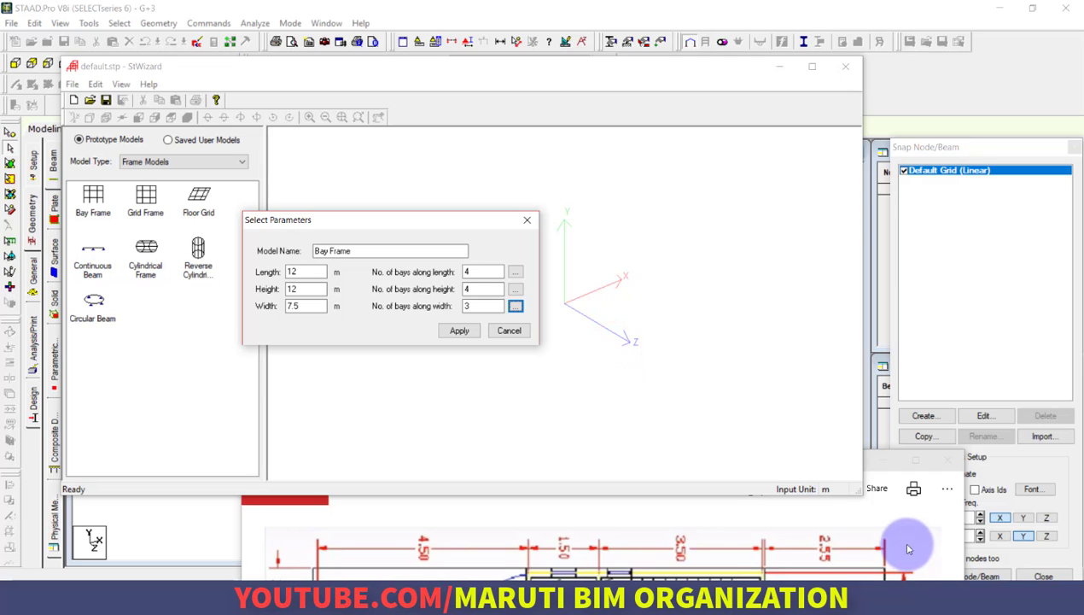
# Generate the 12 × 12 × 7.5 m bay frame and merge it into the structure model at zero X, Y and Z offset
pyautogui.click(459, 330)
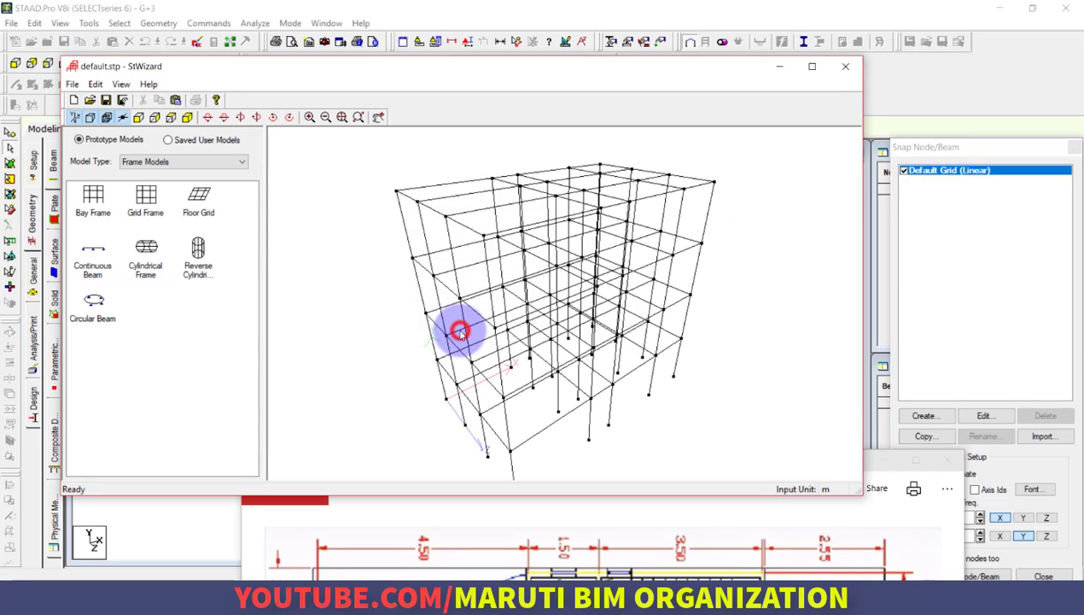
pyautogui.click(841, 67)
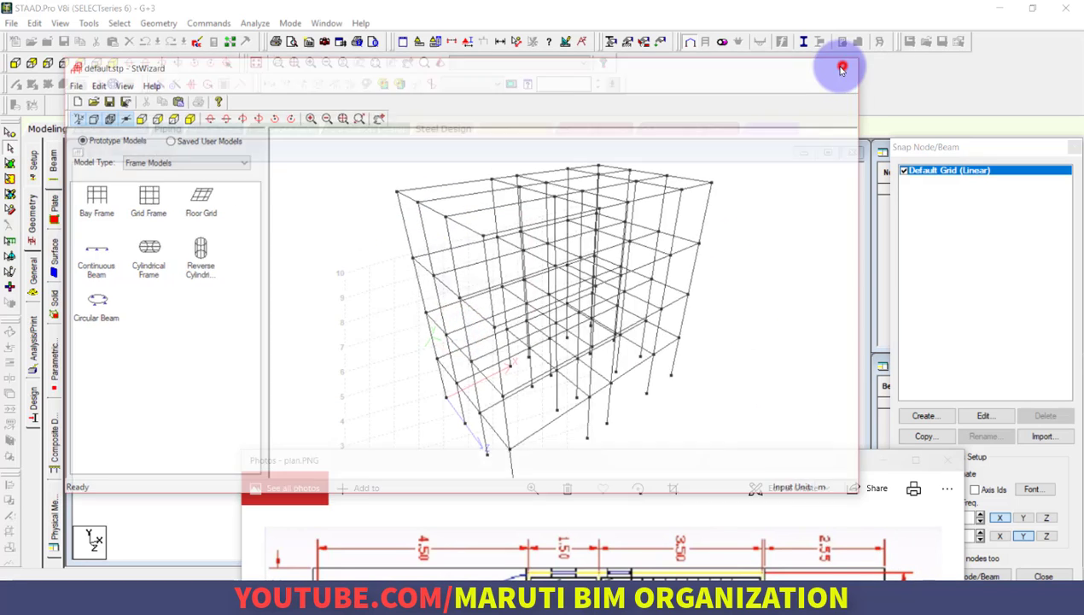
pyautogui.moveTo(634, 458); pyautogui.dragTo(651, 24)
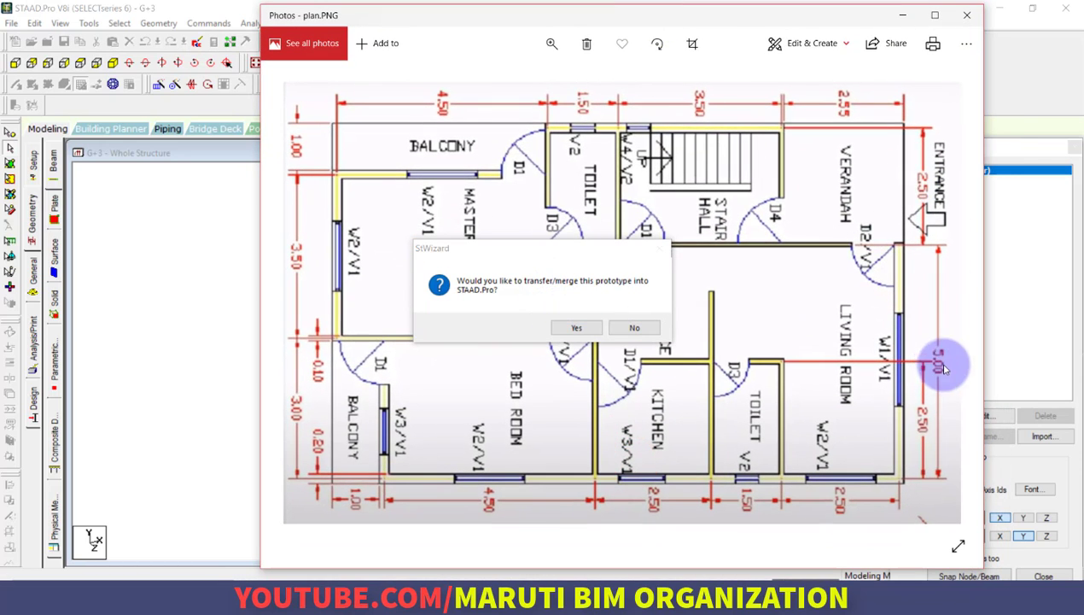
pyautogui.click(954, 16)
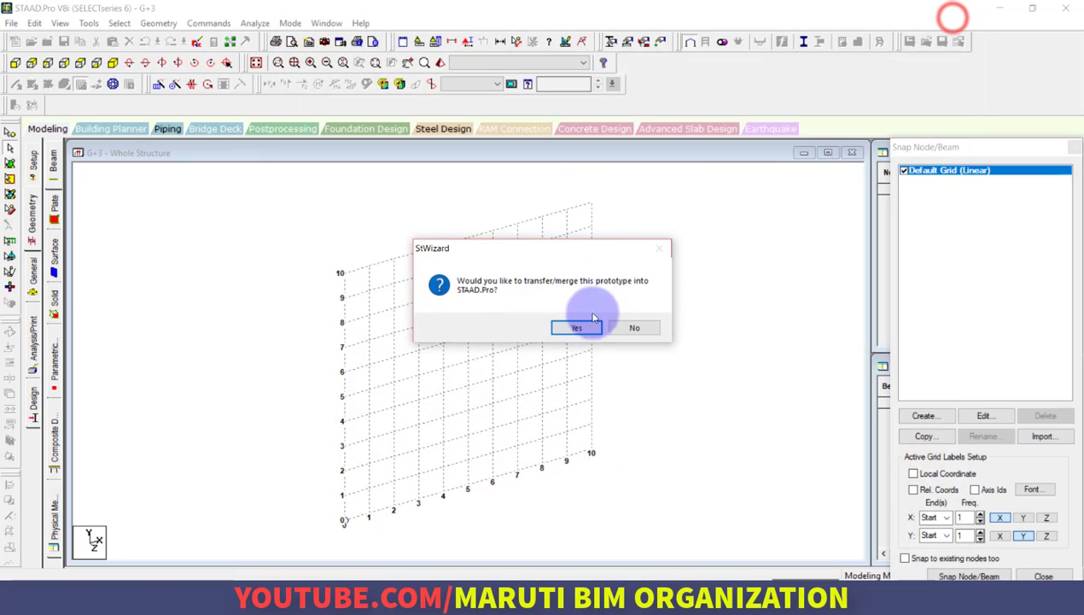
pyautogui.click(577, 328)
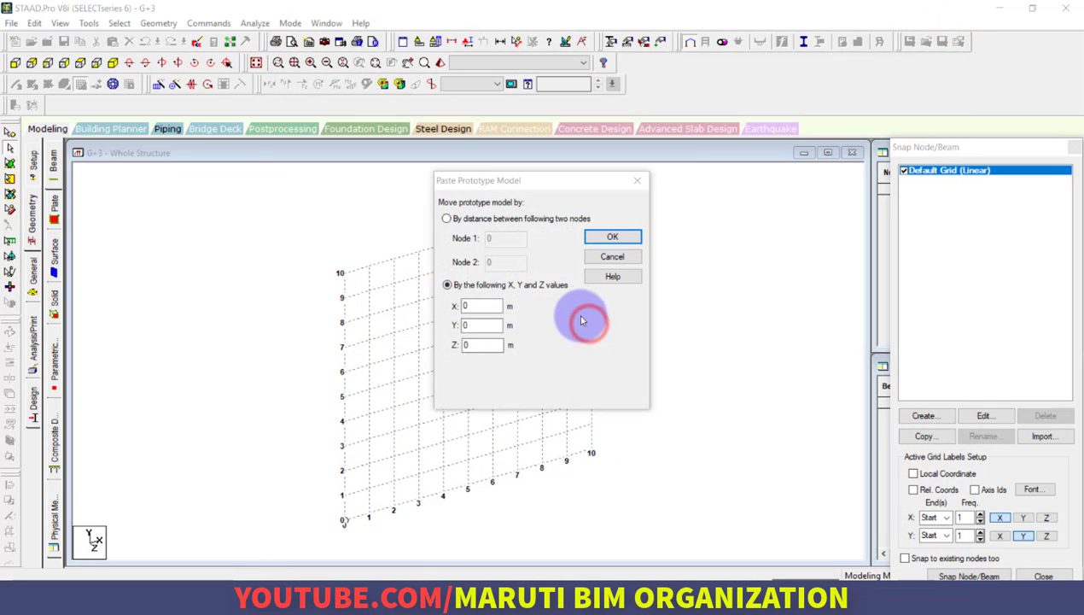
pyautogui.click(615, 238)
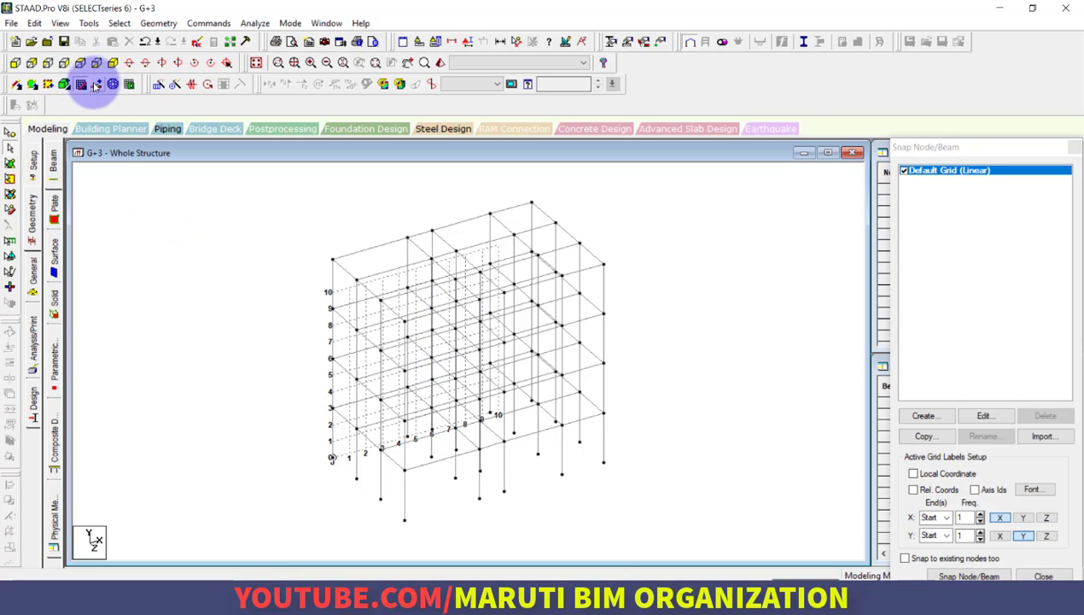
# Cut the back elevation with a Window / Rubber Band section enclosing only the lowest storey
pyautogui.click(30, 63)
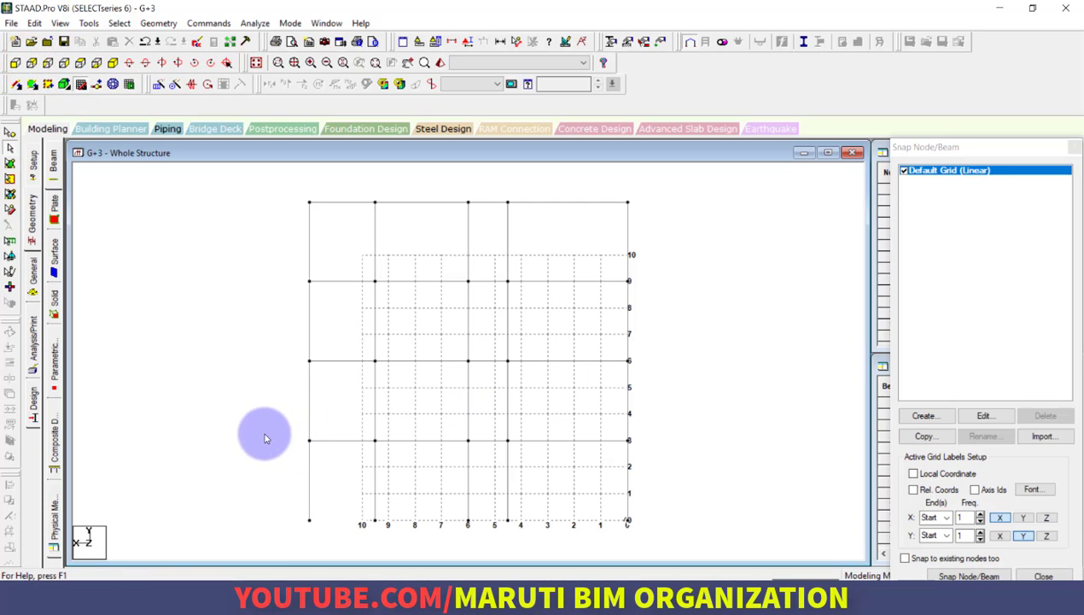
pyautogui.click(450, 42)
pyautogui.click(587, 216)
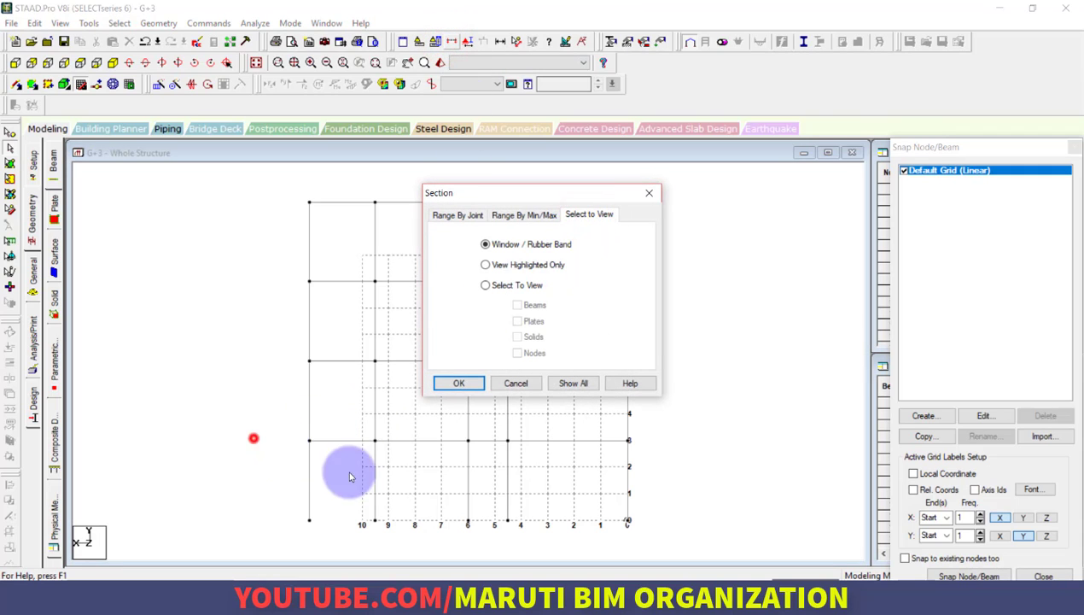
pyautogui.click(457, 383)
pyautogui.moveTo(268, 433); pyautogui.dragTo(649, 475)
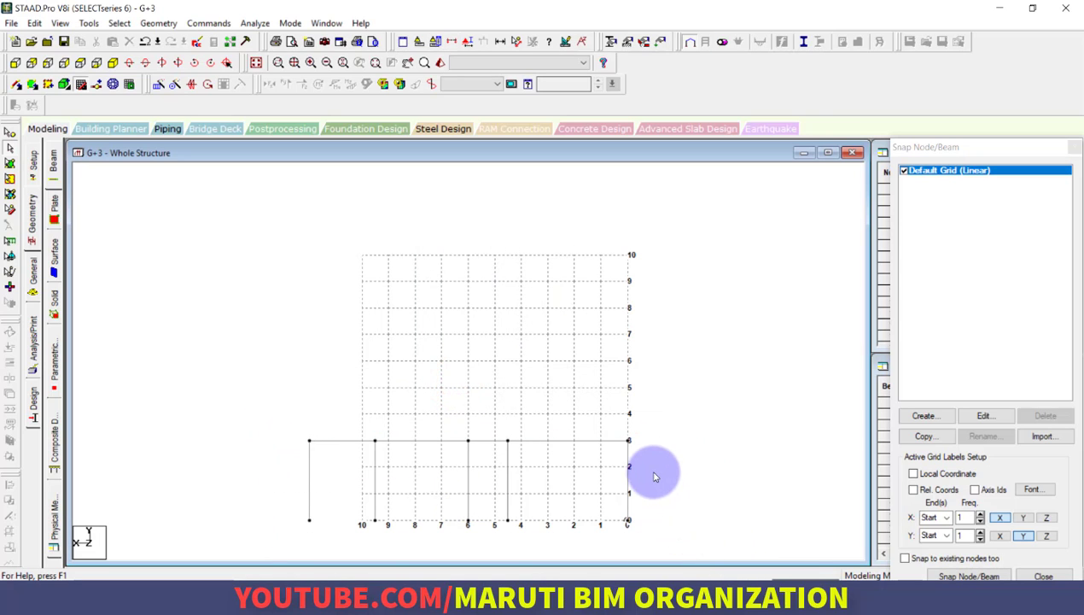
# Close the snap grid and, in isometric view, add a four-noded plate across the outer corner nodes of the lowest floor level
pyautogui.click(82, 85)
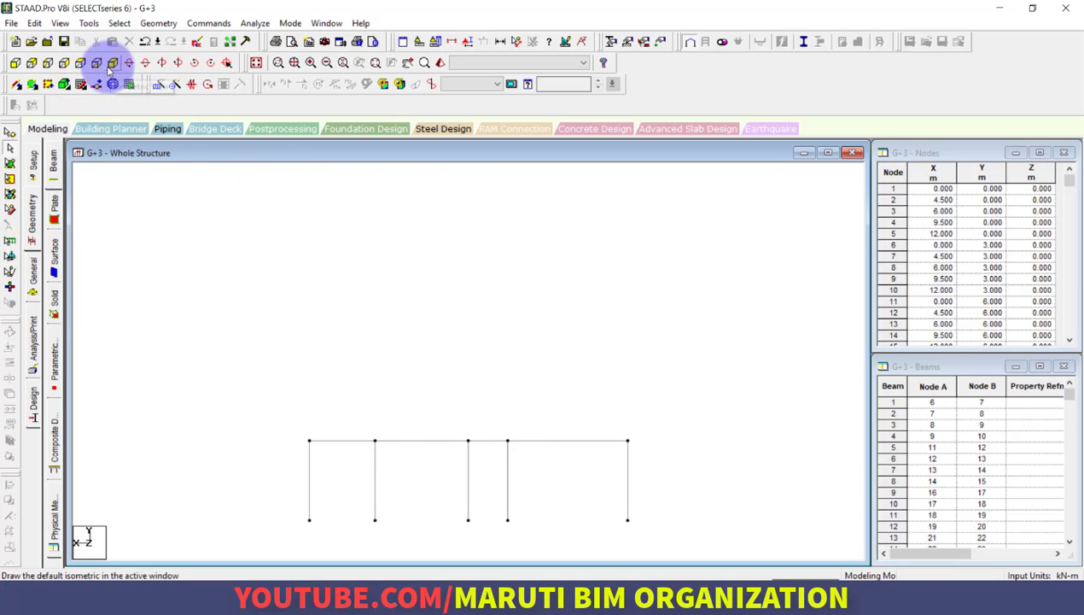
pyautogui.click(111, 64)
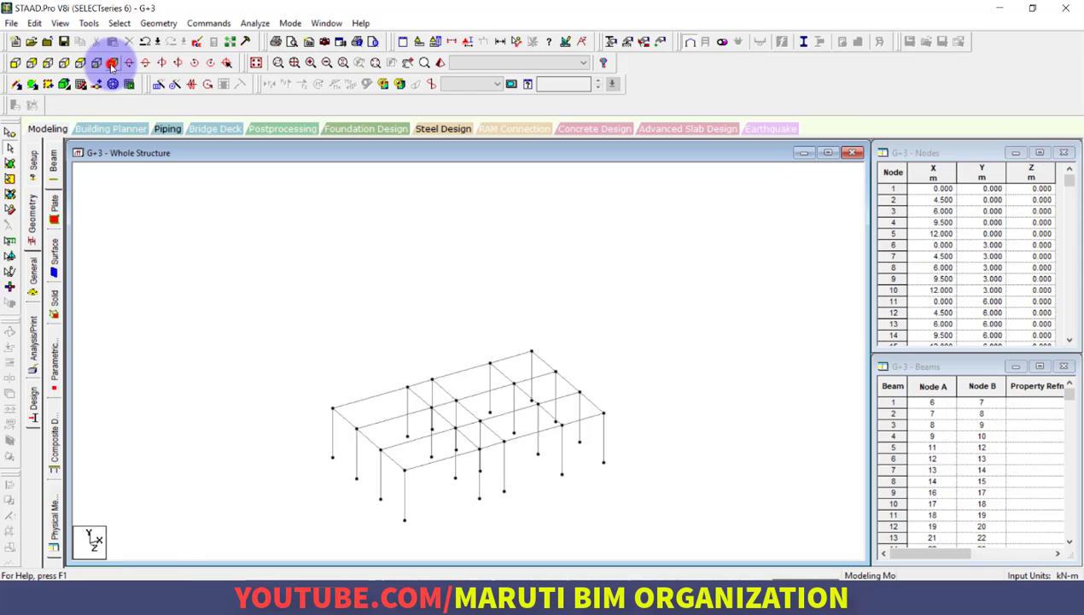
pyautogui.click(32, 85)
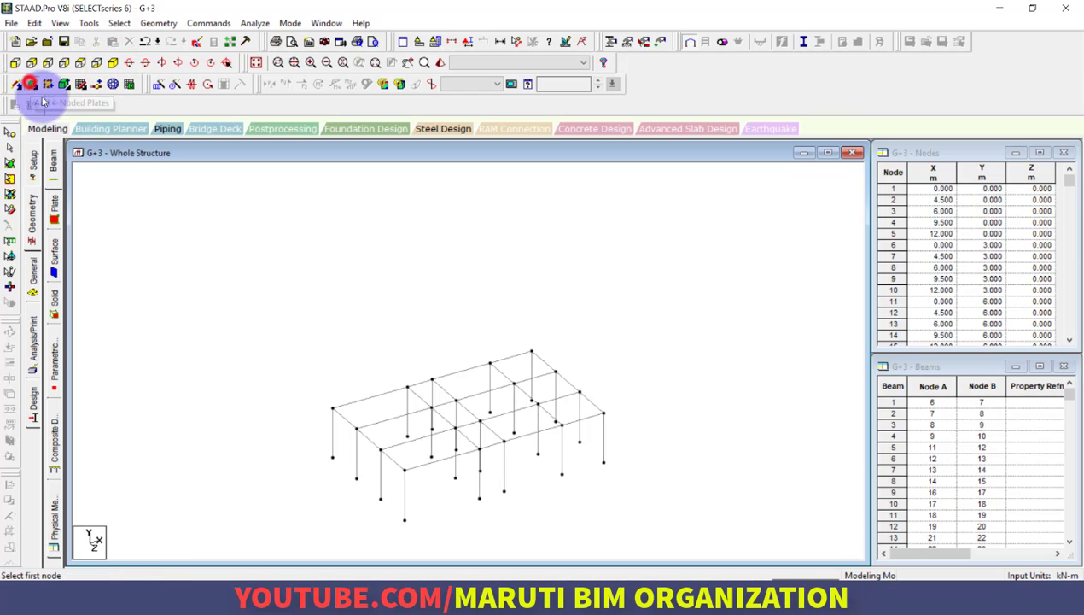
pyautogui.click(334, 408)
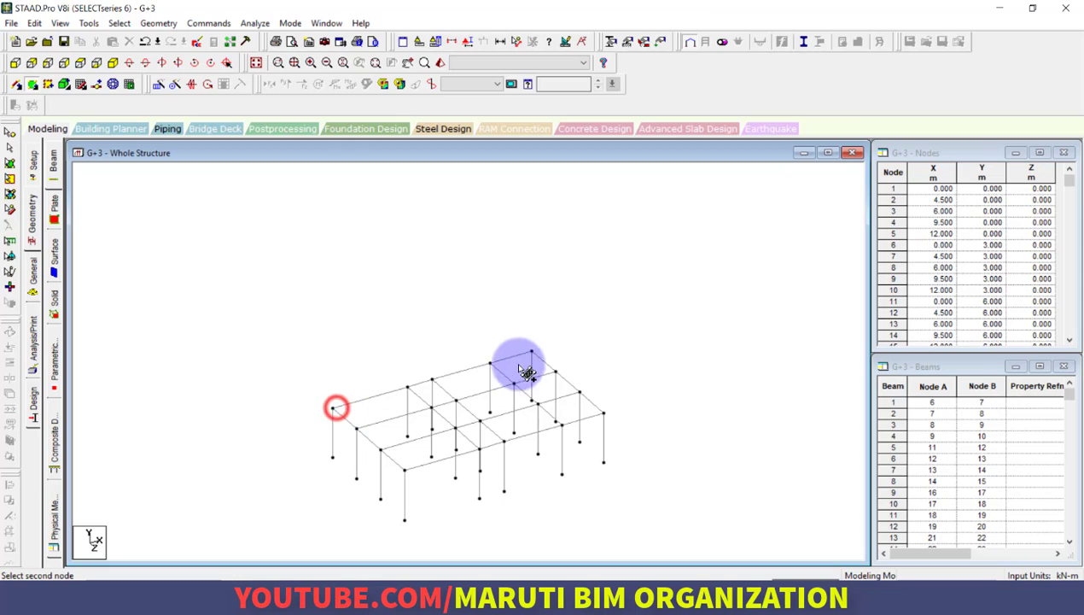
pyautogui.click(531, 351)
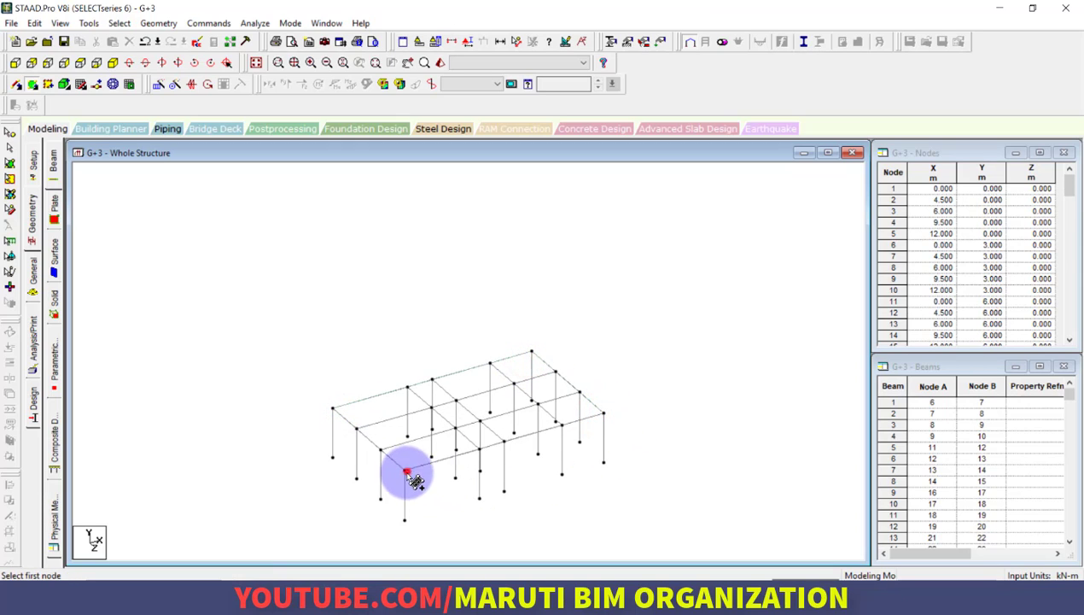
# Inspect the new floor plate from several angles in a 3D rendering, and close the rendered view
pyautogui.rightClick(285, 307)
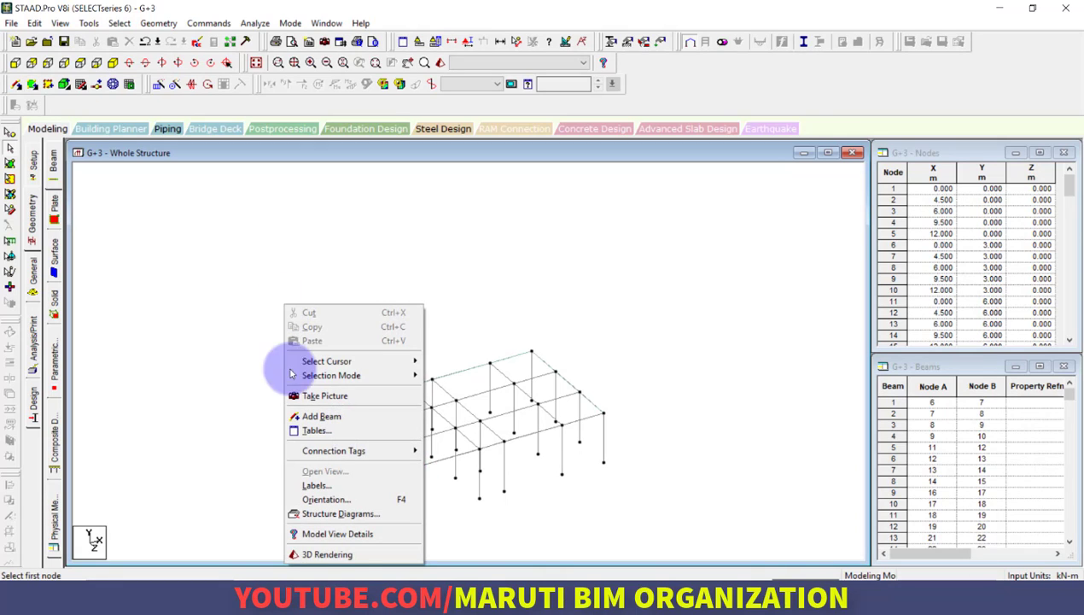
pyautogui.click(330, 554)
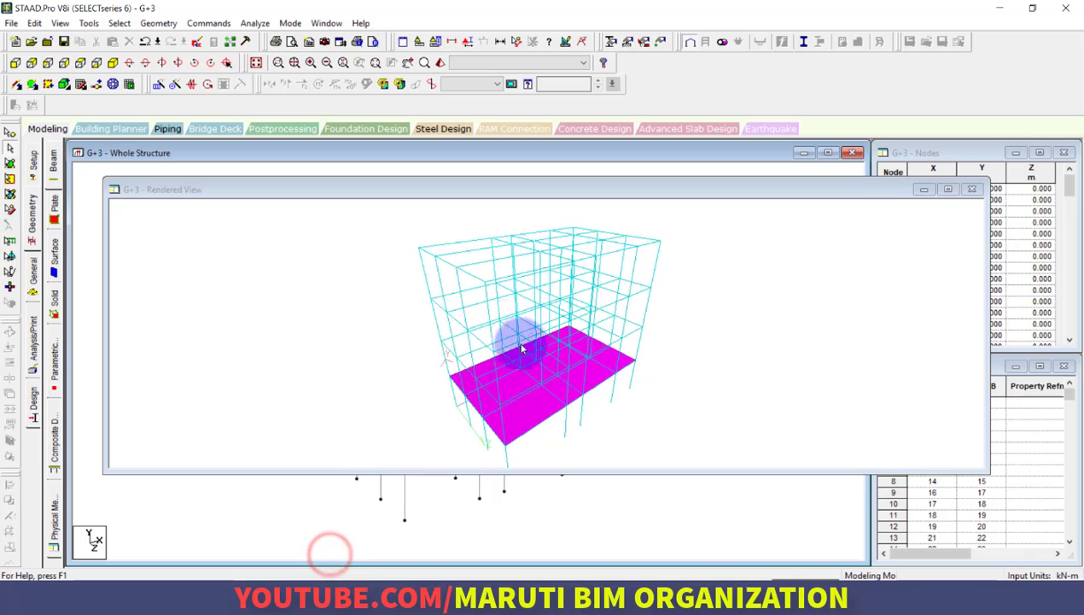
pyautogui.moveTo(699, 418); pyautogui.dragTo(956, 275)
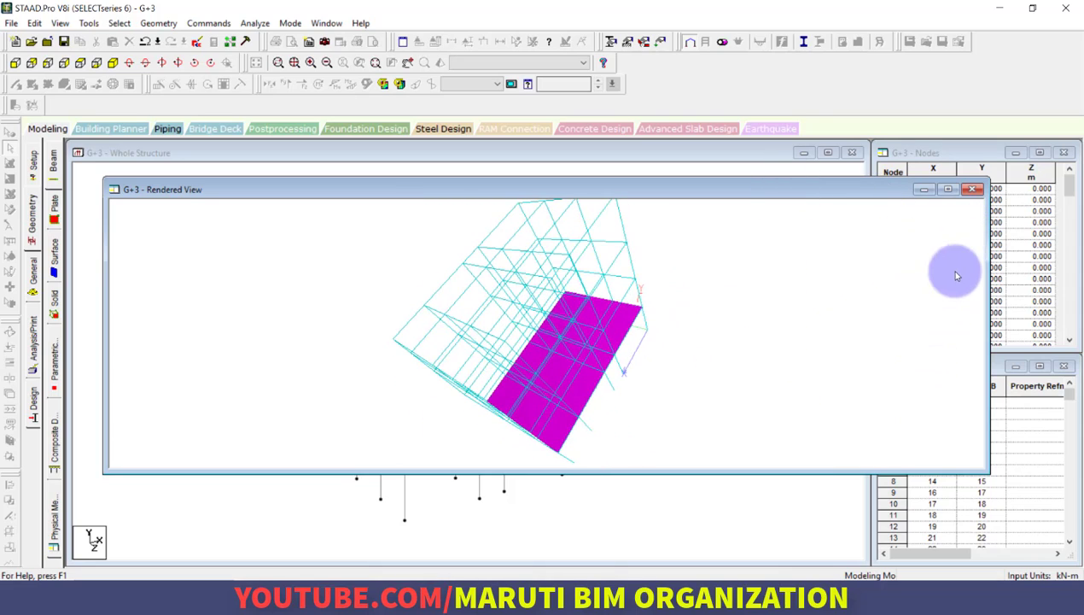
pyautogui.click(974, 189)
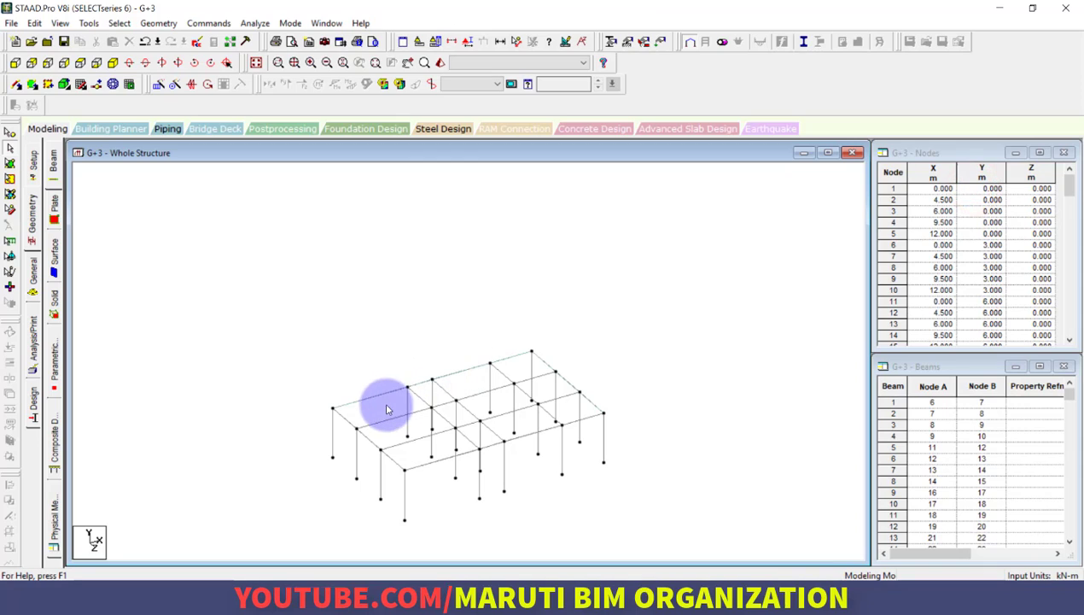
# Display the whole structure and repeat the lowest floor plate along global Y in 3 steps with 3 m default spacing
pyautogui.click(256, 63)
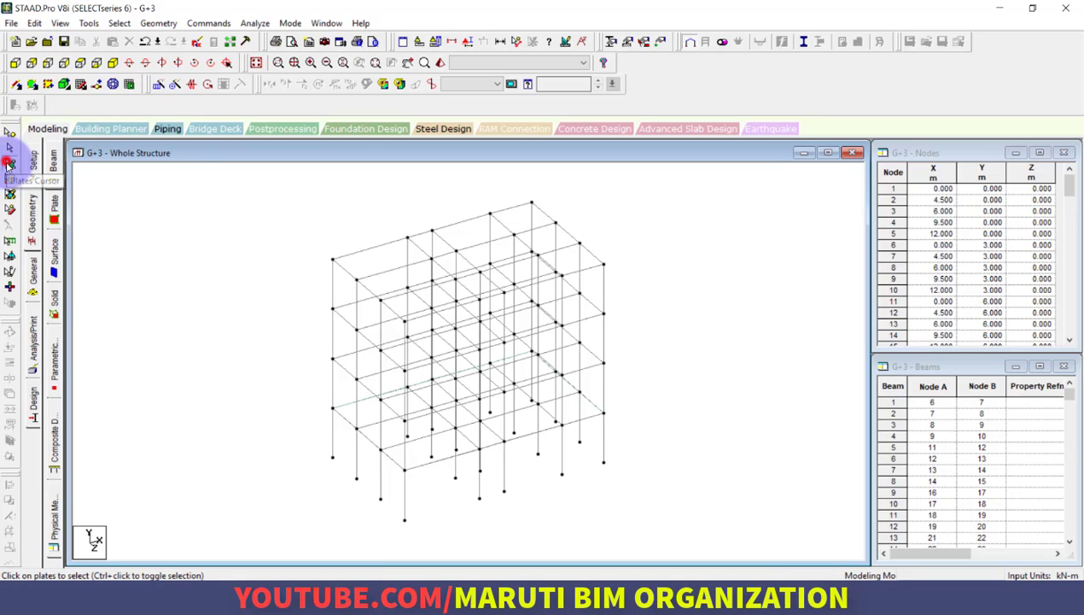
pyautogui.click(354, 415)
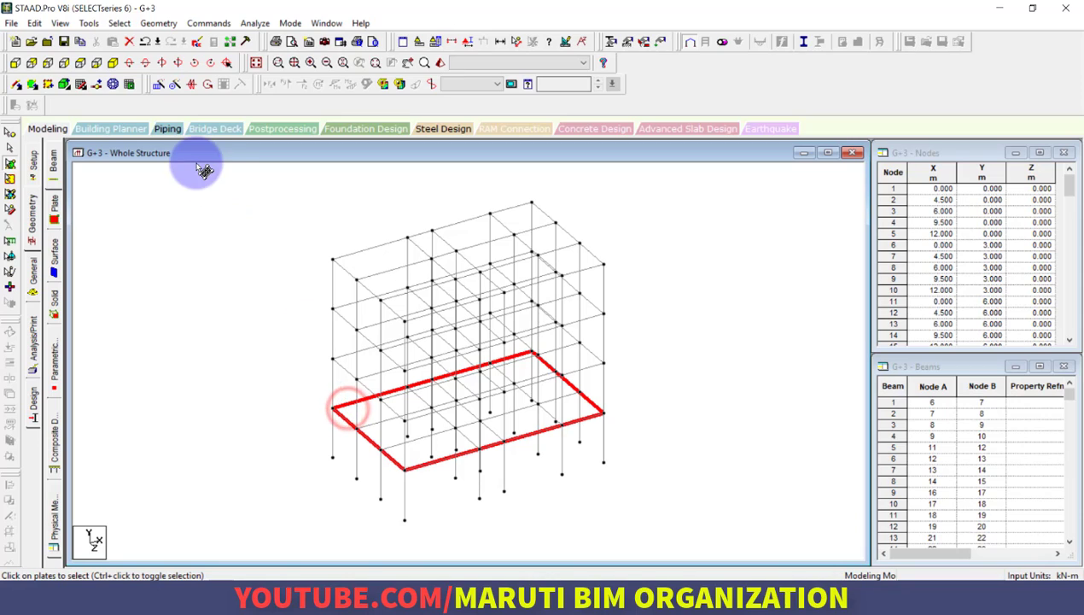
pyautogui.click(158, 84)
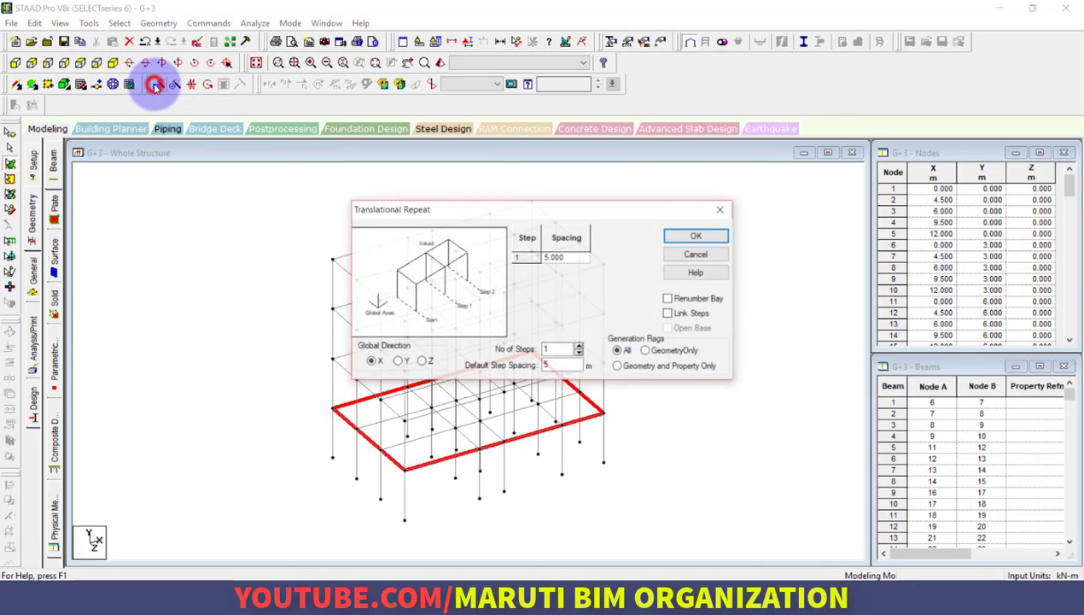
pyautogui.click(395, 361)
pyautogui.doubleClick(560, 348)
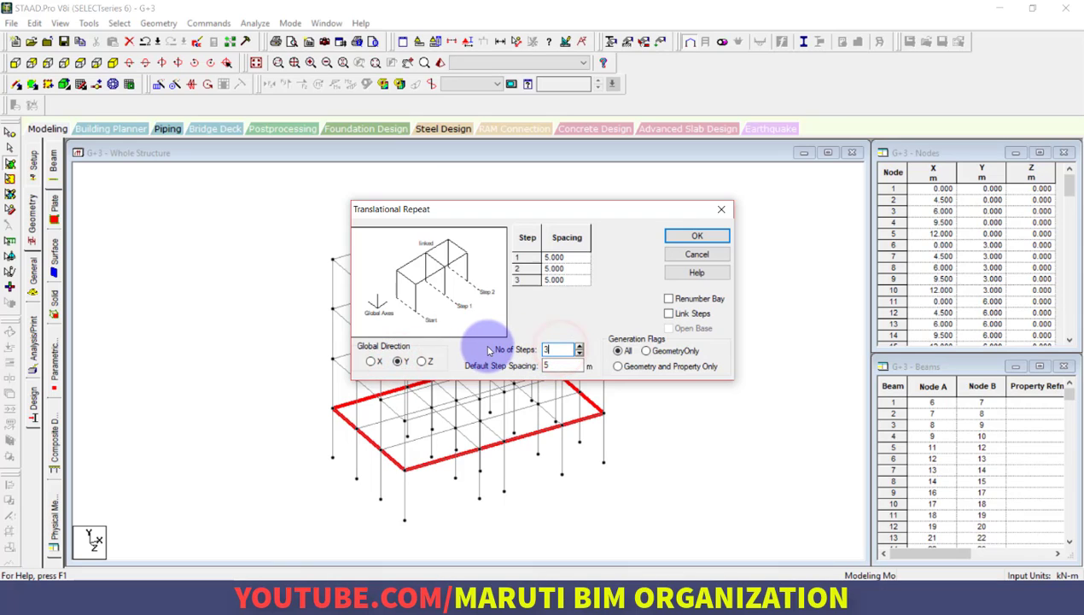
pyautogui.write('3')
pyautogui.doubleClick(560, 365)
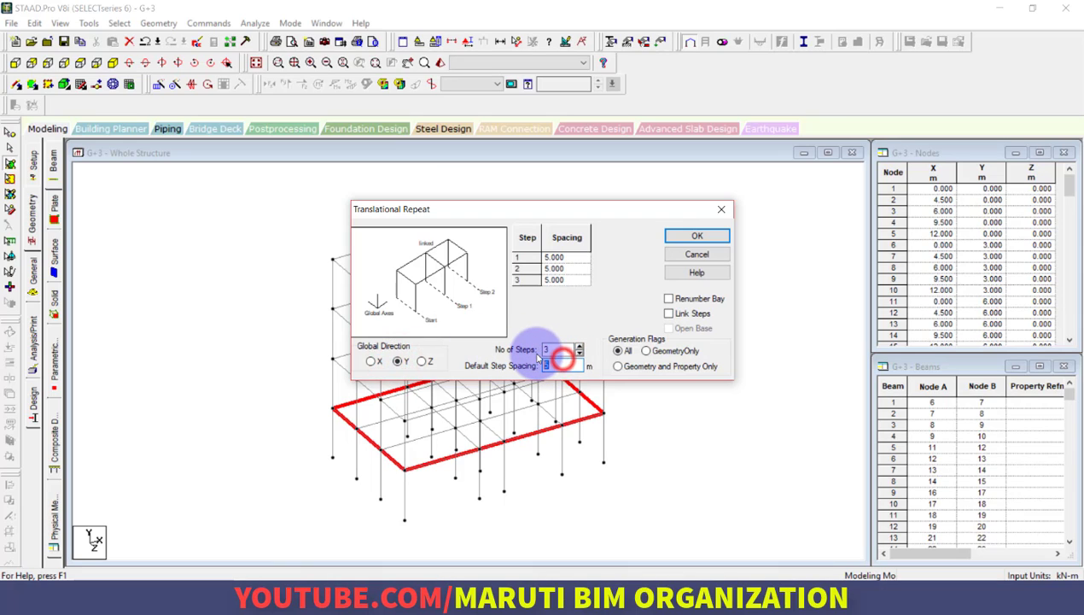
pyautogui.write('3')
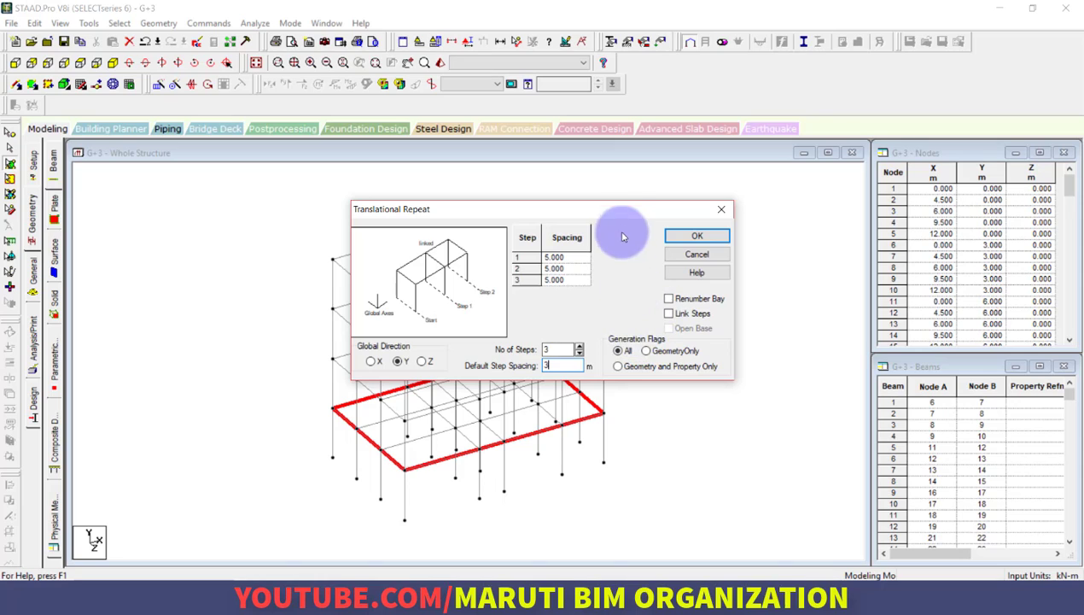
pyautogui.moveTo(616, 206); pyautogui.dragTo(790, 192)
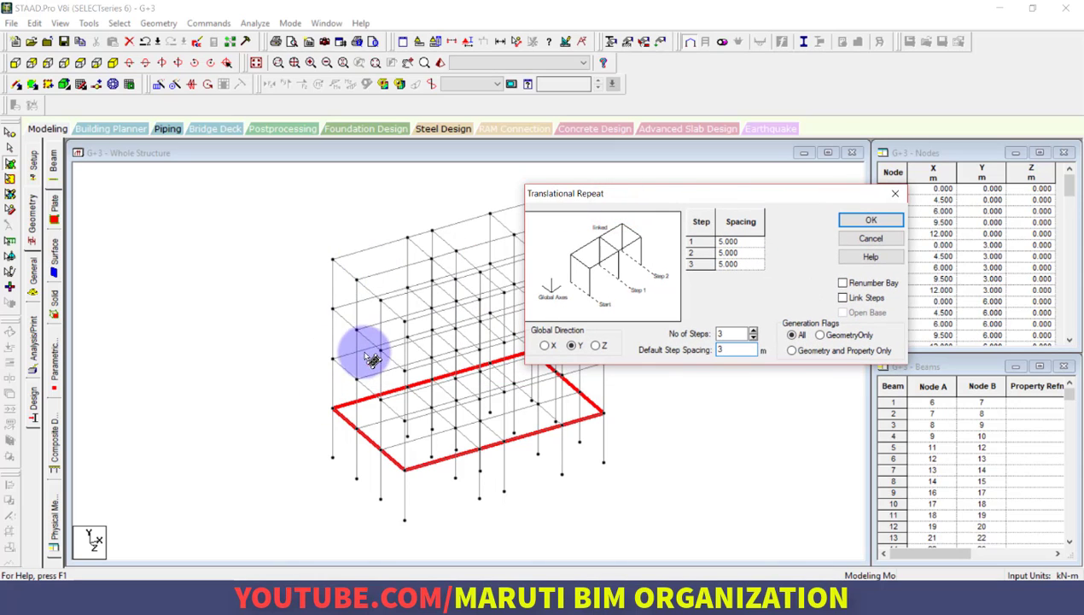
pyautogui.click(872, 221)
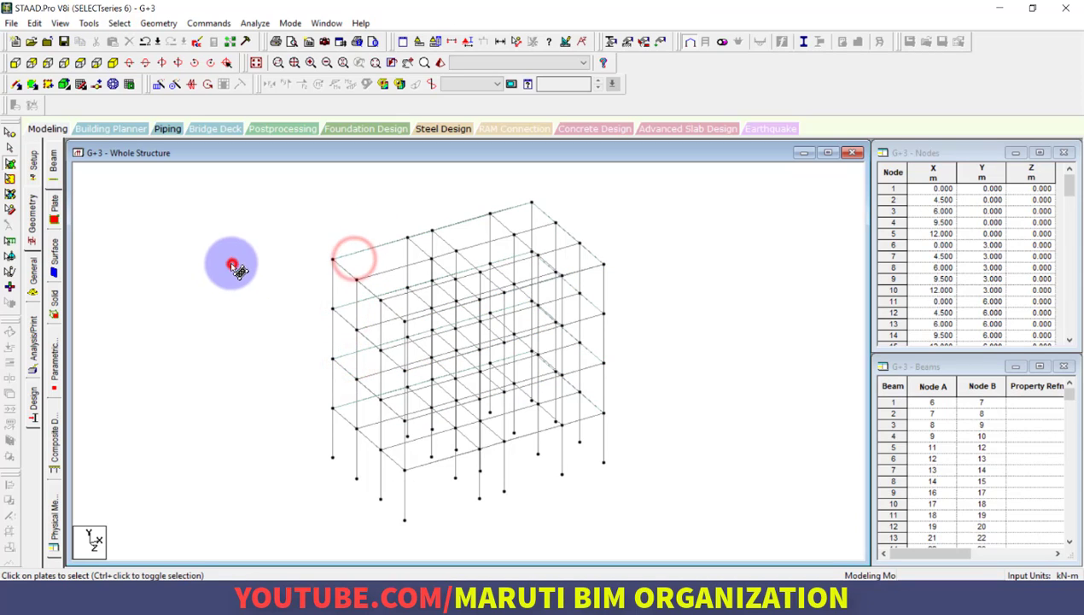
# Check the repeated floor plates on all levels in a 3D rendering, and close the rendered view
pyautogui.rightClick(214, 262)
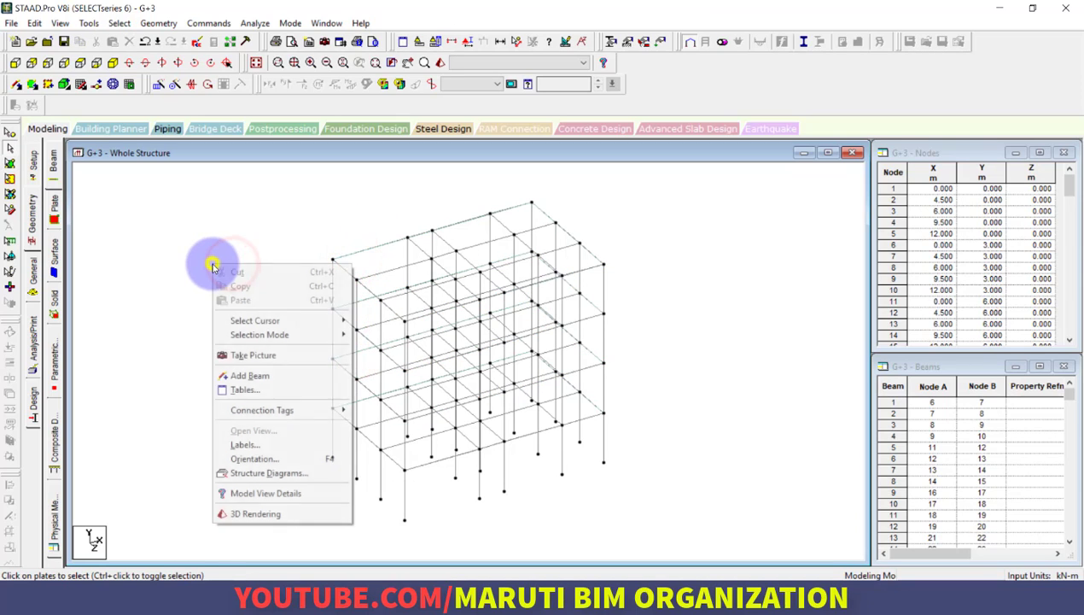
pyautogui.click(274, 514)
pyautogui.moveTo(564, 413); pyautogui.dragTo(765, 475)
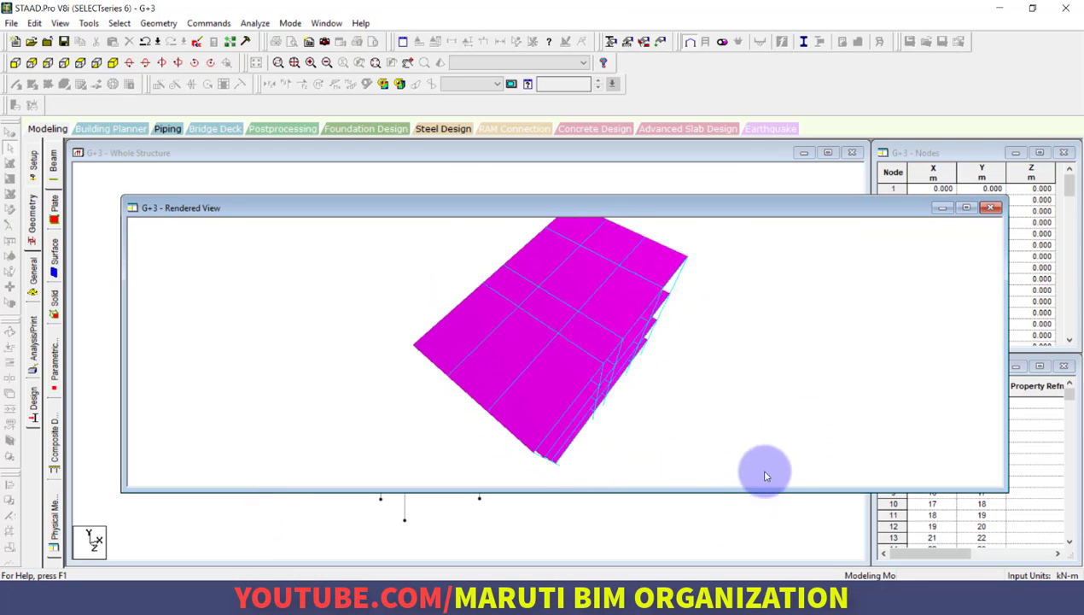
pyautogui.click(990, 207)
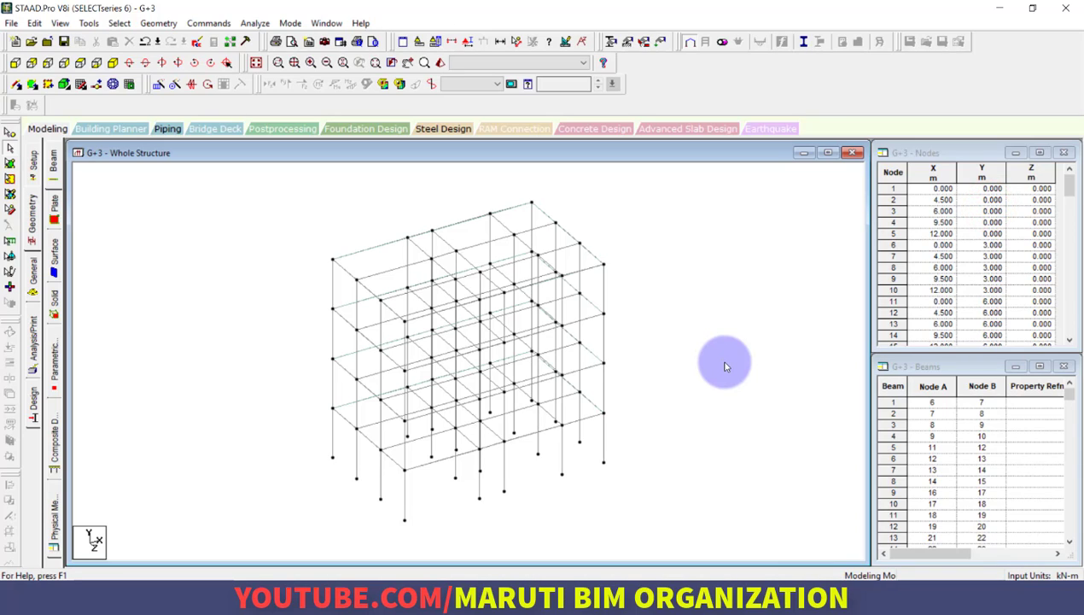
# Define and add a rectangular concrete section with YD 0.4 m and ZD 0.4 m
pyautogui.click(32, 272)
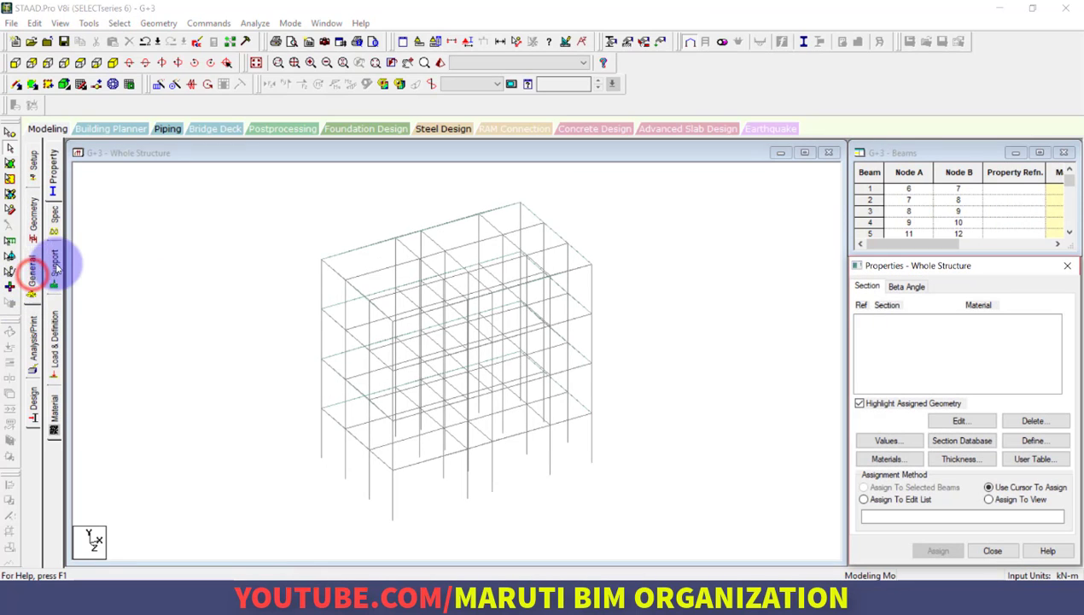
pyautogui.click(55, 168)
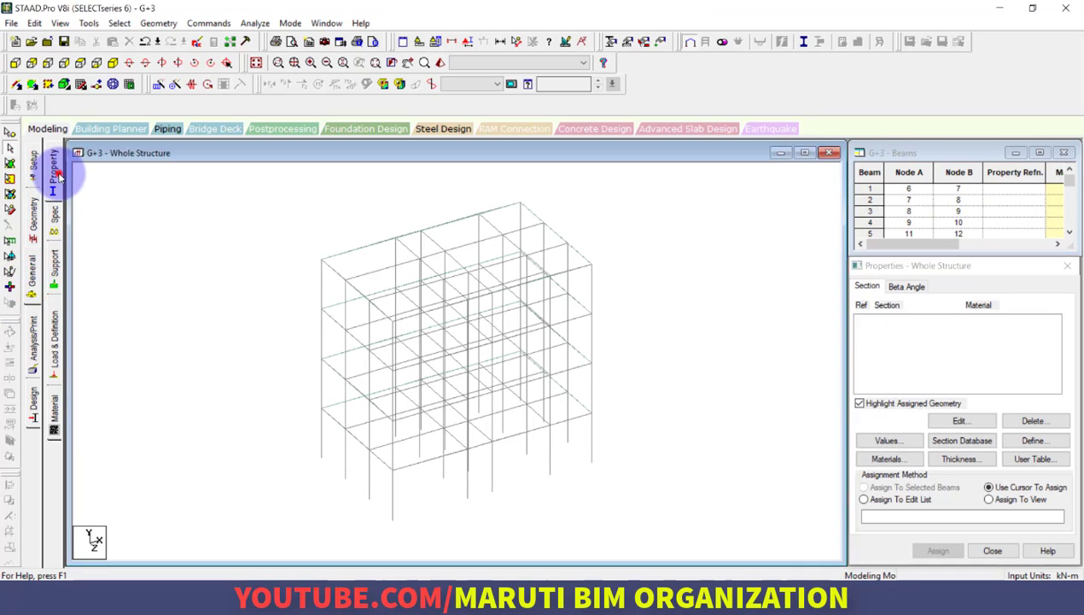
pyautogui.click(1019, 444)
pyautogui.click(345, 186)
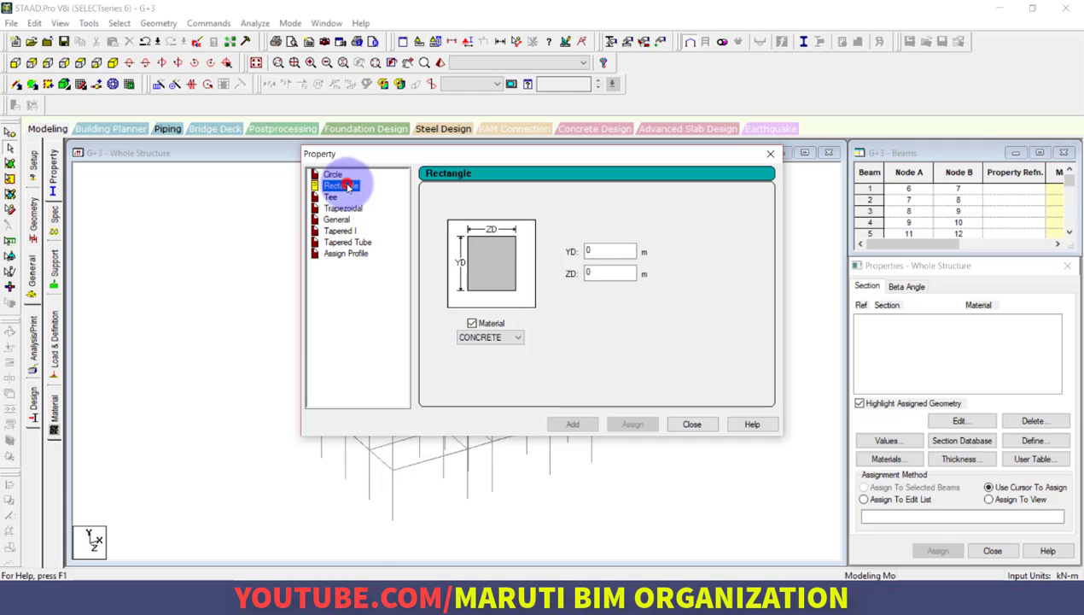
pyautogui.moveTo(561, 157); pyautogui.dragTo(747, 153)
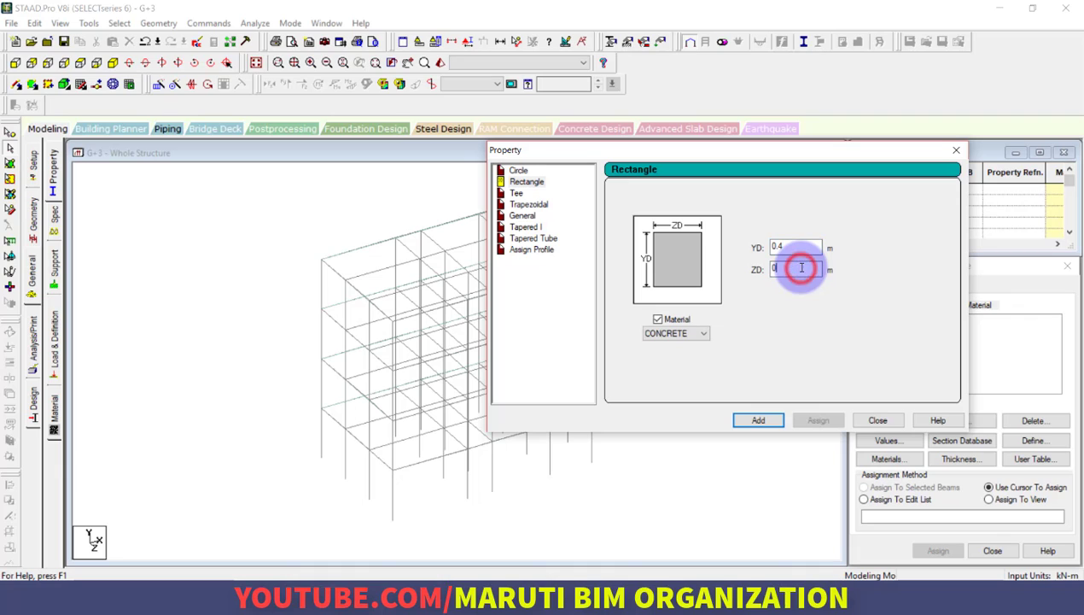
pyautogui.click(757, 420)
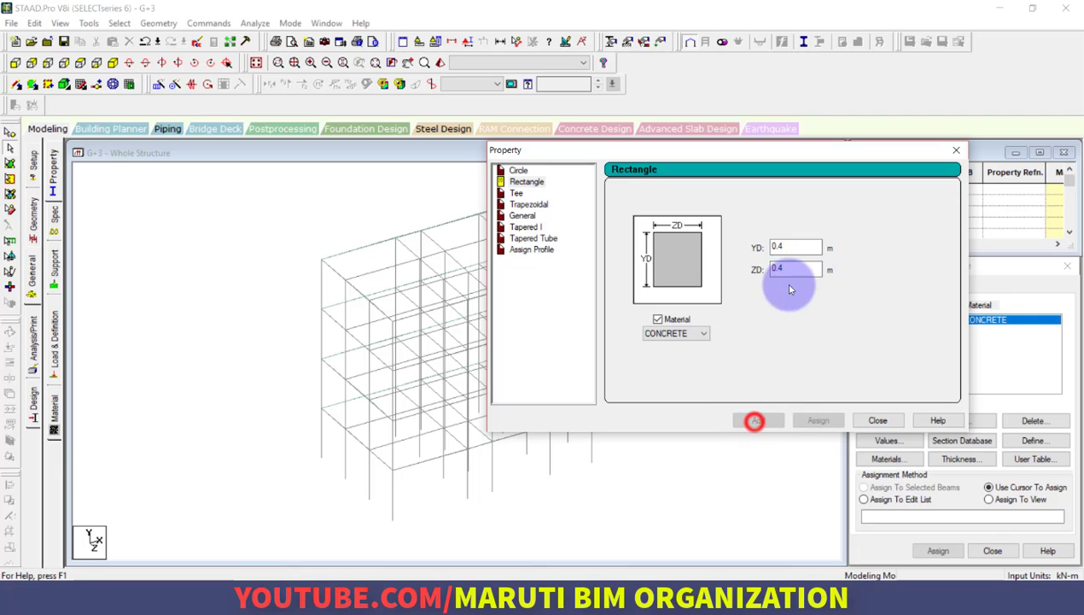
# Define and add a rectangular concrete section with YD 0.3 m and ZD 0.3 m, and close the section definition
pyautogui.click(799, 247)
pyautogui.doubleClick(799, 247)
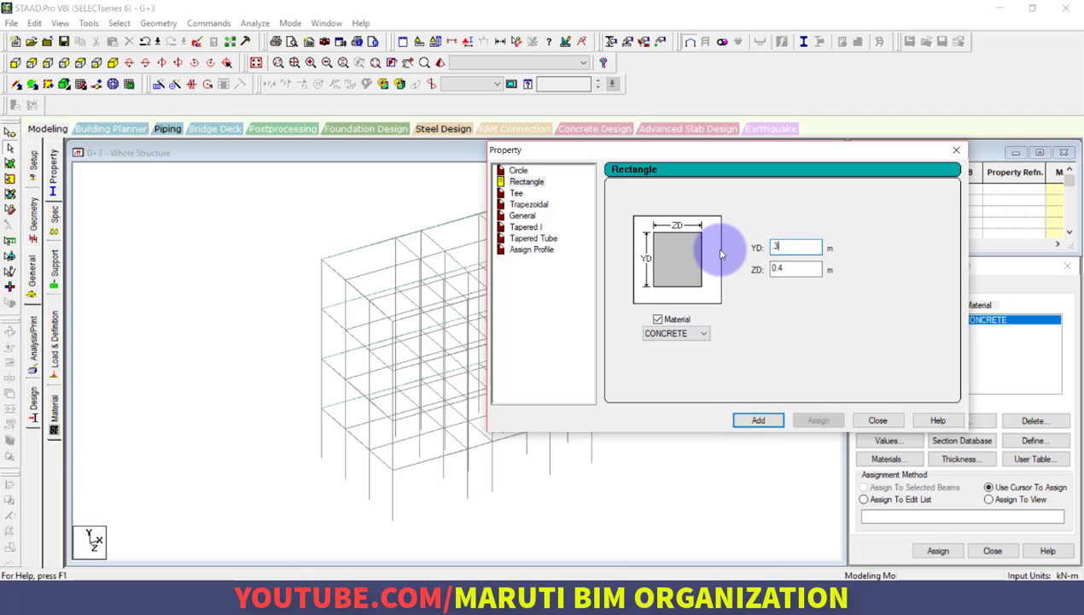
pyautogui.doubleClick(808, 268)
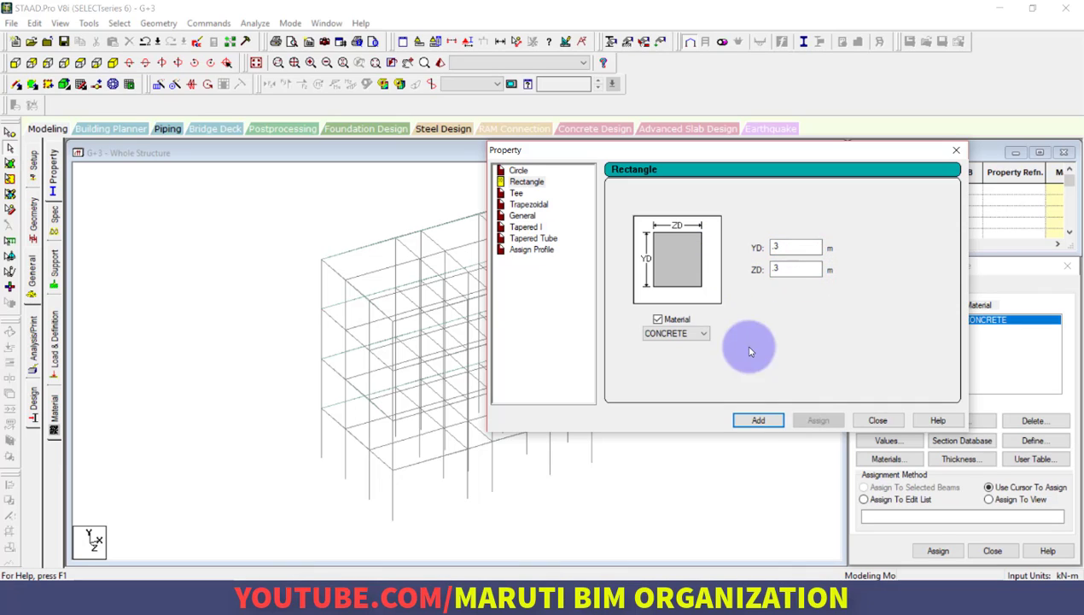
pyautogui.click(756, 420)
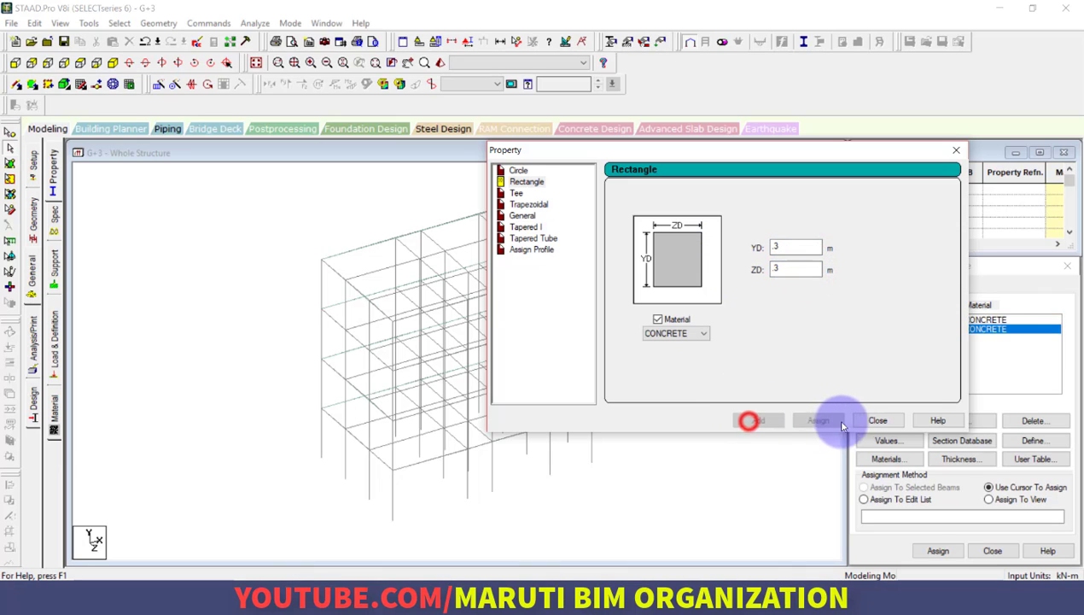
pyautogui.click(885, 422)
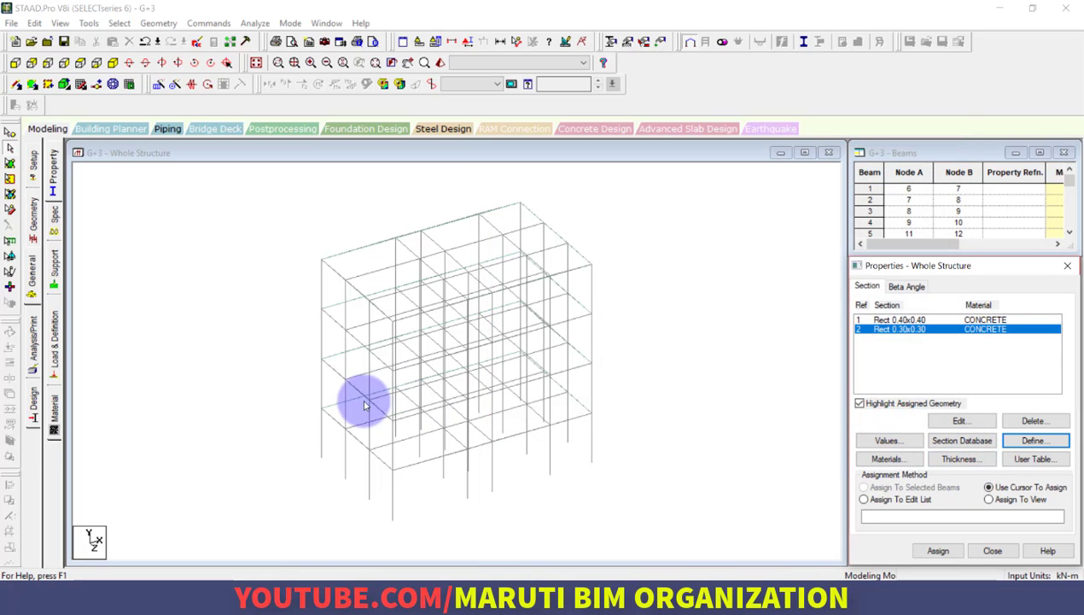
# Define and add a concrete plate element thickness of 0.12 m at all four nodes, and close the thickness definition
pyautogui.click(957, 459)
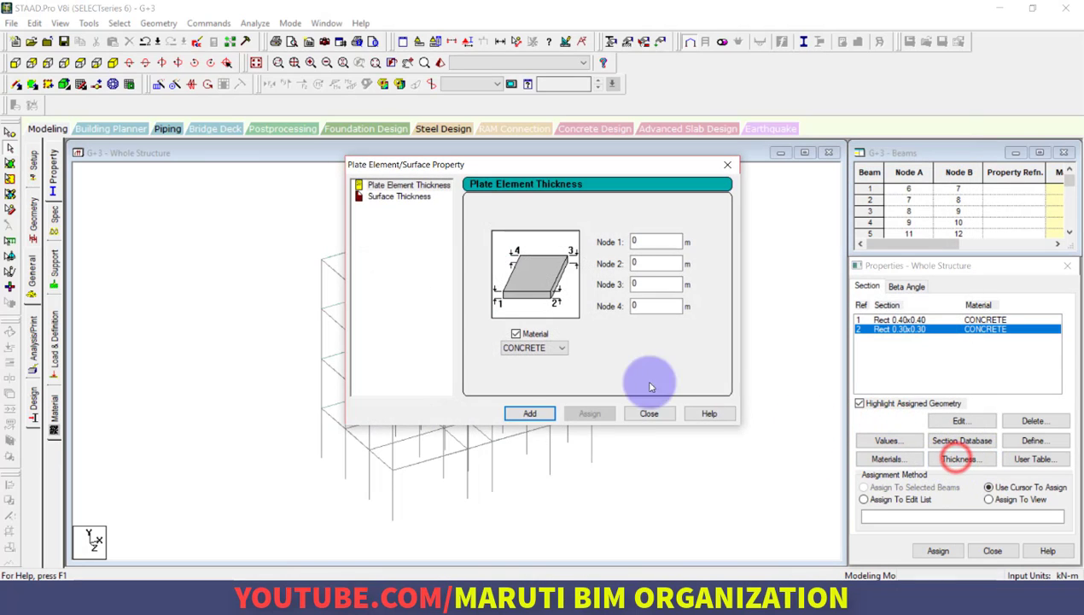
pyautogui.click(655, 243)
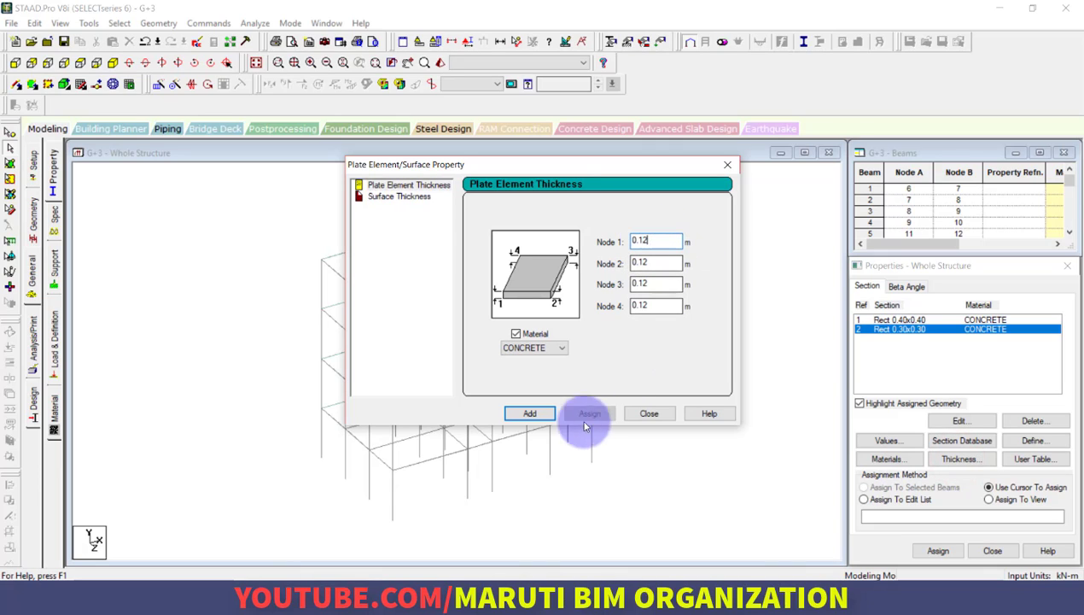
pyautogui.click(531, 414)
pyautogui.click(533, 413)
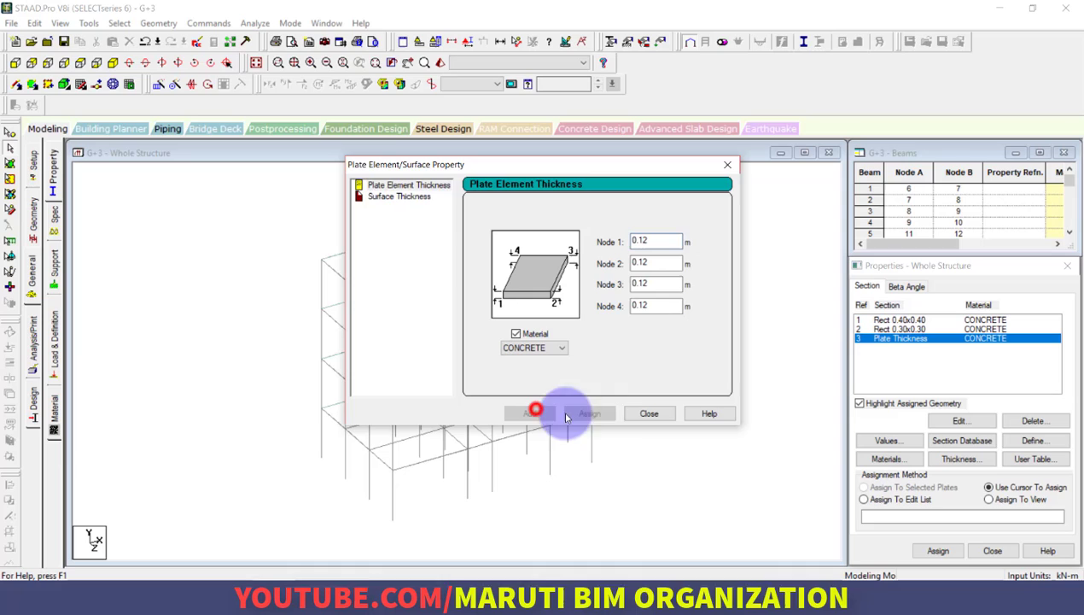
pyautogui.click(647, 414)
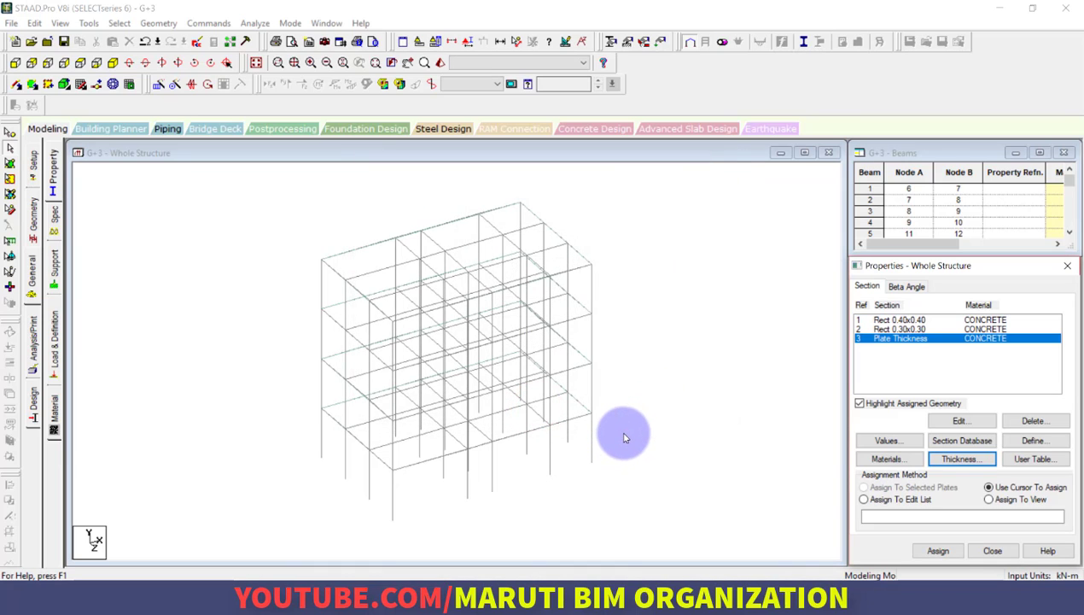
pyautogui.click(646, 424)
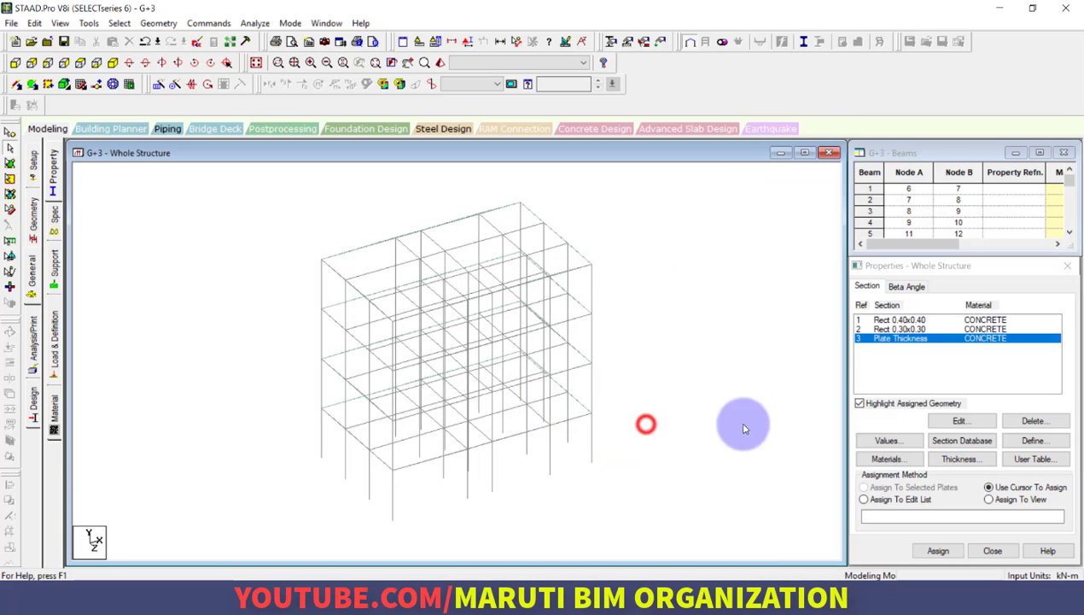
# Assign the plate thickness property to all plates in the view, and clear the selection
pyautogui.click(920, 340)
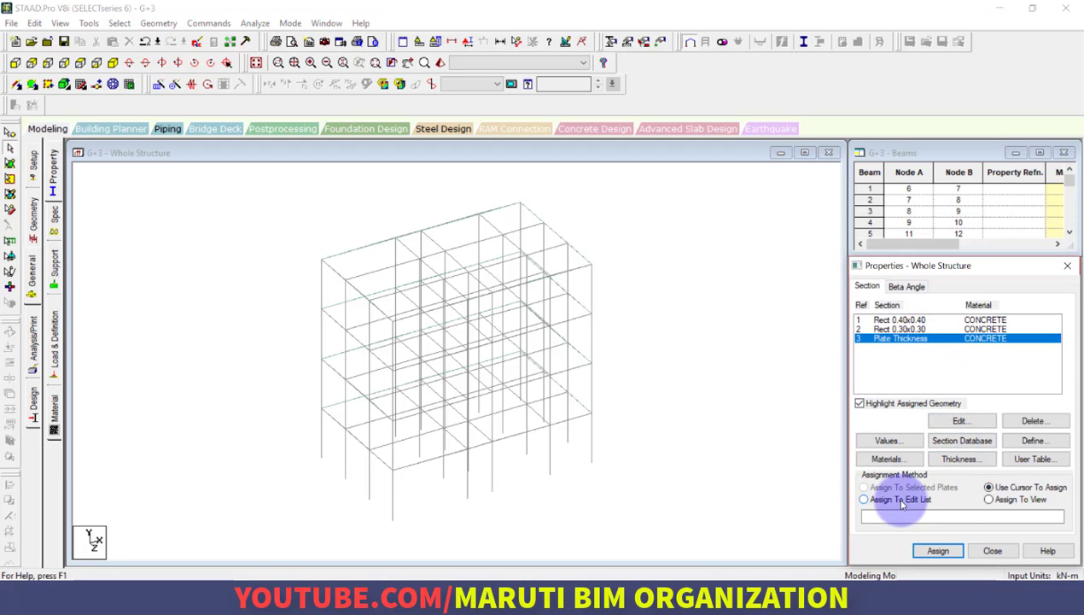
pyautogui.click(991, 500)
pyautogui.click(939, 551)
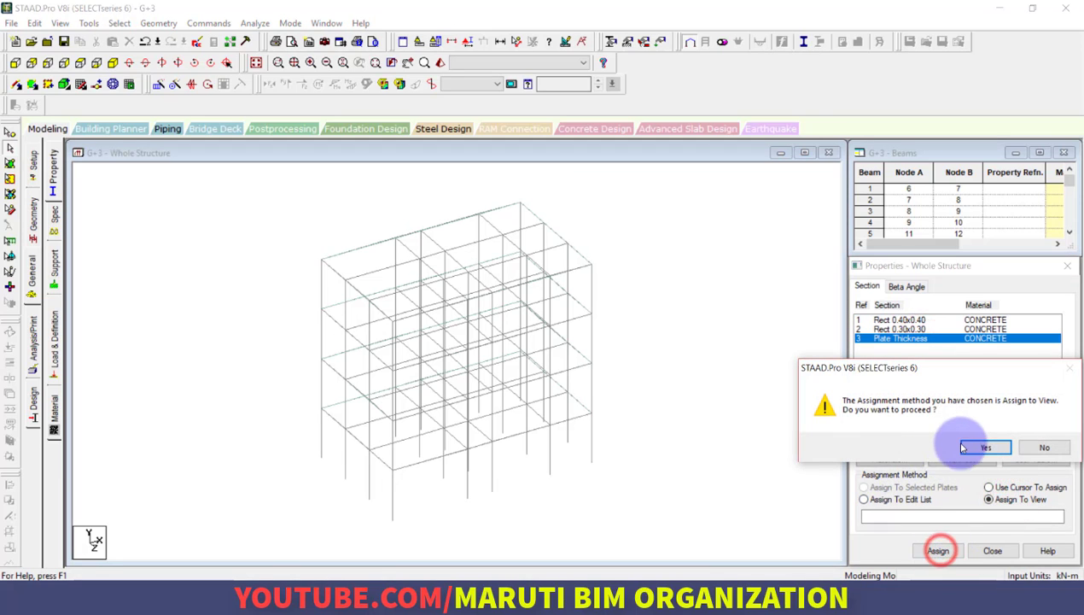
pyautogui.click(976, 444)
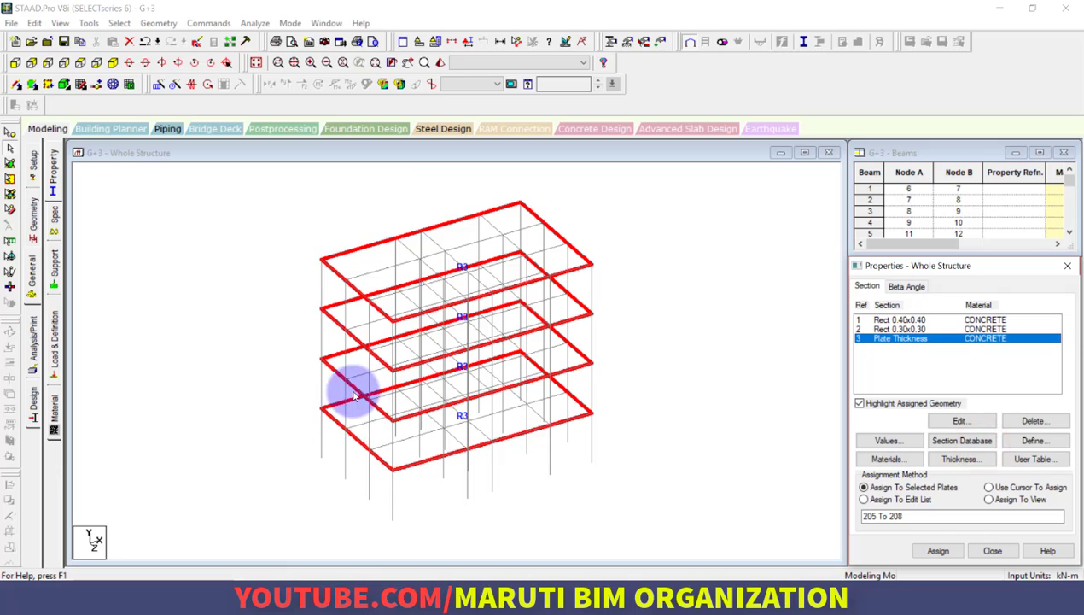
pyautogui.click(270, 258)
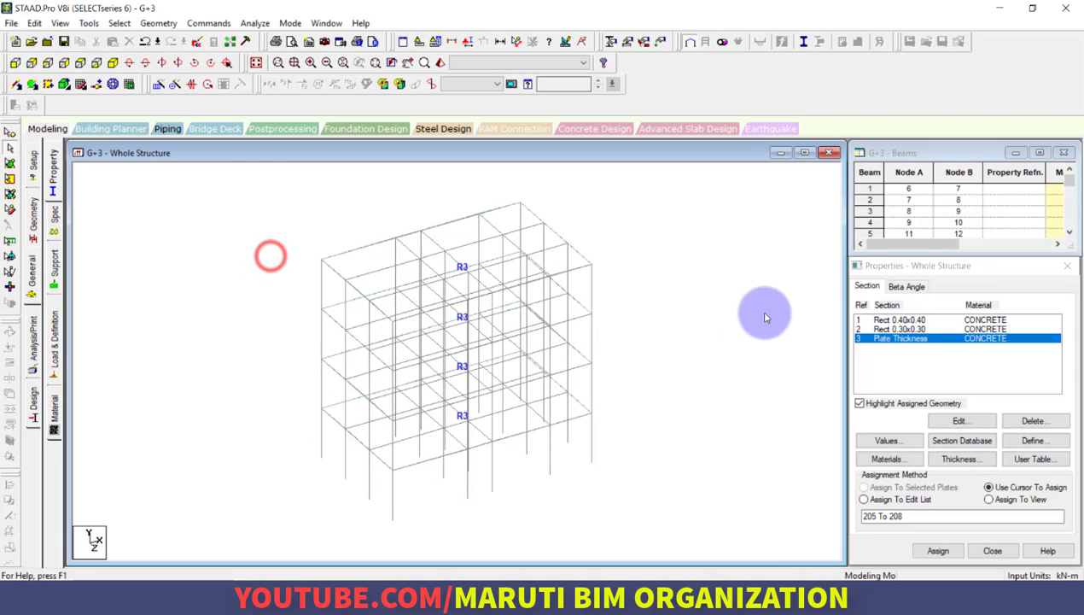
# Accept the auto save of the structure and assign the Rect 0.40x0.40 section to all members parallel to Y
pyautogui.click(906, 321)
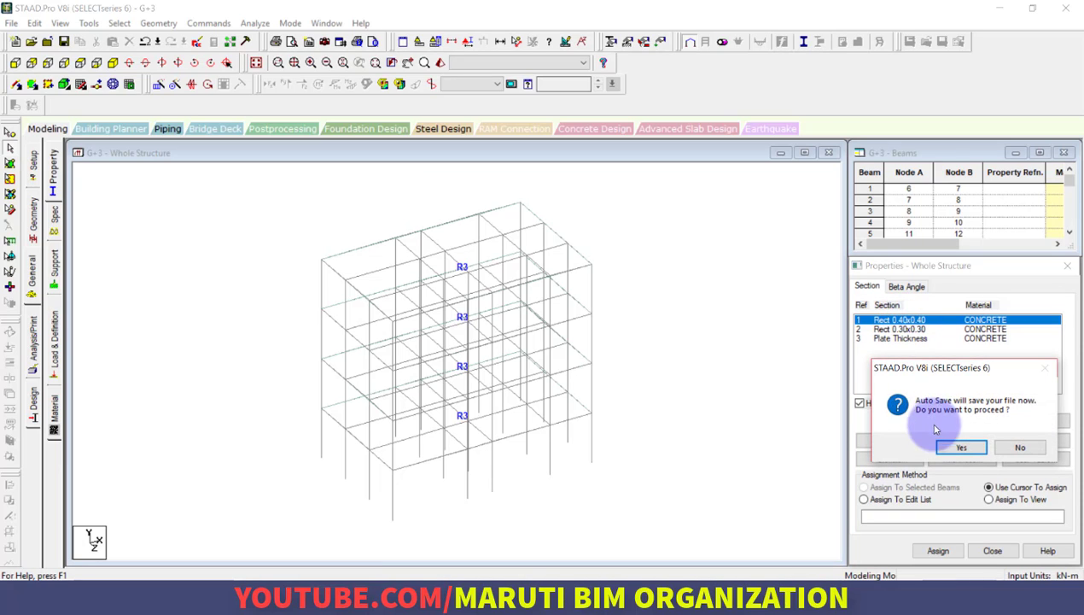
pyautogui.click(954, 449)
pyautogui.click(449, 313)
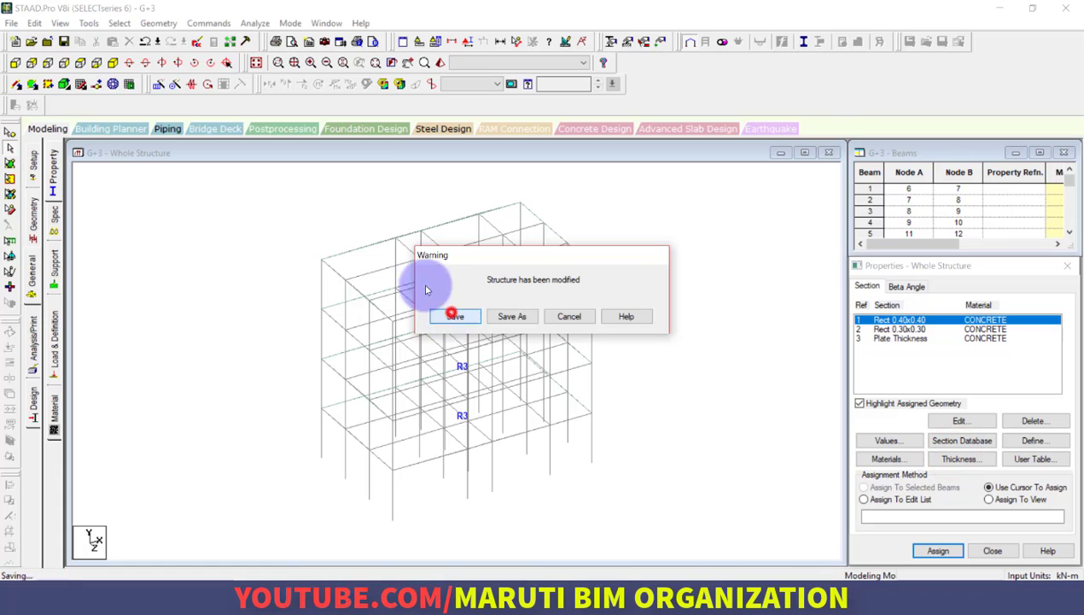
pyautogui.click(119, 23)
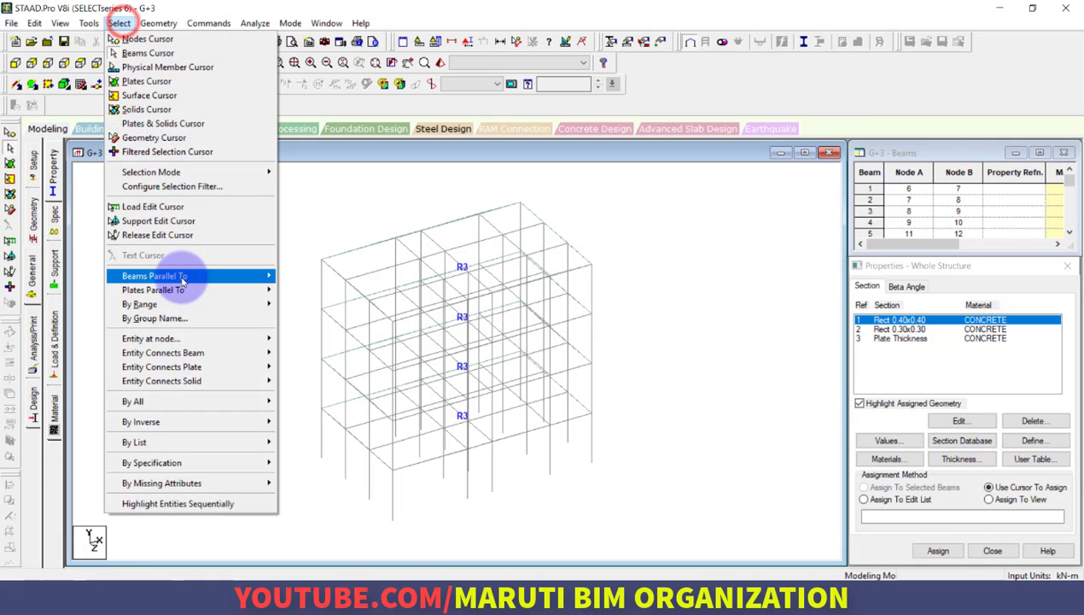
pyautogui.moveTo(181, 280)
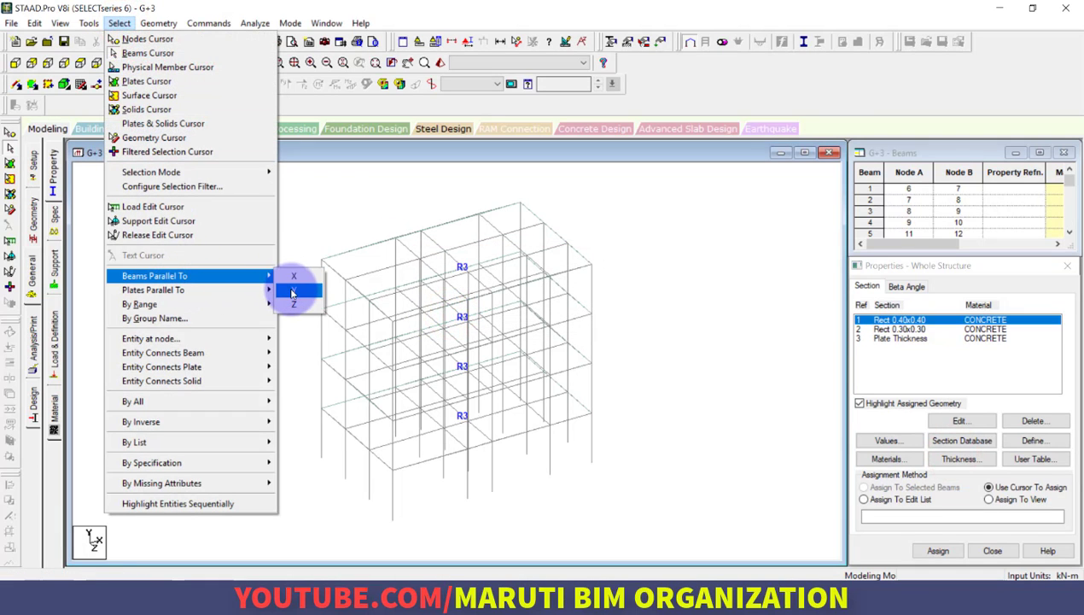
pyautogui.click(291, 292)
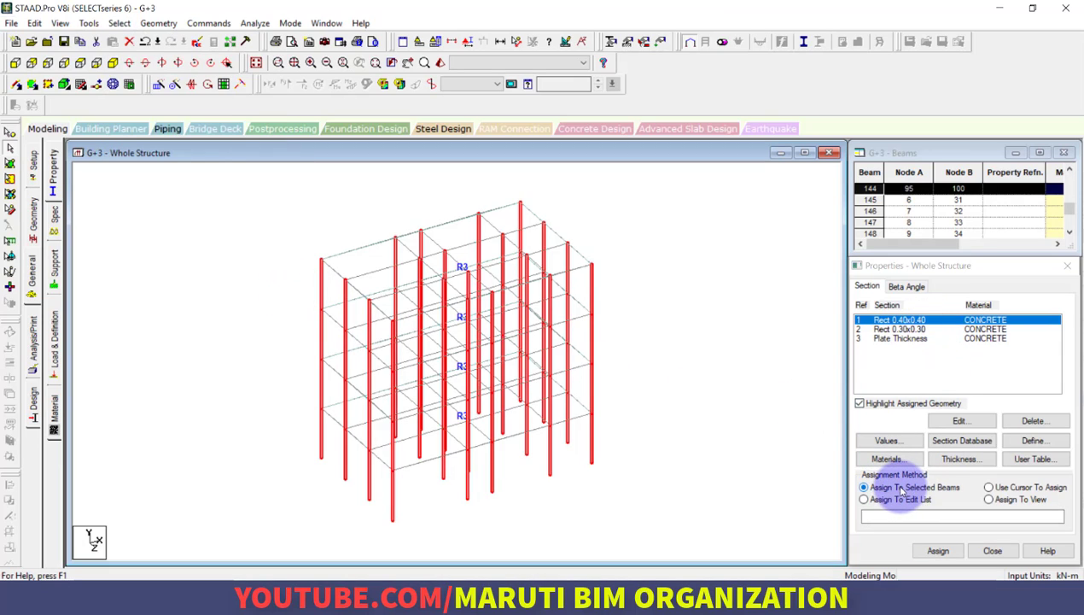
pyautogui.click(939, 552)
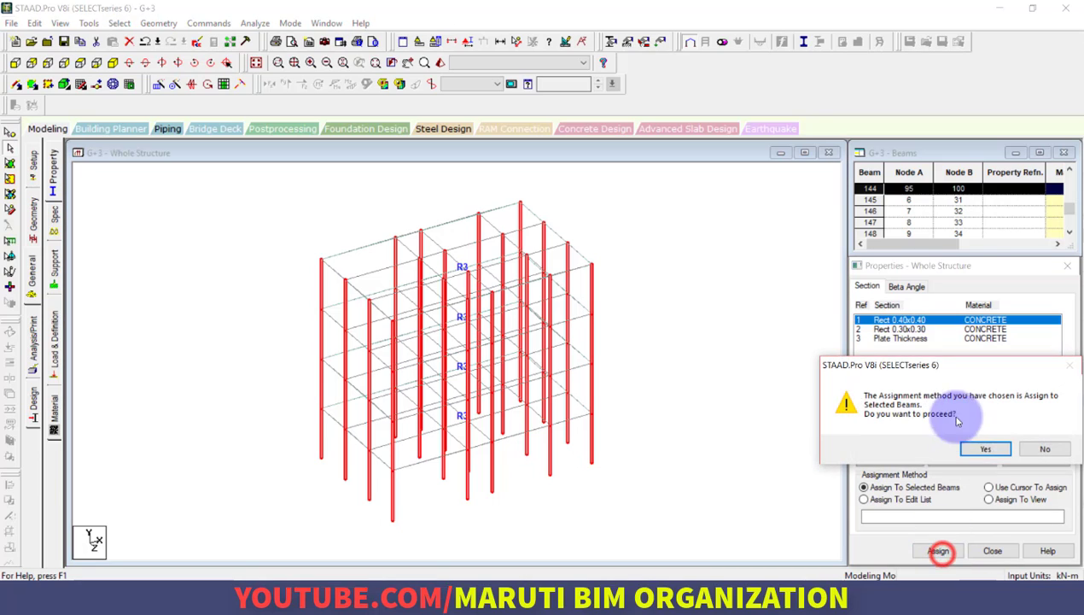
pyautogui.click(984, 451)
# Assign the Rect 0.30x0.30 section to all beams parallel to X and Z, and clear the selection
pyautogui.click(904, 329)
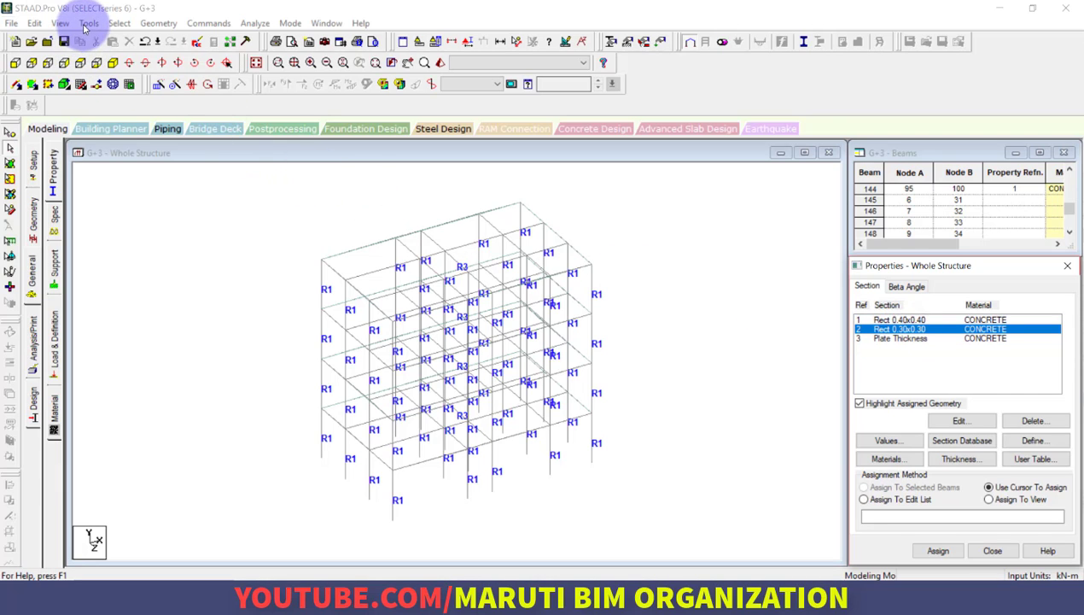
pyautogui.click(118, 23)
pyautogui.click(190, 275)
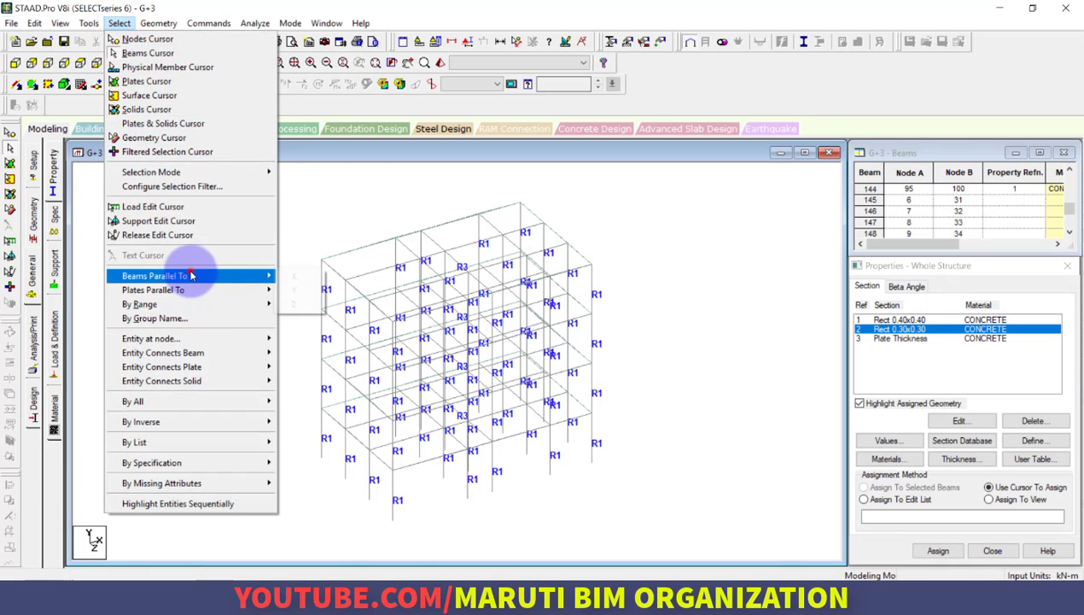
pyautogui.click(293, 276)
pyautogui.click(120, 23)
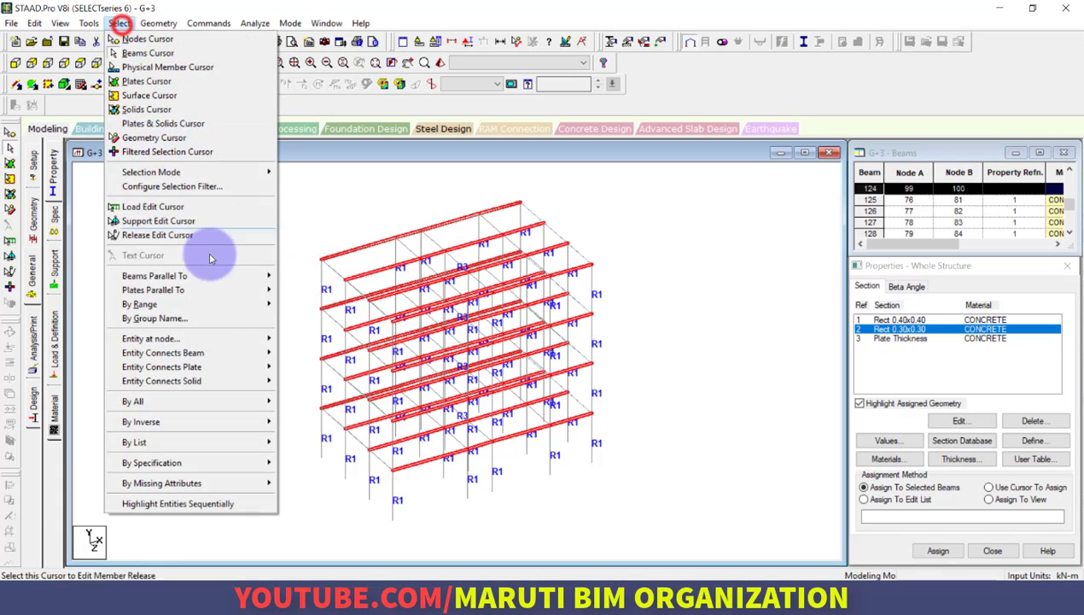
pyautogui.click(213, 275)
pyautogui.click(300, 306)
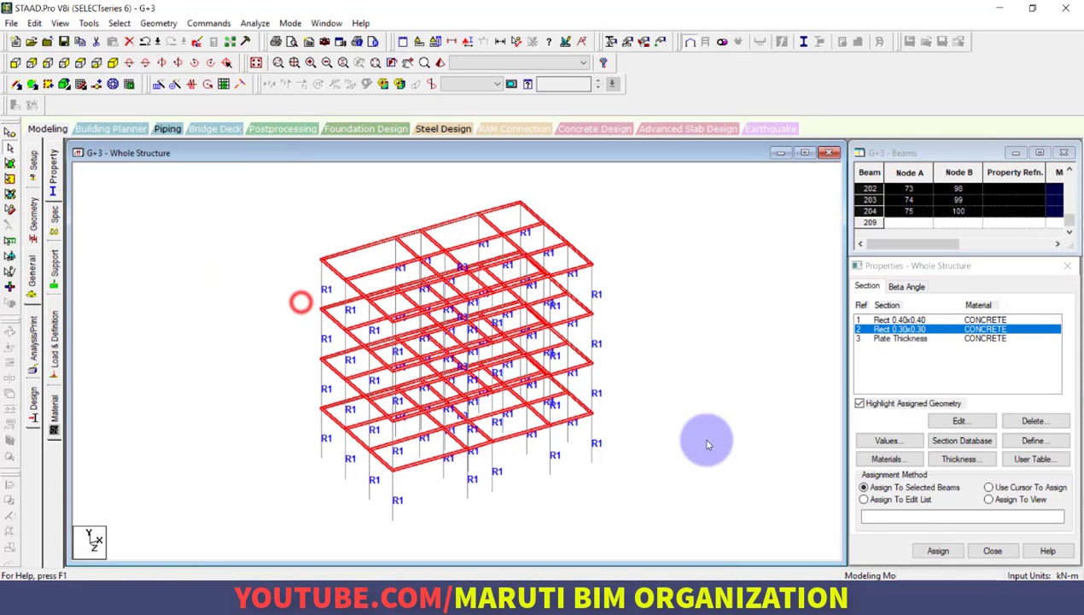
pyautogui.click(938, 551)
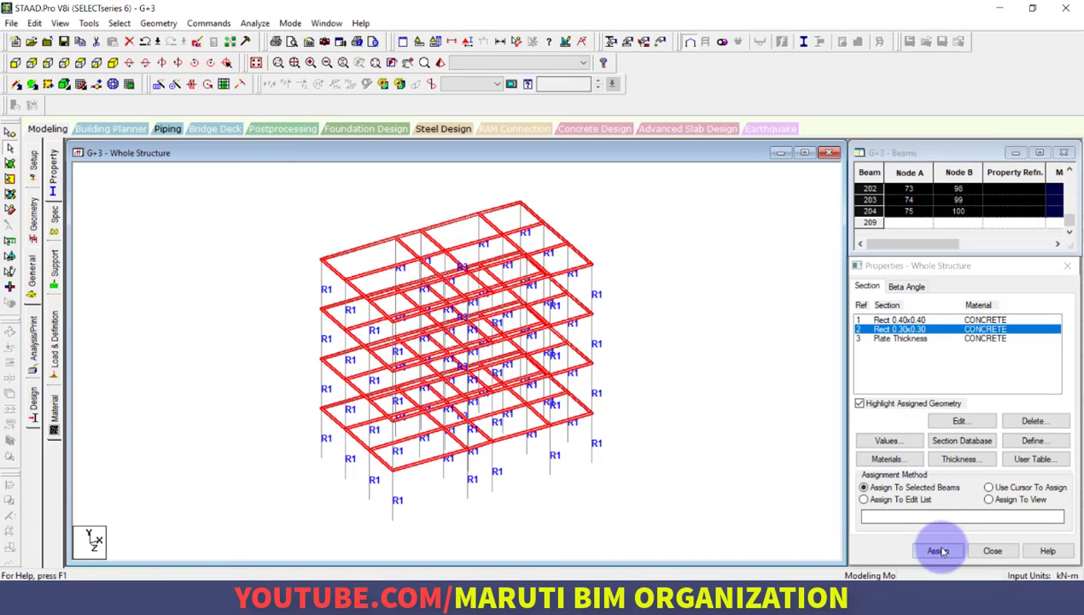
pyautogui.click(977, 451)
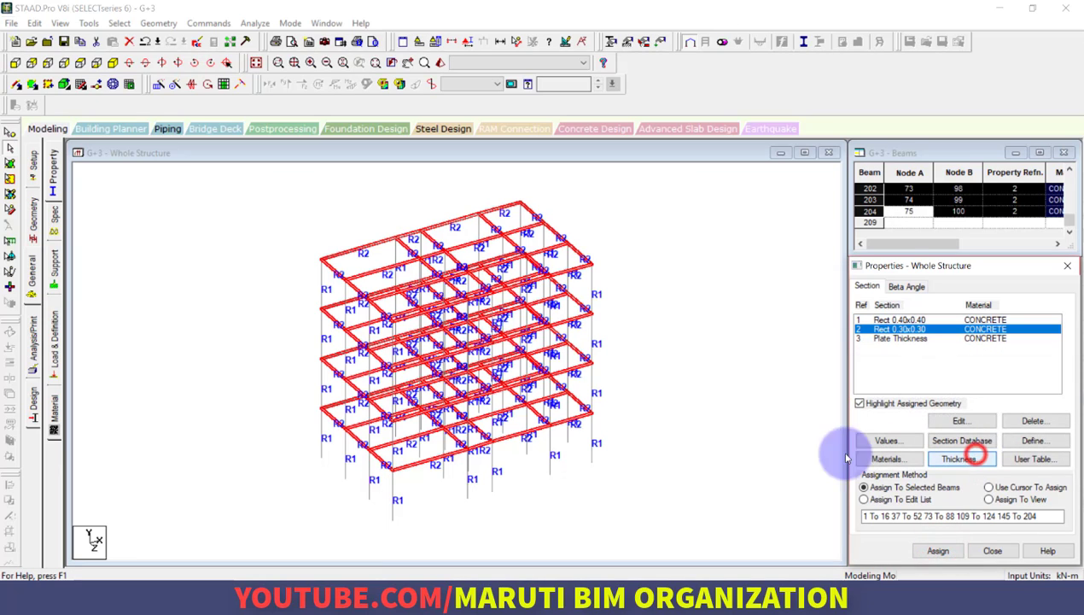
pyautogui.click(714, 488)
# Inspect the assigned columns, beams and slabs from below in a 3D rendering, and close the rendered view
pyautogui.rightClick(694, 474)
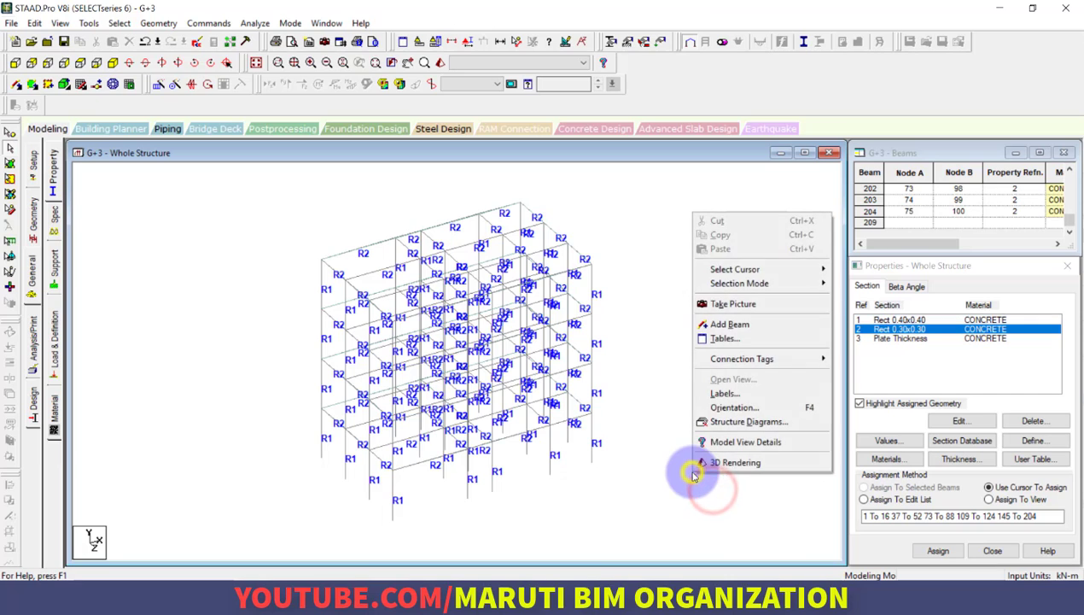
pyautogui.click(700, 465)
pyautogui.moveTo(441, 450); pyautogui.dragTo(295, 418)
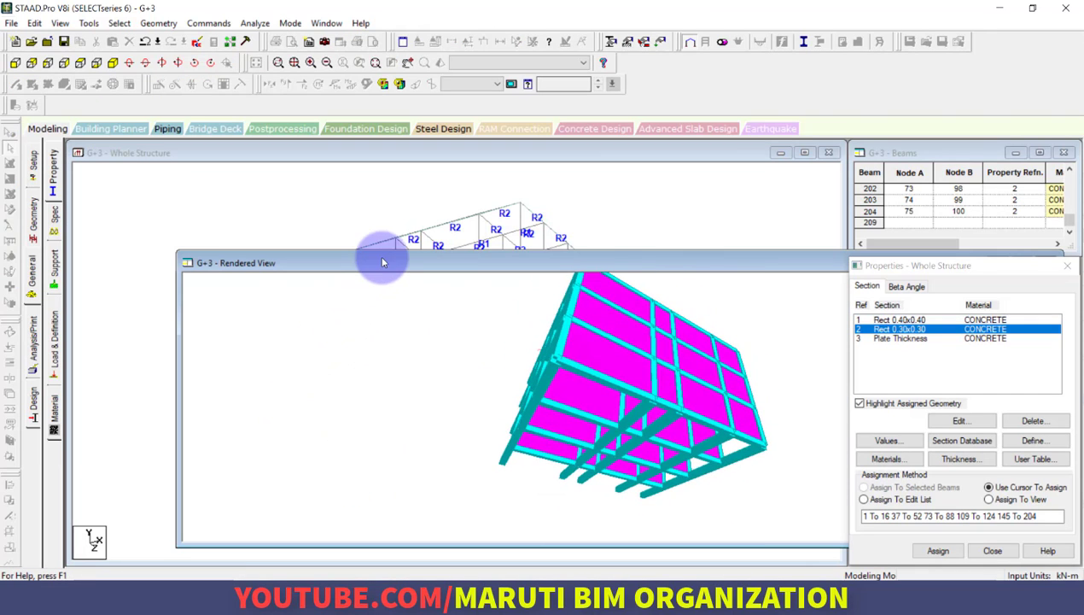
pyautogui.moveTo(383, 262); pyautogui.dragTo(281, 265)
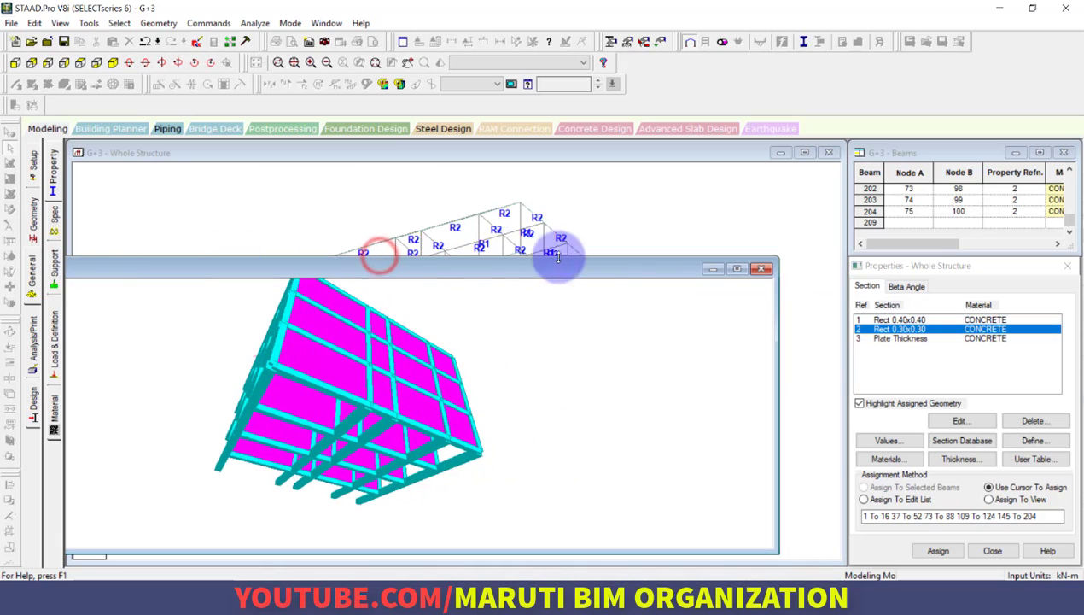
pyautogui.click(762, 272)
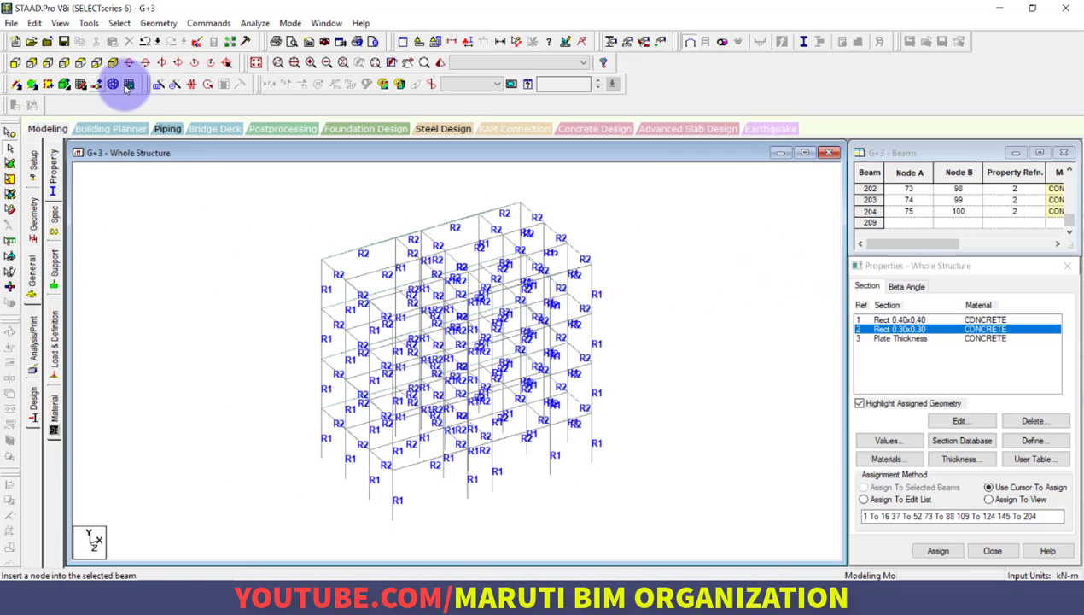
# Show the structure in side view with node selection active, and create a new support with the default settings
pyautogui.click(47, 63)
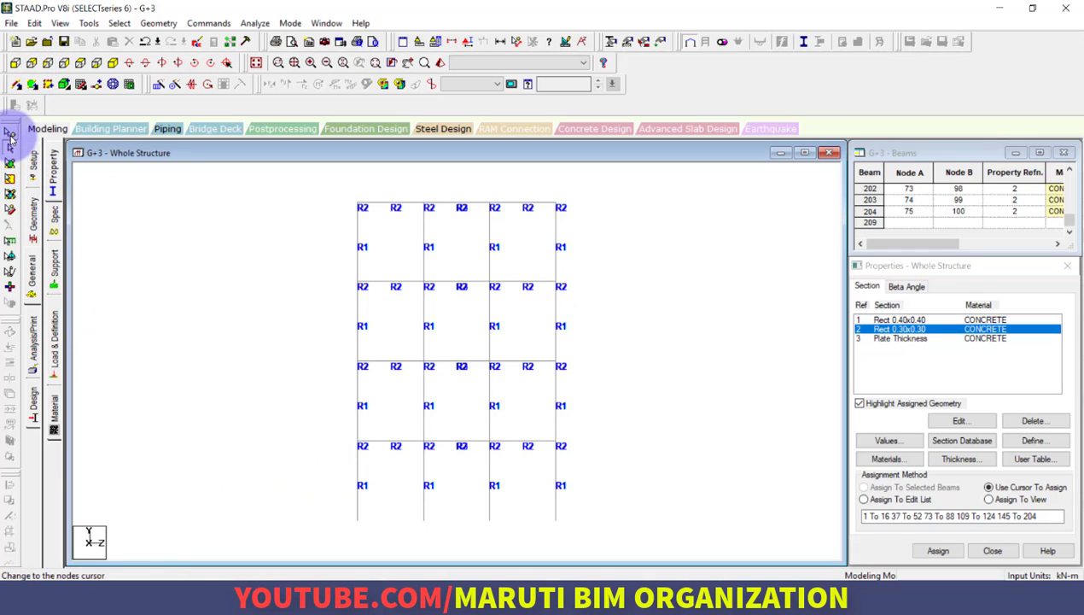
pyautogui.click(9, 134)
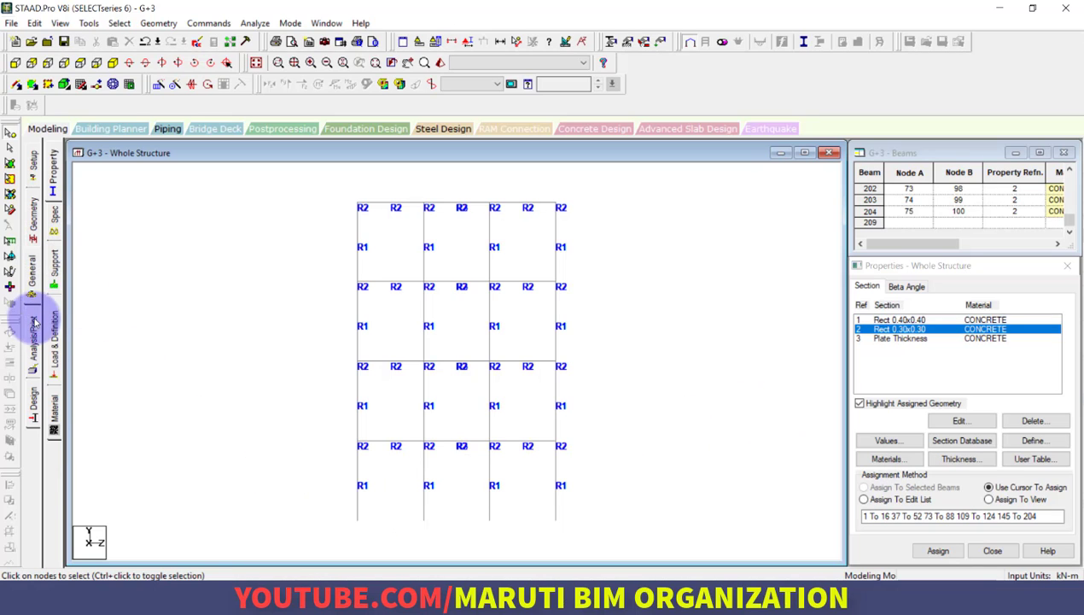
pyautogui.click(54, 272)
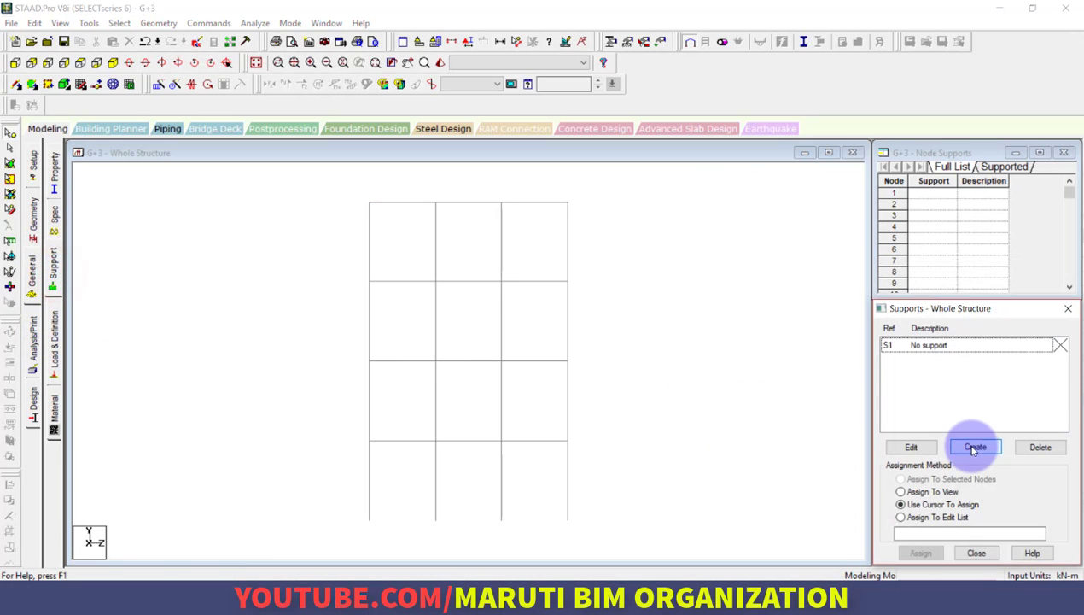
pyautogui.click(974, 446)
pyautogui.click(891, 566)
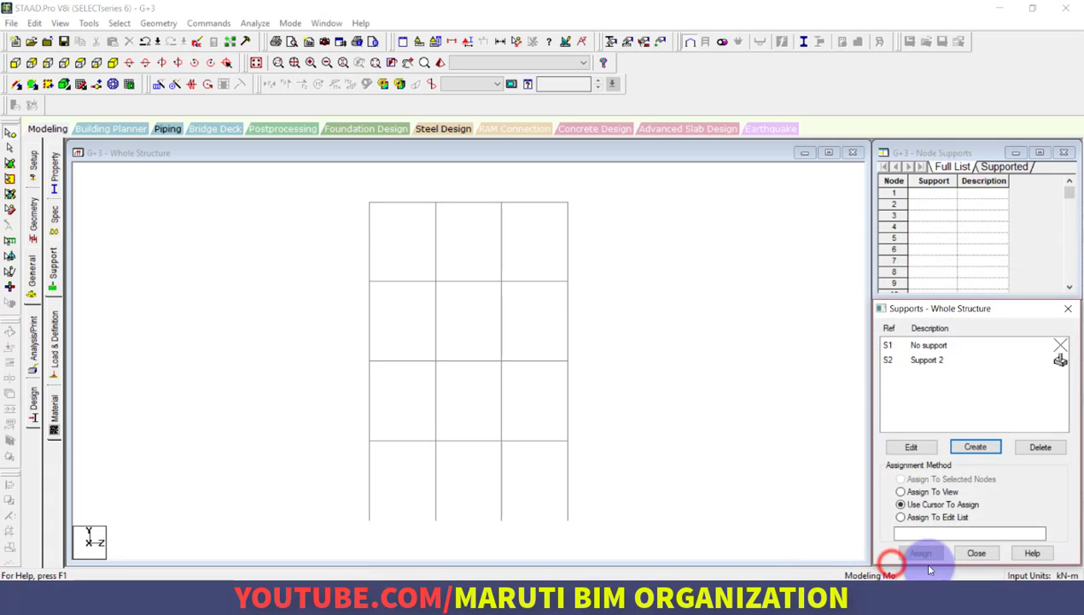
pyautogui.click(956, 360)
pyautogui.moveTo(345, 508); pyautogui.dragTo(649, 532)
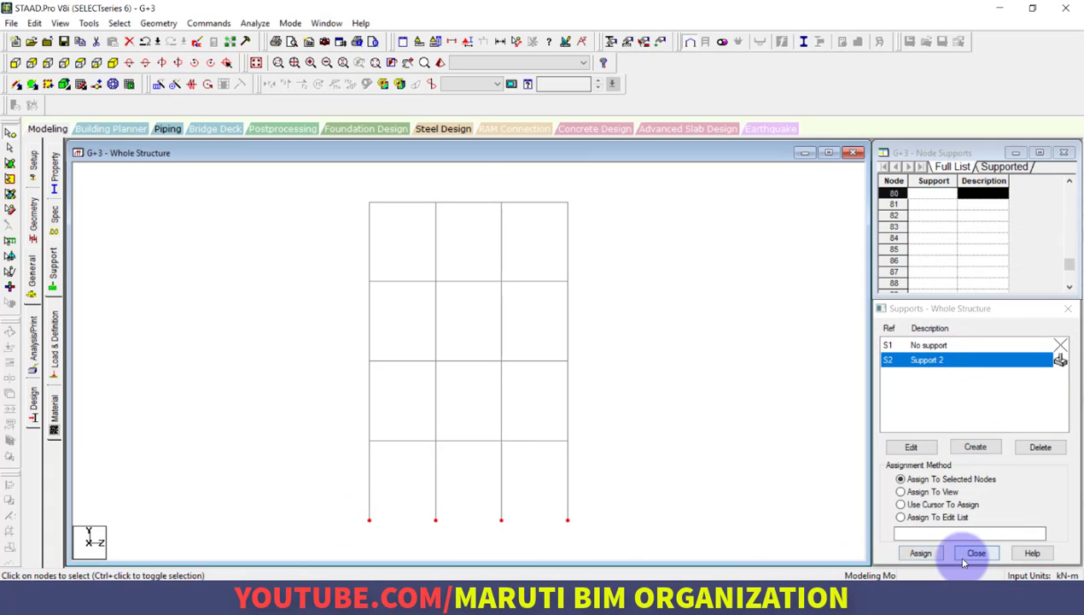
pyautogui.click(255, 63)
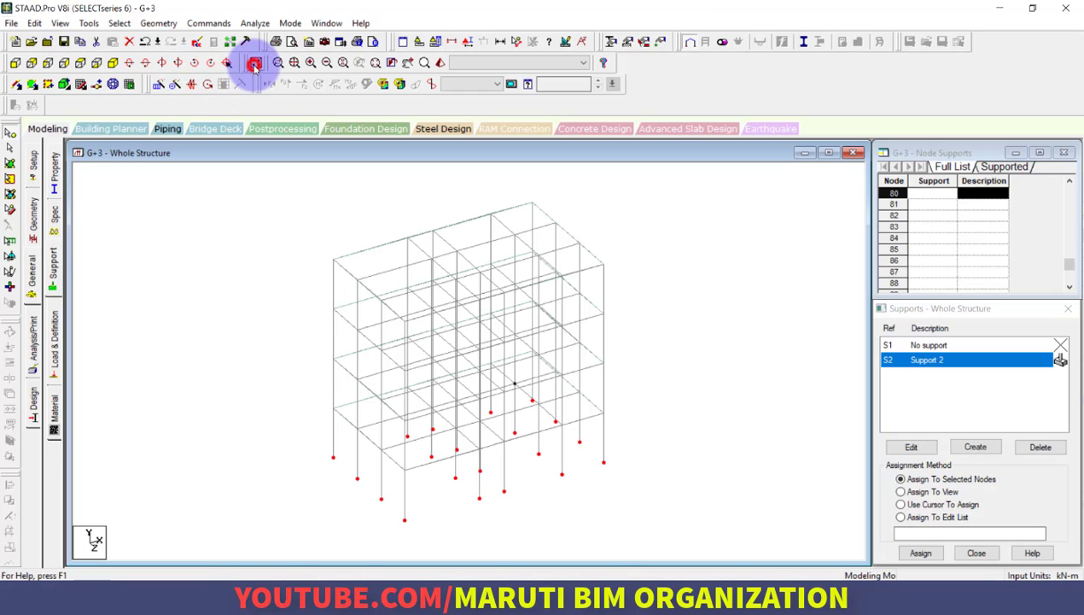
pyautogui.click(228, 64)
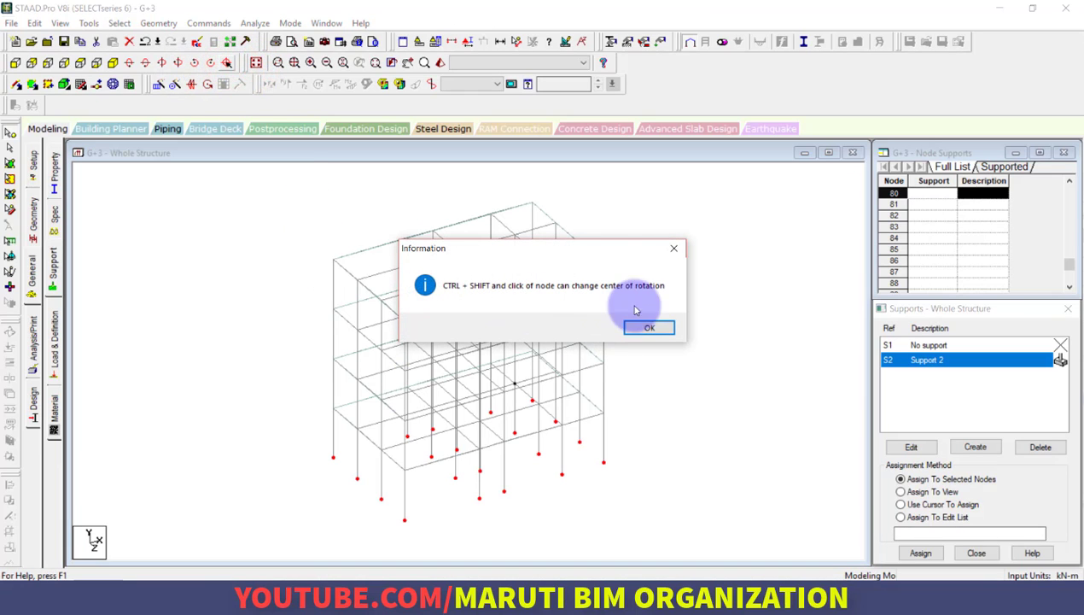
pyautogui.click(674, 248)
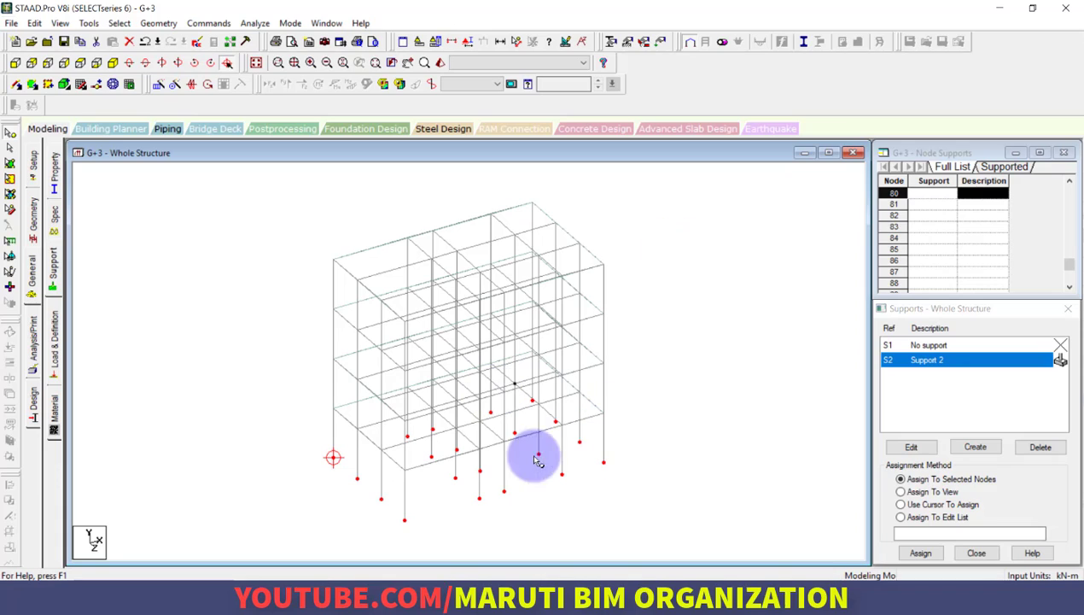
pyautogui.click(935, 361)
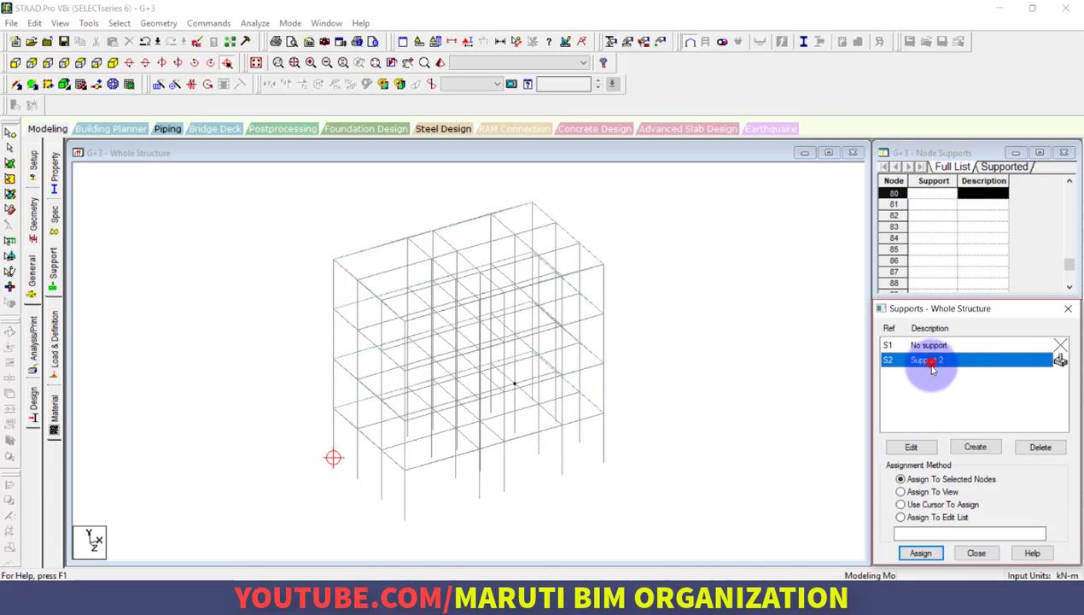
pyautogui.click(929, 552)
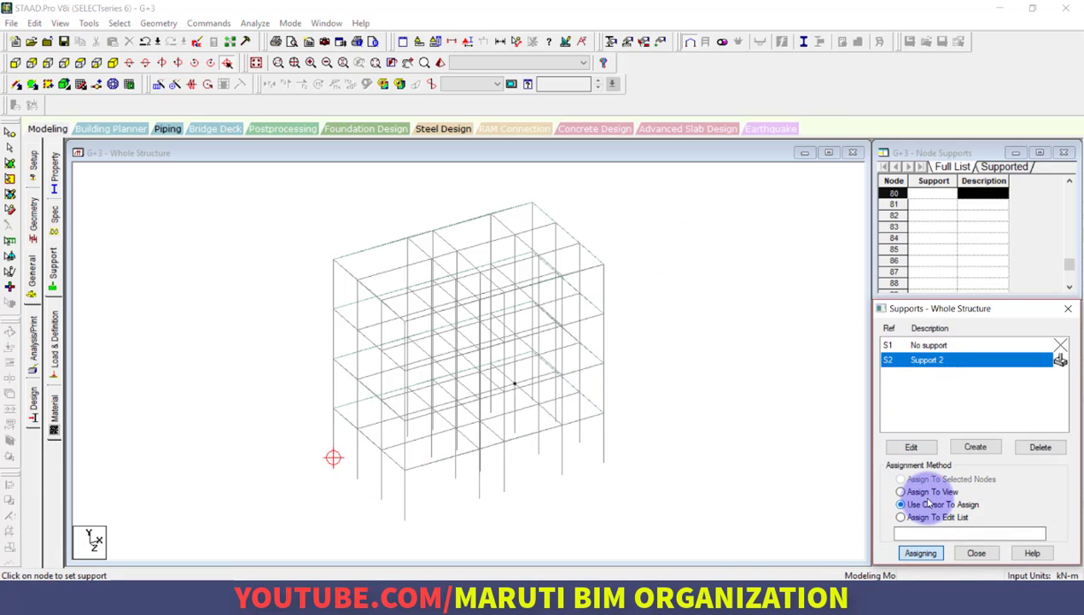
pyautogui.press('Escape')
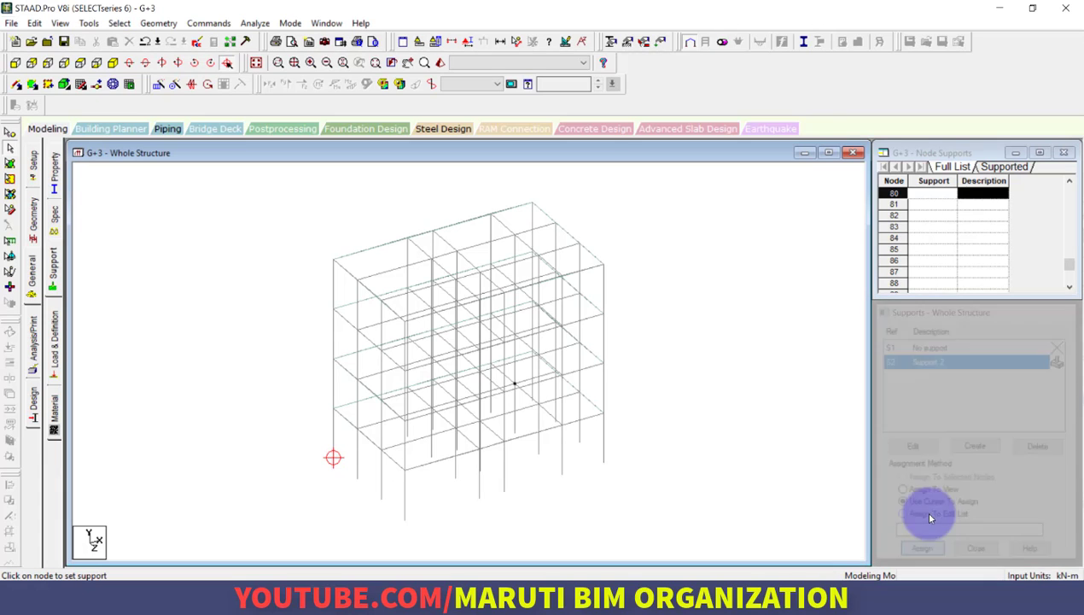
# Assign Support 2 to all the column base nodes of the frame
pyautogui.click(55, 271)
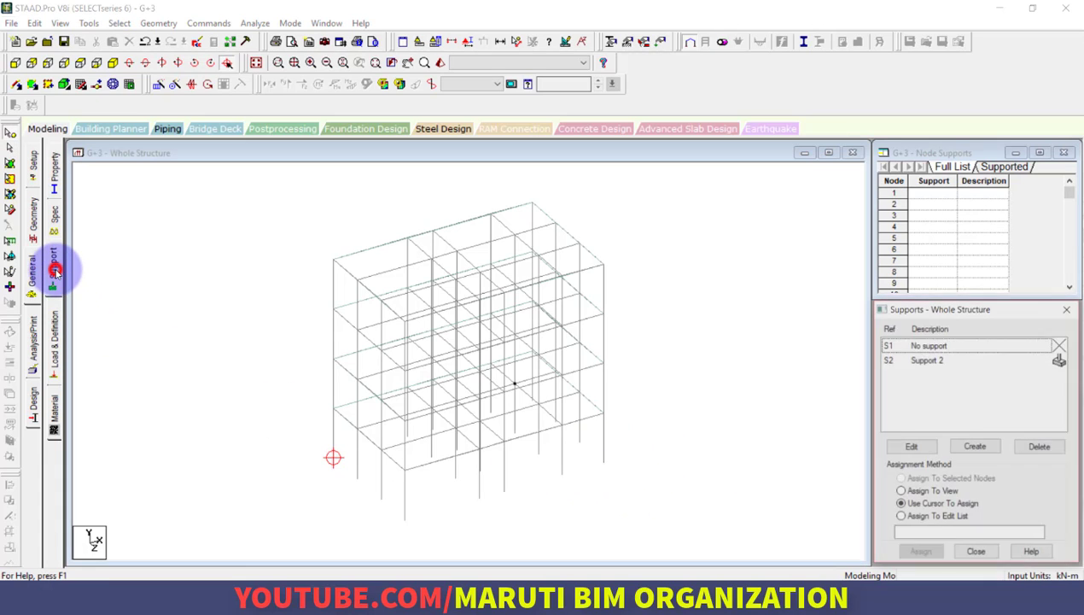
pyautogui.click(944, 360)
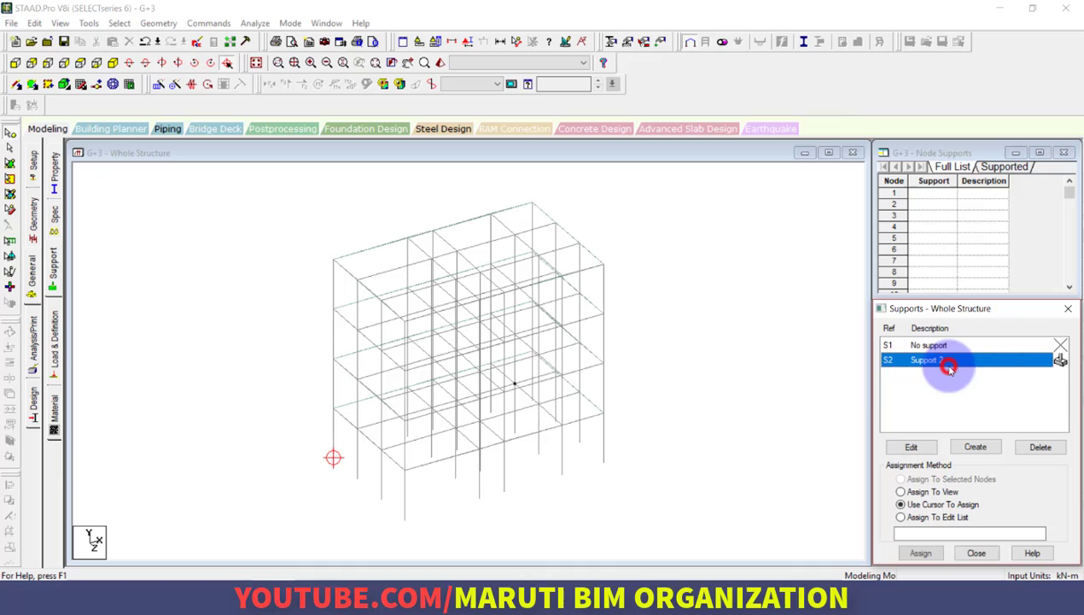
pyautogui.click(552, 554)
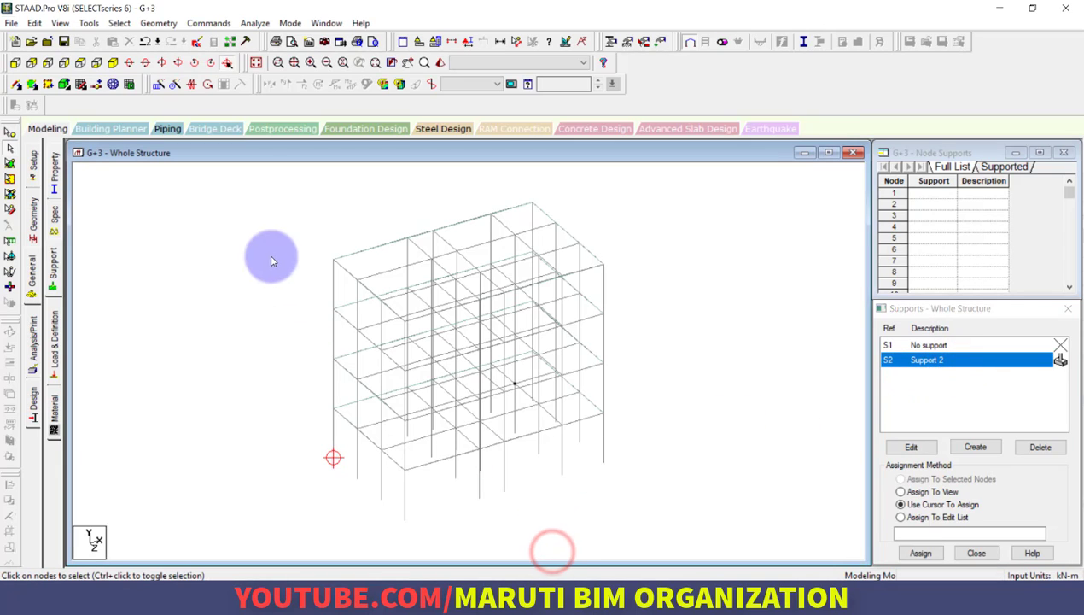
pyautogui.click(227, 62)
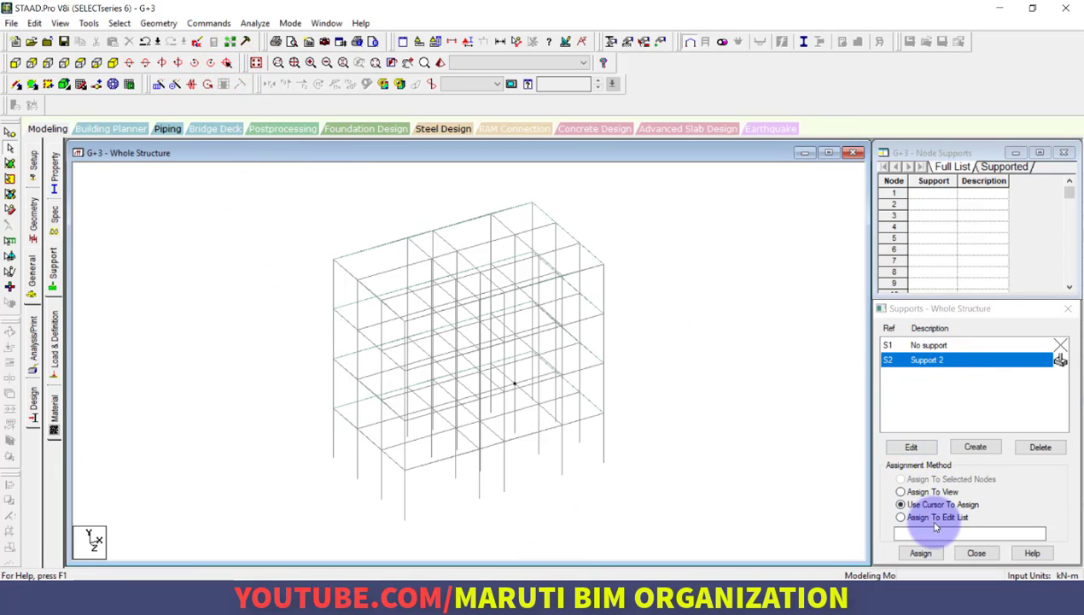
pyautogui.click(64, 67)
pyautogui.moveTo(313, 492); pyautogui.dragTo(803, 535)
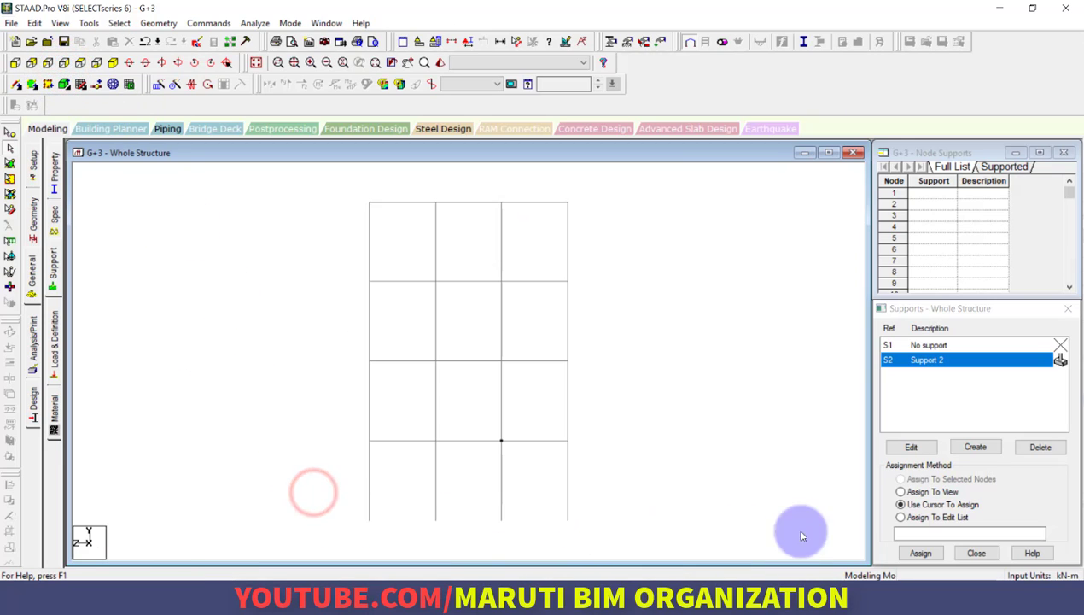
pyautogui.click(9, 135)
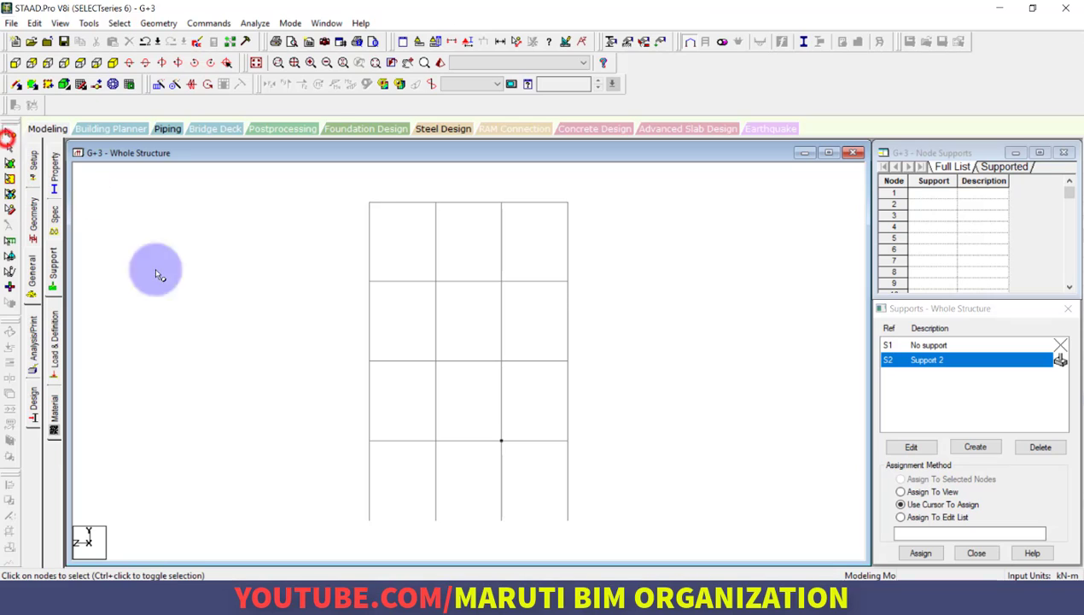
pyautogui.moveTo(314, 499); pyautogui.dragTo(649, 538)
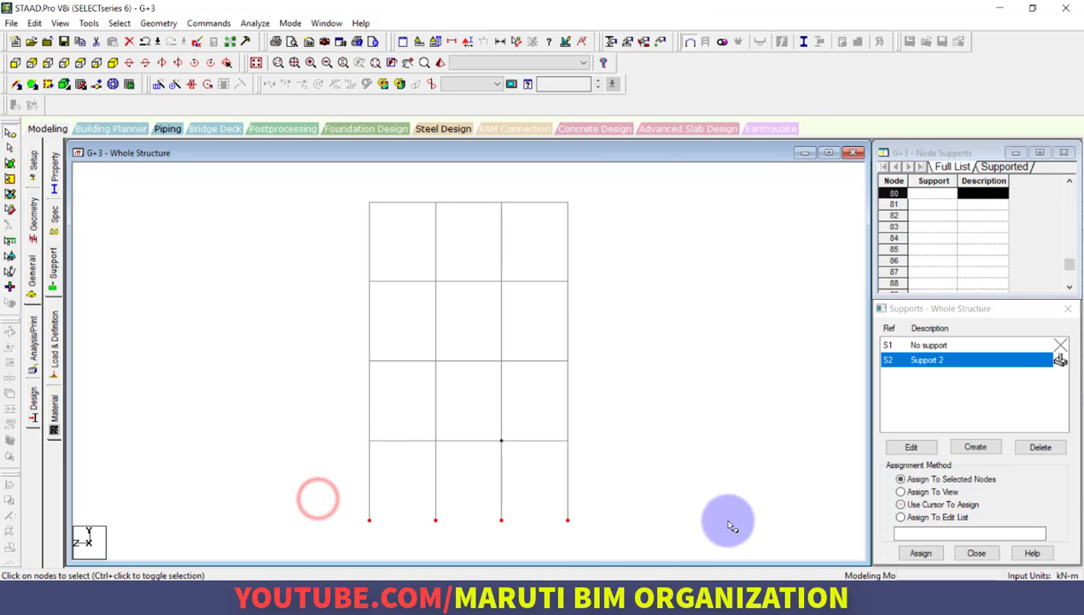
pyautogui.click(258, 62)
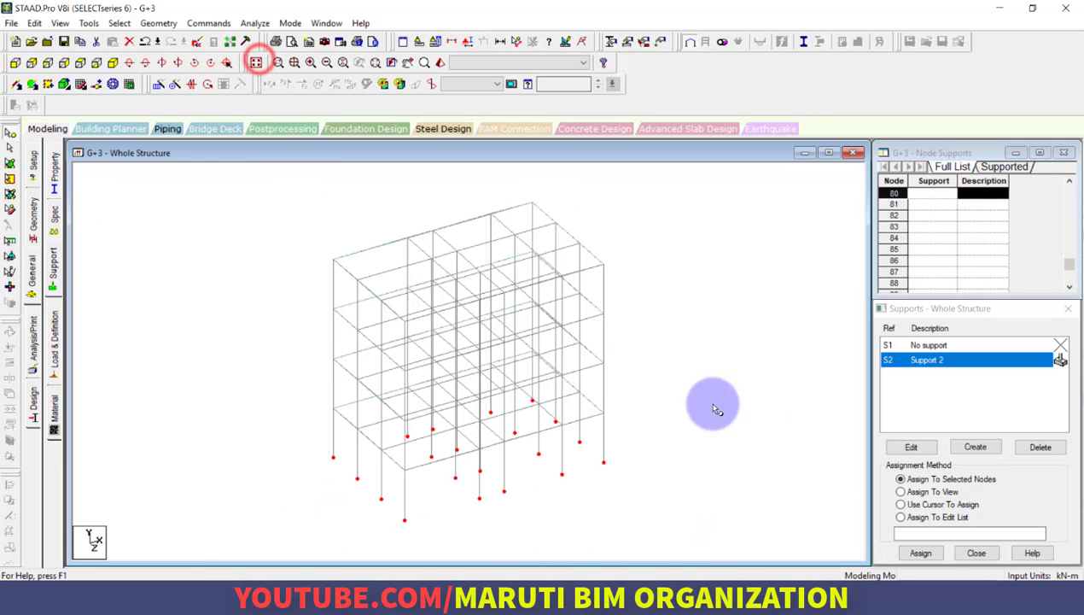
pyautogui.click(928, 554)
pyautogui.click(991, 469)
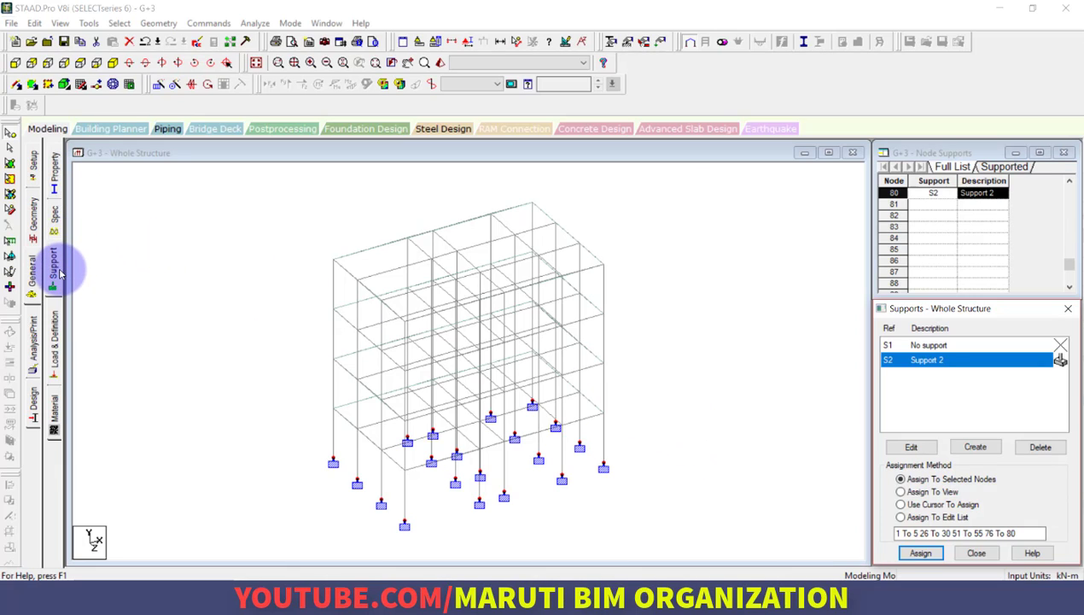
# Add primary load case 1 with the Dead loading type and the title DL
pyautogui.click(56, 359)
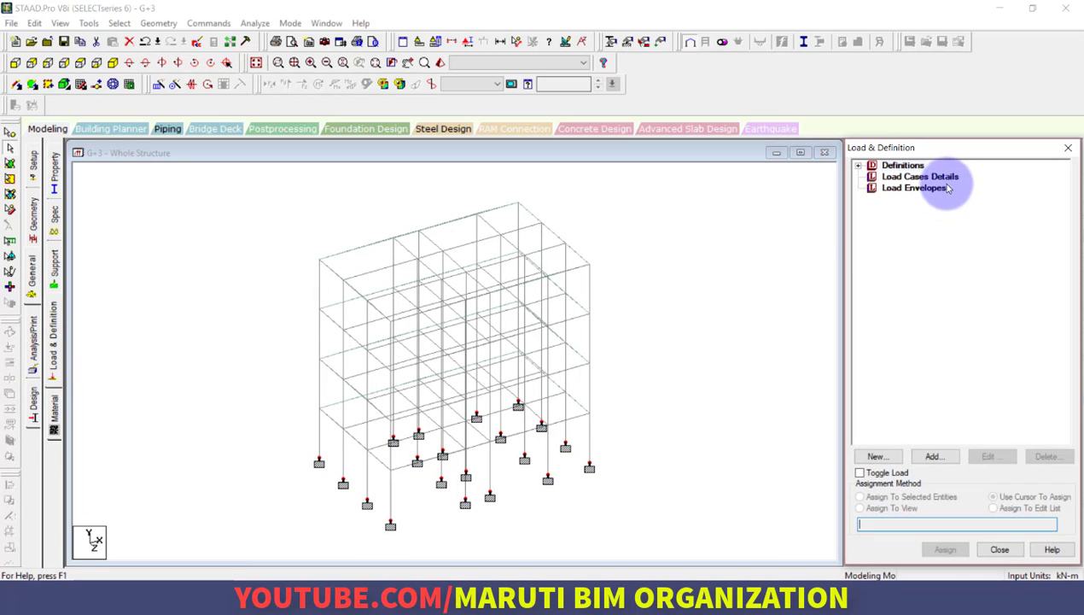
pyautogui.click(946, 180)
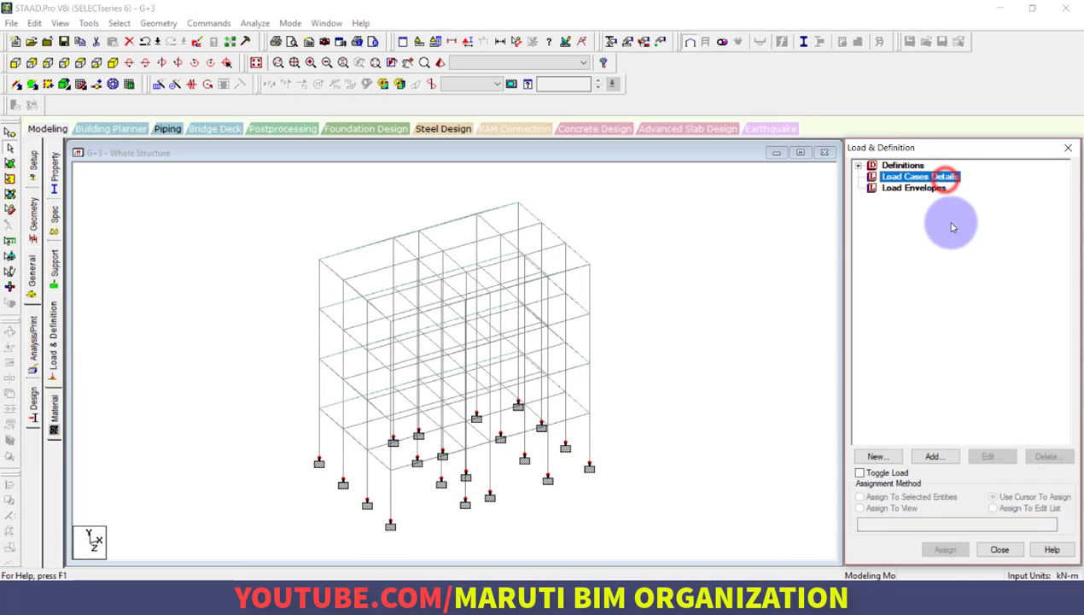
pyautogui.click(934, 459)
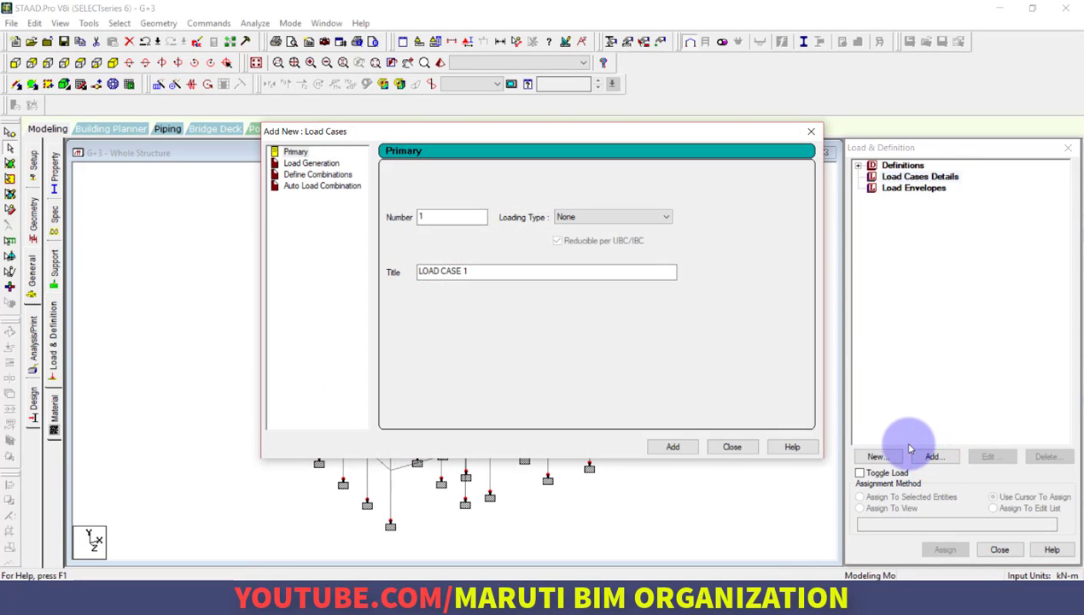
pyautogui.click(666, 217)
pyautogui.click(635, 229)
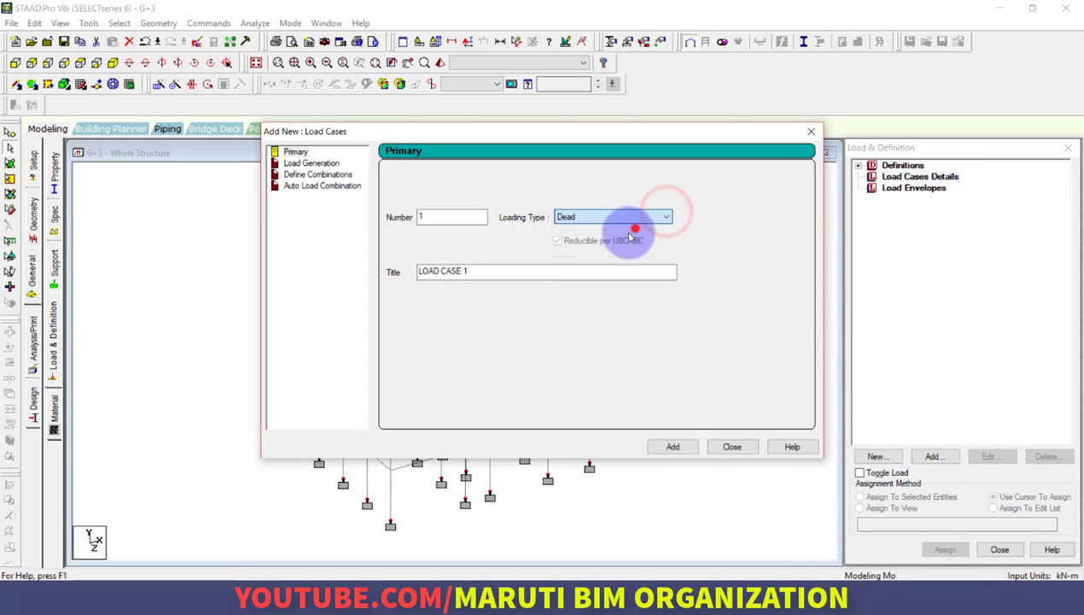
pyautogui.moveTo(522, 270); pyautogui.dragTo(290, 271)
pyautogui.write('DL')
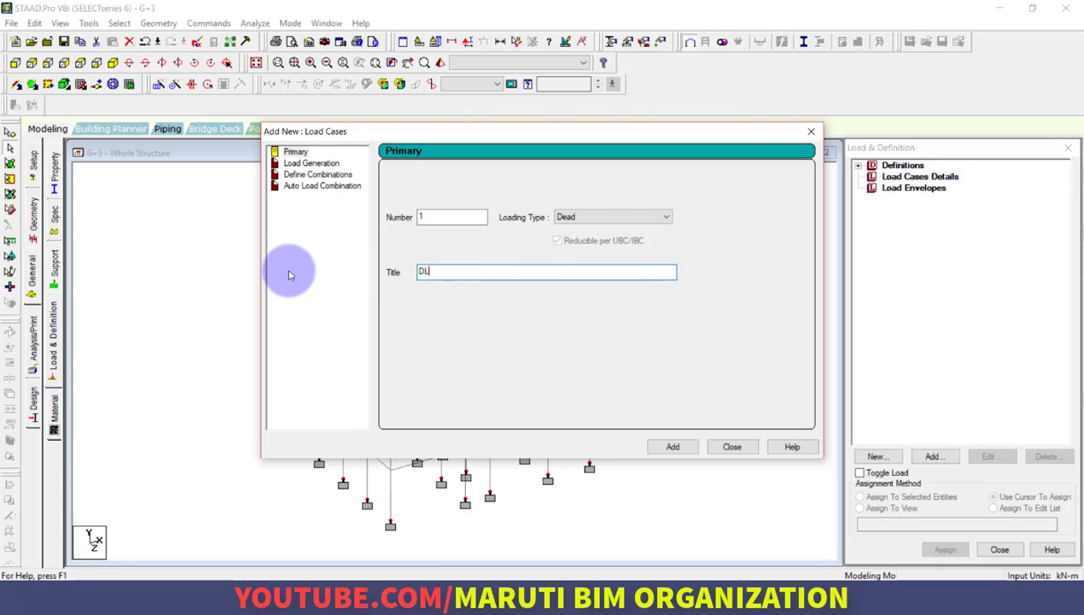
pyautogui.click(673, 447)
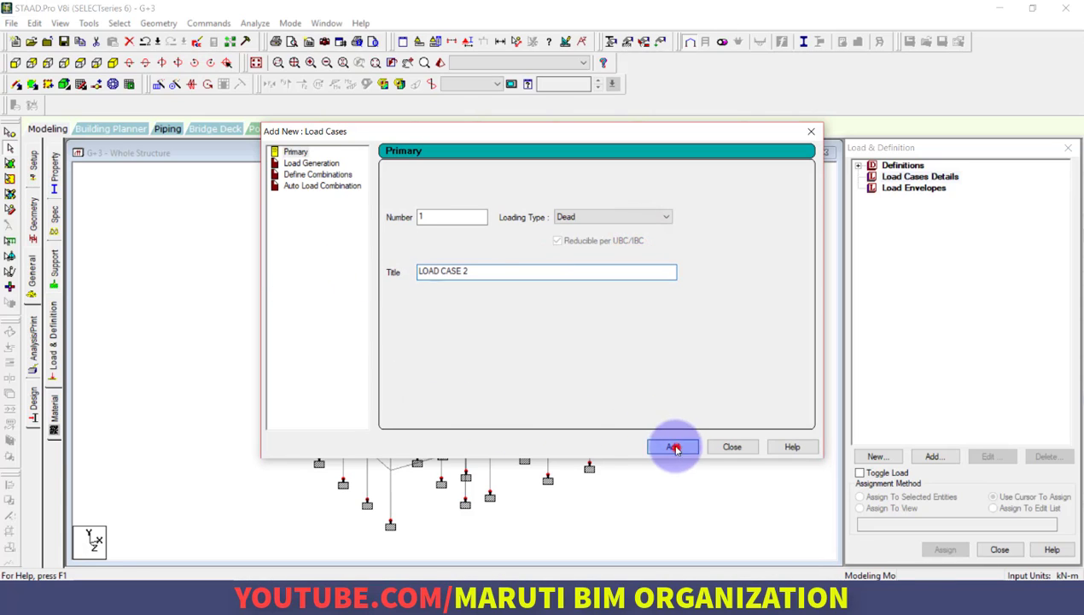
# Add primary load case 2 with the Live loading type and the title LL
pyautogui.click(597, 215)
pyautogui.click(603, 237)
pyautogui.moveTo(500, 274); pyautogui.dragTo(282, 267)
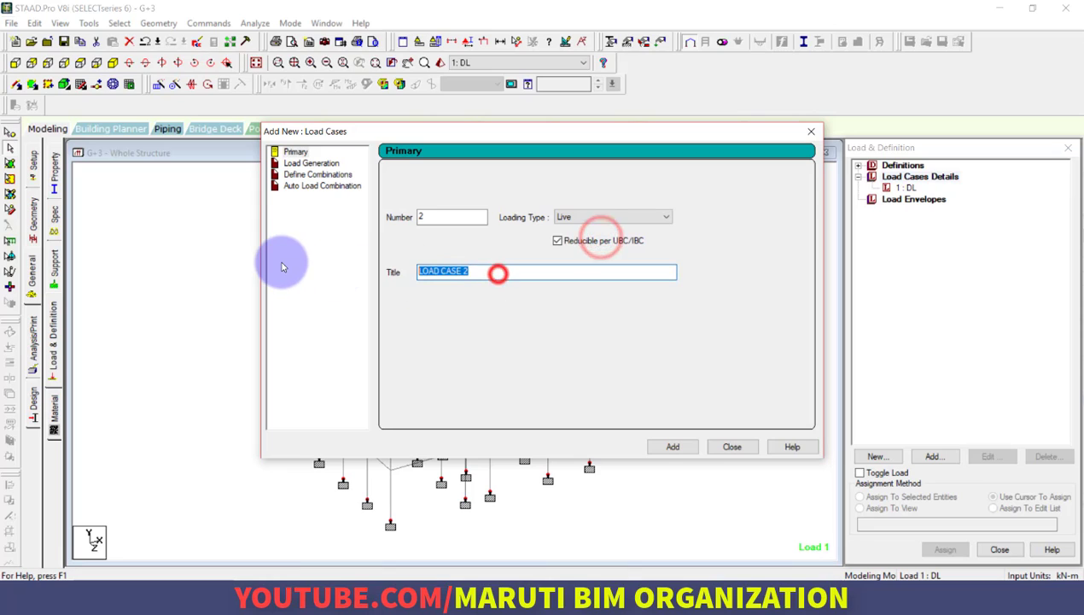
pyautogui.write('LL')
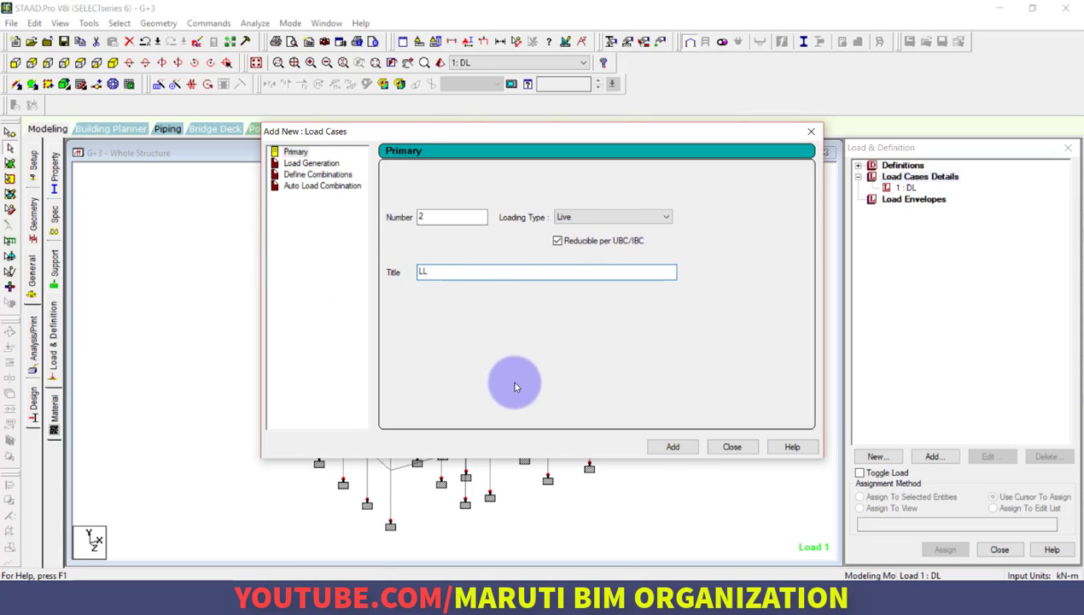
pyautogui.click(679, 447)
# Add primary load case 3 titled FL with the Live loading type, and close the load case dialog
pyautogui.moveTo(485, 271); pyautogui.dragTo(319, 274)
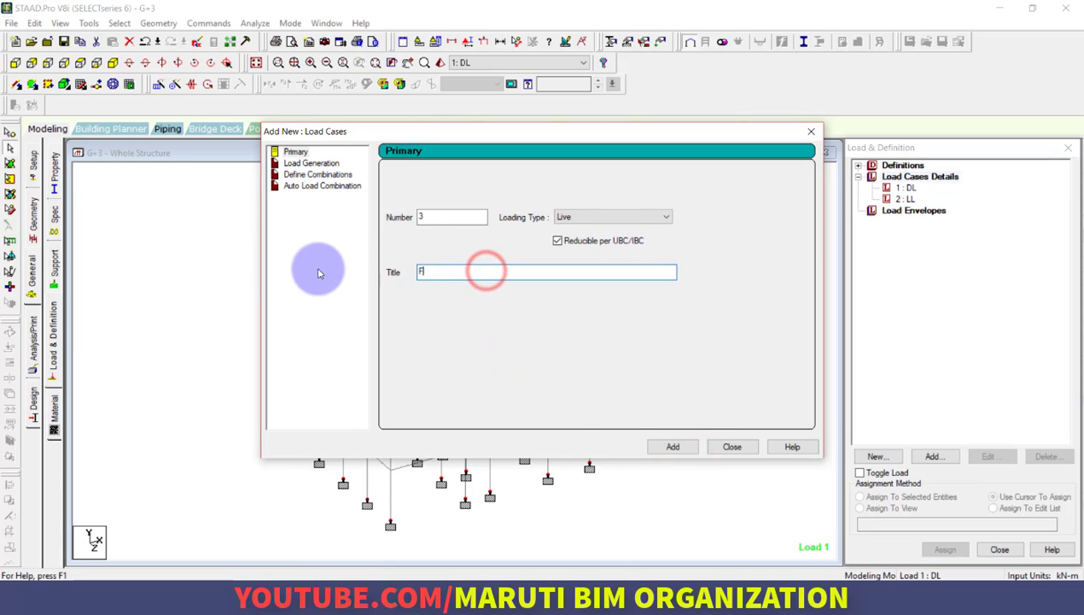
pyautogui.write('FL')
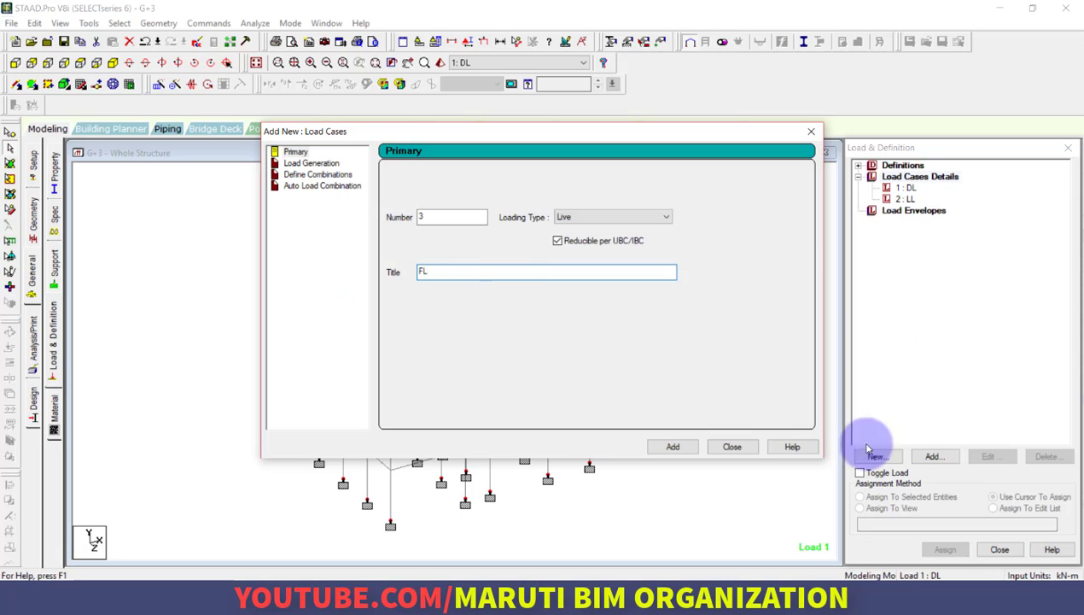
pyautogui.click(676, 447)
pyautogui.click(724, 446)
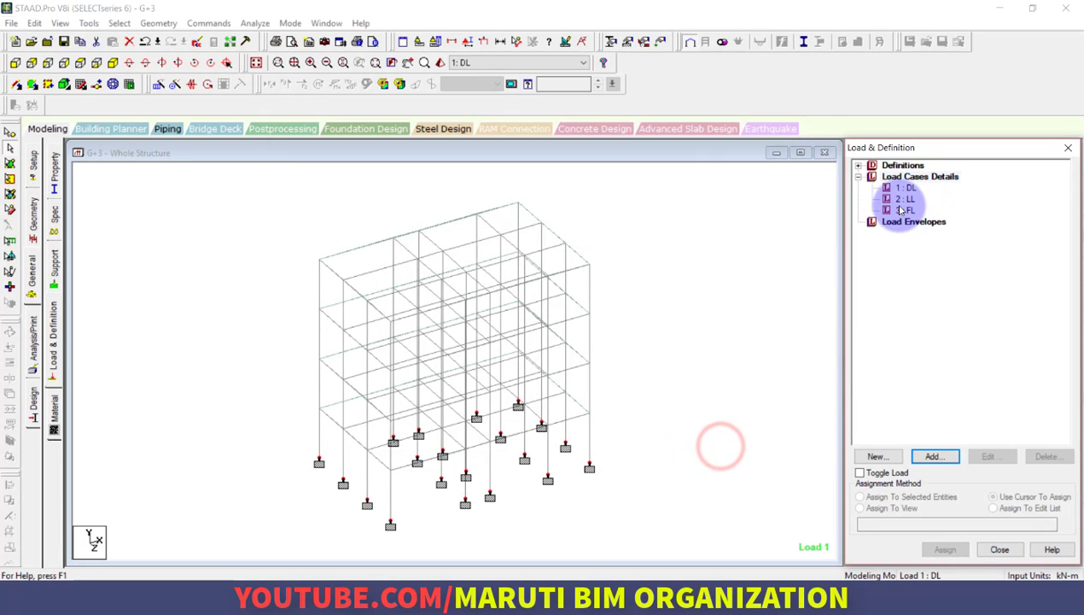
# Generate automatic load combinations from the Indian Code for the Genral_Structures category and add them all to the load cases
pyautogui.click(934, 456)
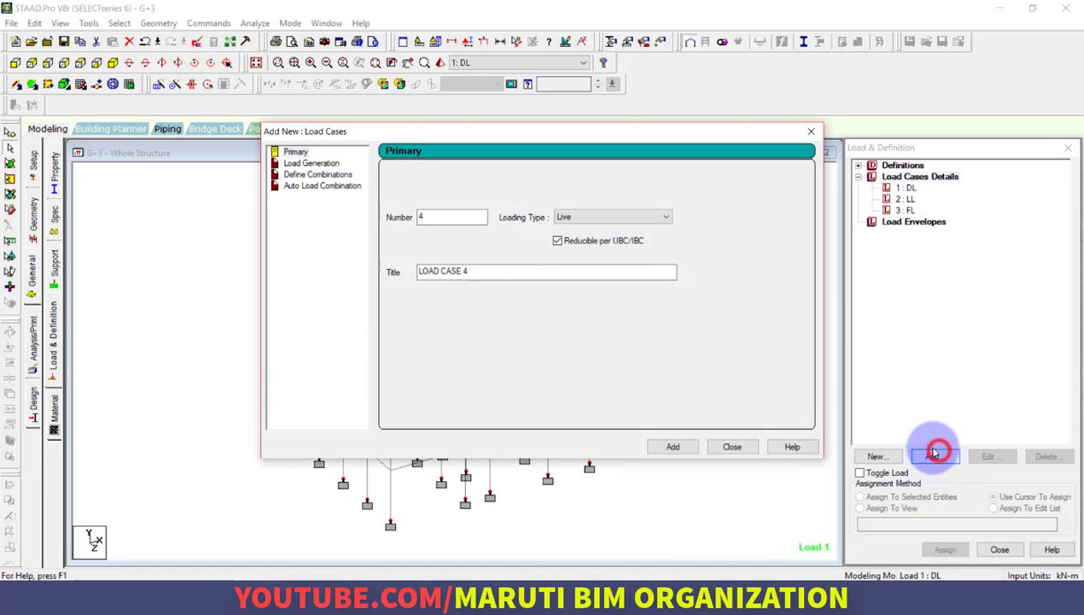
pyautogui.click(313, 175)
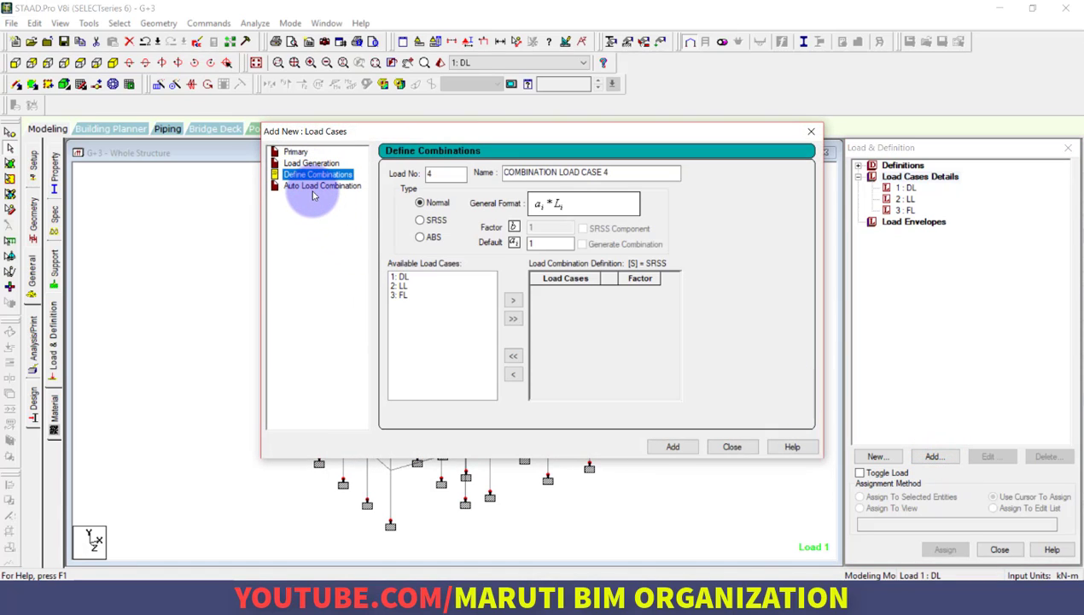
pyautogui.click(316, 187)
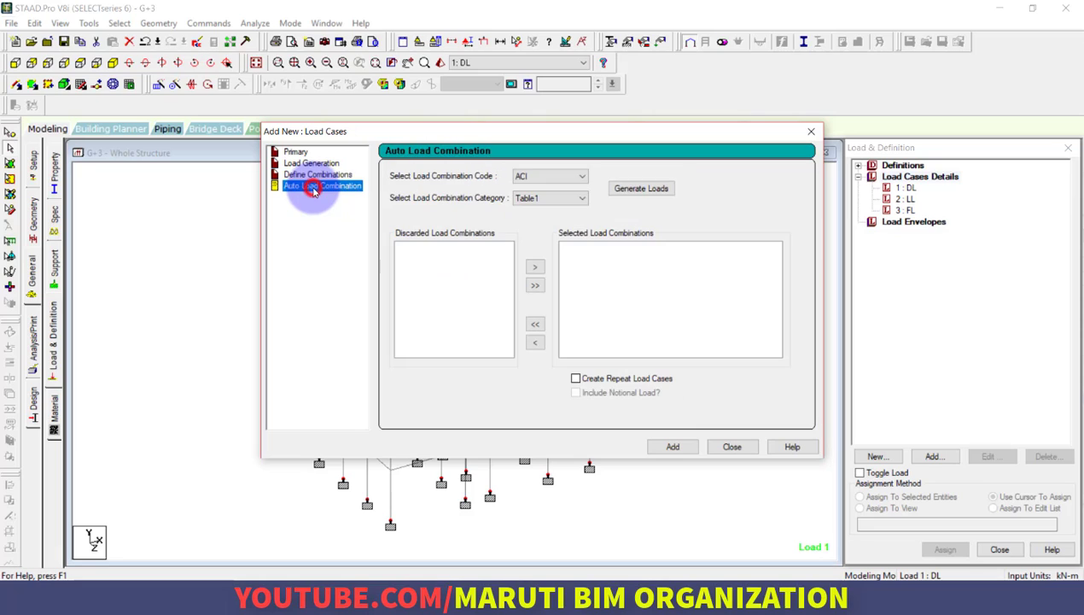
pyautogui.click(583, 175)
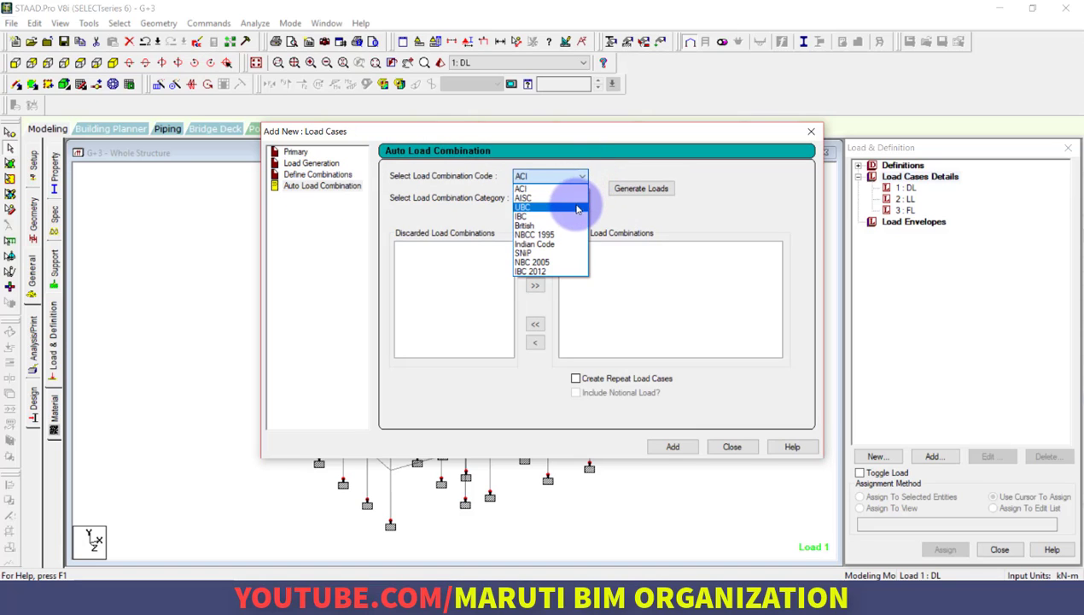
pyautogui.click(571, 246)
pyautogui.click(559, 199)
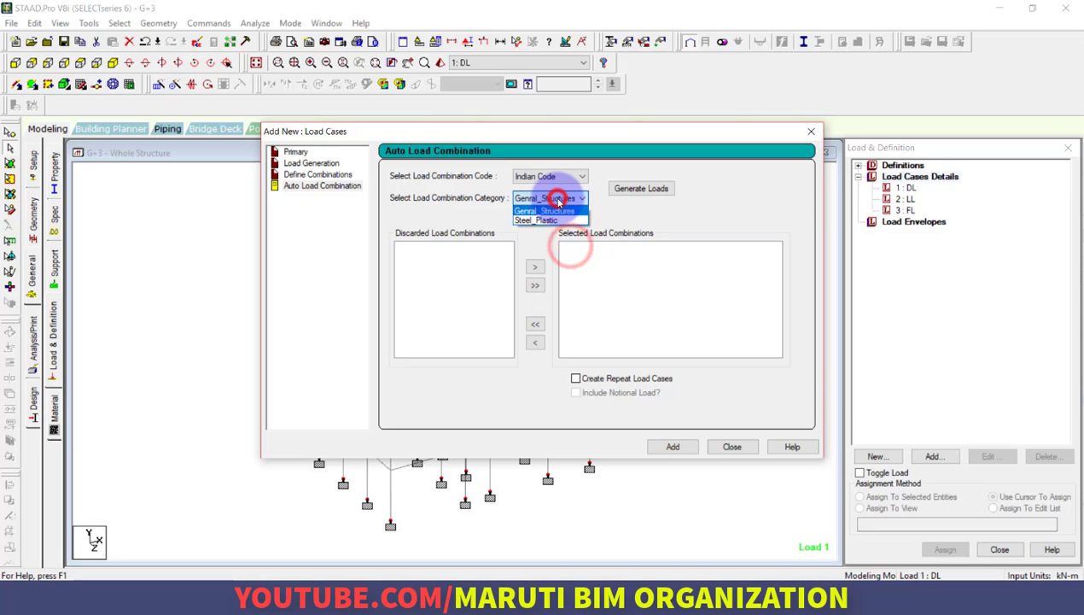
pyautogui.click(550, 210)
pyautogui.click(640, 188)
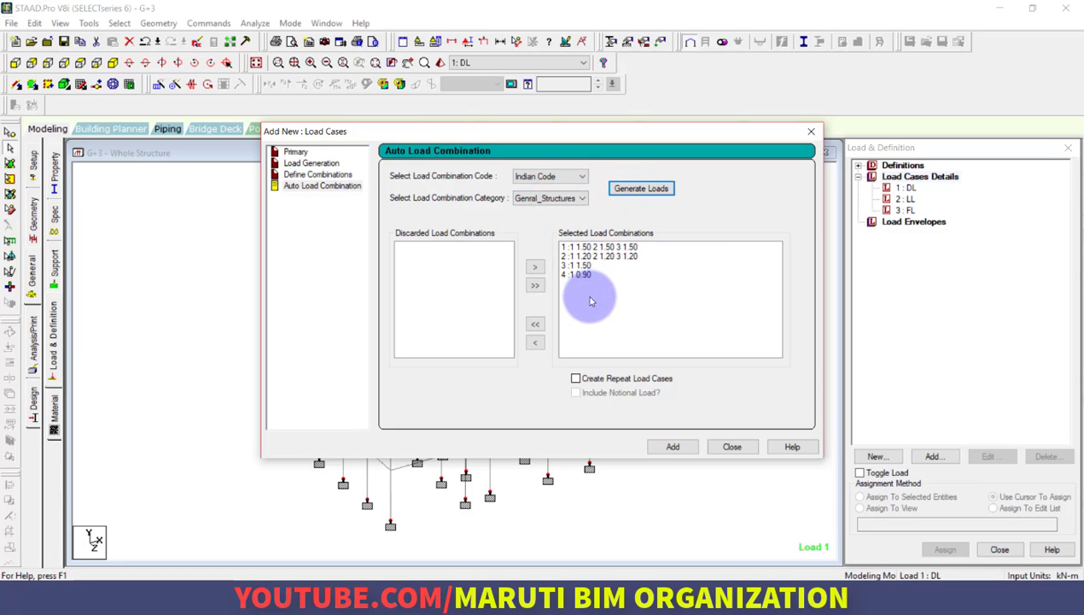
pyautogui.click(675, 446)
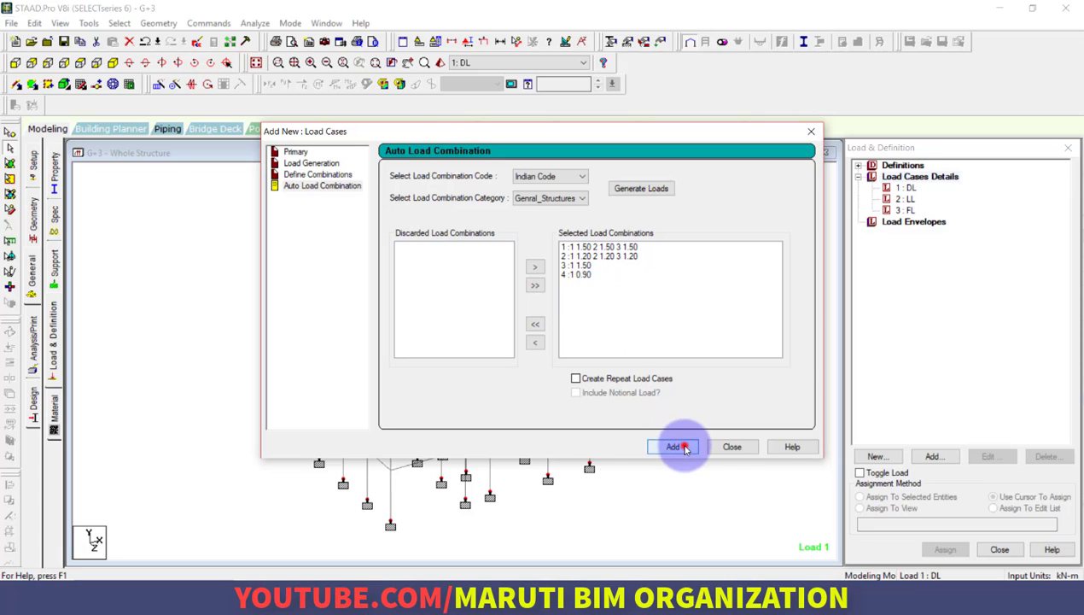
pyautogui.click(731, 446)
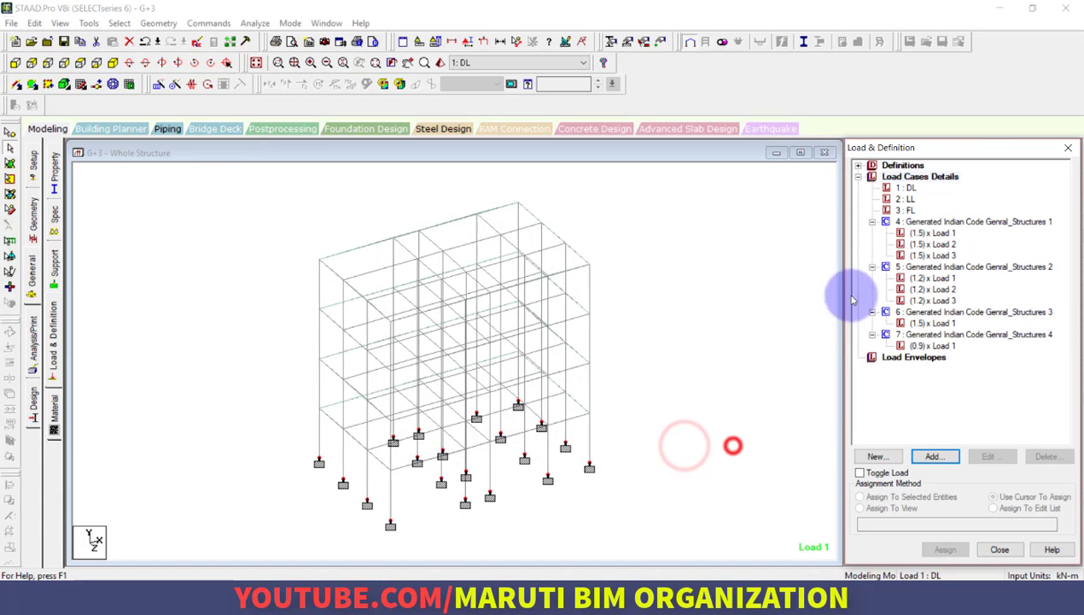
# Add a selfweight load in the Y direction with factor -1 to load case 1 DL
pyautogui.click(909, 210)
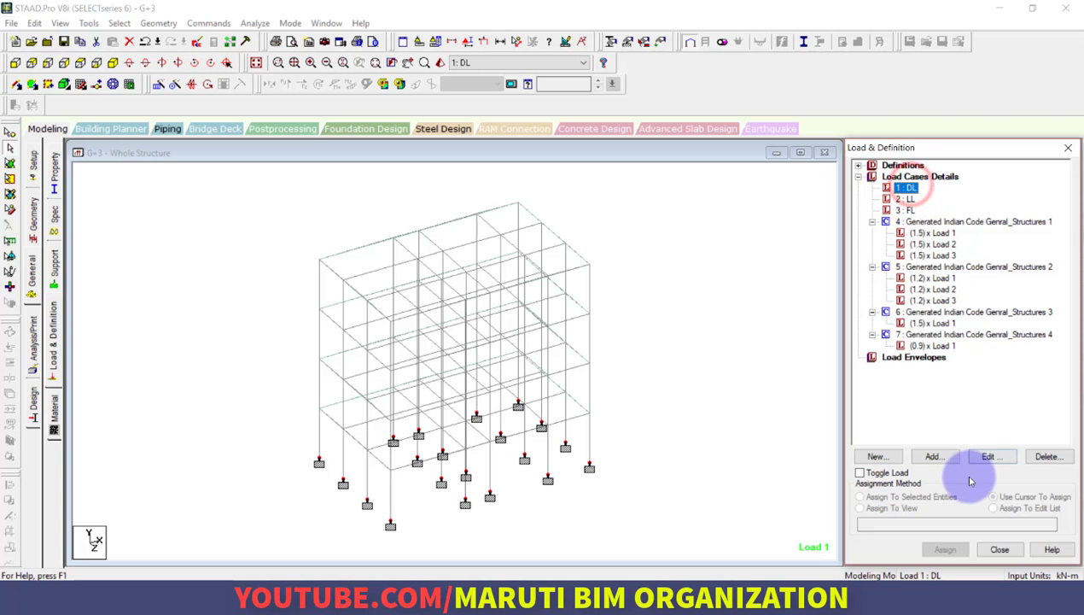
pyautogui.click(939, 457)
pyautogui.click(413, 165)
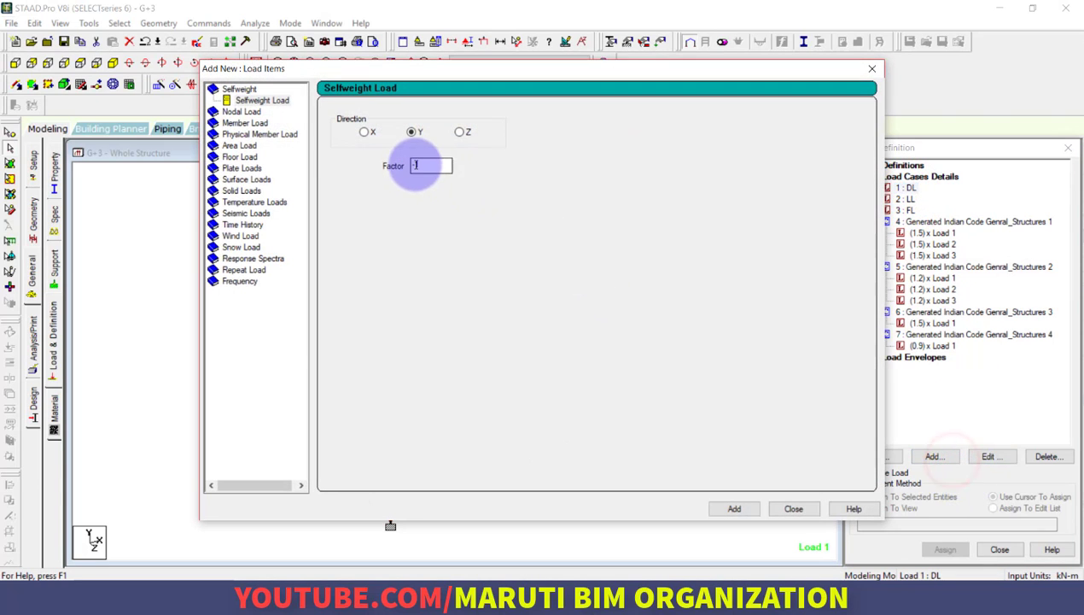
pyautogui.write('-')
pyautogui.click(739, 508)
pyautogui.click(793, 509)
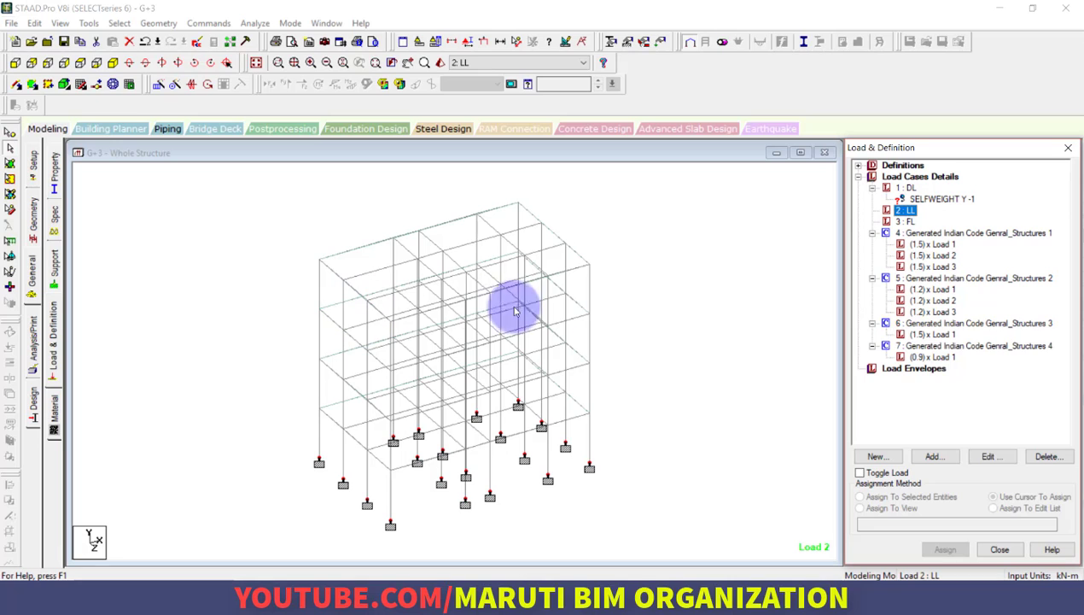
# Add a floor load of -3.5 kN/m2 in Global Y to load case 2 LL, with a Y range from 3 to 12 m
pyautogui.click(931, 463)
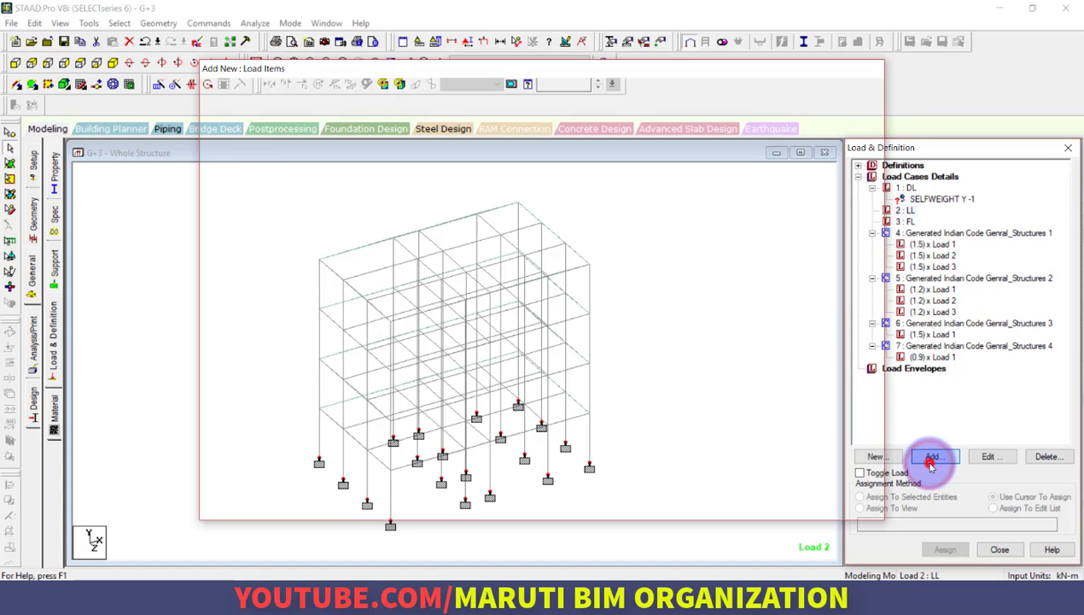
pyautogui.click(237, 157)
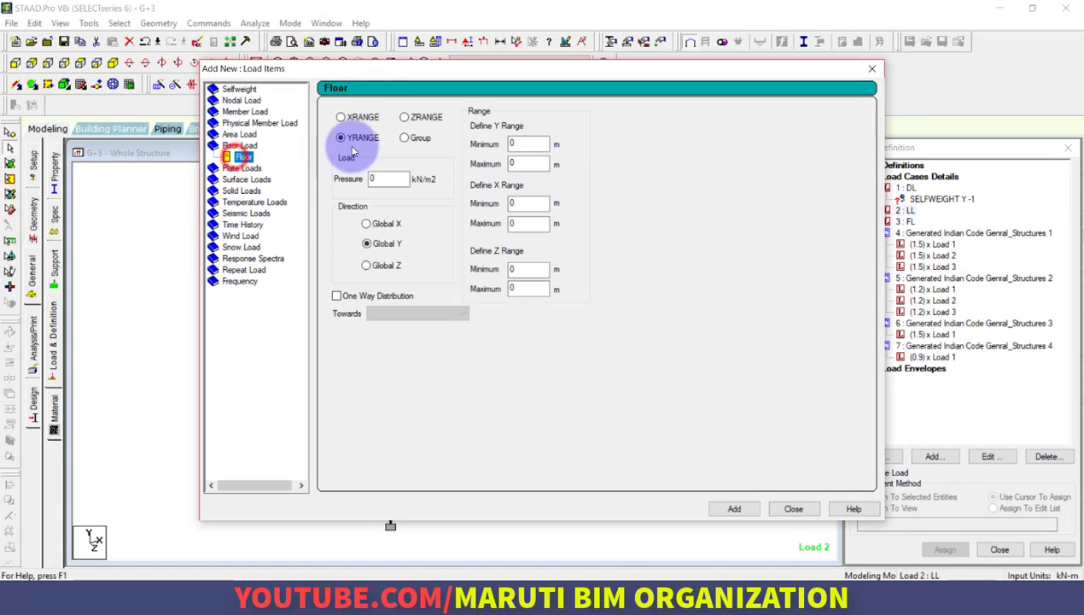
pyautogui.doubleClick(385, 176)
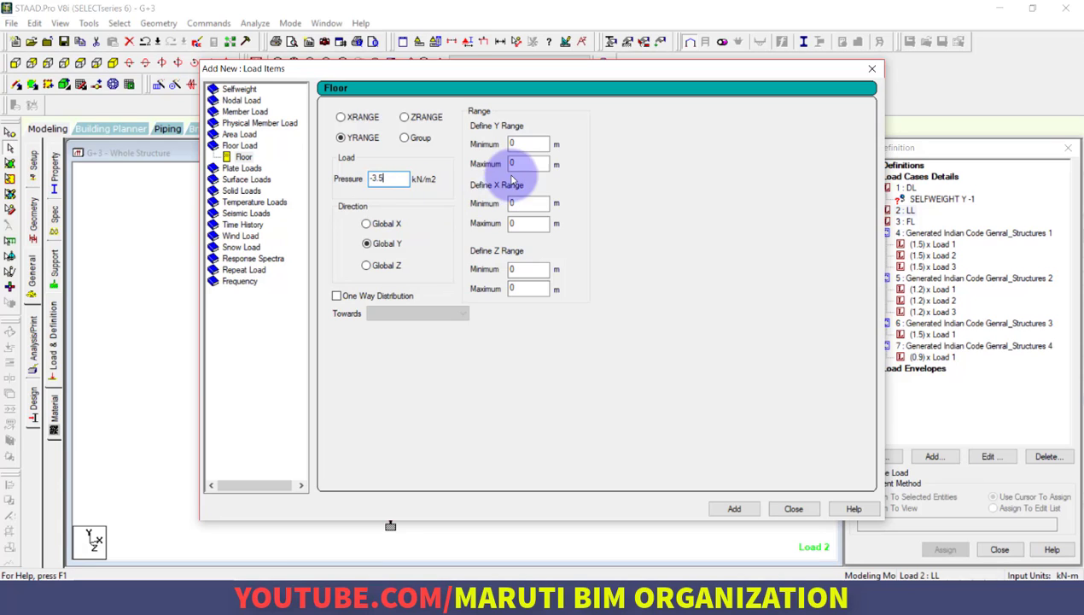
pyautogui.doubleClick(528, 144)
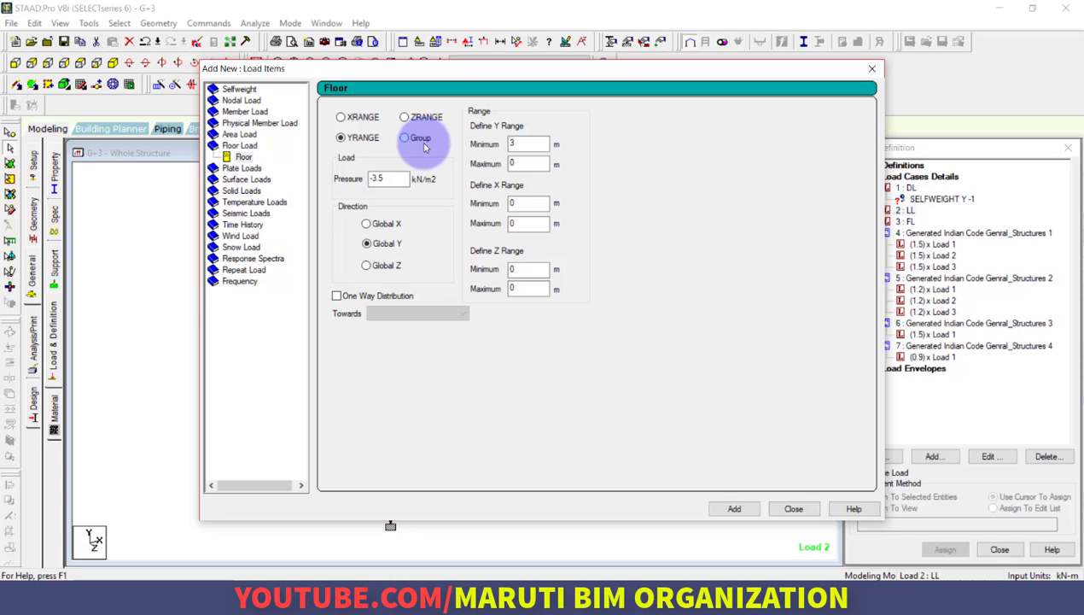
pyautogui.moveTo(503, 71); pyautogui.dragTo(673, 73)
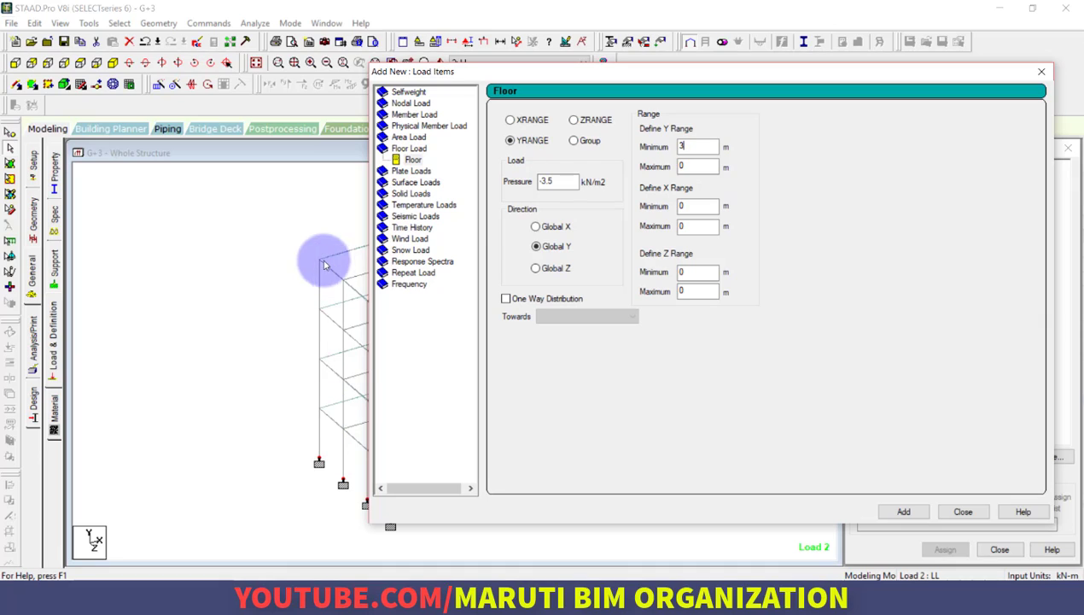
pyautogui.doubleClick(692, 166)
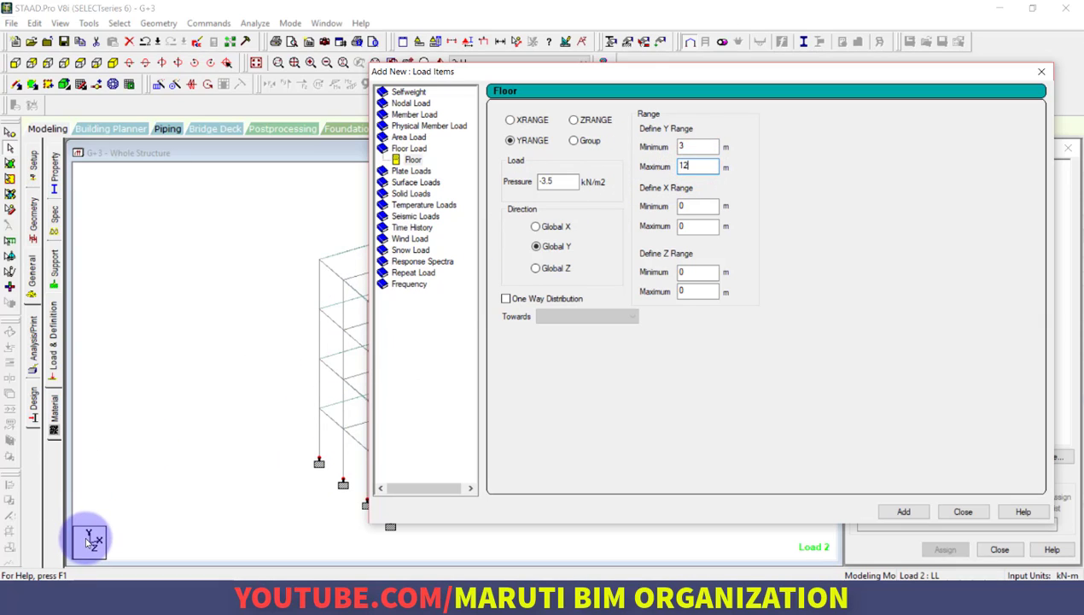
pyautogui.click(903, 511)
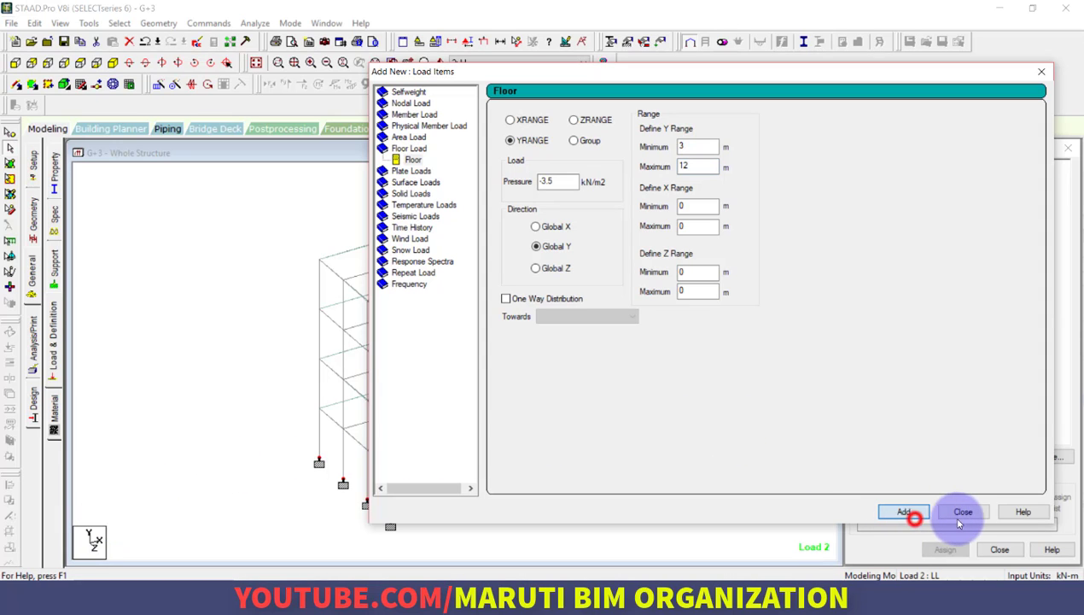
pyautogui.click(967, 515)
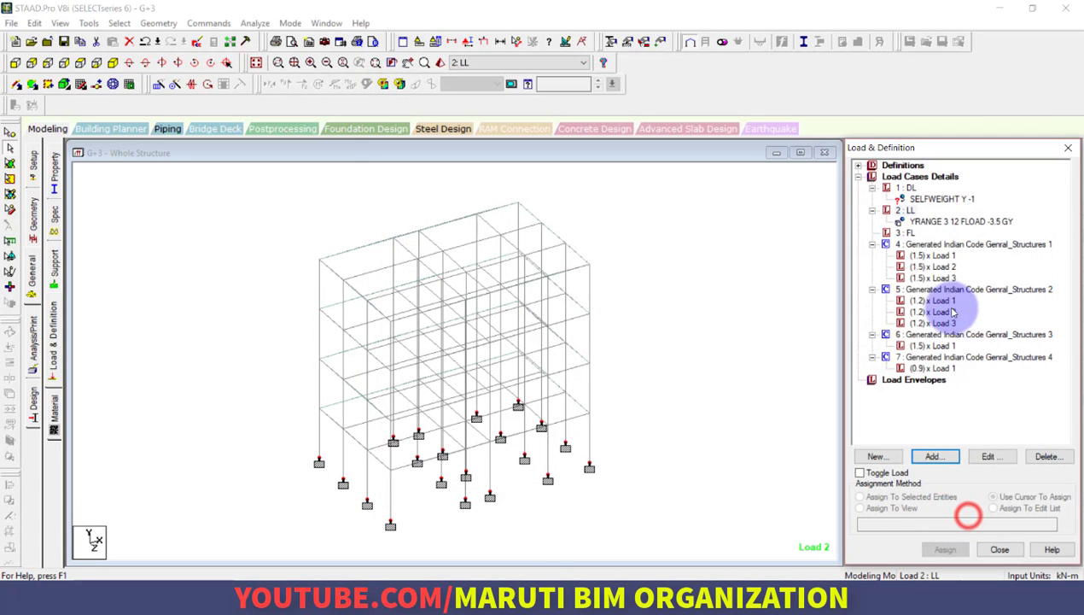
# Add a floor load of -1.5 kN/m2 in Global Y to load case 3 FL, with a Y range from 3 to 12 m
pyautogui.click(908, 234)
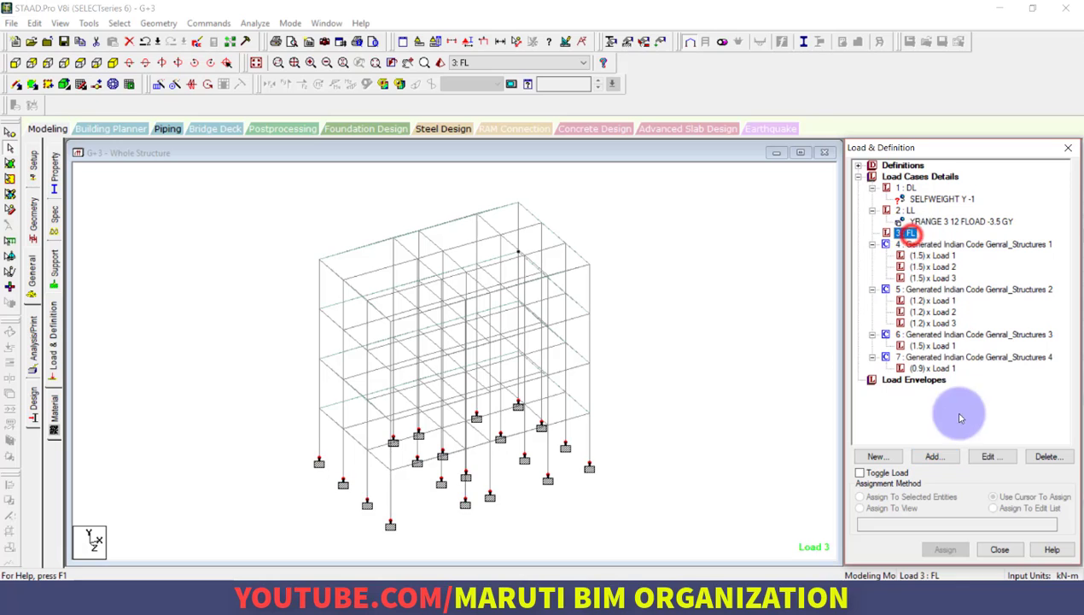
pyautogui.click(937, 458)
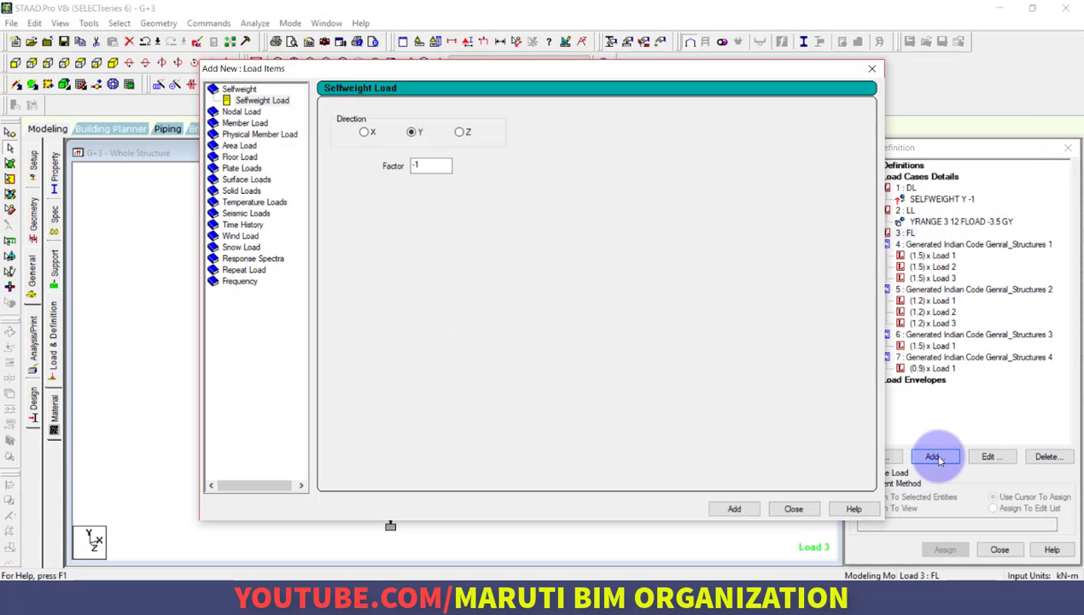
pyautogui.click(240, 157)
pyautogui.doubleClick(381, 178)
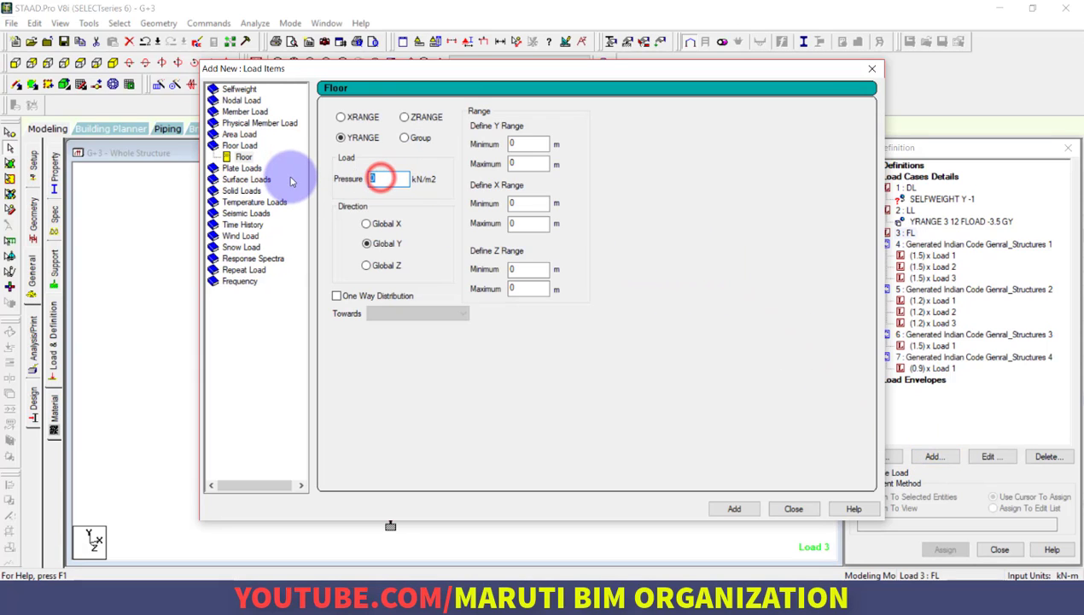
pyautogui.write('-1.5')
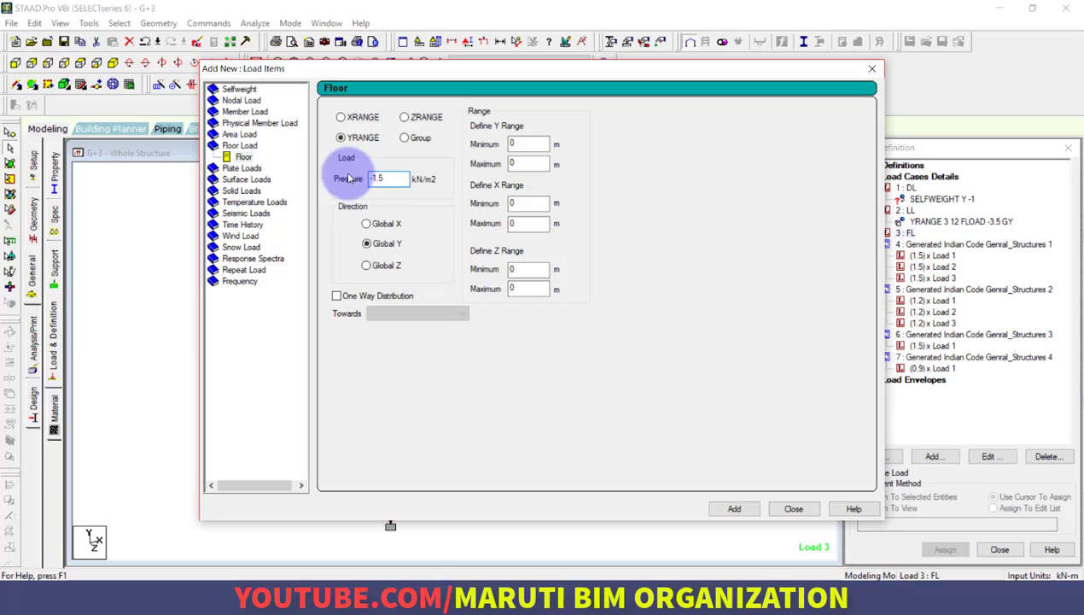
pyautogui.click(516, 143)
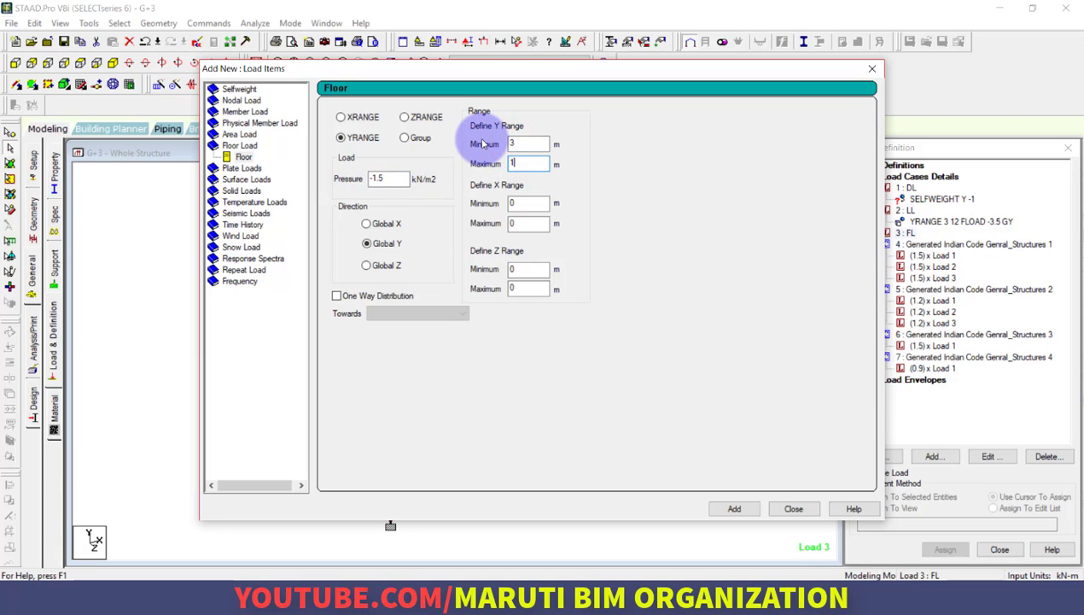
pyautogui.click(732, 508)
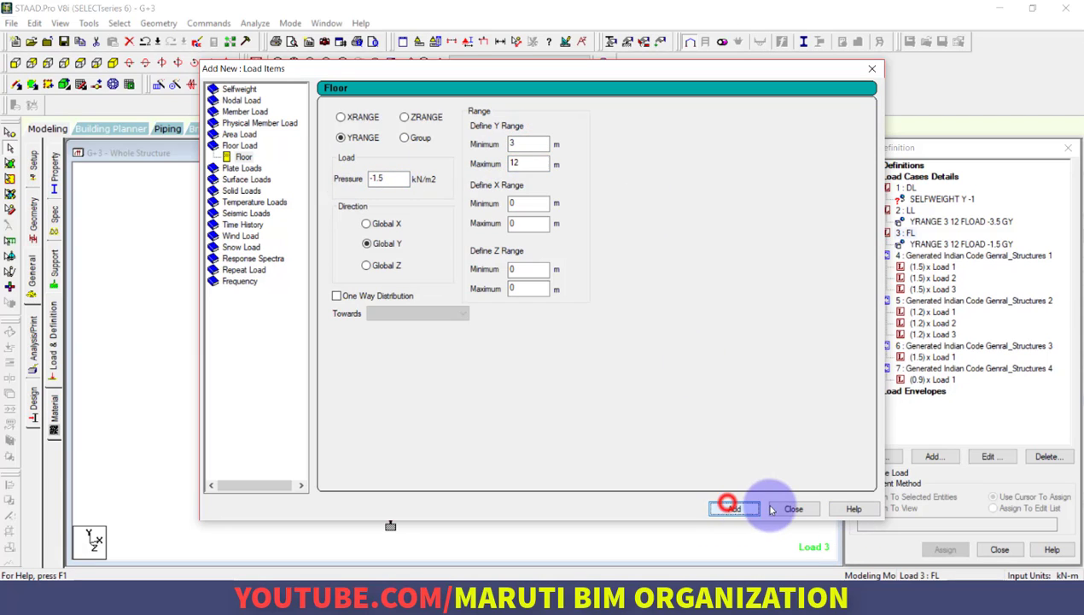
pyautogui.click(787, 507)
# Assign the DL selfweight load to the whole structure using Assign To View
pyautogui.click(956, 198)
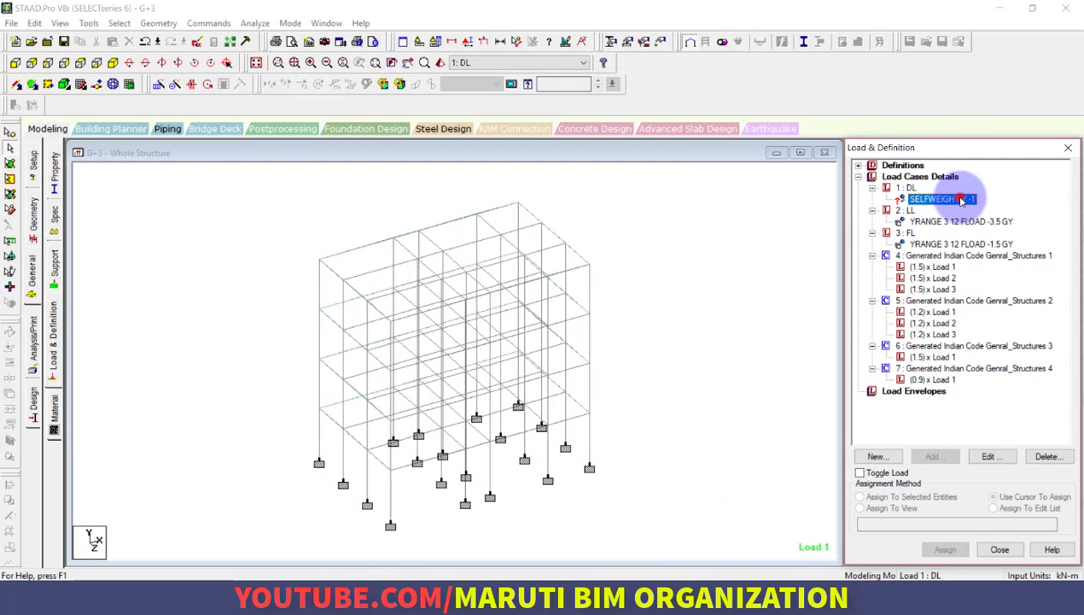
pyautogui.click(861, 507)
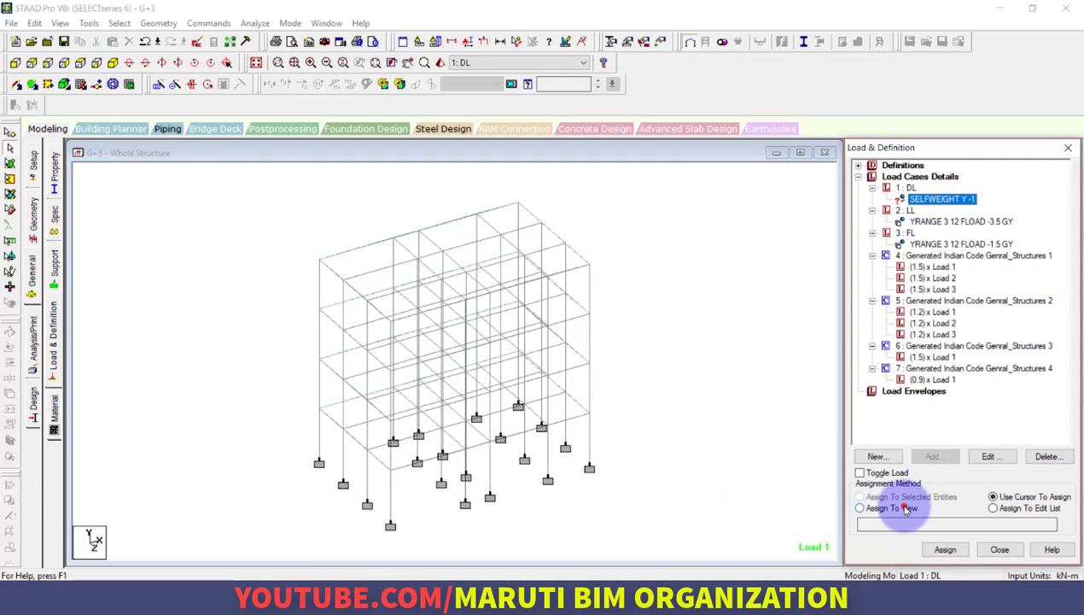
pyautogui.click(945, 549)
pyautogui.click(975, 388)
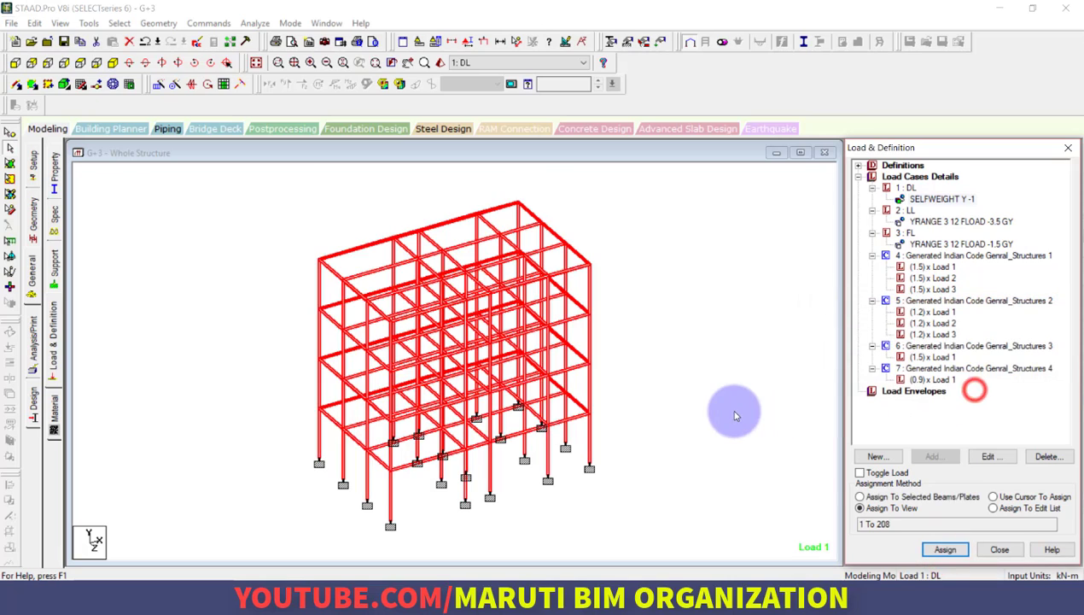
pyautogui.click(719, 411)
# Examine how the LL and FL floor loads and the generated load combinations are distributed on the frame
pyautogui.click(929, 221)
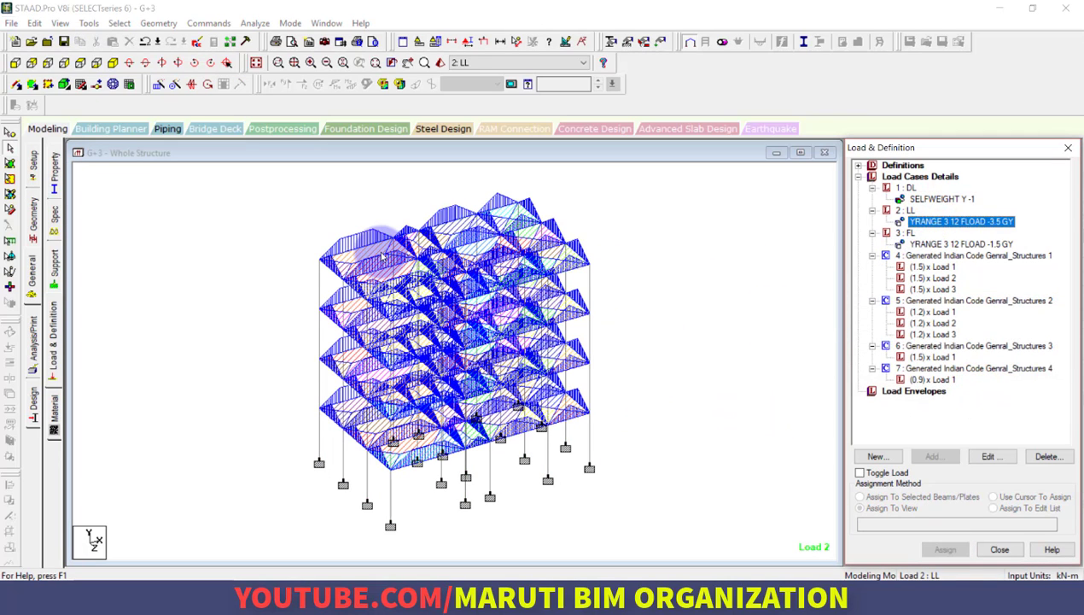
pyautogui.scroll(3, 322, 208)
pyautogui.scroll(2, 322, 207)
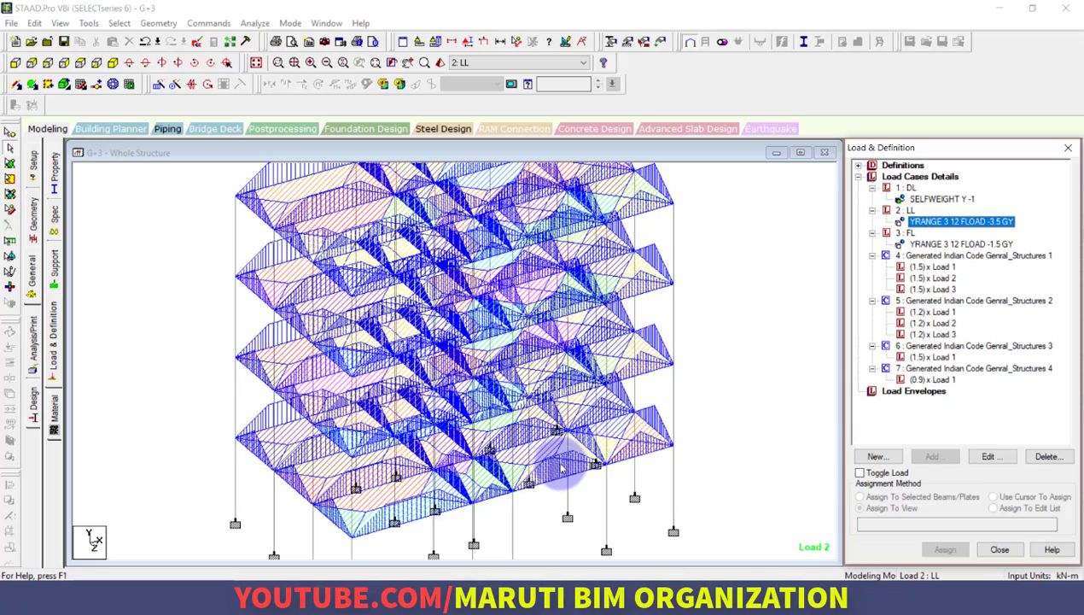
pyautogui.scroll(-4, 562, 457)
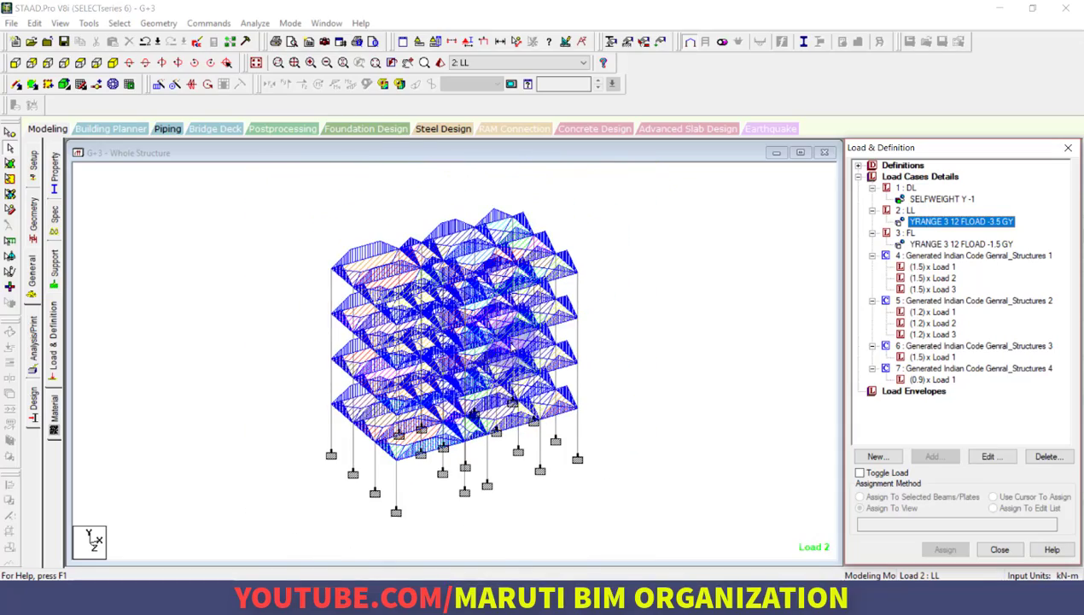
pyautogui.click(642, 359)
pyautogui.click(926, 245)
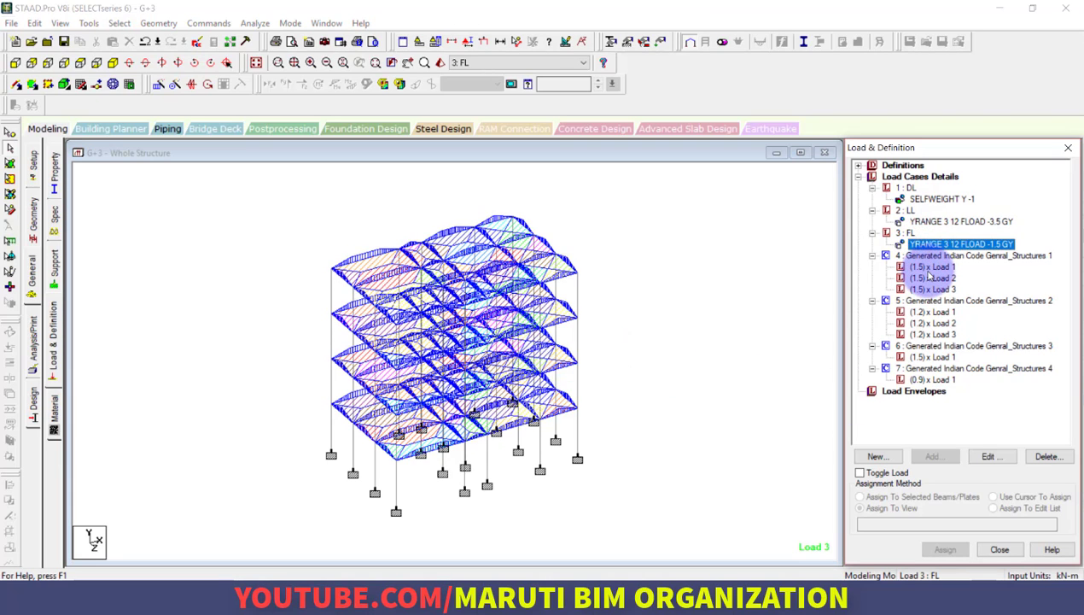
pyautogui.click(928, 268)
pyautogui.click(931, 313)
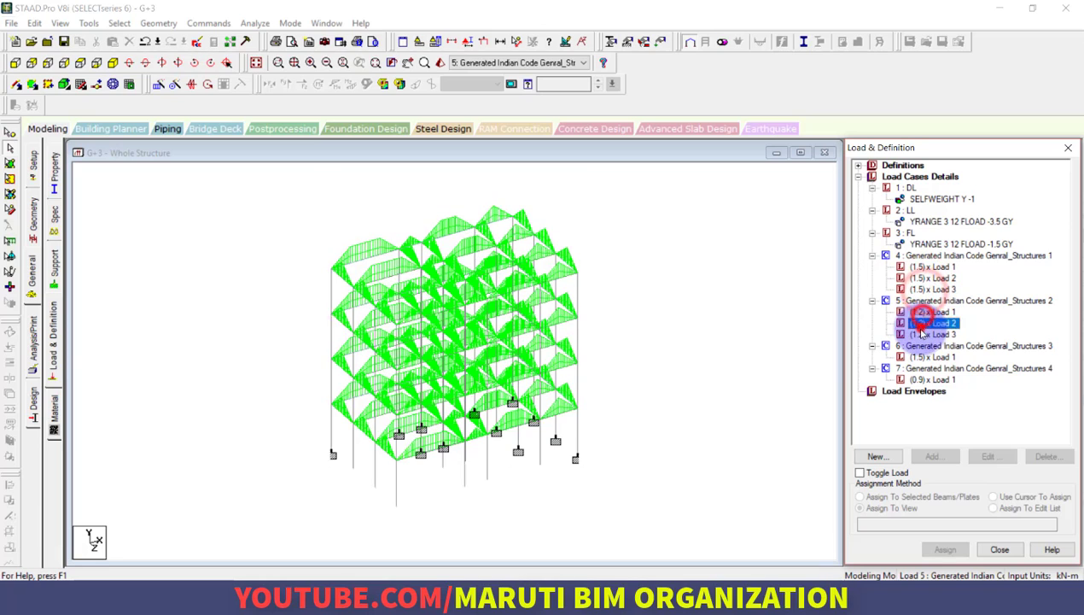
pyautogui.click(939, 346)
pyautogui.click(931, 379)
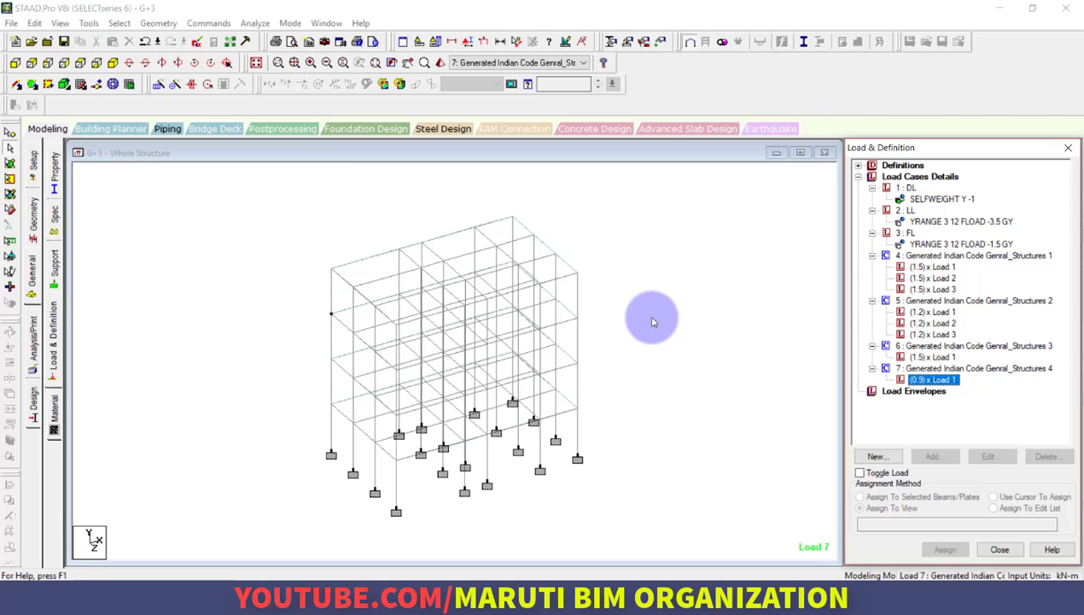
# Assign the CONCRETE isotropic material to the whole structure using Assign To View
pyautogui.click(53, 414)
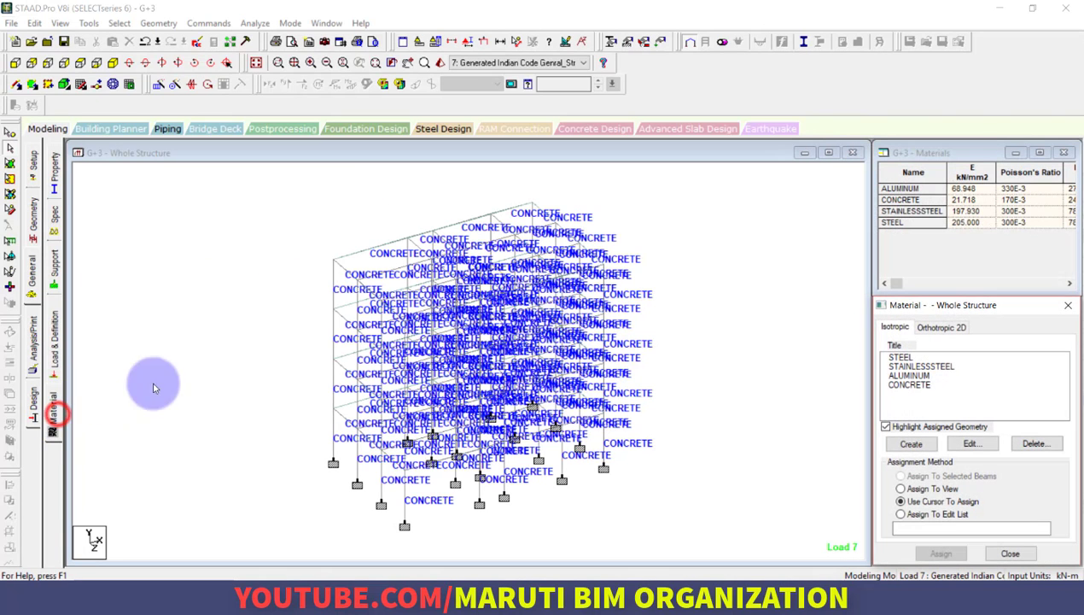
pyautogui.click(262, 322)
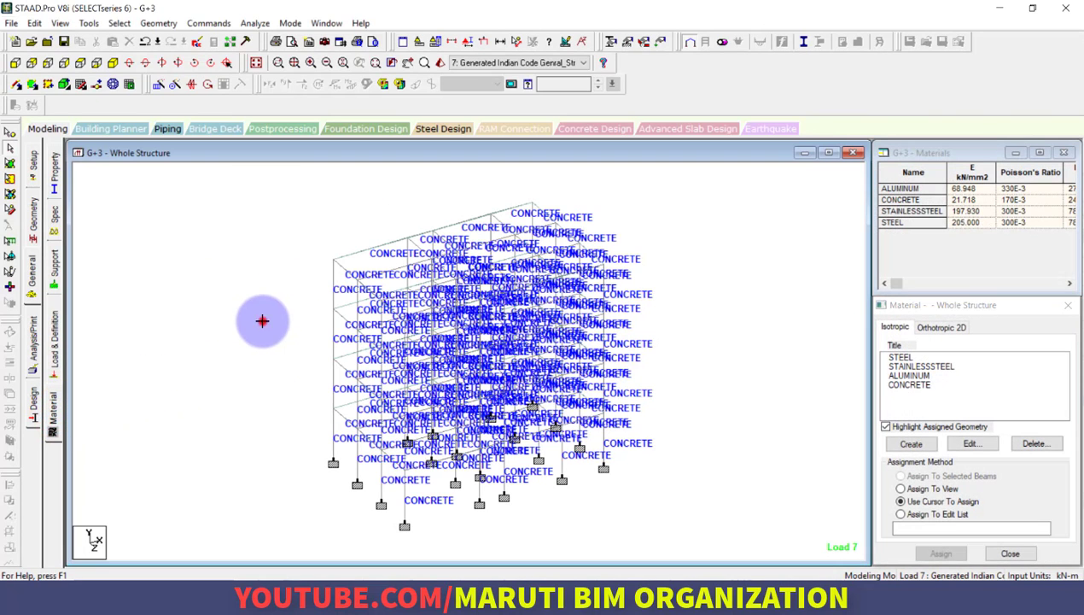
pyautogui.click(919, 385)
pyautogui.click(911, 443)
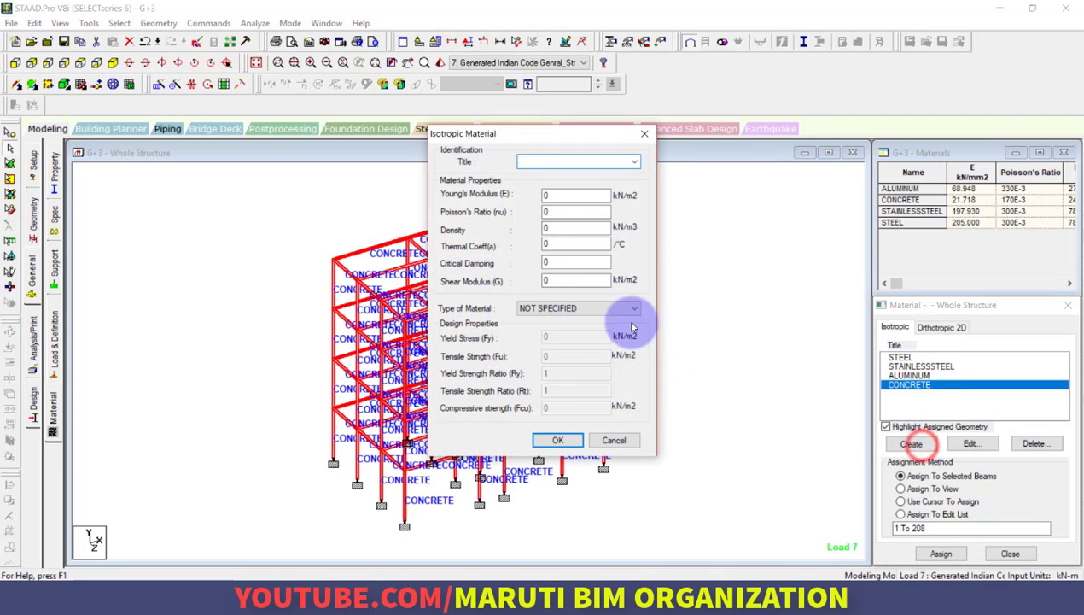
pyautogui.click(644, 133)
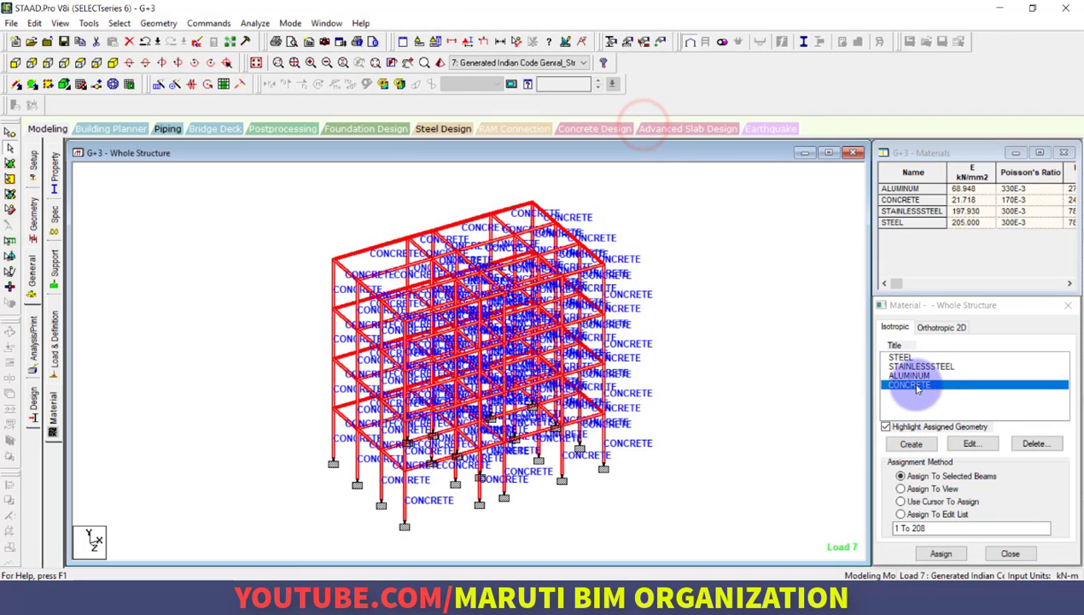
pyautogui.click(917, 385)
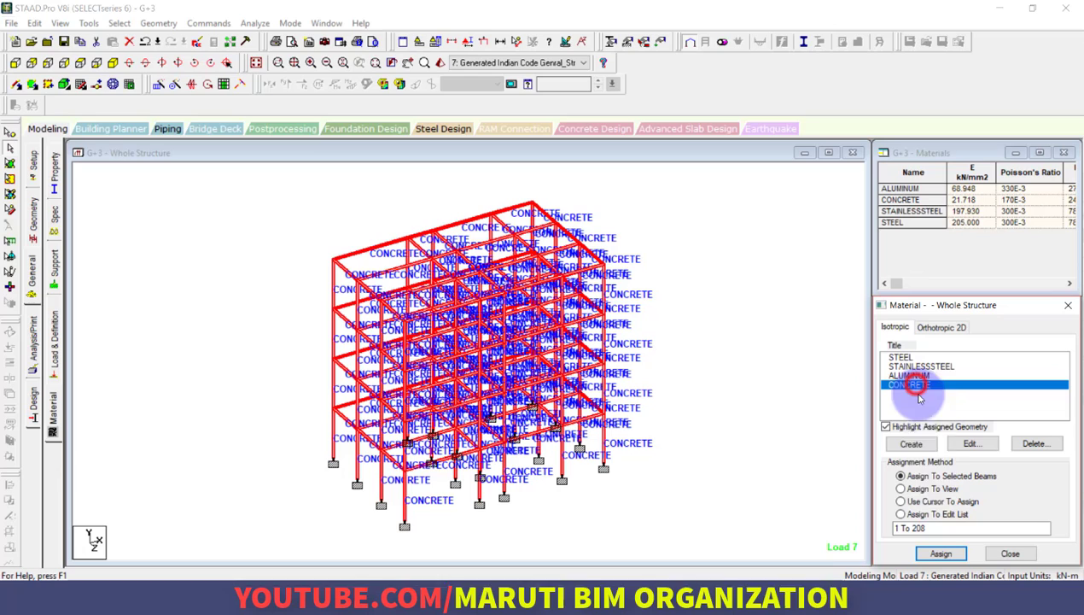
pyautogui.click(939, 489)
pyautogui.click(939, 554)
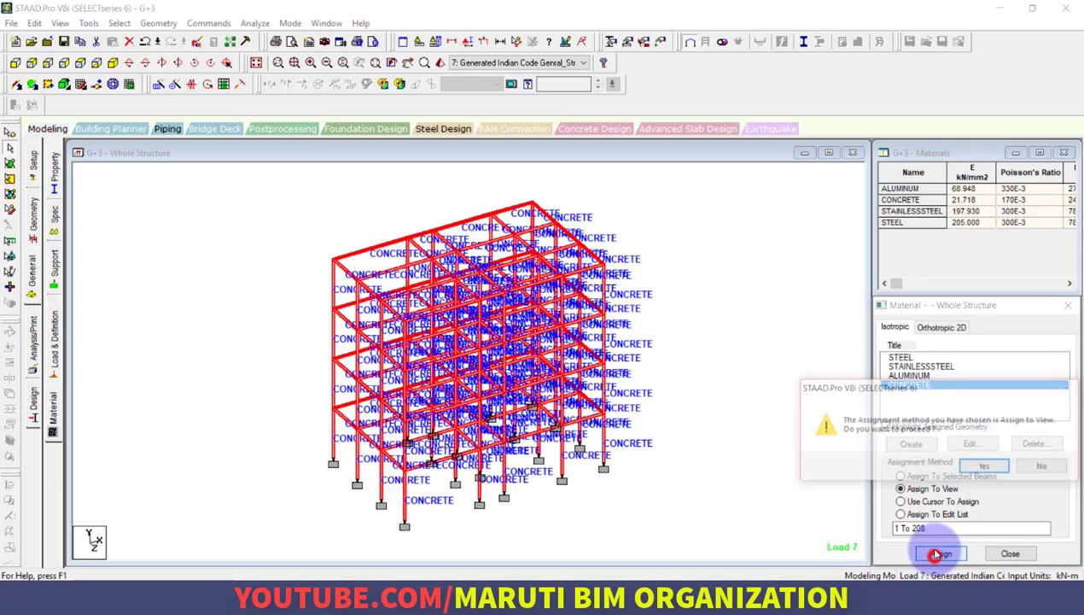
pyautogui.click(974, 461)
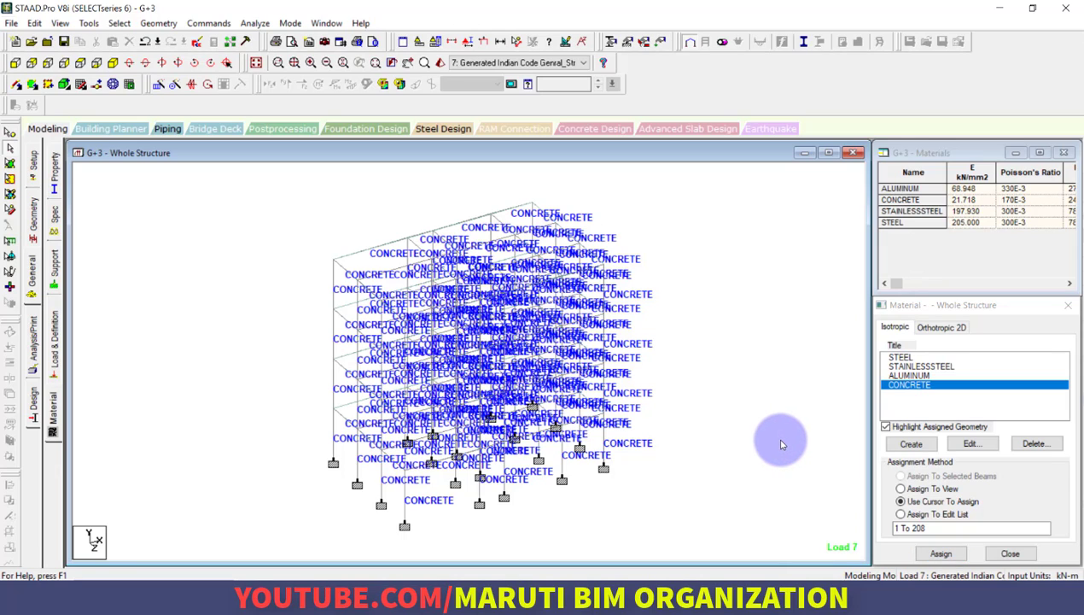
# Add a Perform Analysis command with the No Print option and close the analysis commands dialog
pyautogui.click(33, 338)
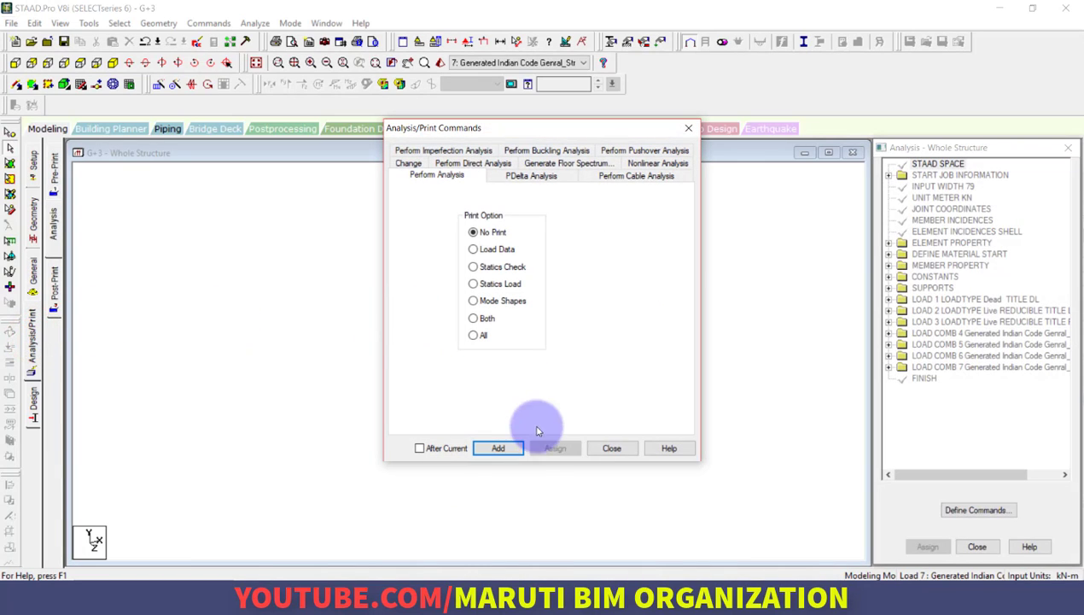
pyautogui.click(500, 448)
pyautogui.click(605, 453)
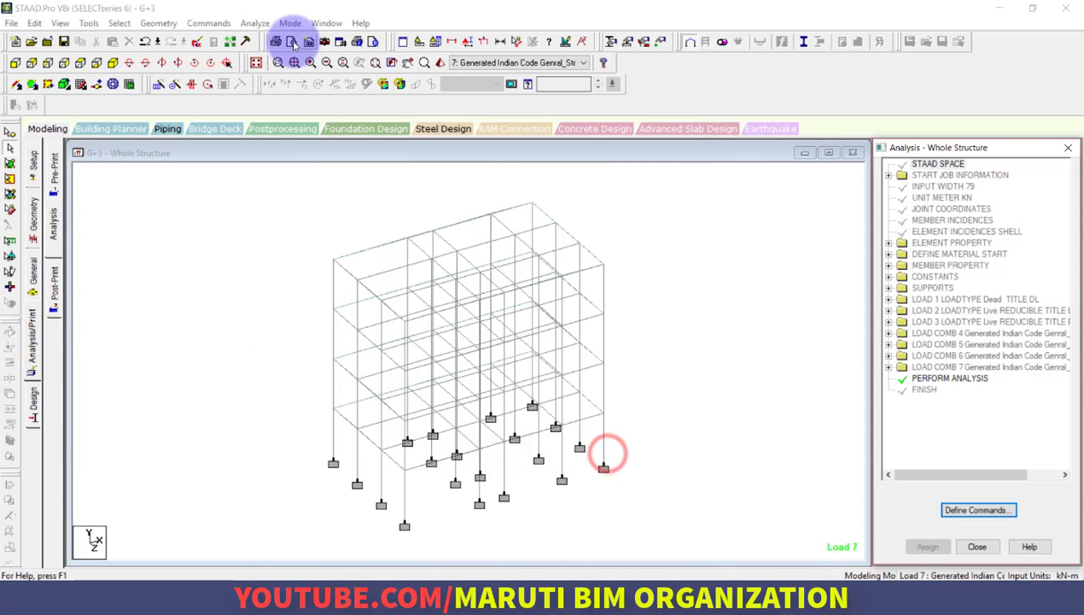
# Save the model, run the analysis, and go to Post Processing Mode with all seven load cases selected for the results
pyautogui.click(254, 23)
pyautogui.click(258, 38)
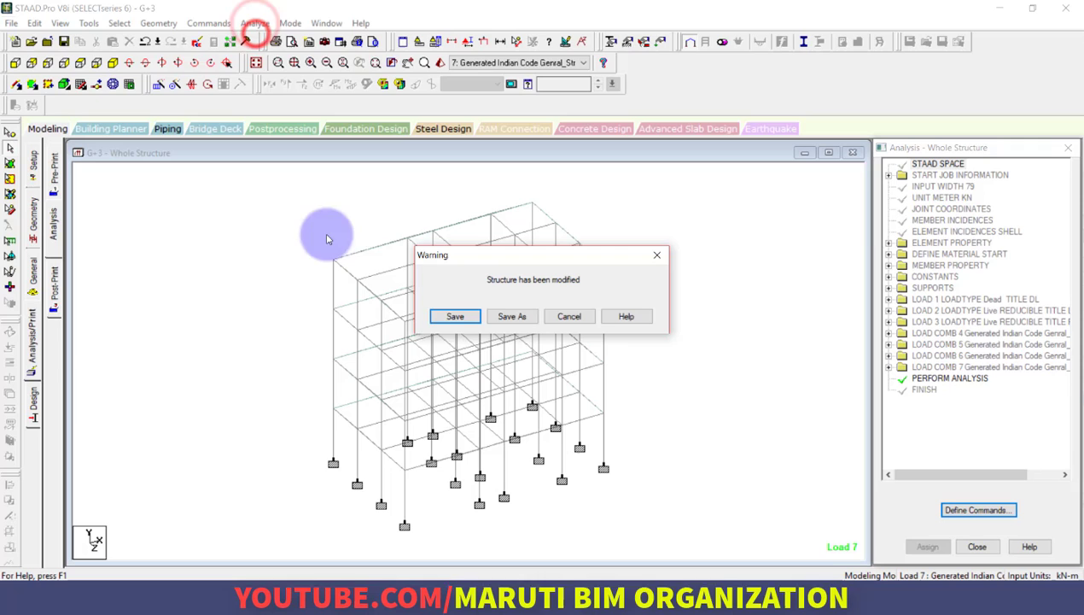
pyautogui.click(443, 316)
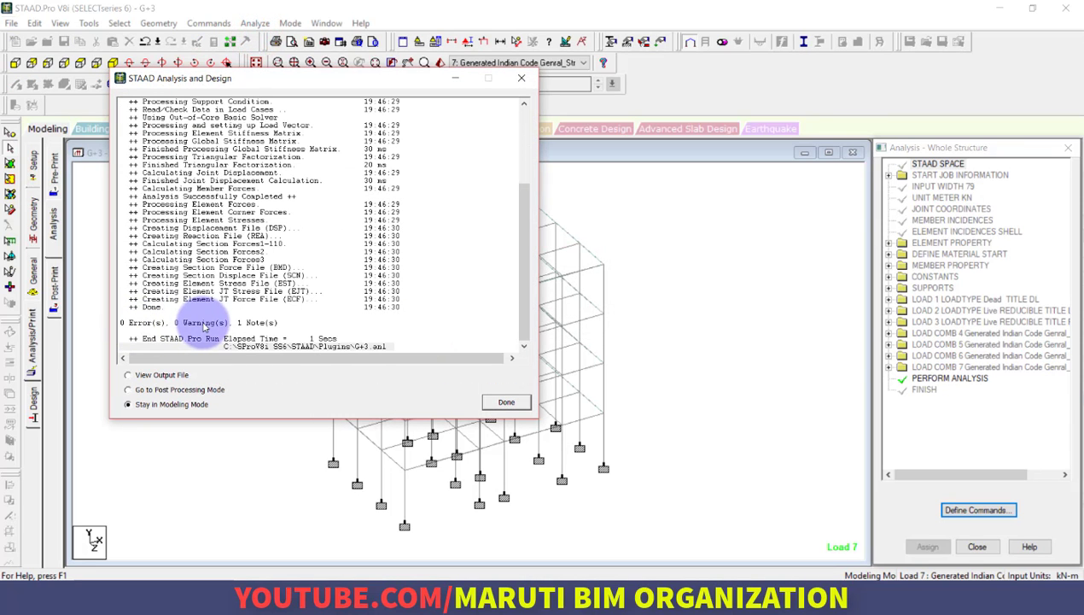
pyautogui.click(170, 391)
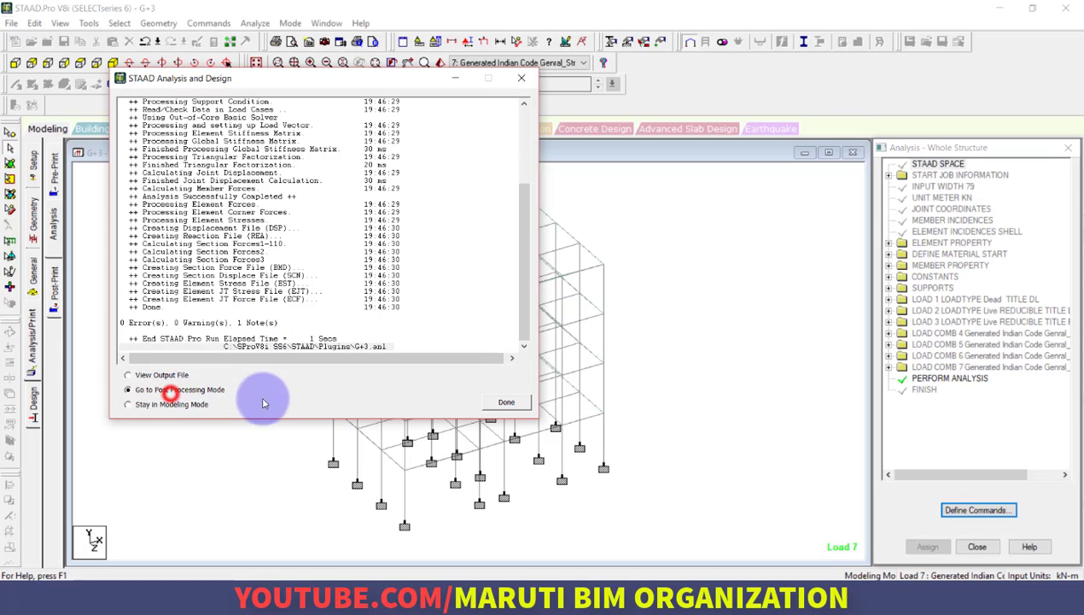
pyautogui.click(493, 403)
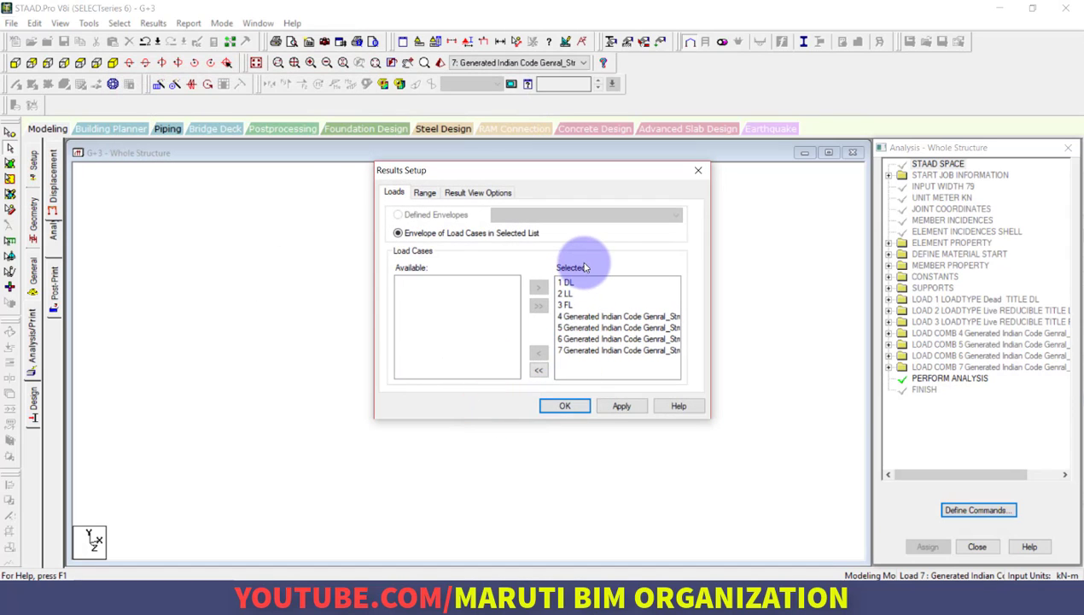
pyautogui.click(574, 406)
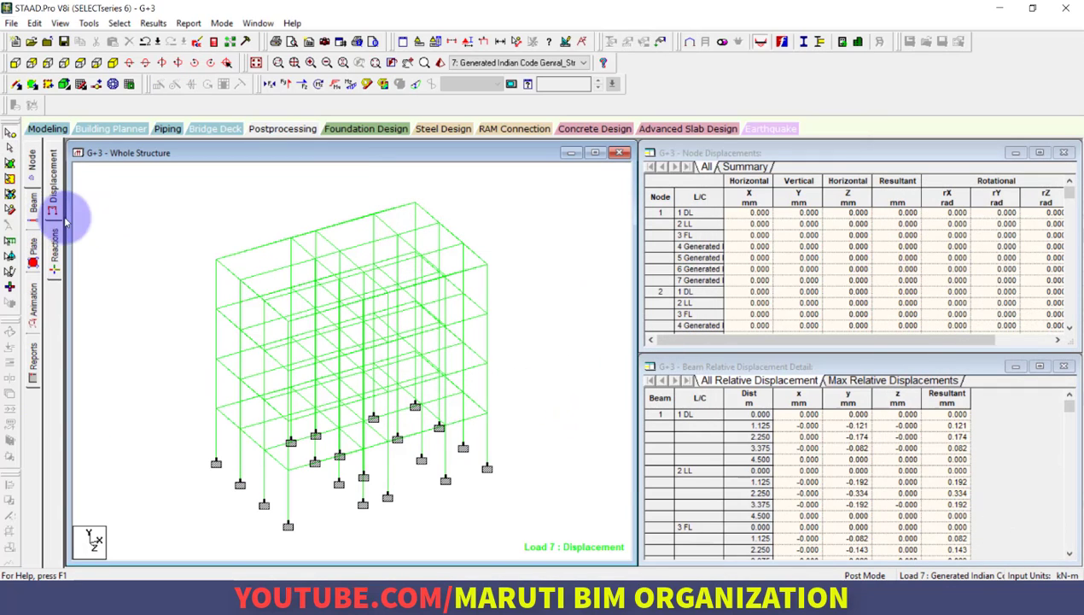
# Display the Shear Y force diagram and annotate the resultant nodal displacement for the whole structure
pyautogui.click(285, 85)
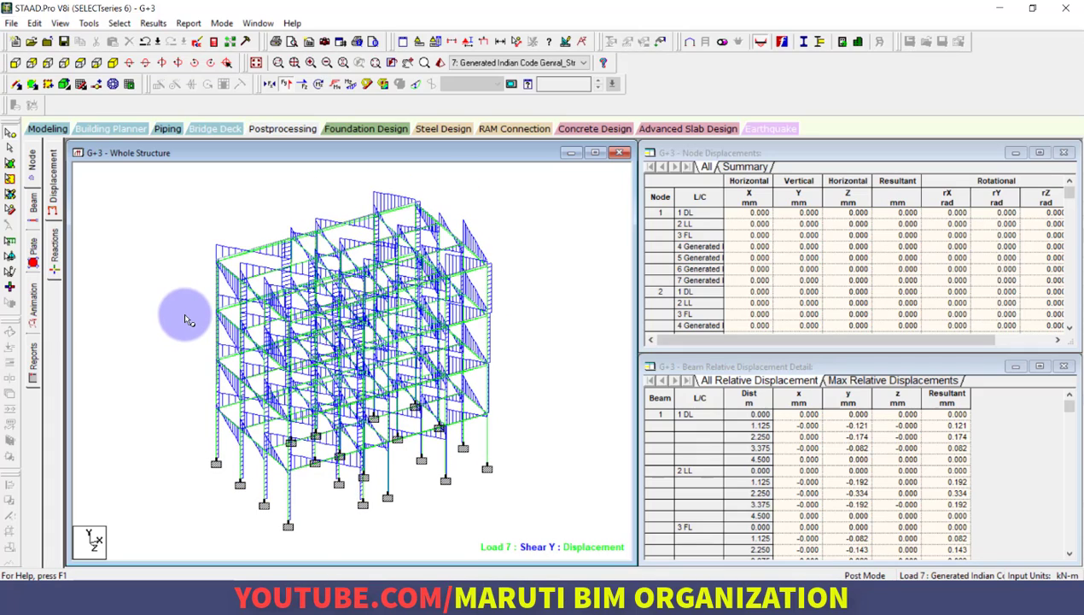
pyautogui.click(221, 24)
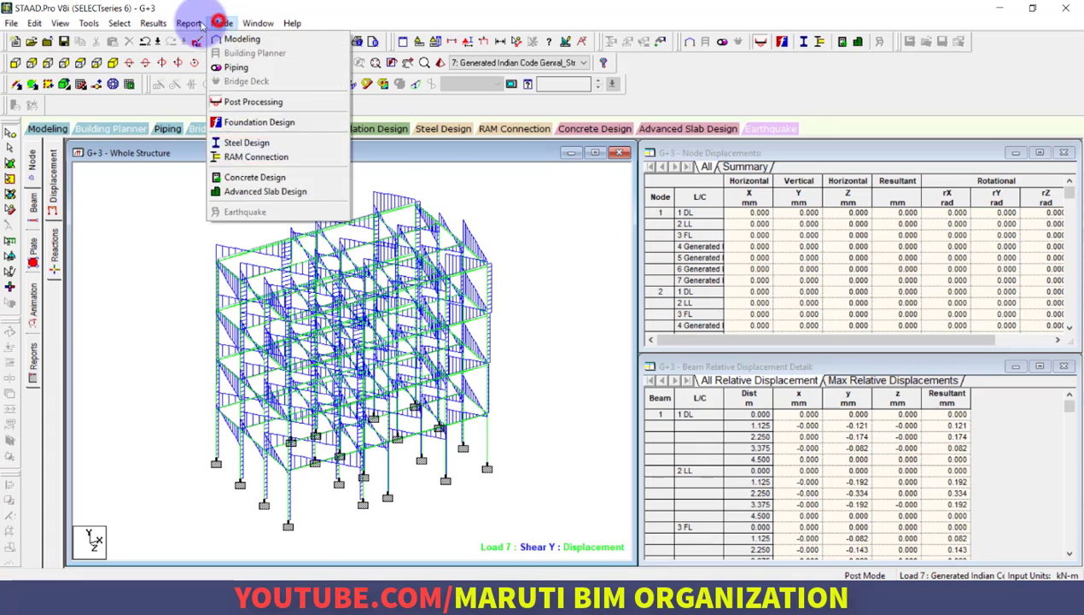
pyautogui.moveTo(190, 26)
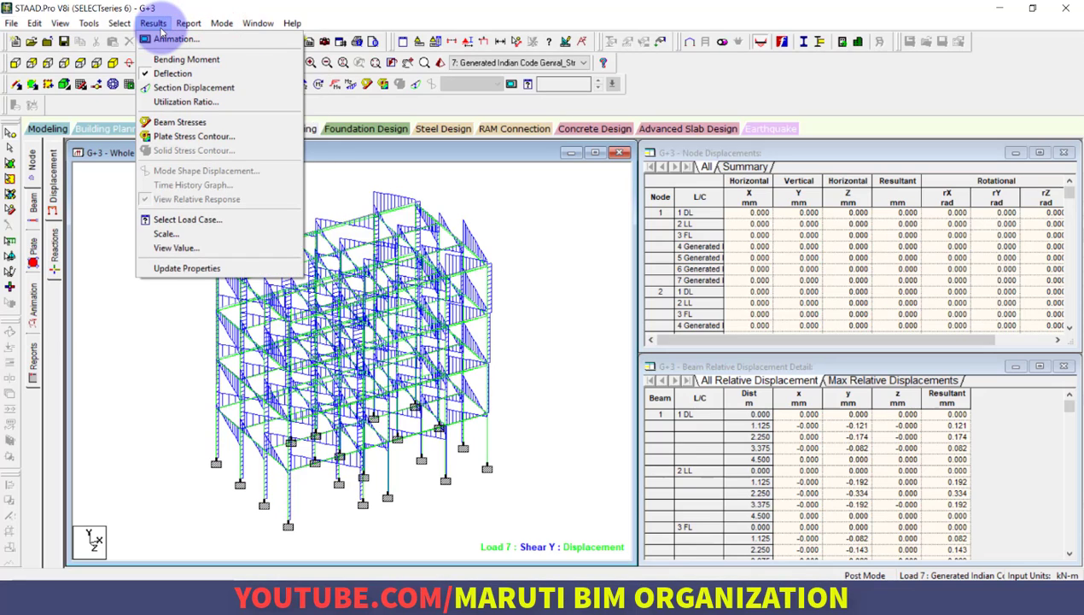
pyautogui.click(189, 249)
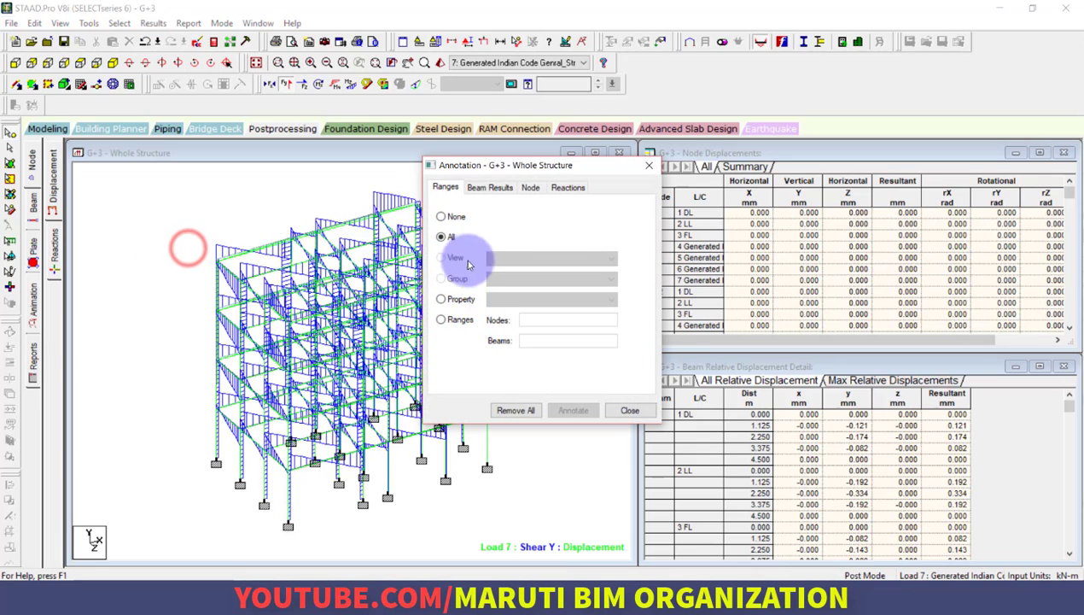
pyautogui.click(493, 189)
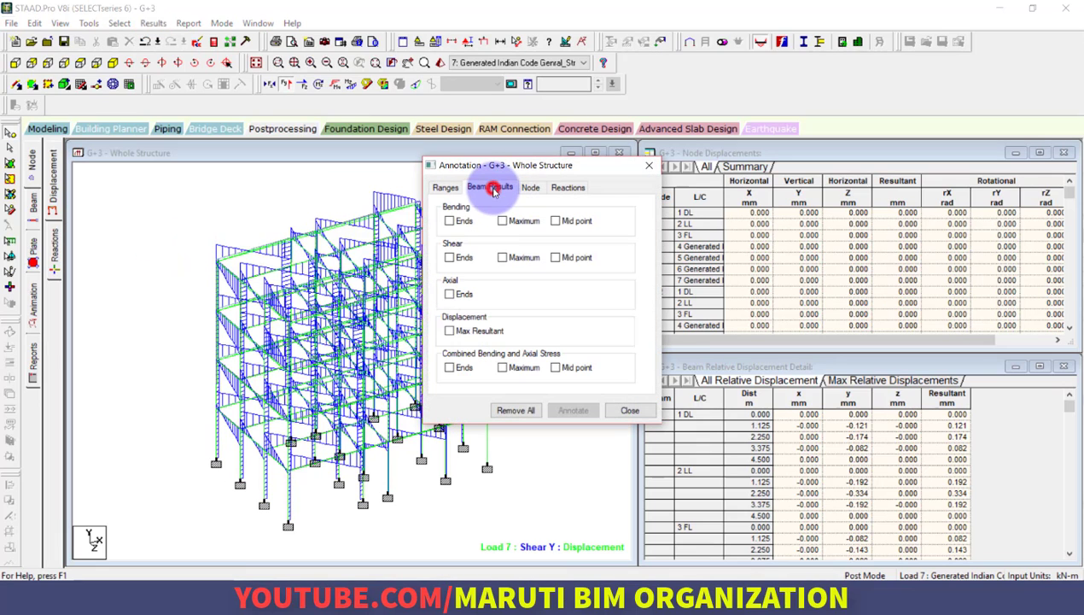
pyautogui.click(444, 188)
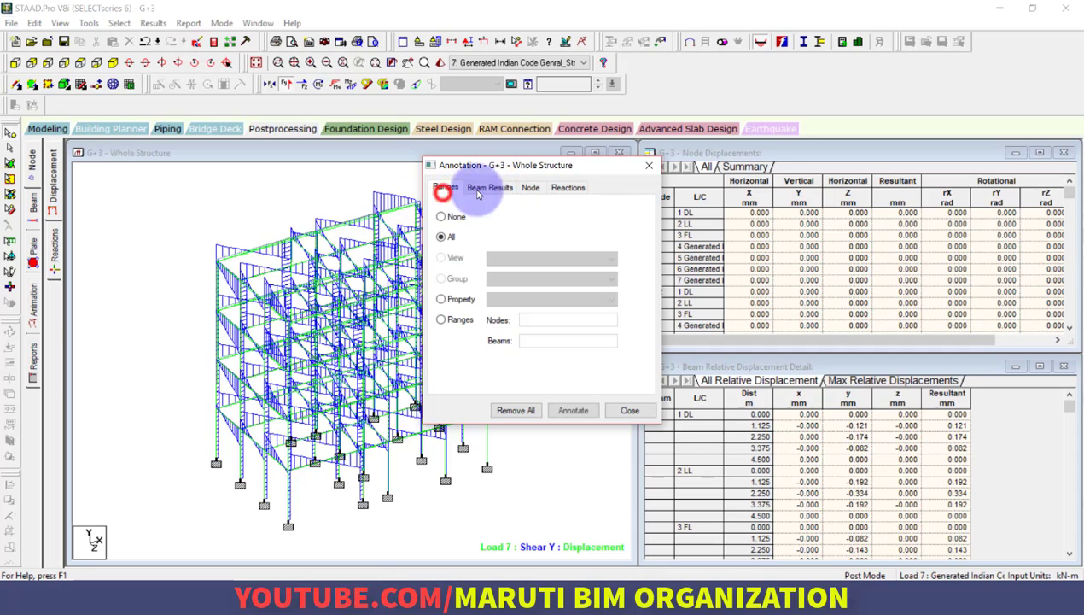
pyautogui.click(538, 189)
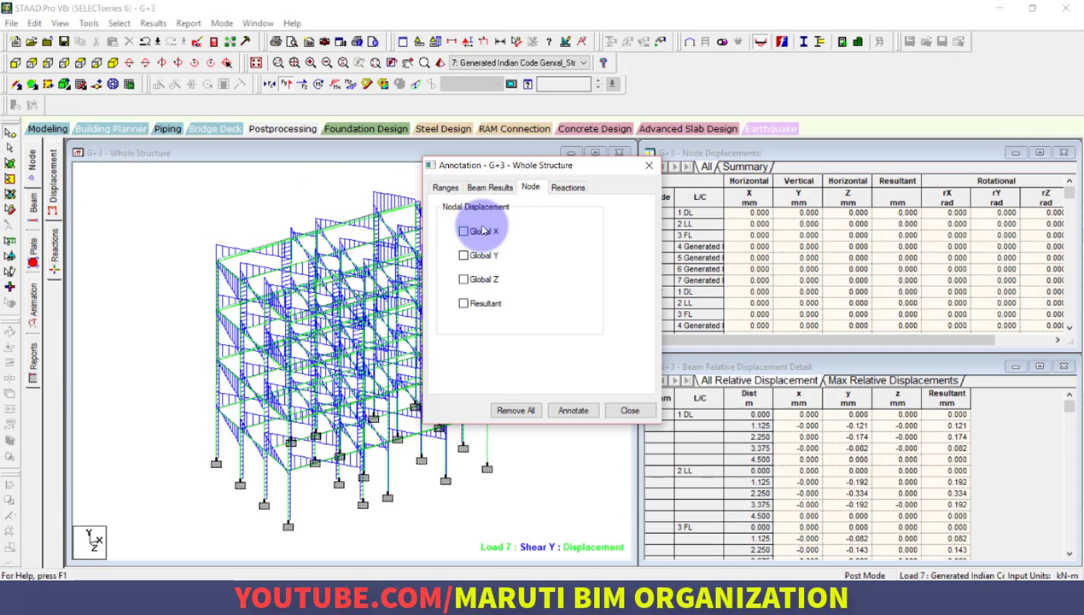
pyautogui.click(480, 304)
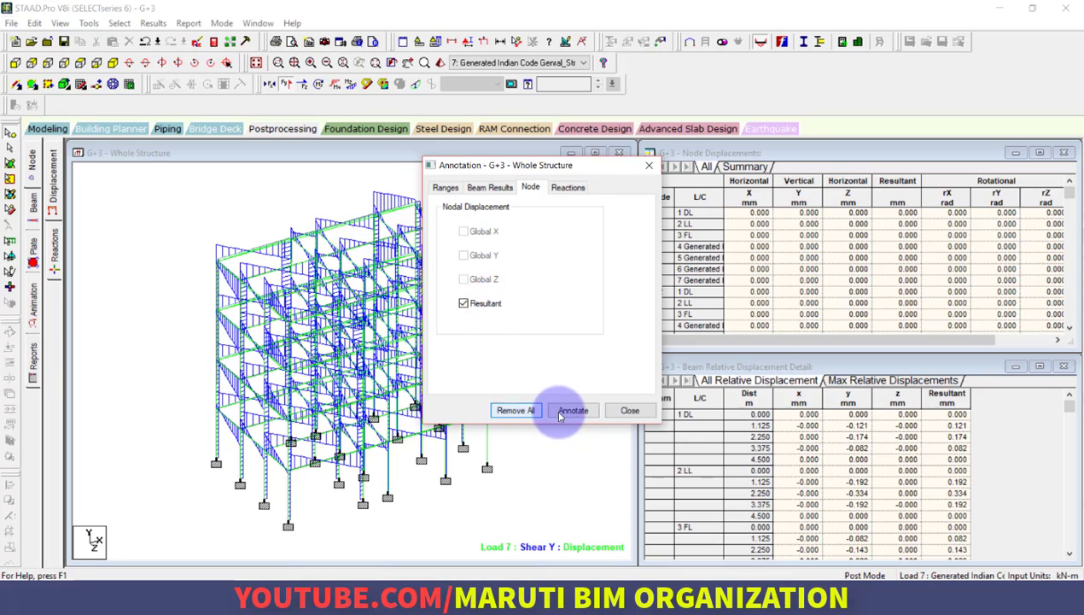
pyautogui.click(569, 411)
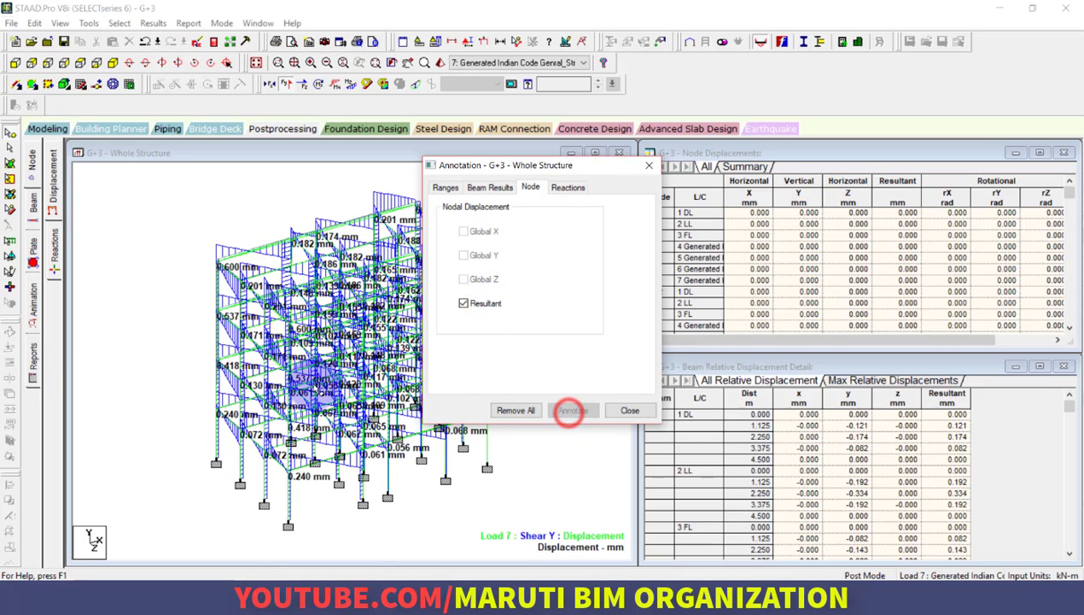
pyautogui.click(630, 411)
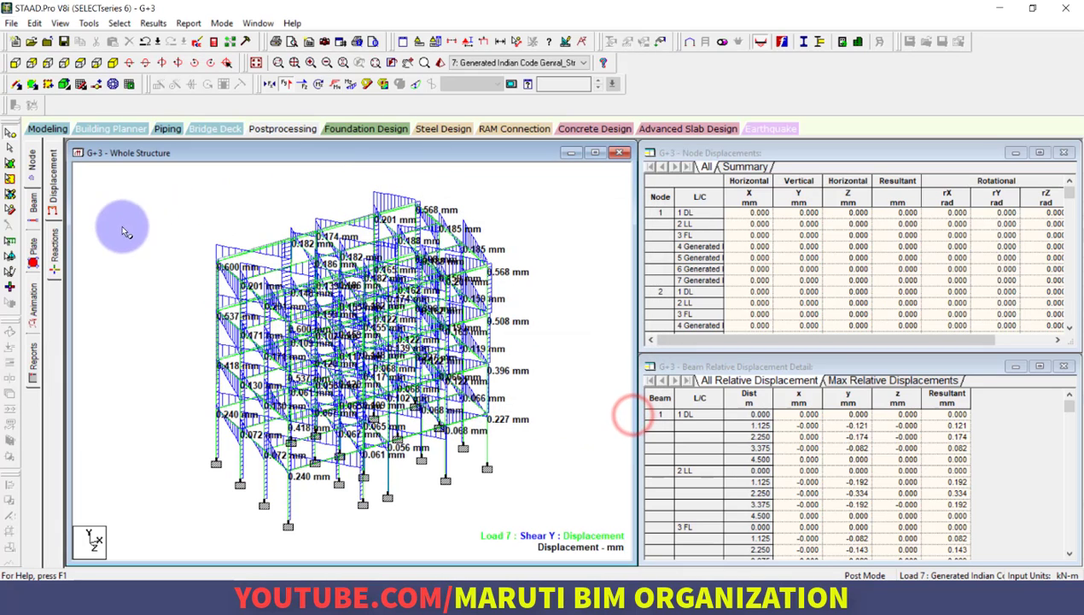
# Open the beam force results and show only the Shear Y diagram, with Bending Z hidden
pyautogui.click(33, 207)
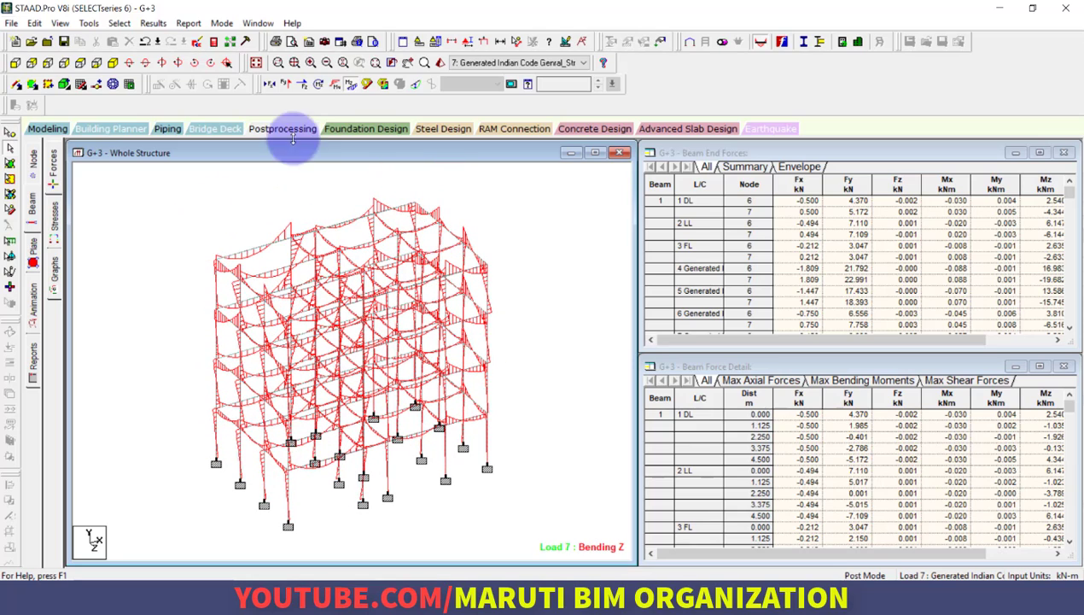
pyautogui.click(287, 86)
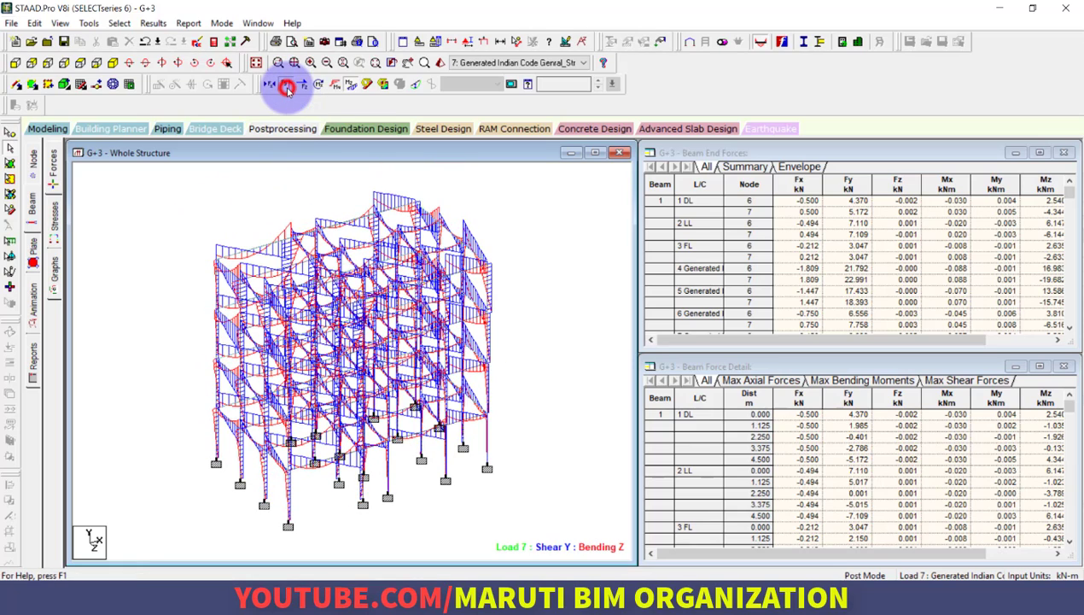
pyautogui.click(352, 85)
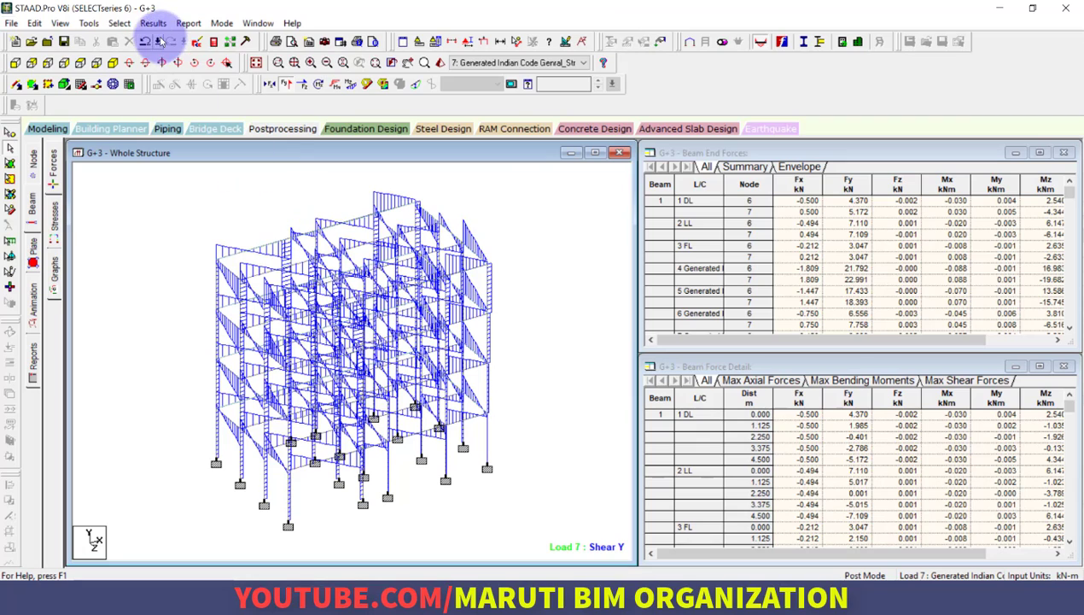
# Annotate the beam shear values at the Ends, Maximum and Mid point for the whole structure
pyautogui.click(153, 23)
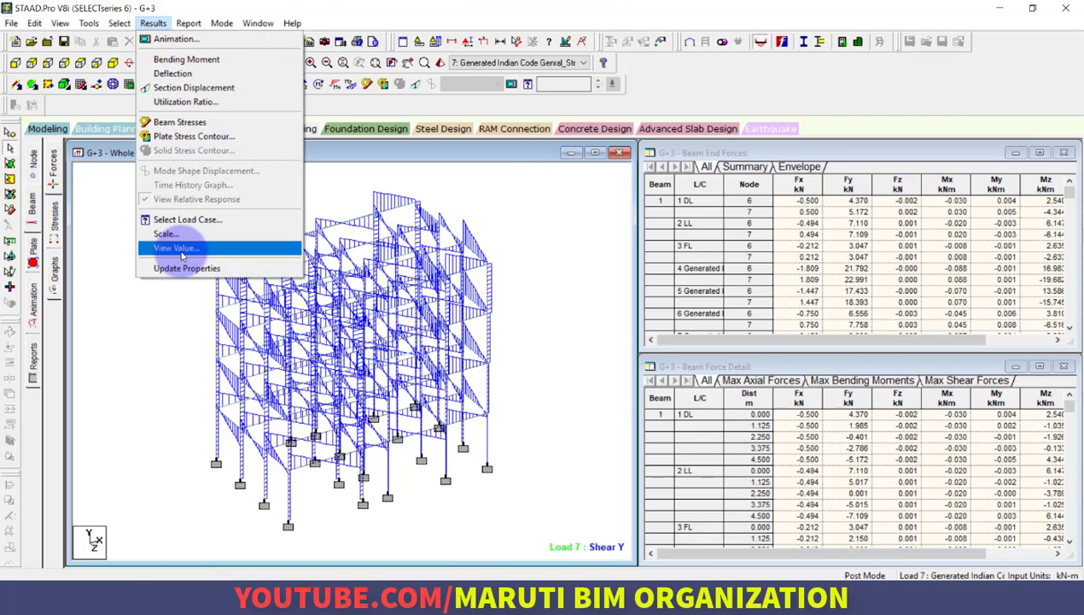
pyautogui.click(180, 249)
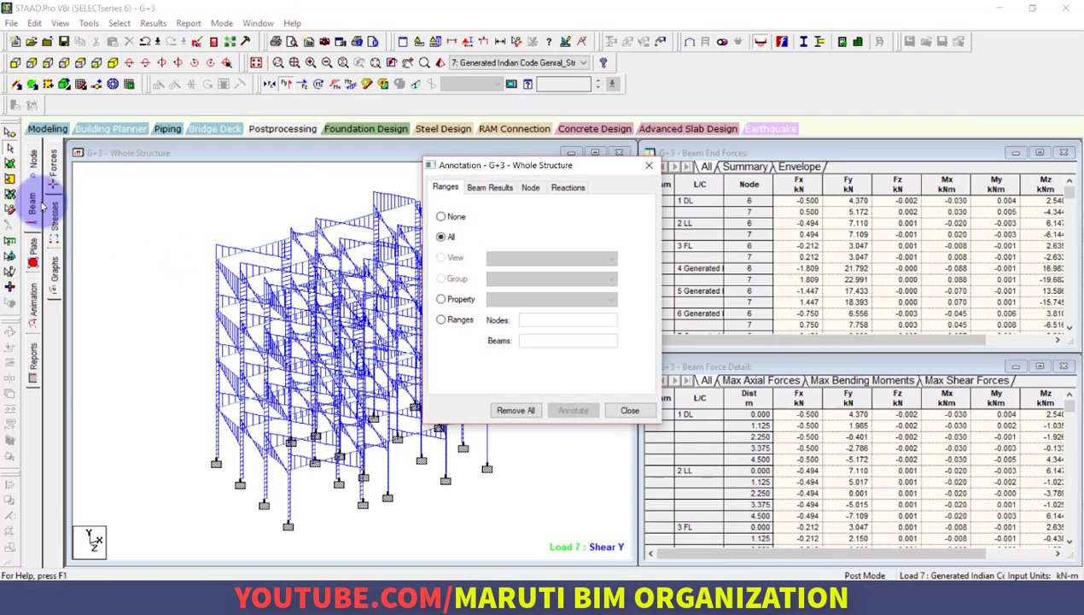
pyautogui.click(483, 188)
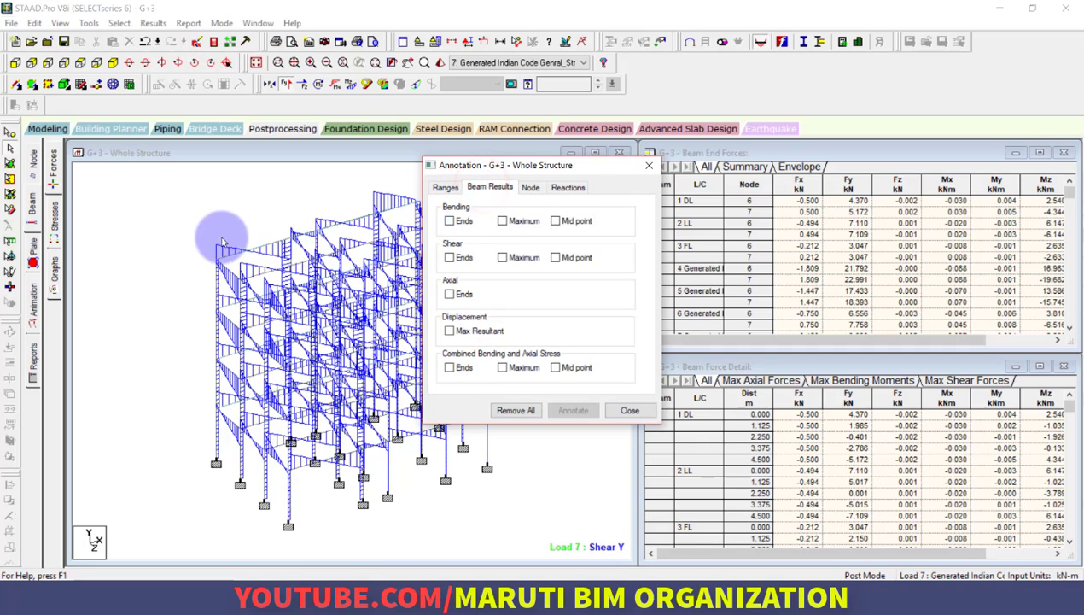
pyautogui.click(461, 258)
pyautogui.click(516, 258)
pyautogui.click(561, 258)
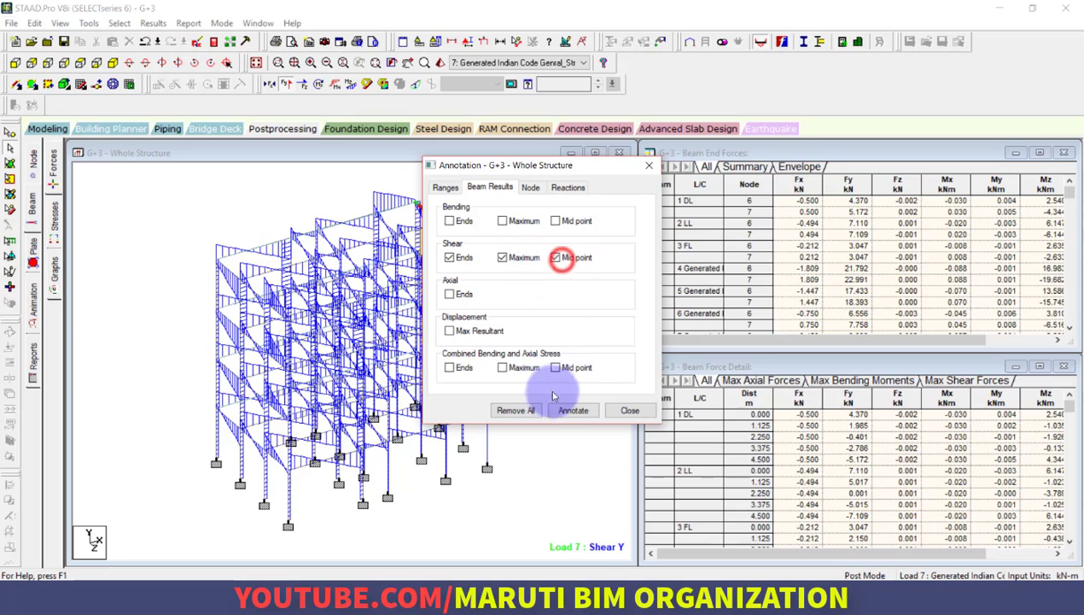
pyautogui.click(571, 411)
pyautogui.click(628, 411)
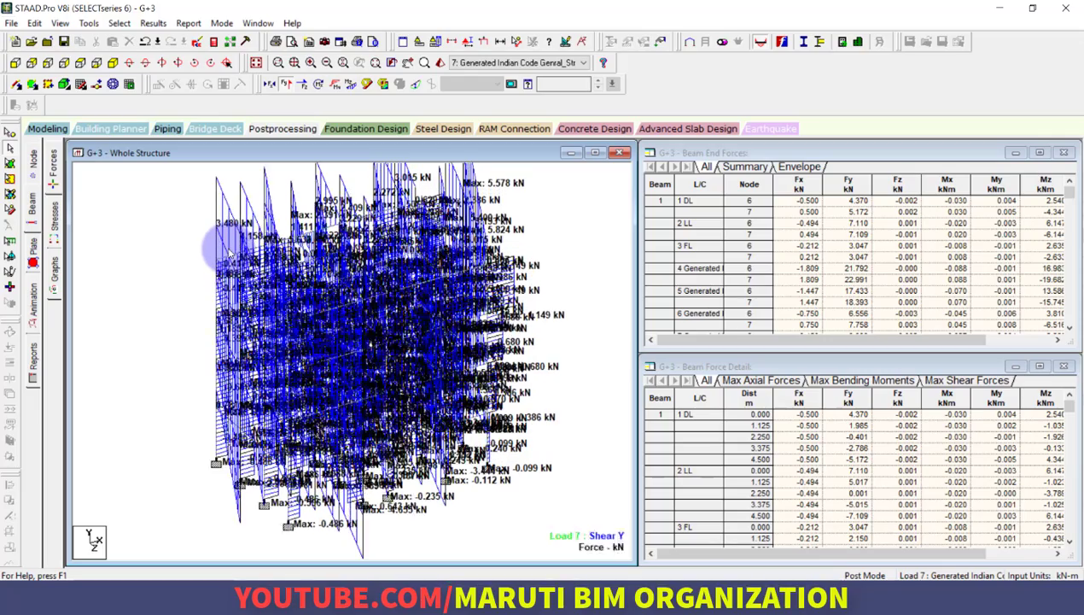
# Display the Max Absolute plate stress contour for load case 3: FL
pyautogui.click(31, 255)
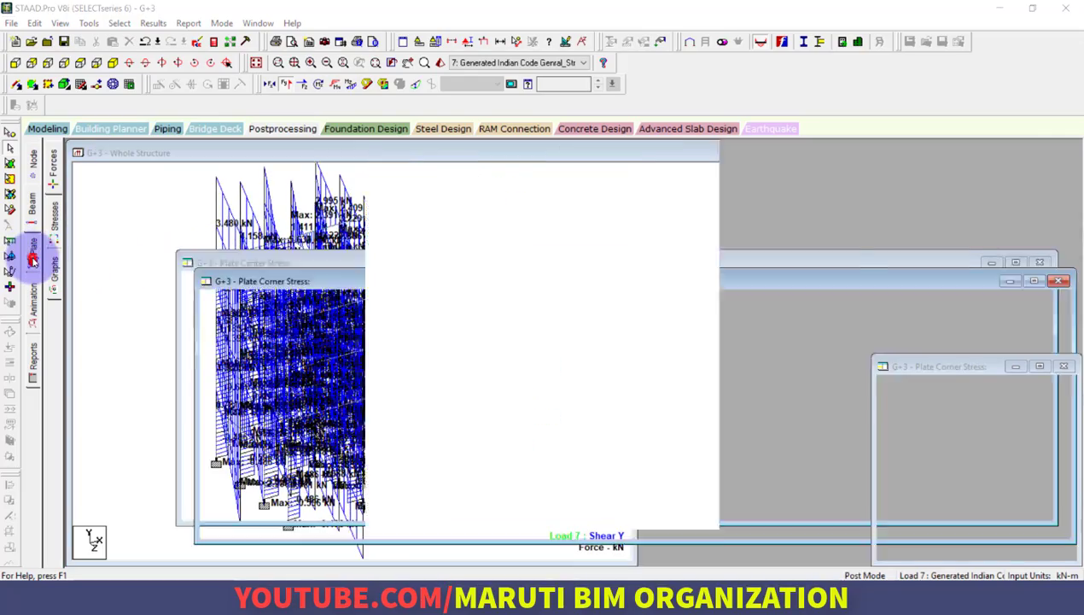
pyautogui.click(501, 126)
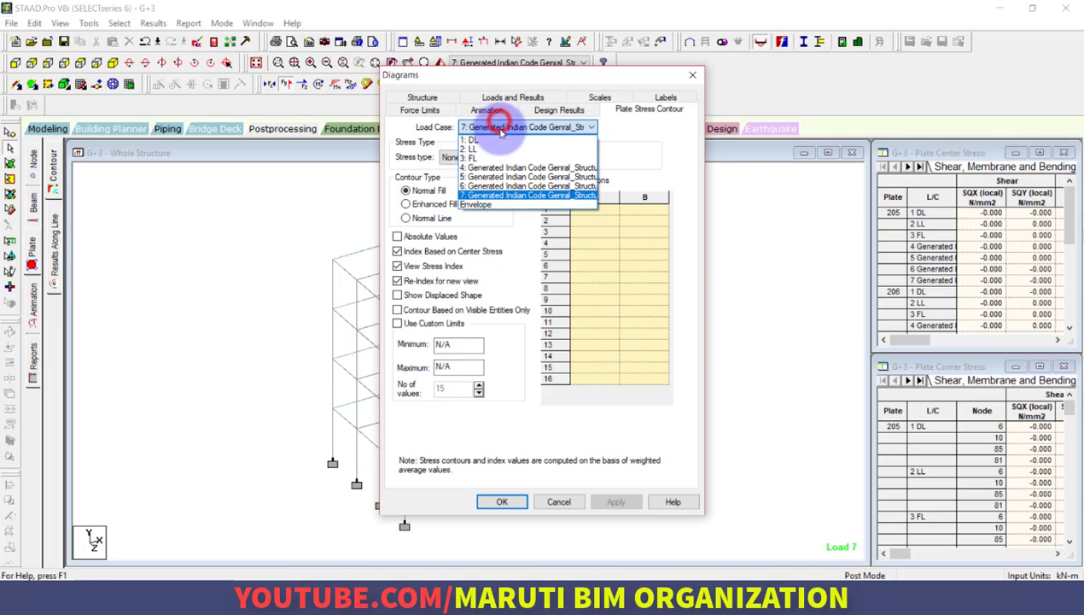
pyautogui.click(501, 162)
pyautogui.click(498, 162)
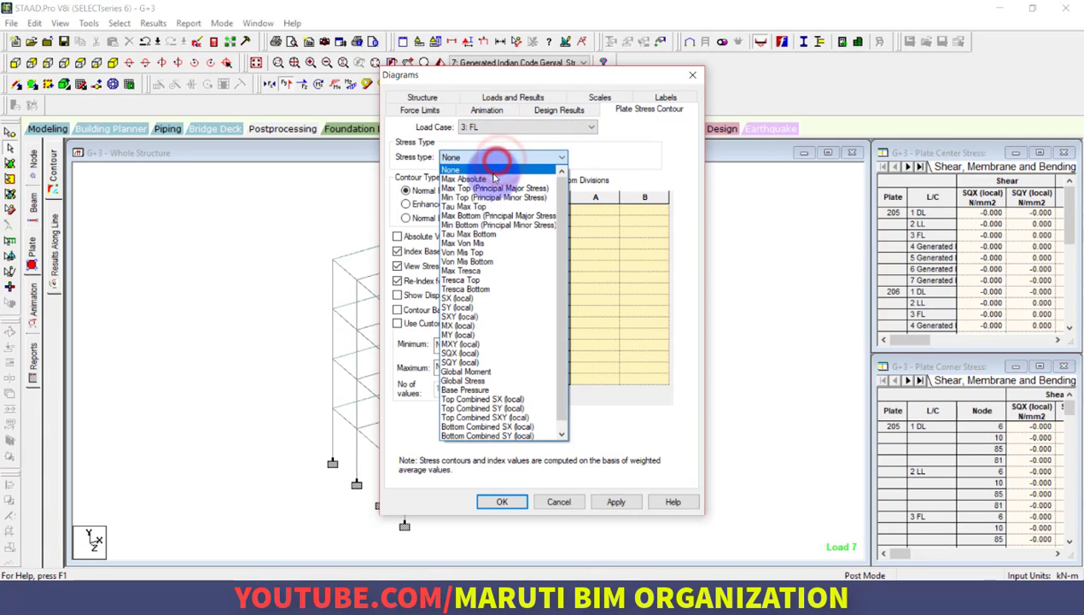
pyautogui.click(491, 168)
pyautogui.click(616, 502)
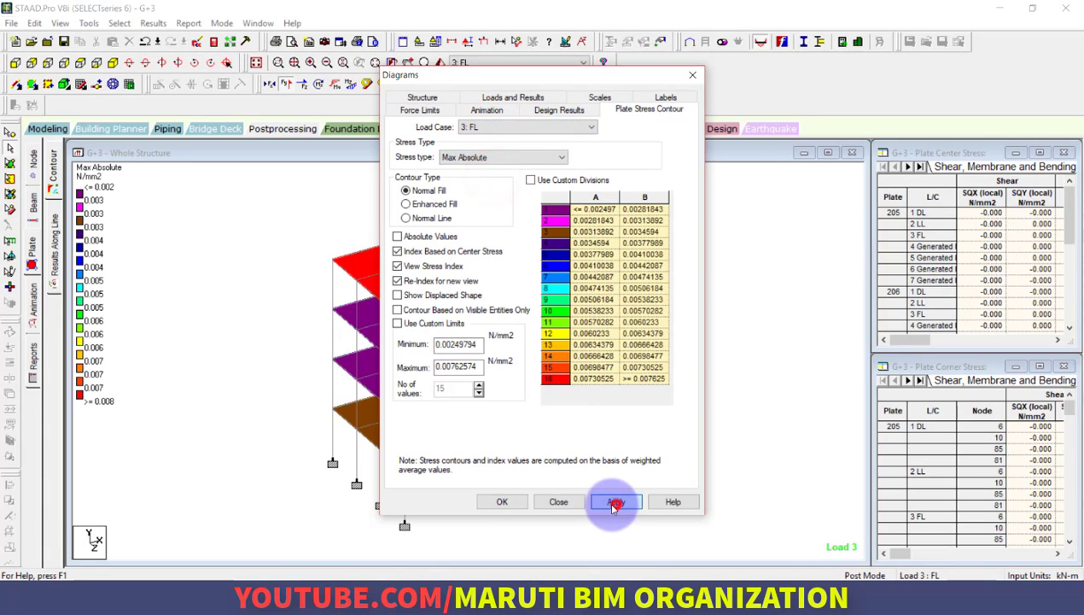
pyautogui.click(493, 502)
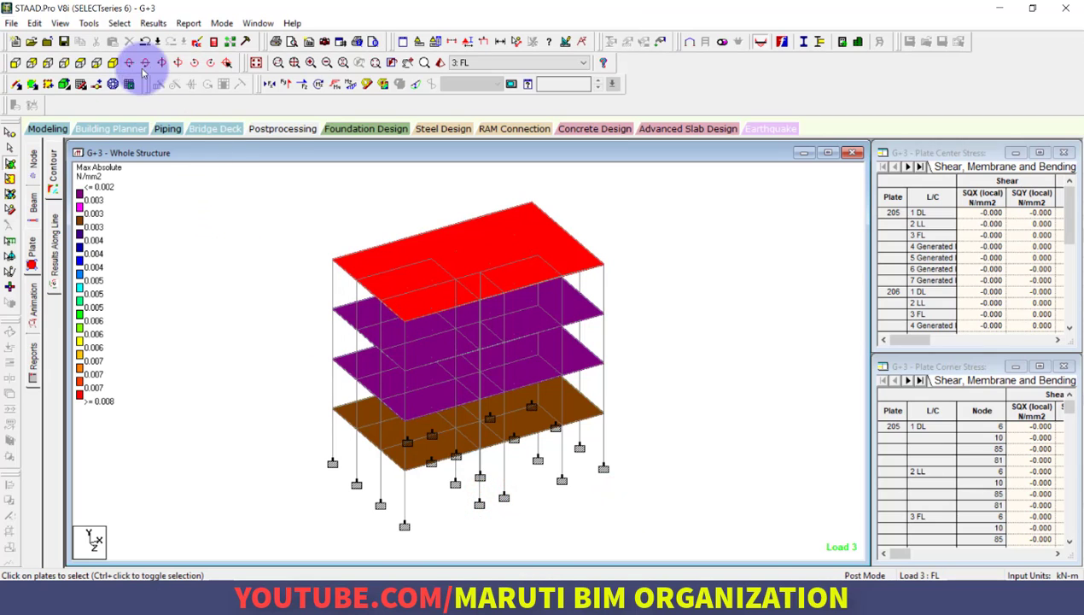
pyautogui.click(154, 23)
pyautogui.click(198, 249)
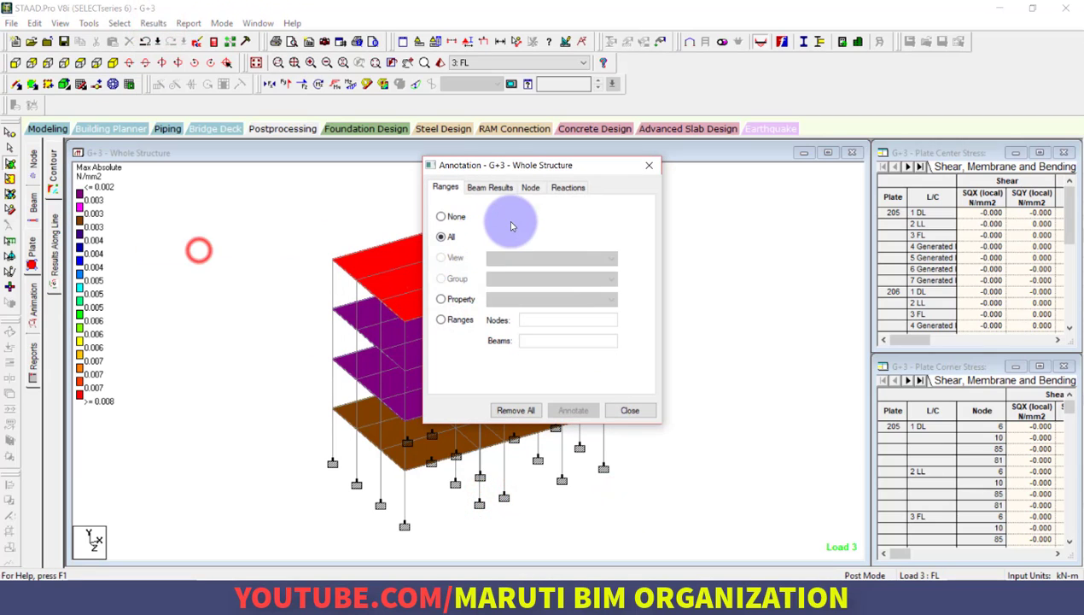
pyautogui.click(510, 191)
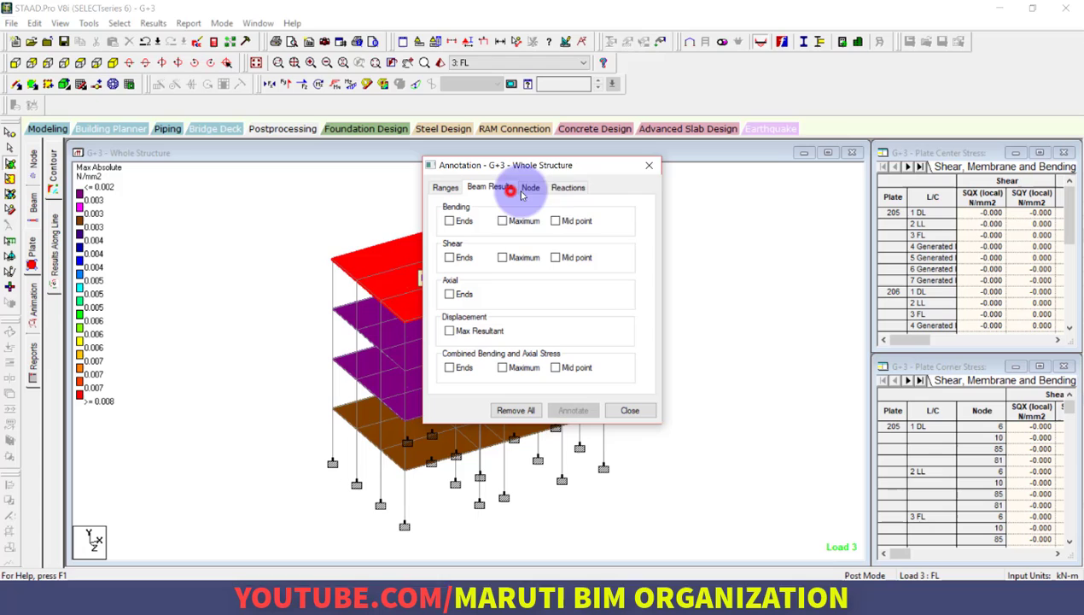
pyautogui.click(651, 164)
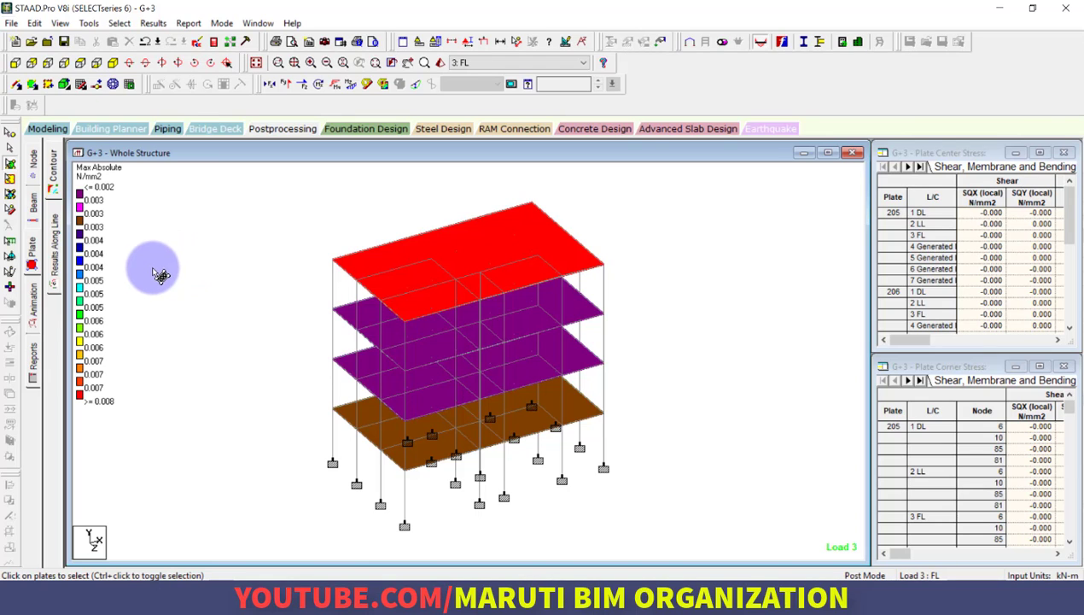
# Animate the structure's Deflection for load case 3: FL
pyautogui.click(34, 299)
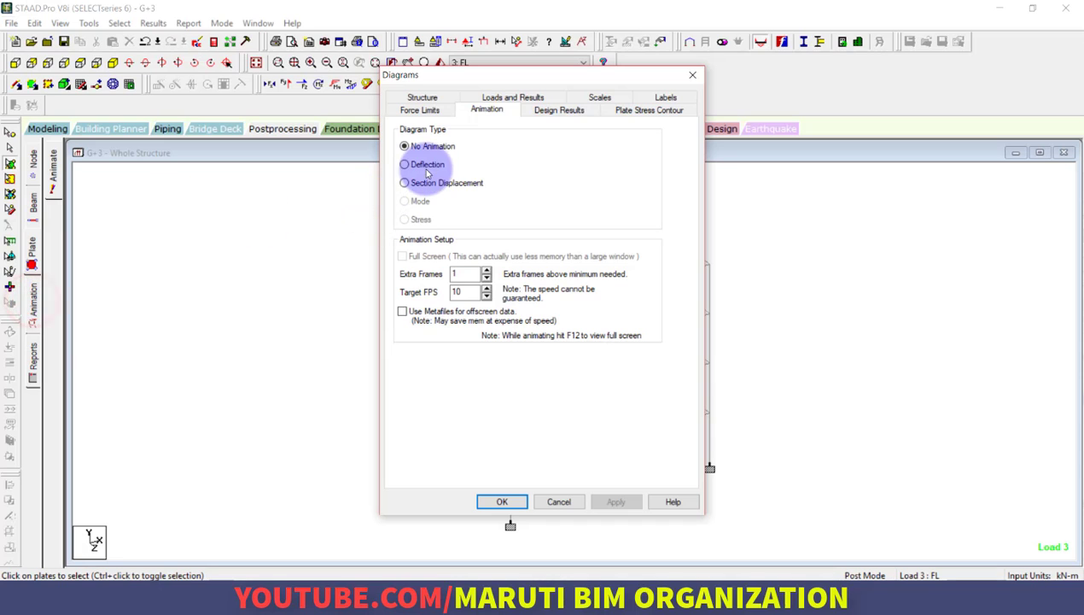
pyautogui.click(405, 164)
pyautogui.click(504, 502)
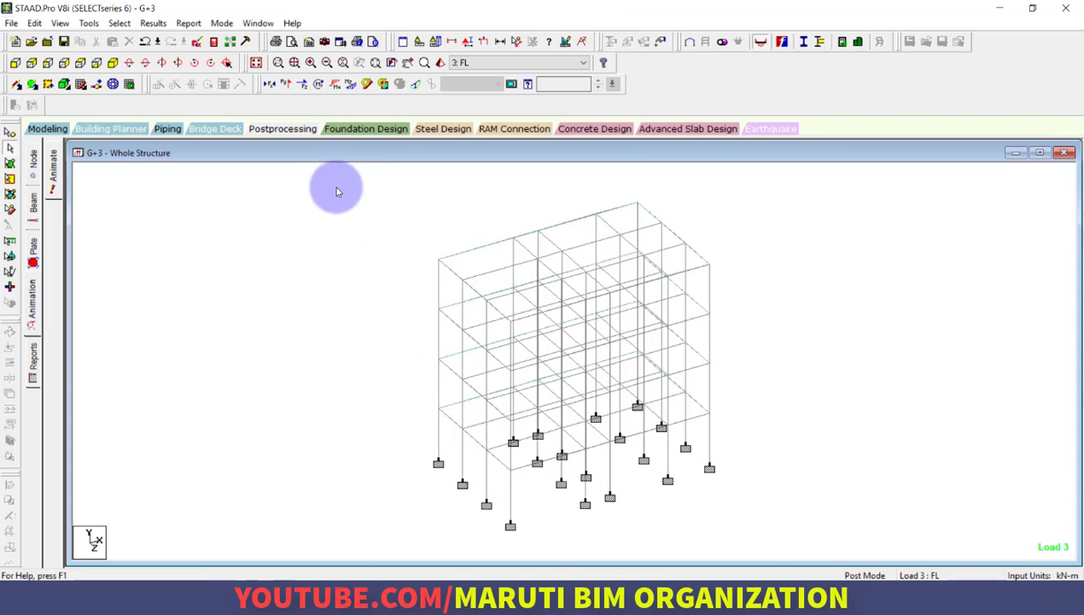
# View the beam force results and the 3D beam stress results for load case 3: FL
pyautogui.click(31, 204)
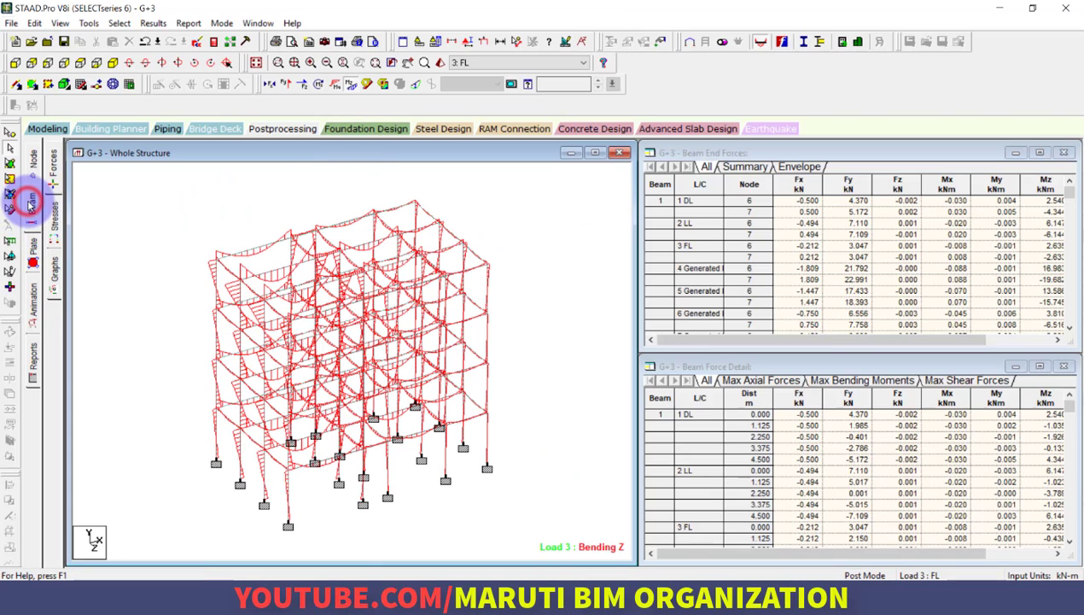
pyautogui.click(54, 227)
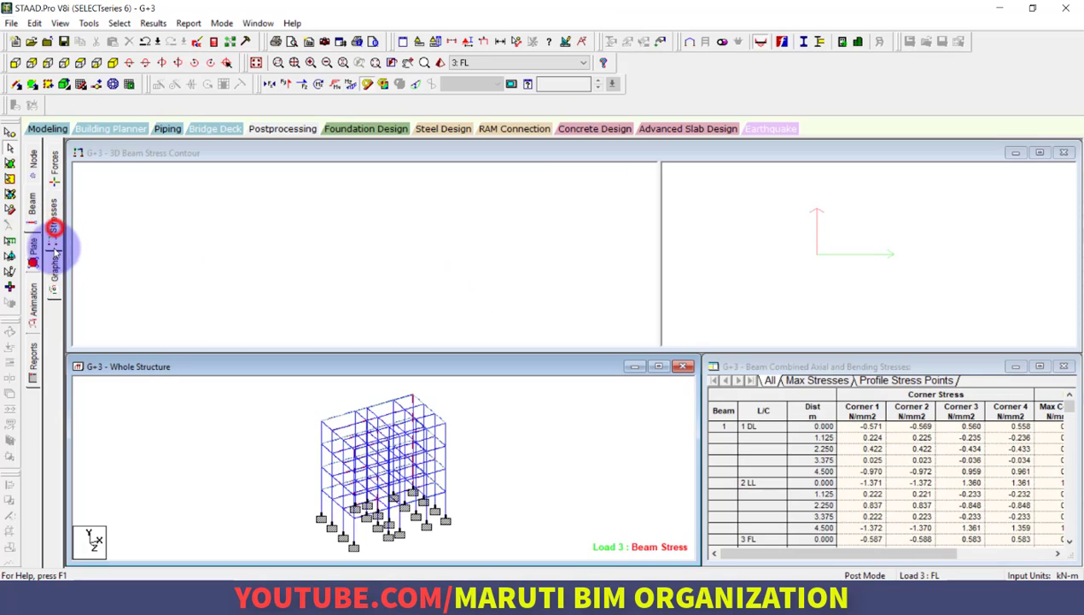
# Display the beam bending moment, shear and axial force graphs for load case 3: FL
pyautogui.click(54, 275)
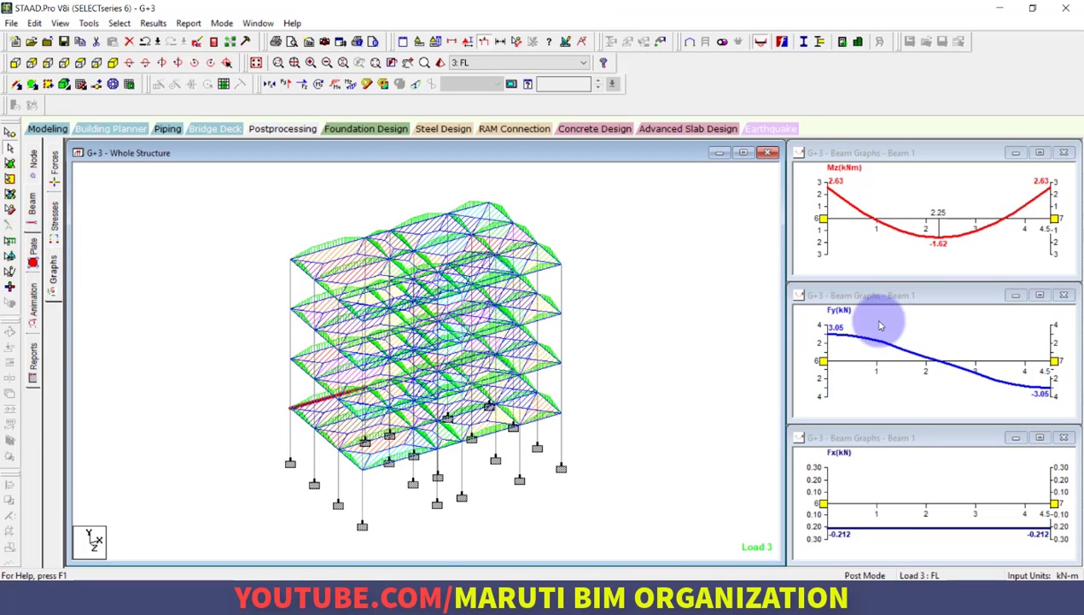
pyautogui.click(666, 346)
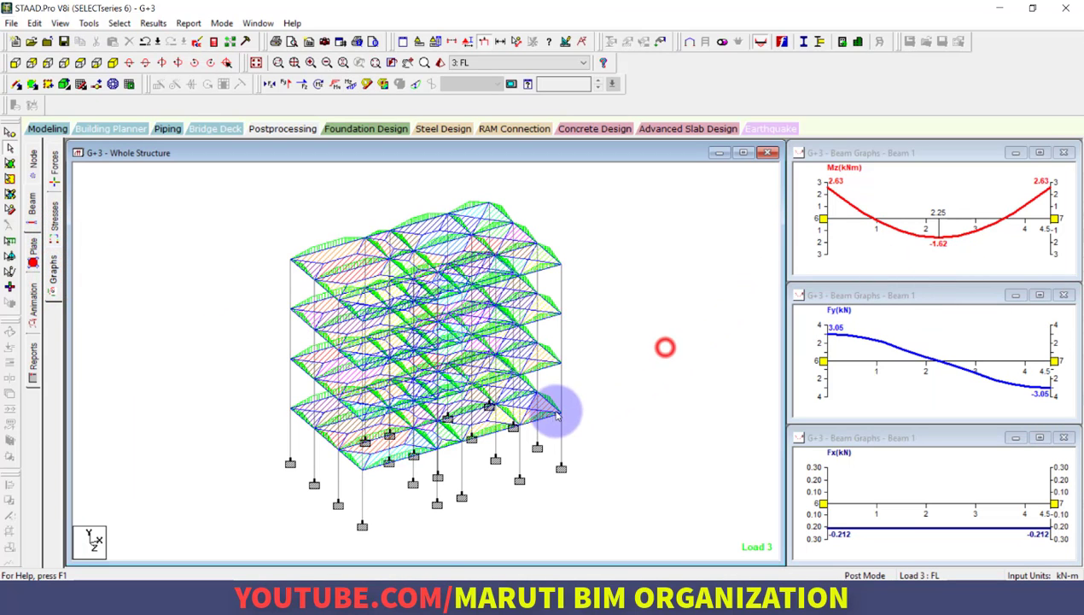
pyautogui.rightClick(540, 424)
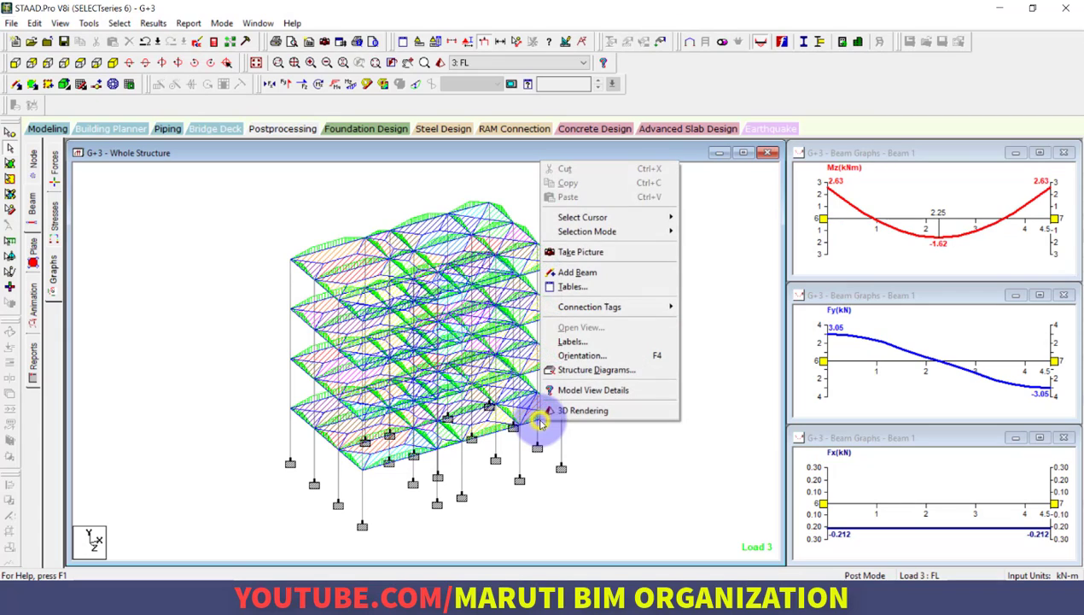
# Inspect the deflection and shear bending diagrams along top-storey beam 13 for load case 1: DL
pyautogui.doubleClick(323, 253)
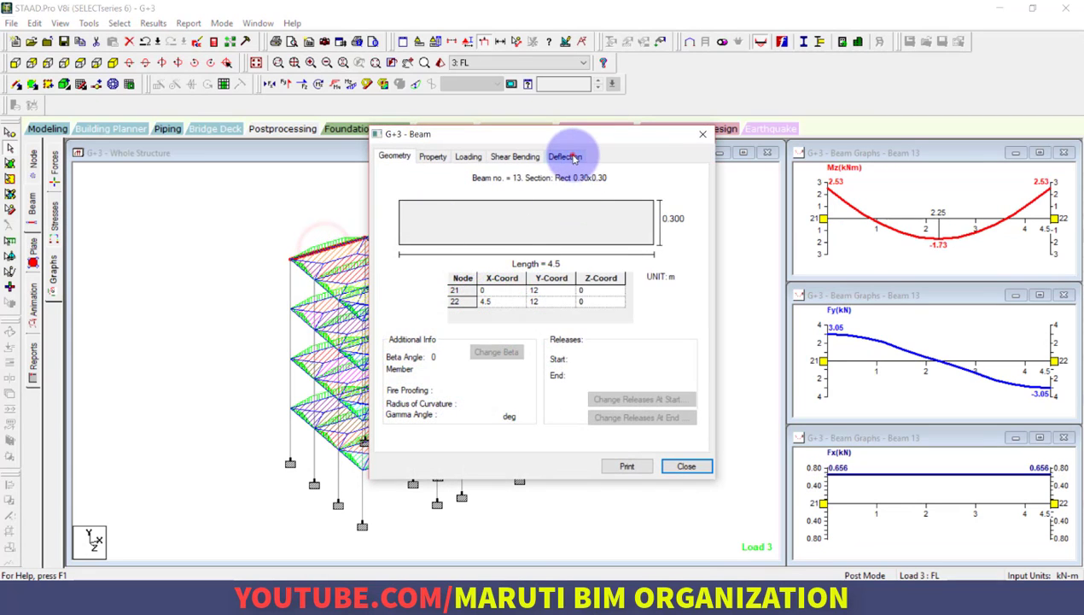
pyautogui.click(563, 157)
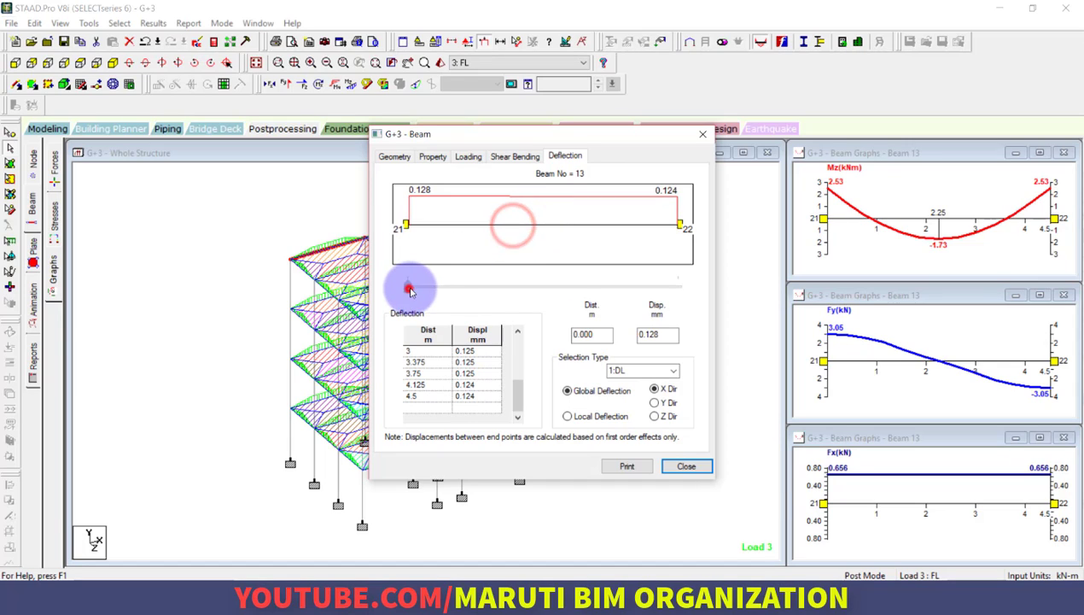
pyautogui.moveTo(407, 287); pyautogui.dragTo(475, 291)
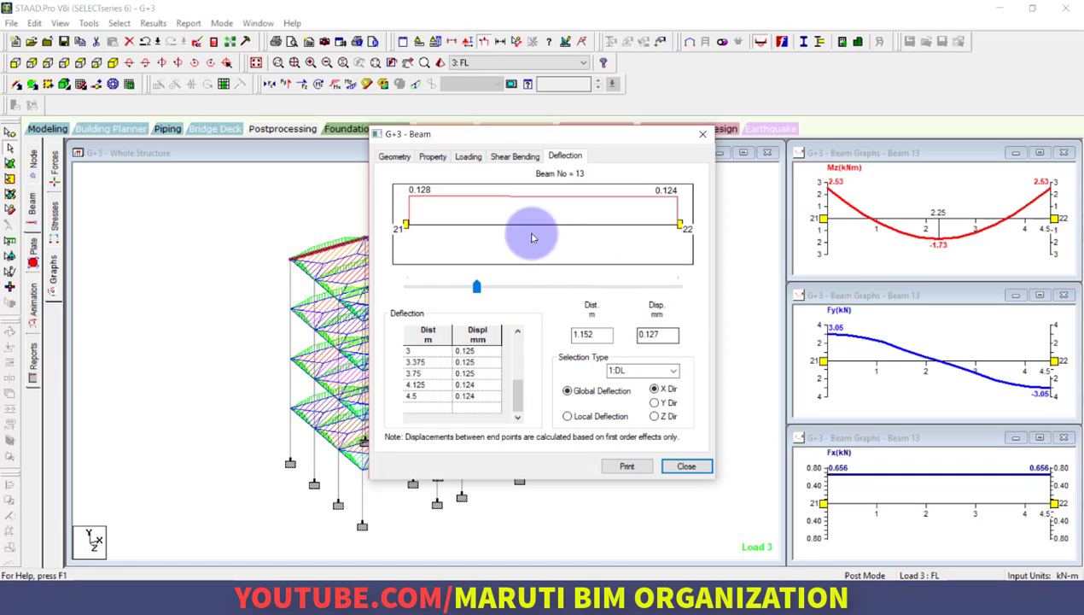
pyautogui.click(516, 156)
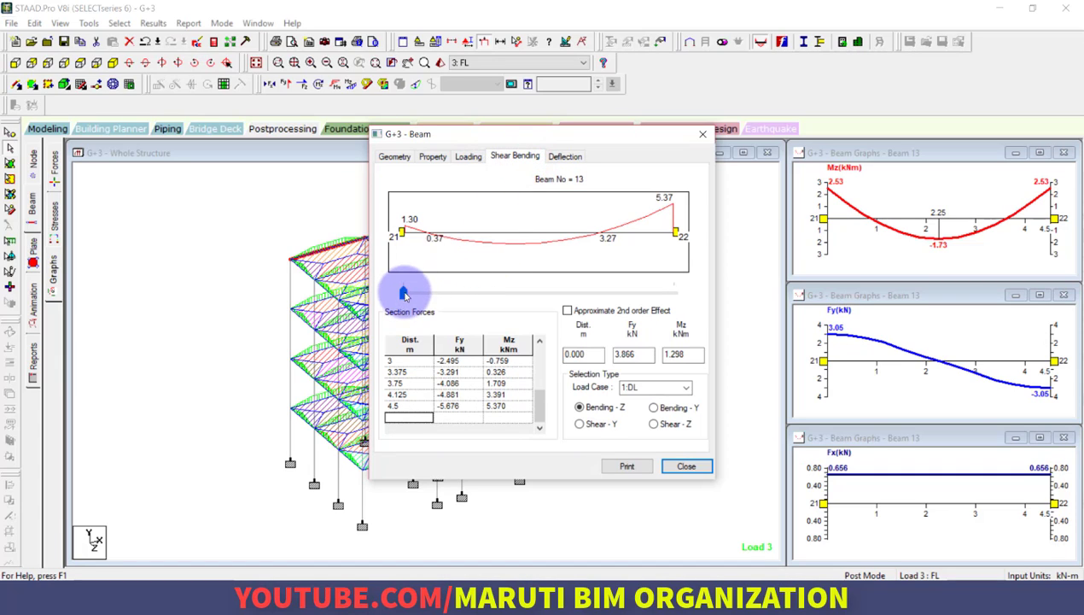
pyautogui.moveTo(404, 292); pyautogui.dragTo(507, 296)
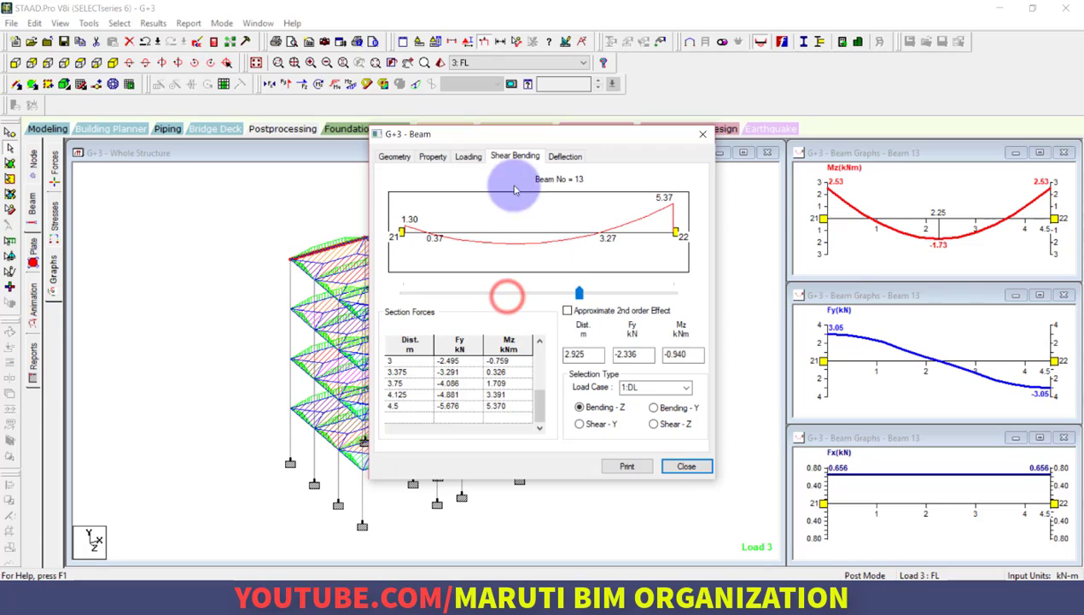
# Review the loading, property and geometry details of beam 13, and close its details
pyautogui.click(468, 156)
pyautogui.click(620, 225)
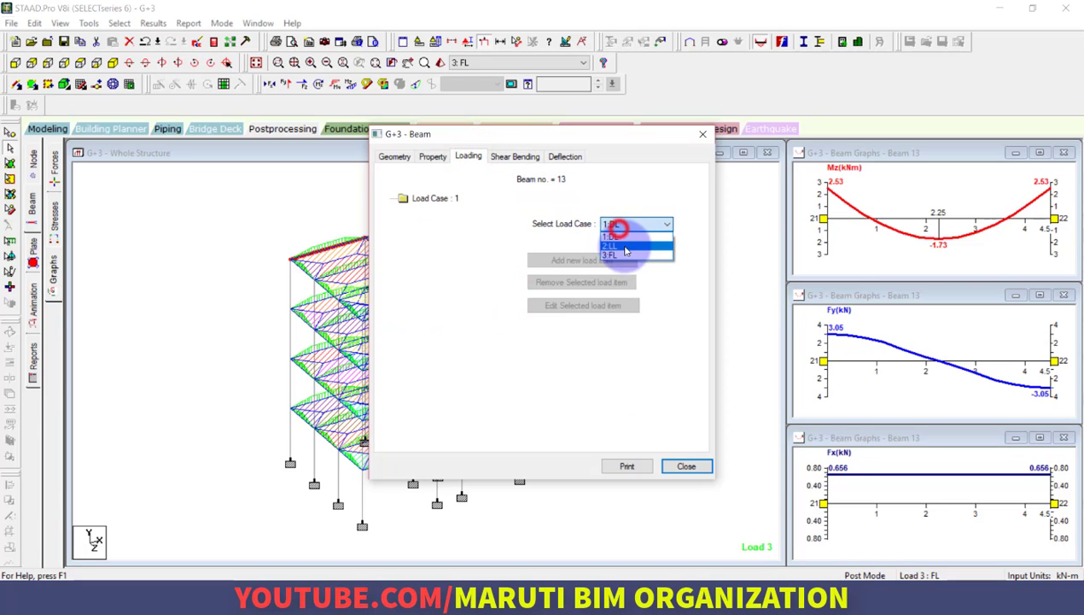
pyautogui.click(431, 157)
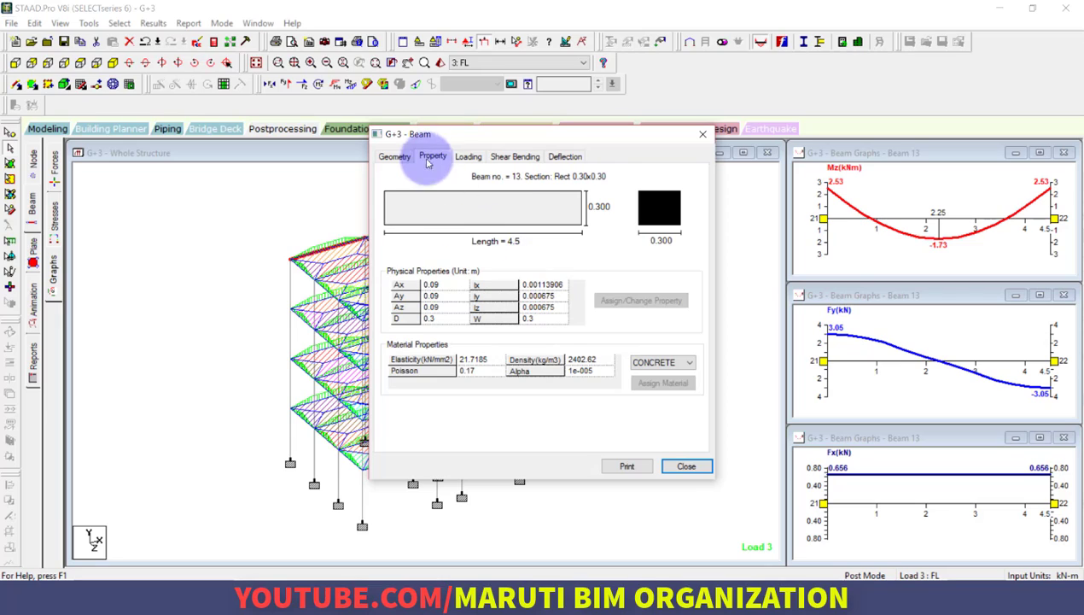
pyautogui.click(395, 156)
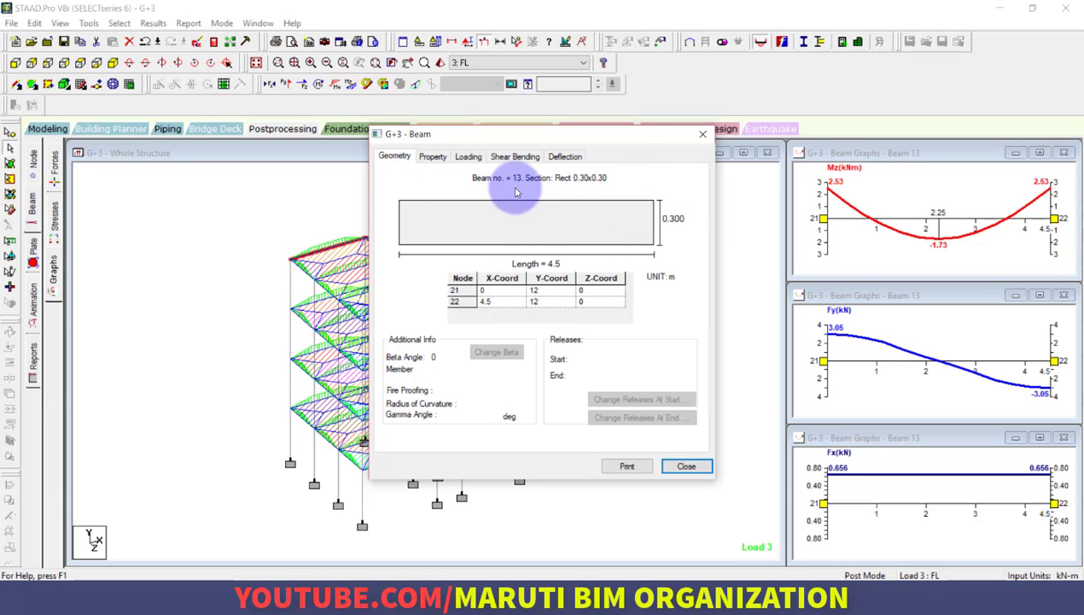
pyautogui.click(688, 468)
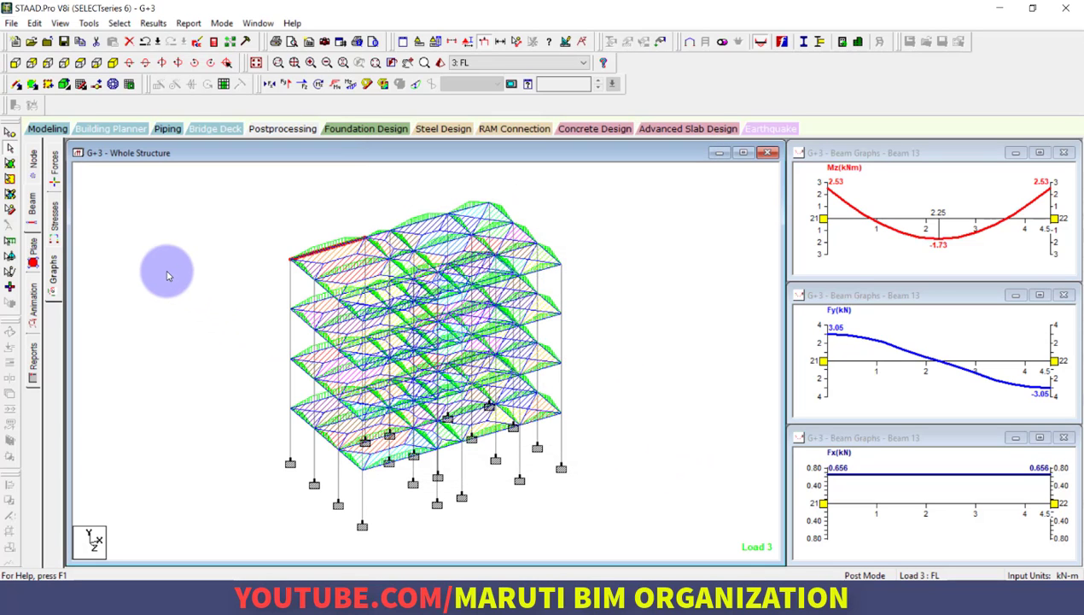
# Return to modeling and set the concrete design code to IS456
pyautogui.click(47, 129)
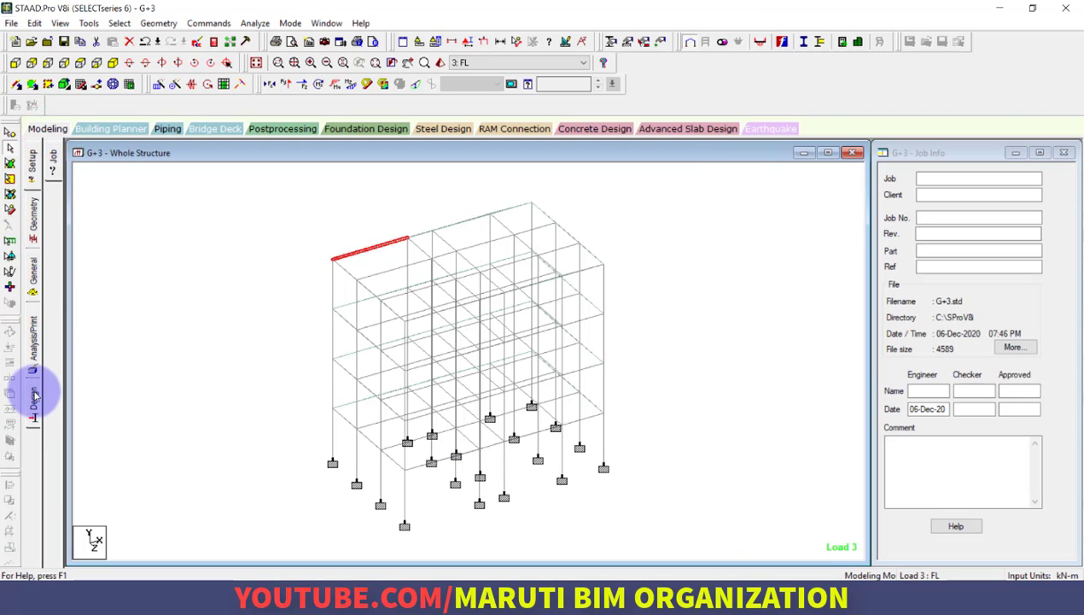
pyautogui.click(33, 395)
pyautogui.click(53, 220)
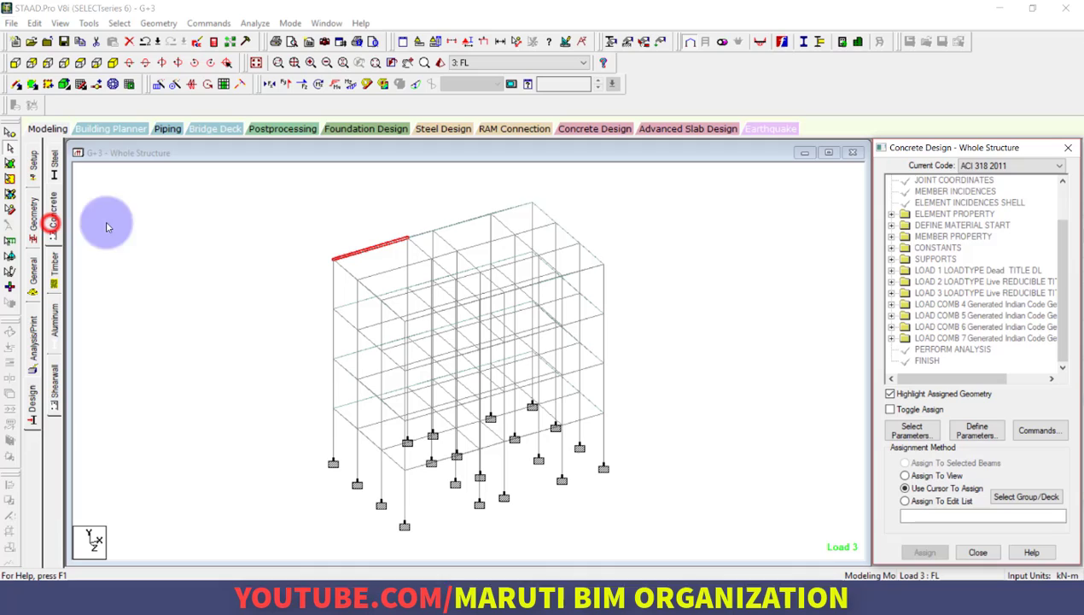
pyautogui.click(1029, 164)
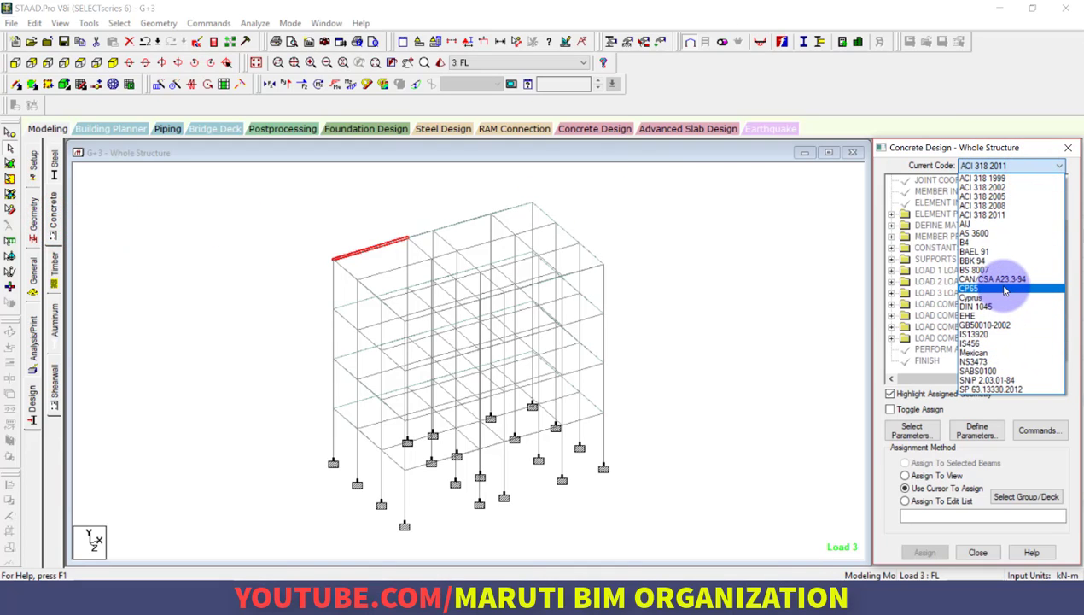
pyautogui.click(1011, 343)
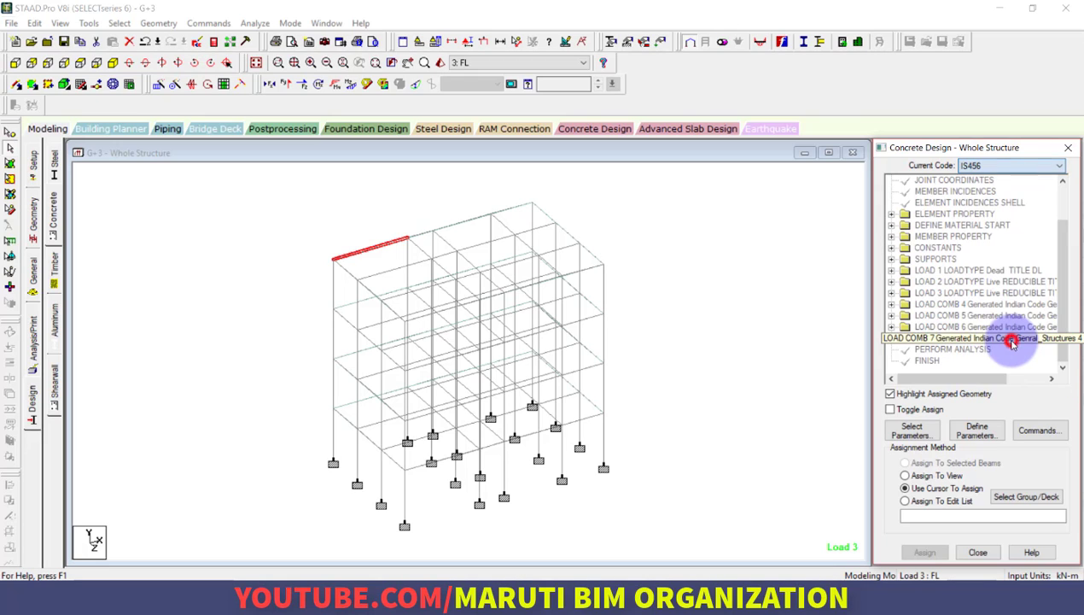
# Select the Fc, Fymain and Fysec parameters for the concrete design
pyautogui.click(912, 429)
pyautogui.click(891, 386)
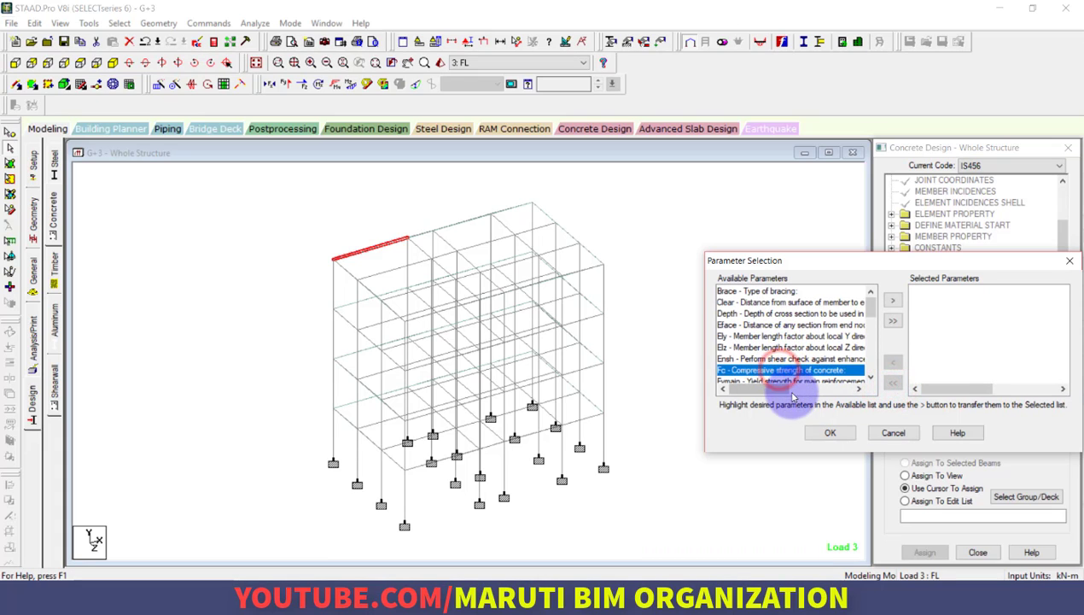
pyautogui.click(893, 302)
pyautogui.scroll(-1, 768, 341)
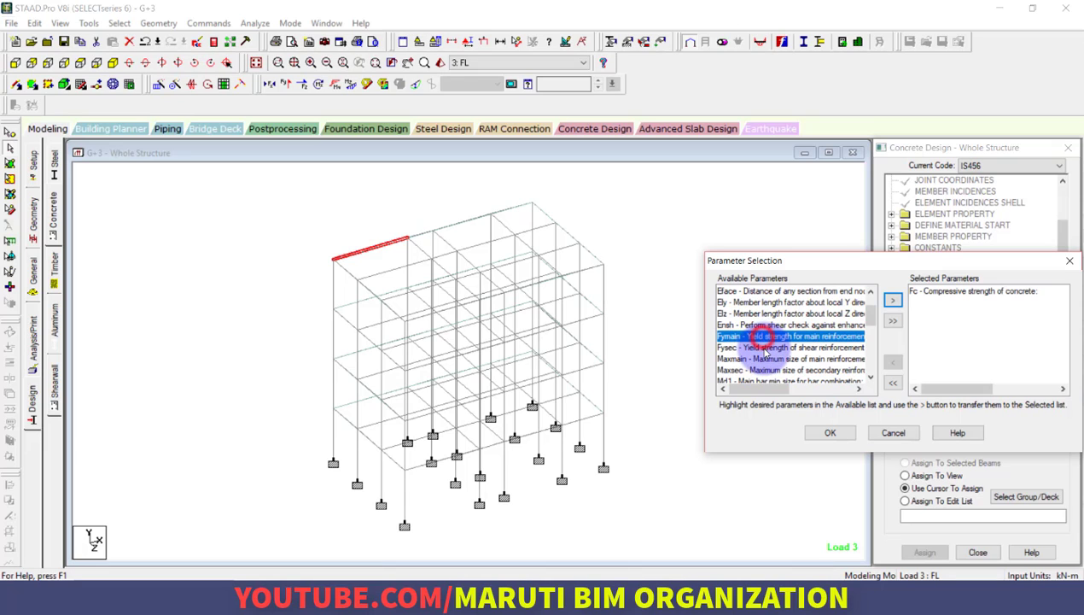
pyautogui.click(769, 336)
pyautogui.click(893, 300)
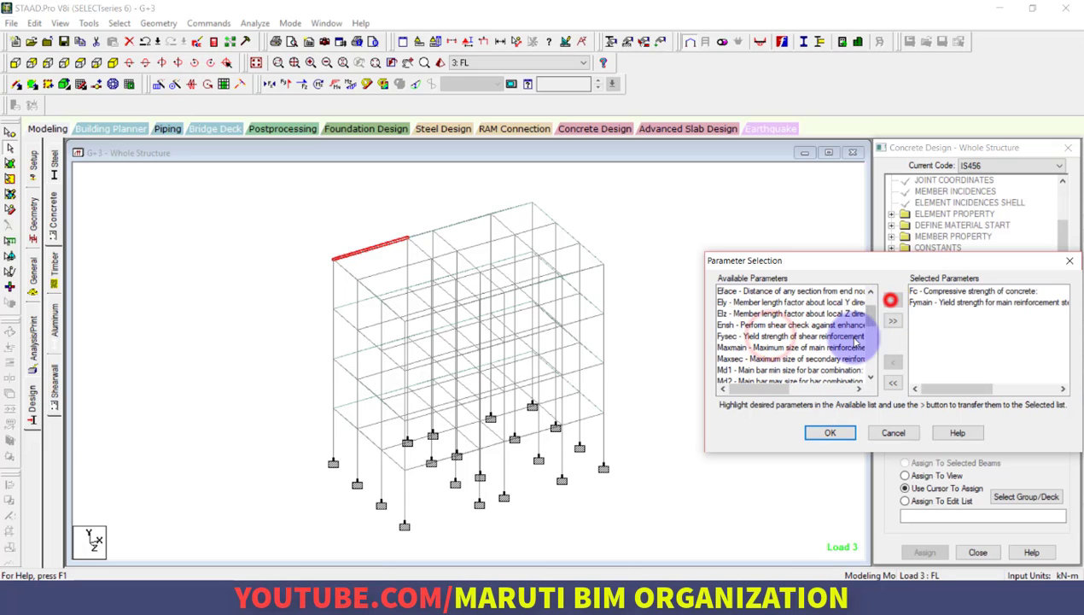
pyautogui.click(833, 336)
pyautogui.click(896, 298)
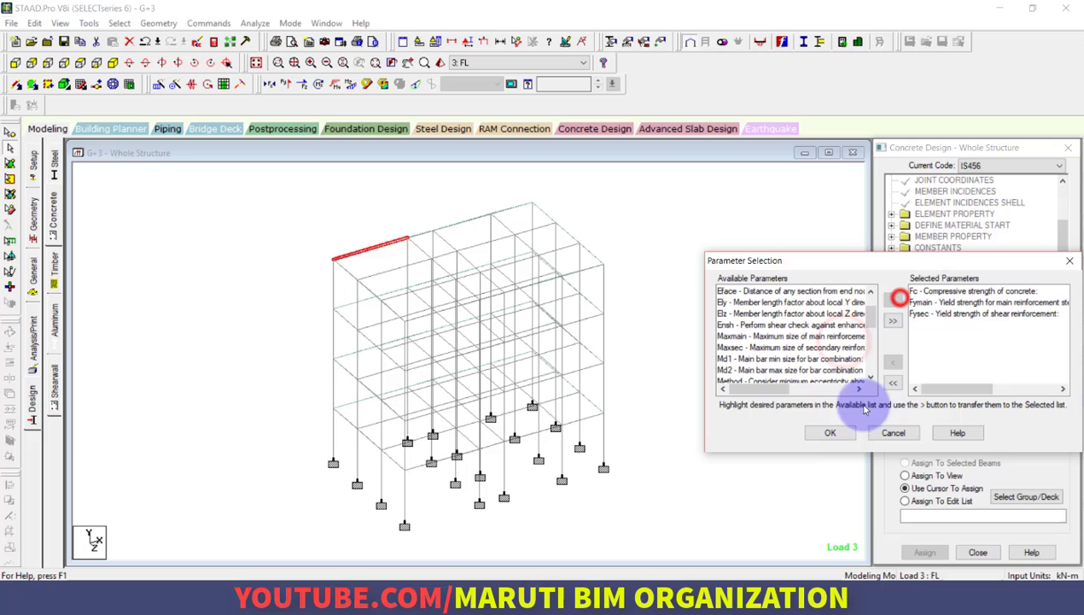
pyautogui.click(830, 433)
# Add the design parameters FC at 30000 kN/m2 and FYMAIN at 550000 kN/m2
pyautogui.click(975, 430)
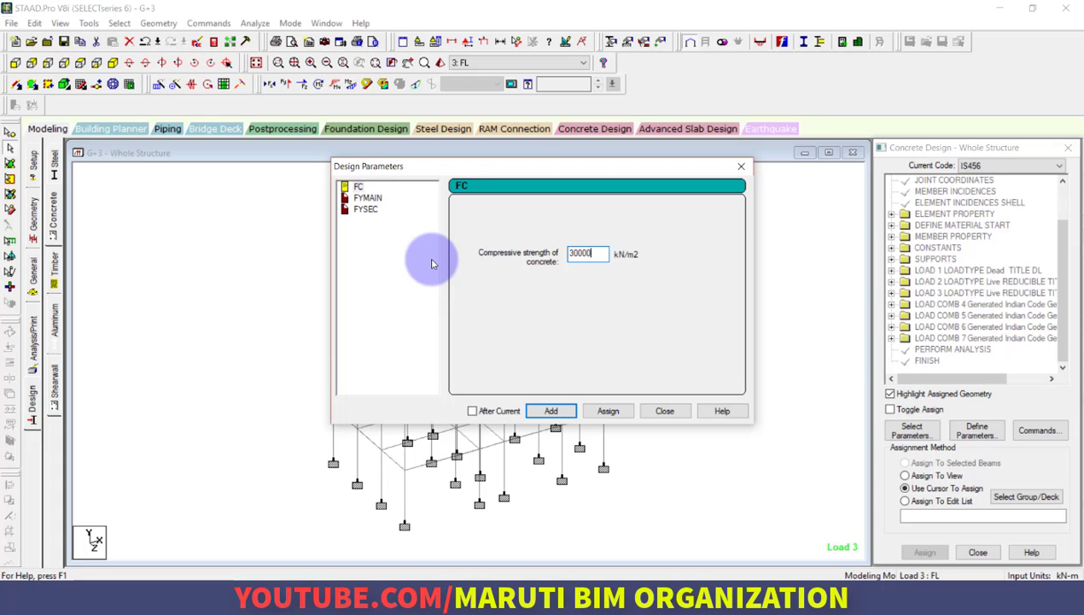
pyautogui.click(557, 410)
pyautogui.click(368, 197)
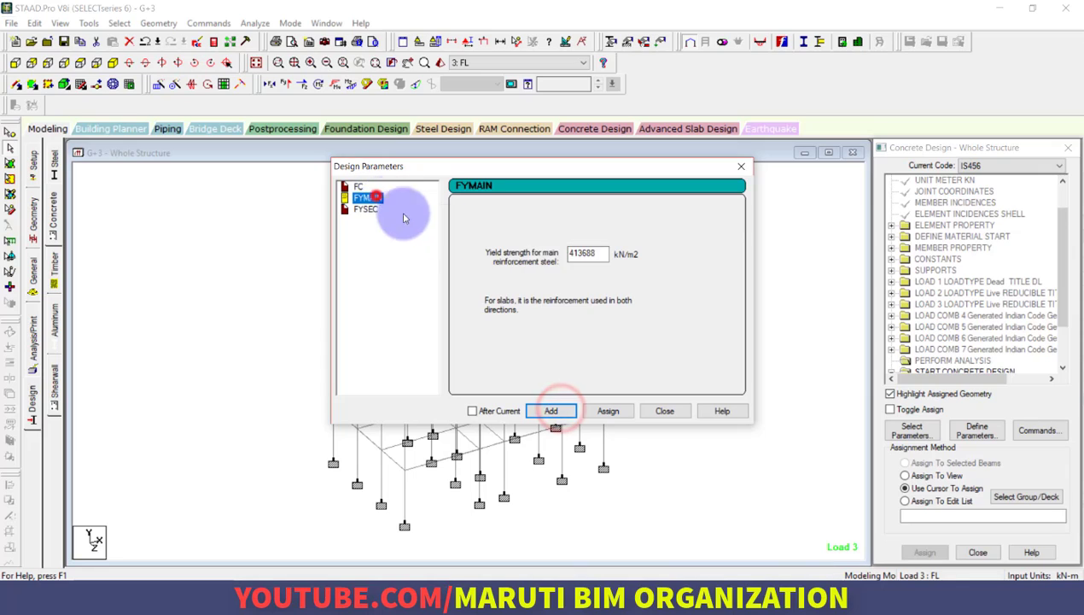
pyautogui.doubleClick(595, 253)
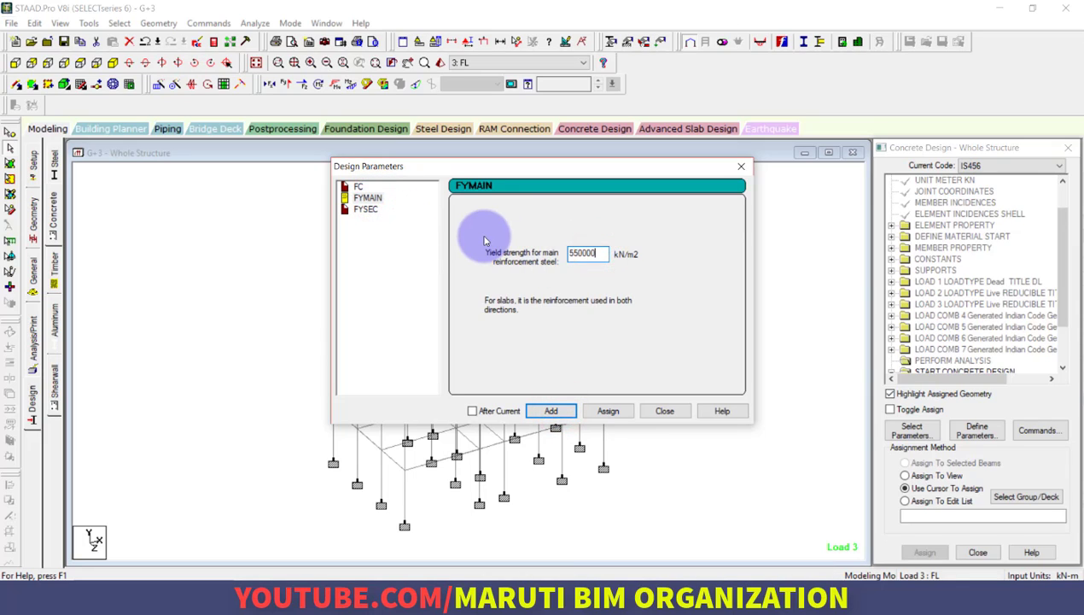
pyautogui.click(551, 410)
# Add the shear reinforcement yield strength parameter FYSEC at 550000 kN/m2 and finish defining parameters
pyautogui.click(365, 209)
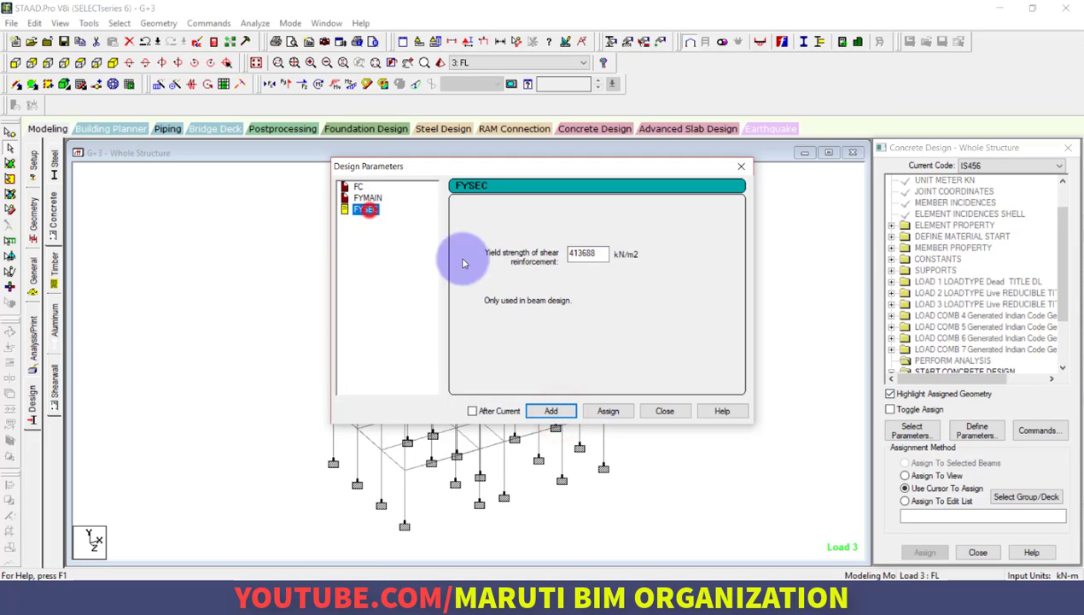
pyautogui.doubleClick(589, 253)
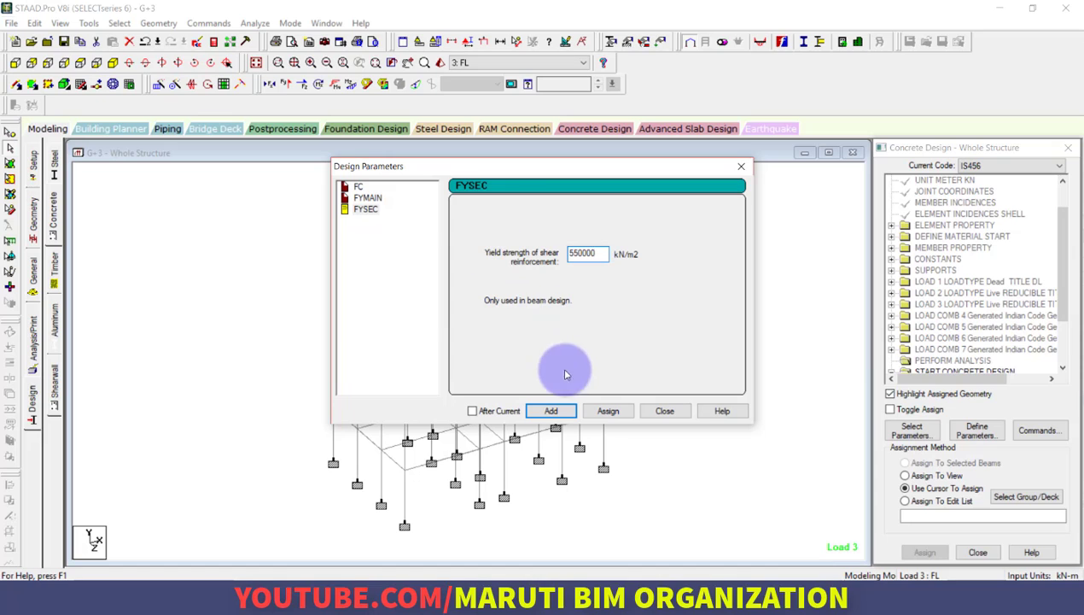
pyautogui.click(554, 412)
pyautogui.click(664, 411)
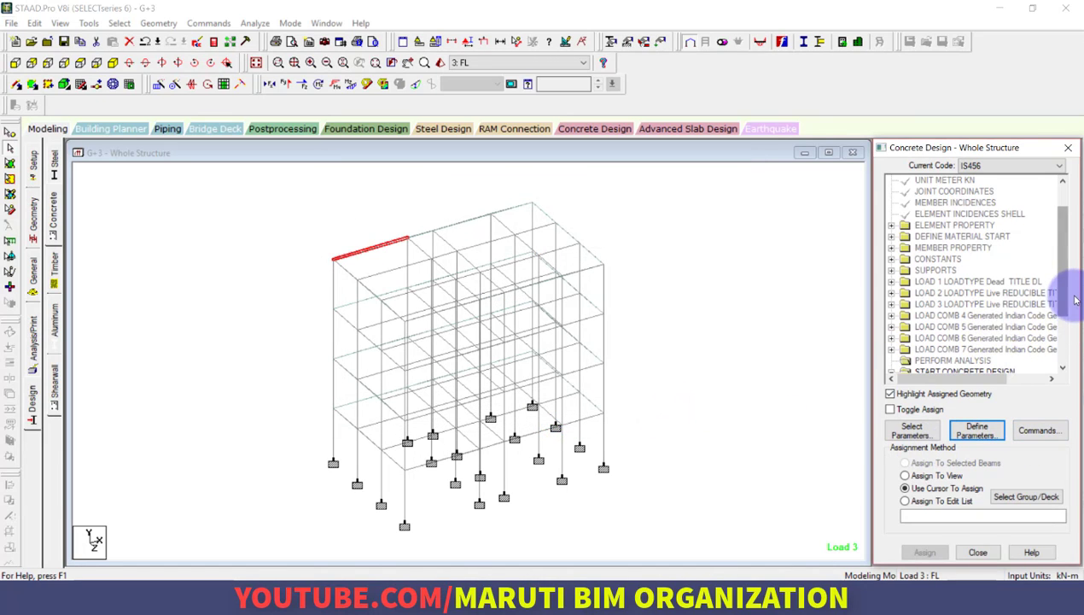
# Add the DESIGN BEAM and DESIGN COLUMN commands to the concrete design
pyautogui.moveTo(1070, 298); pyautogui.dragTo(1060, 363)
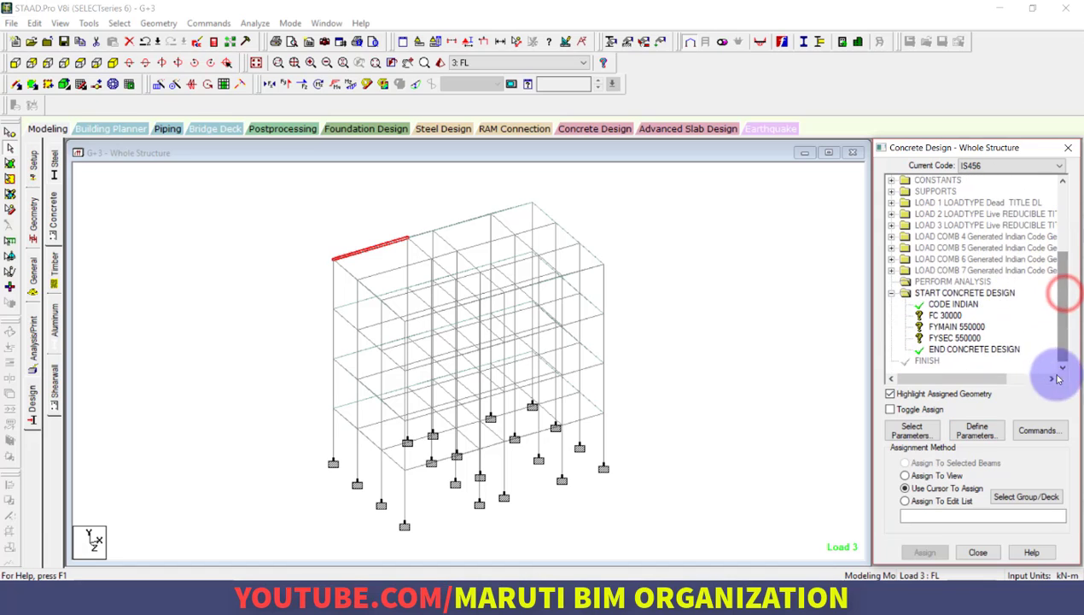
pyautogui.click(1046, 433)
pyautogui.moveTo(801, 229); pyautogui.dragTo(499, 170)
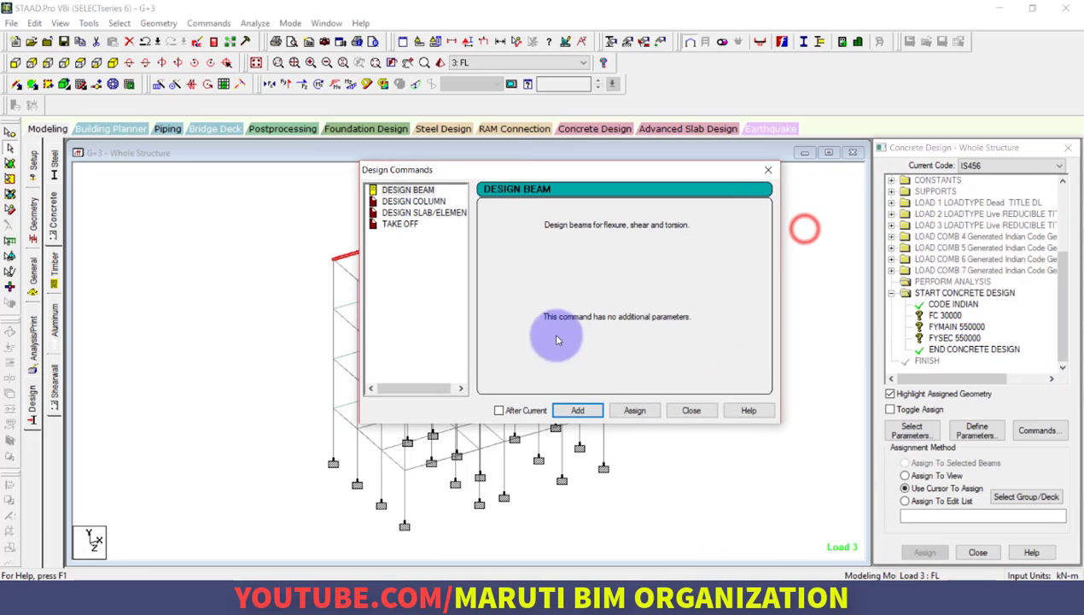
pyautogui.click(589, 411)
pyautogui.click(416, 203)
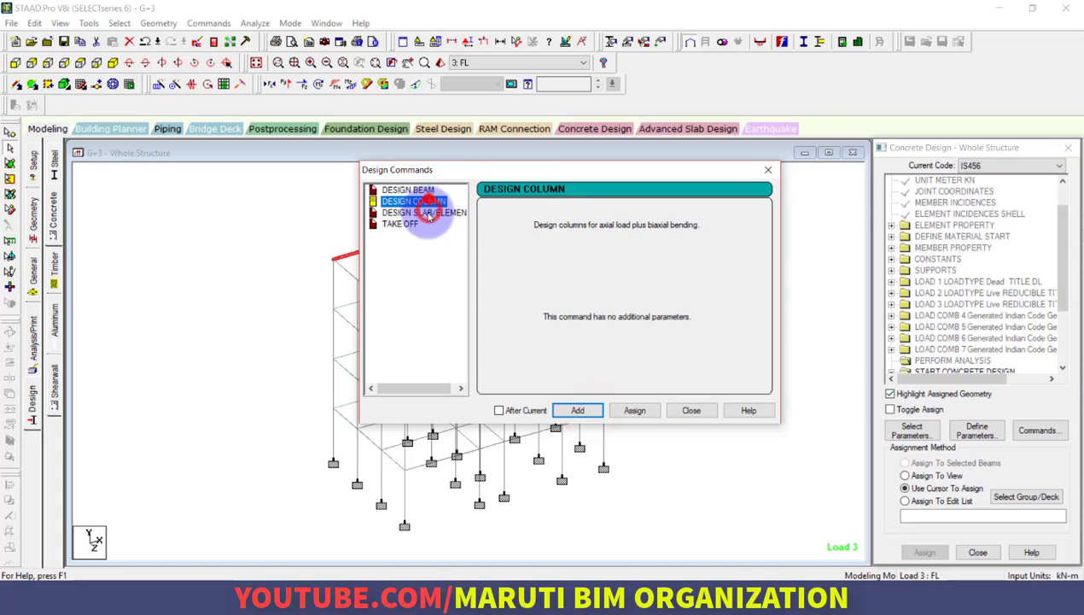
pyautogui.click(584, 410)
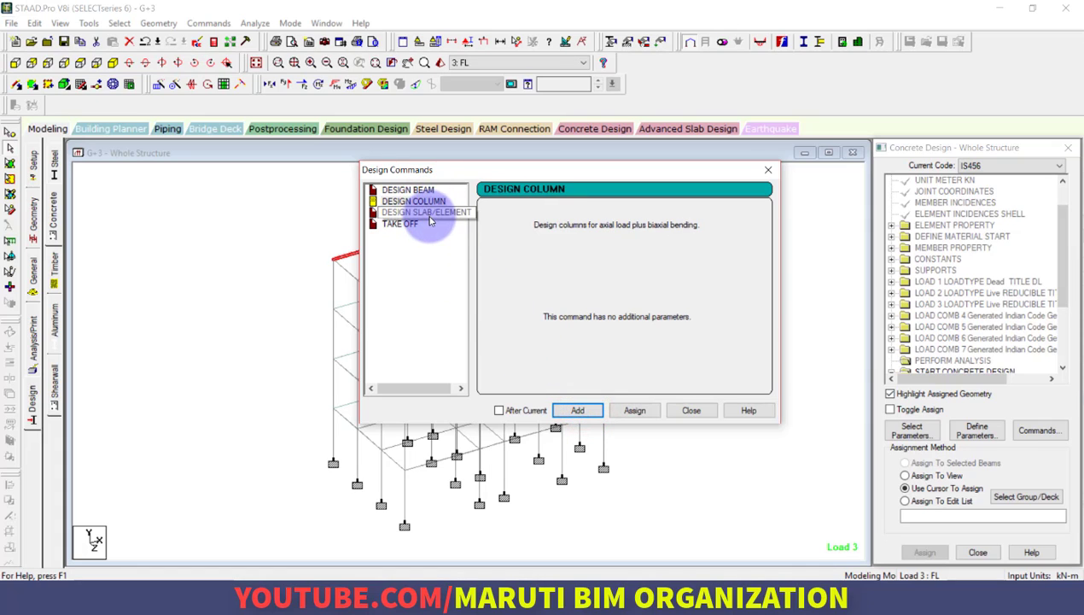
pyautogui.click(699, 410)
# Add the DESIGN SLAB/ELEMENT and TAKE OFF commands to the concrete design
pyautogui.moveTo(1062, 285); pyautogui.dragTo(1062, 358)
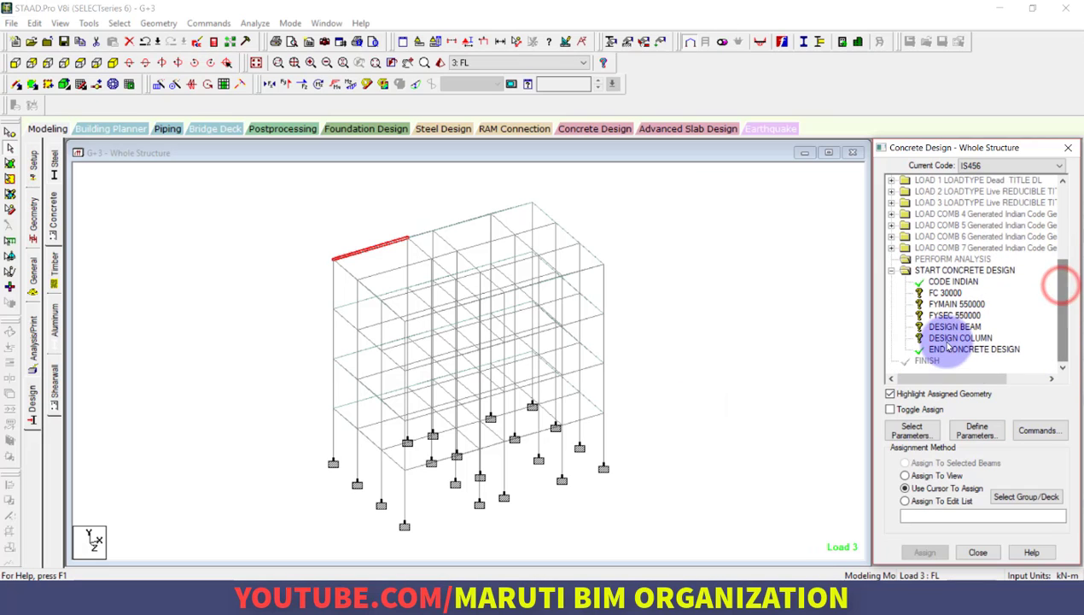
pyautogui.click(1029, 434)
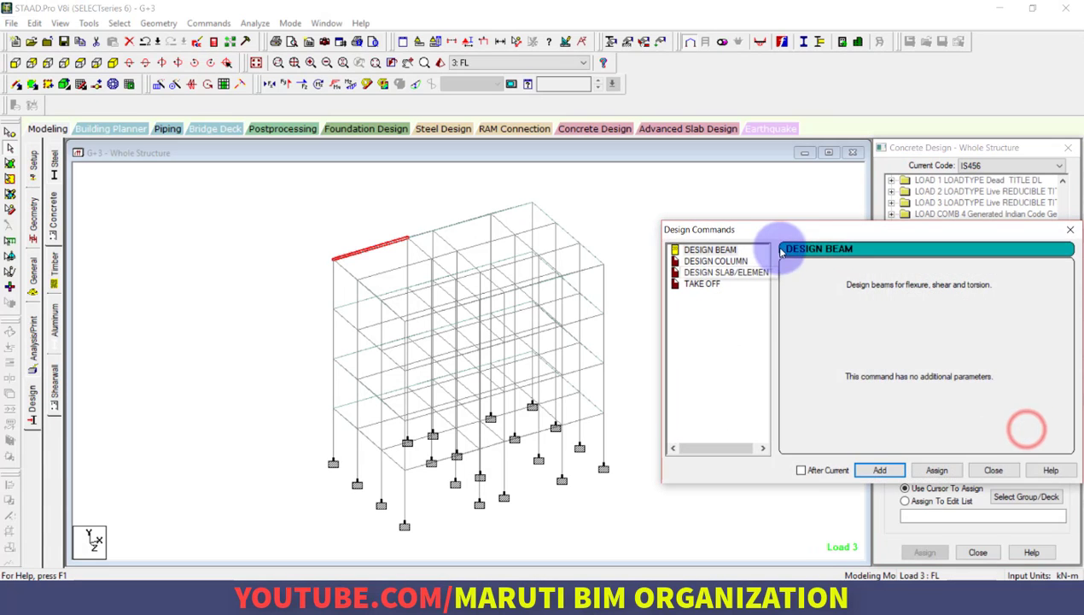
pyautogui.moveTo(783, 227); pyautogui.dragTo(366, 190)
pyautogui.click(354, 220)
pyautogui.click(364, 231)
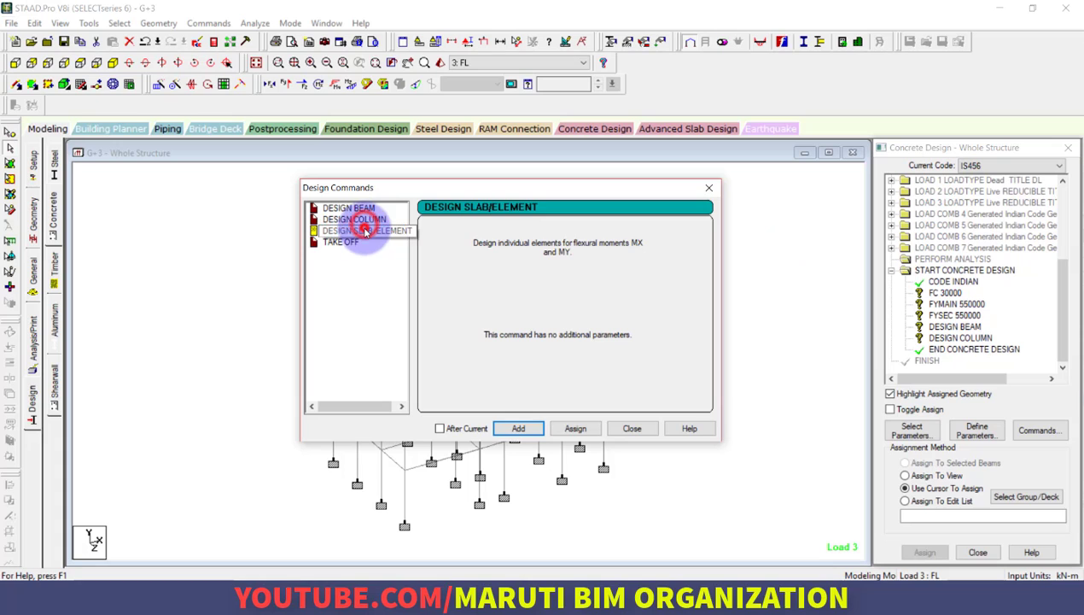
pyautogui.click(538, 437)
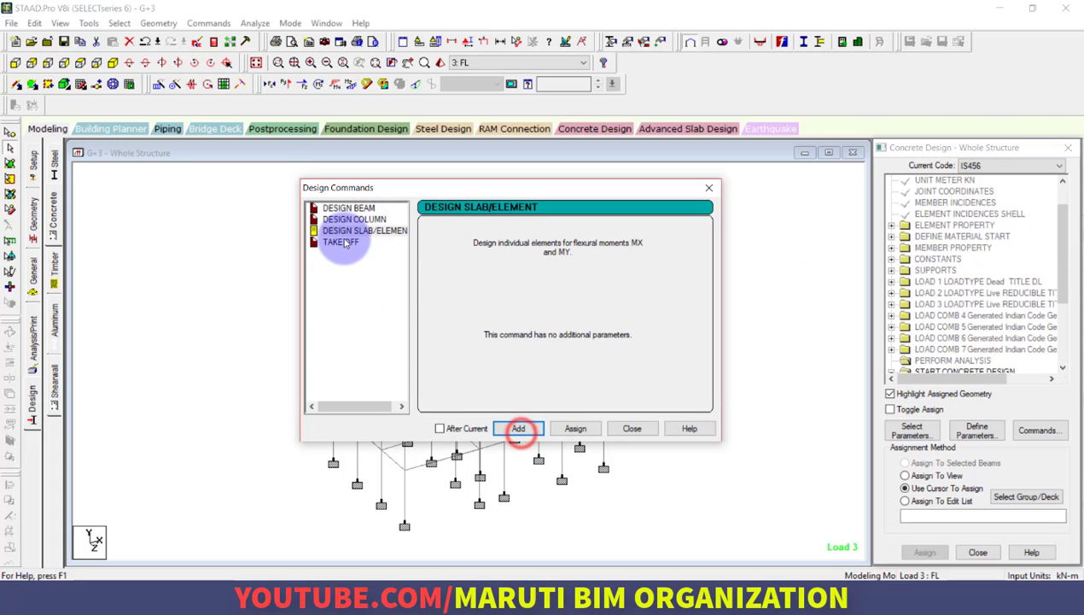
pyautogui.click(340, 242)
pyautogui.click(524, 435)
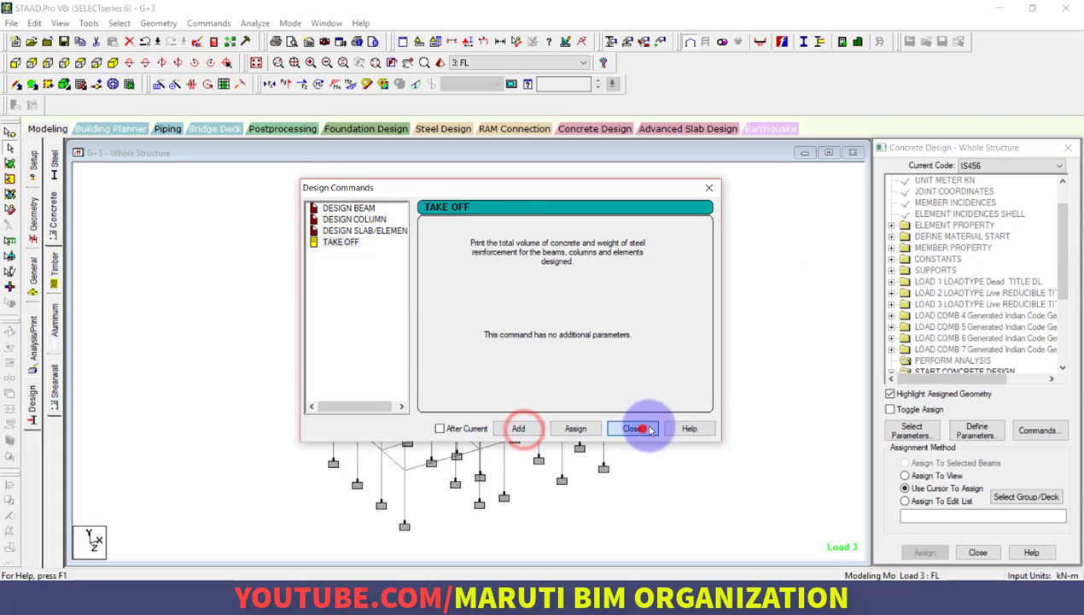
# Finish adding design commands and assign the FC 30000 parameter to the entire structure with the Assign To View method
pyautogui.click(639, 428)
pyautogui.moveTo(1065, 267); pyautogui.dragTo(1061, 331)
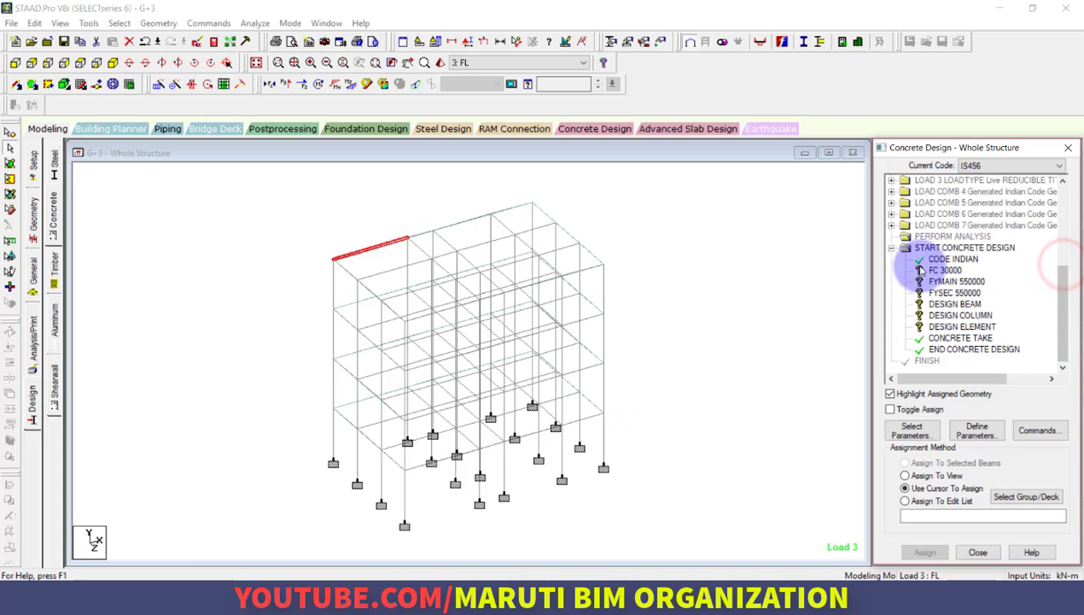
pyautogui.click(671, 284)
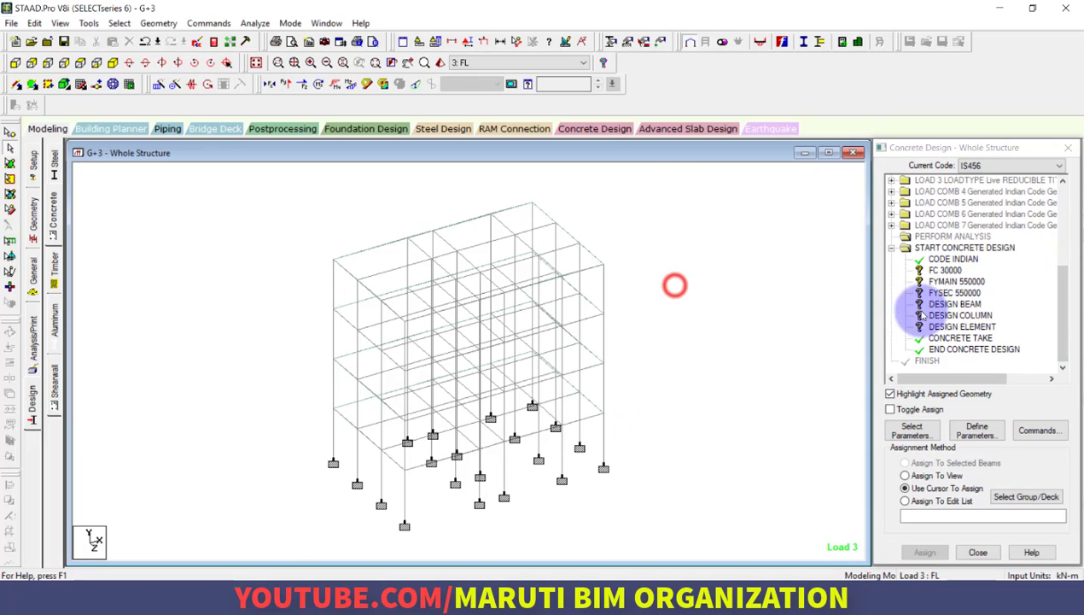
pyautogui.click(944, 270)
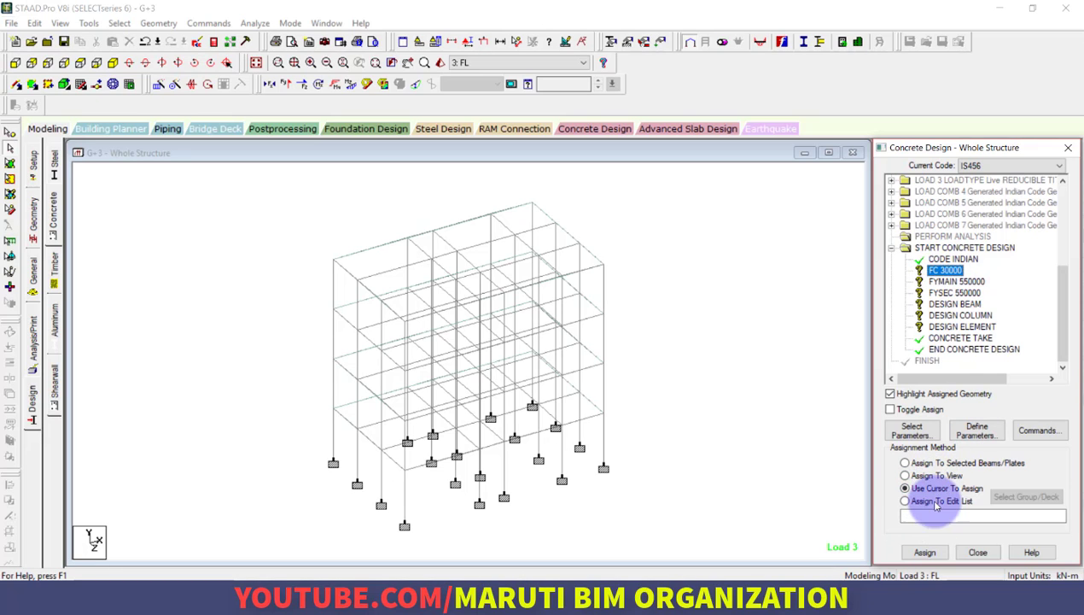
pyautogui.click(936, 475)
pyautogui.click(925, 552)
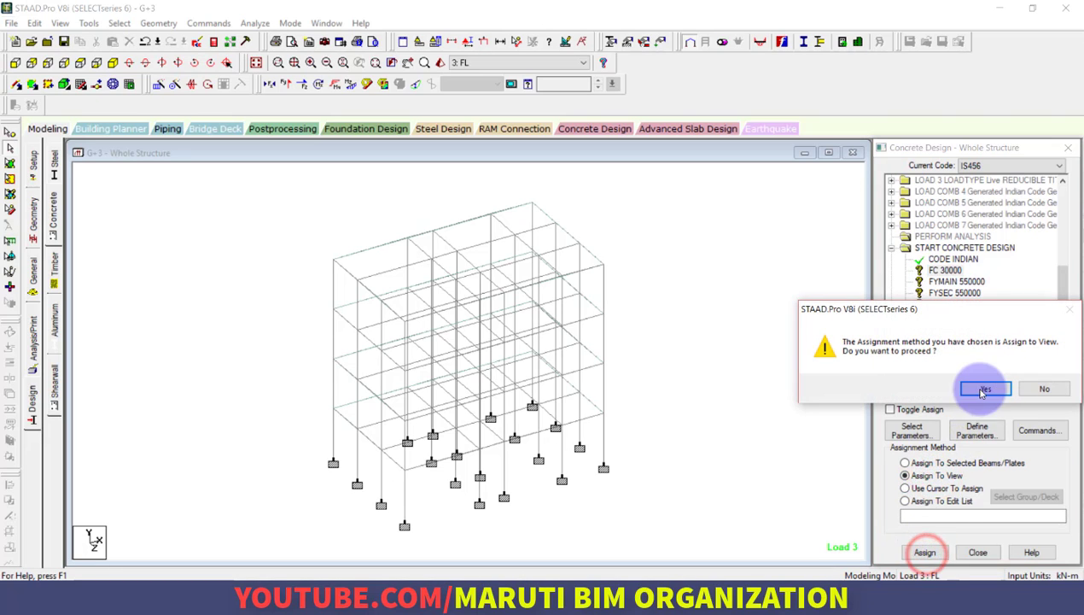
pyautogui.click(910, 387)
# Assign the FYMAIN 550000 parameter to the entire structure with the Assign To View method
pyautogui.click(954, 282)
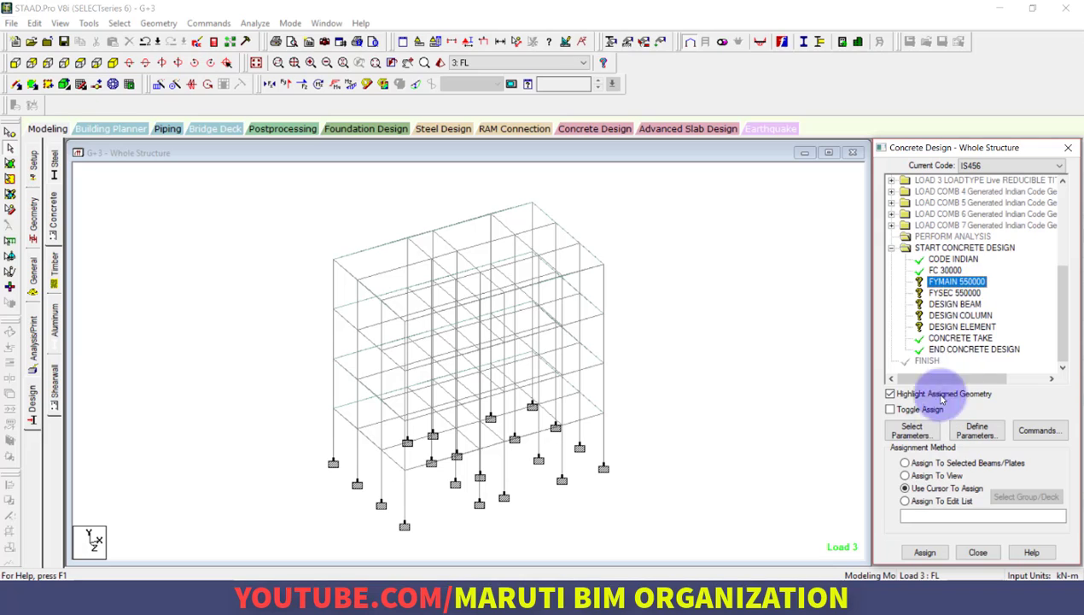
pyautogui.click(938, 475)
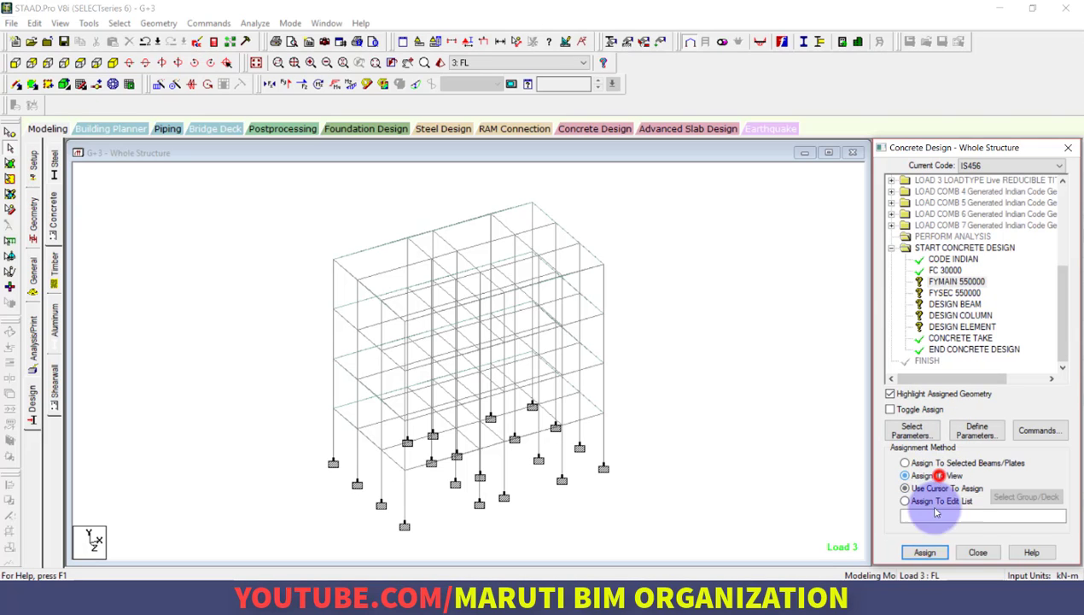
pyautogui.click(925, 552)
pyautogui.click(978, 385)
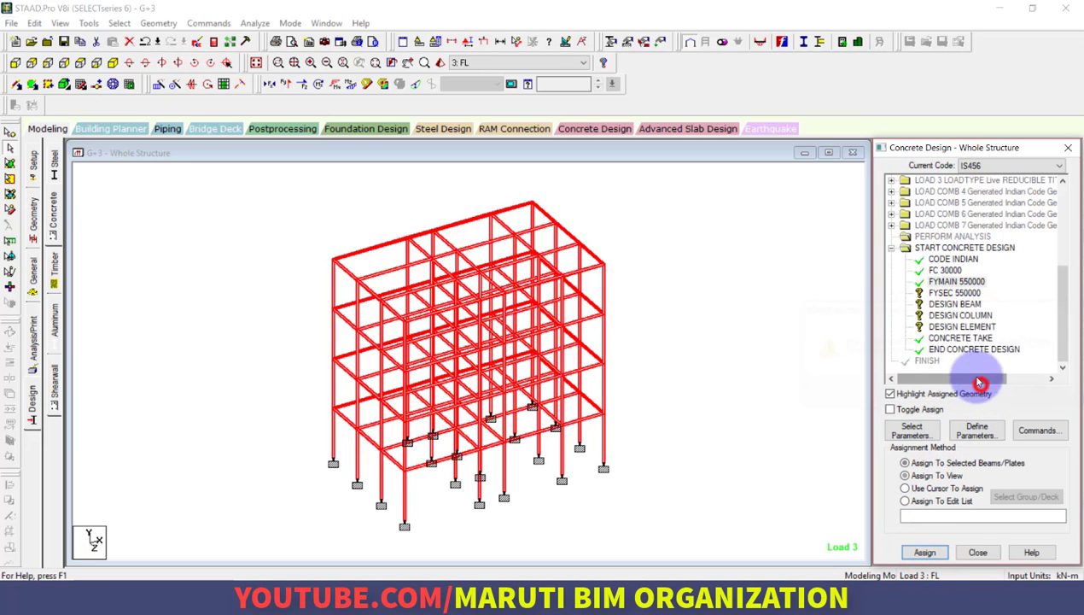
# Assign the FYSEC 550000 parameter to the entire structure with the Assign To View method
pyautogui.click(954, 292)
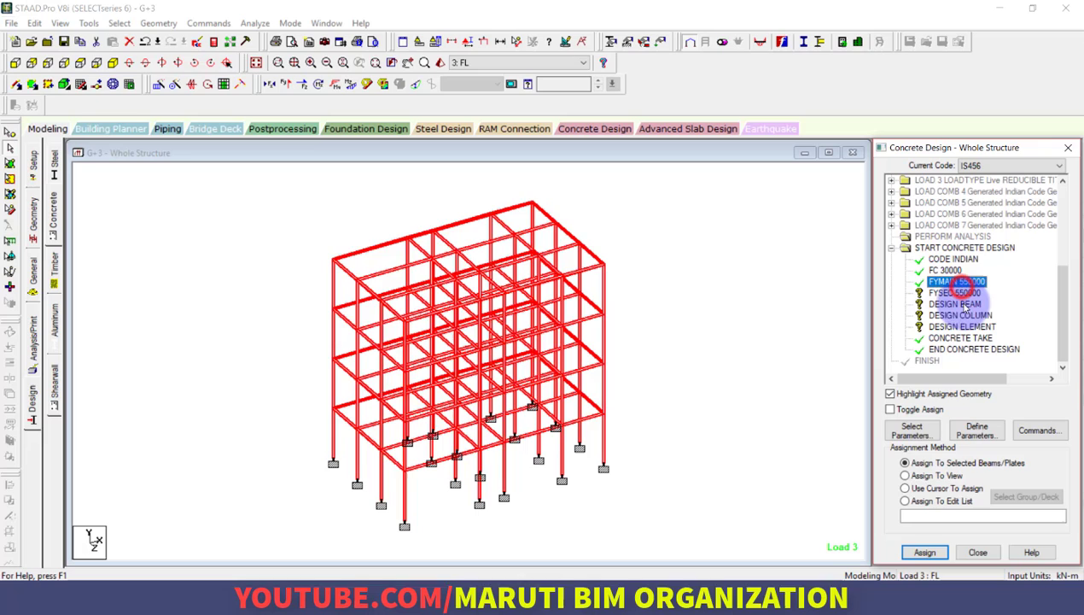
pyautogui.click(922, 476)
pyautogui.click(926, 552)
pyautogui.click(984, 390)
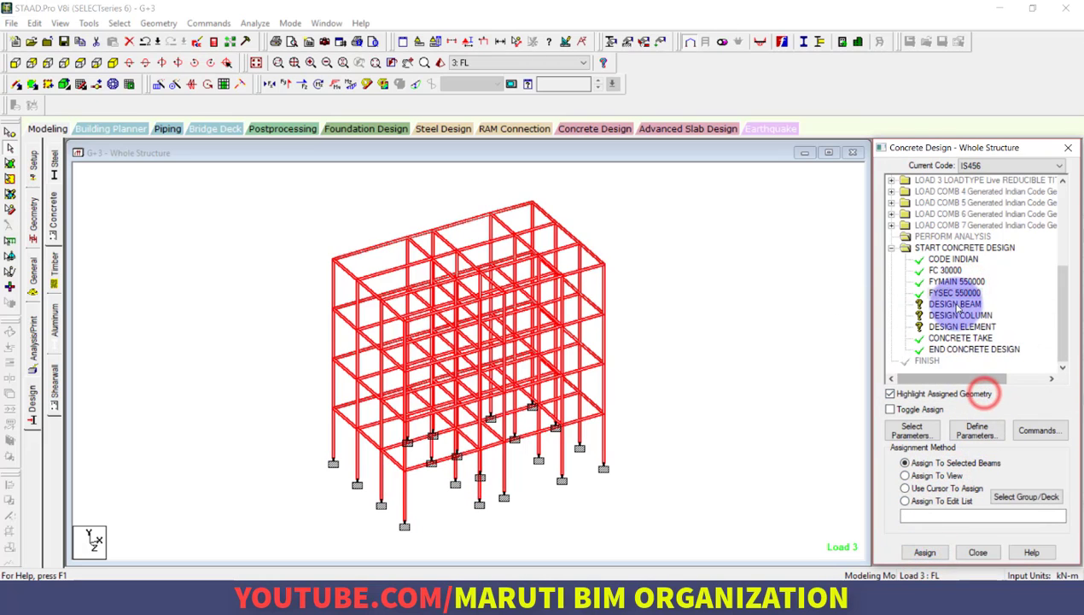
# Choose the DESIGN BEAM command and select all beams parallel to X, accepting the automatic save of the file
pyautogui.click(954, 304)
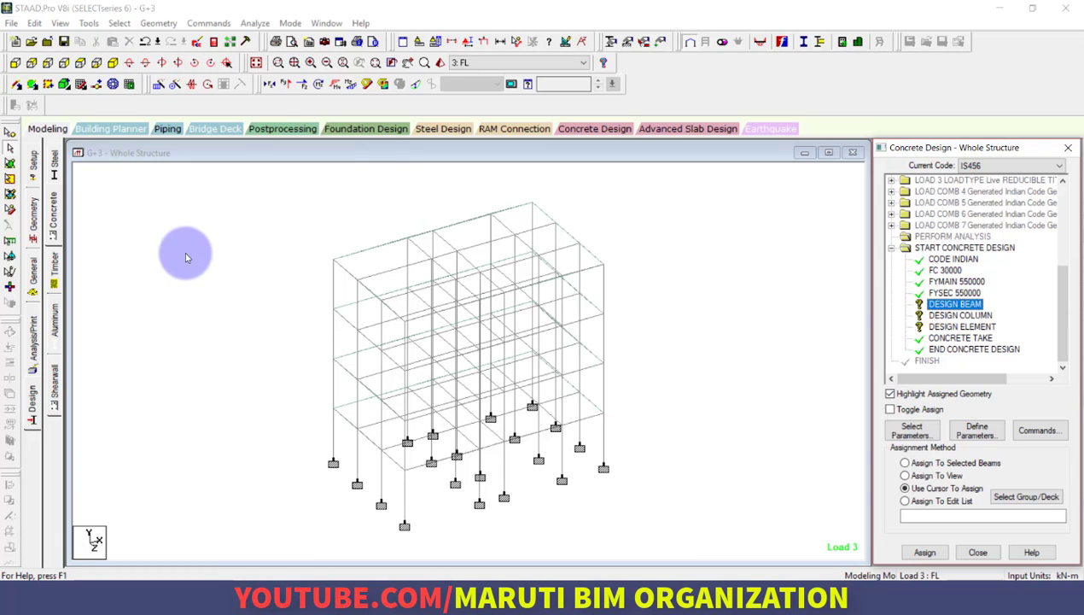
pyautogui.click(954, 304)
pyautogui.click(277, 245)
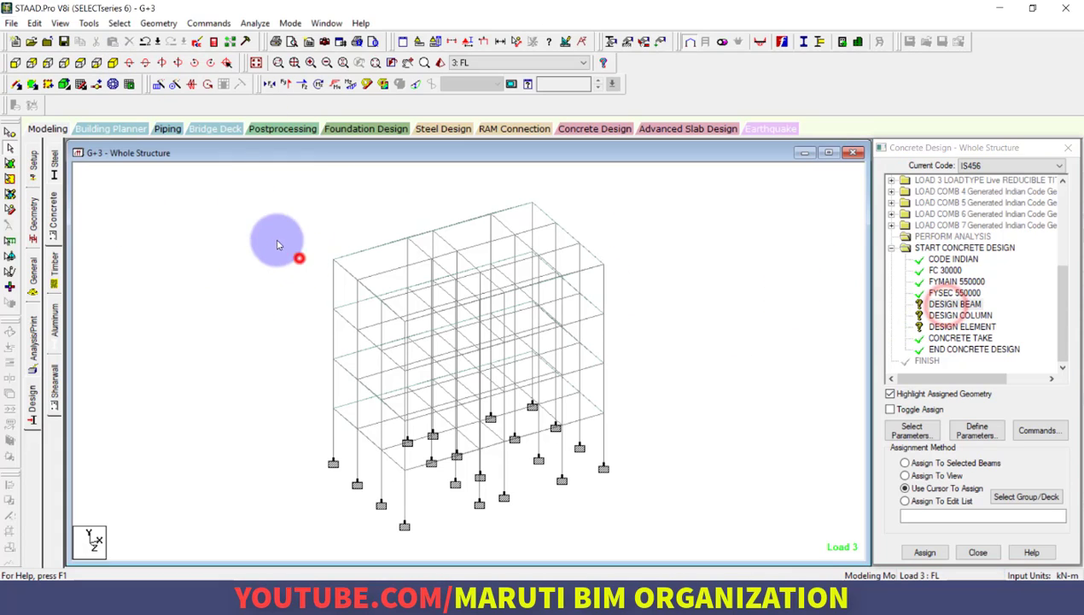
pyautogui.click(158, 22)
pyautogui.click(99, 24)
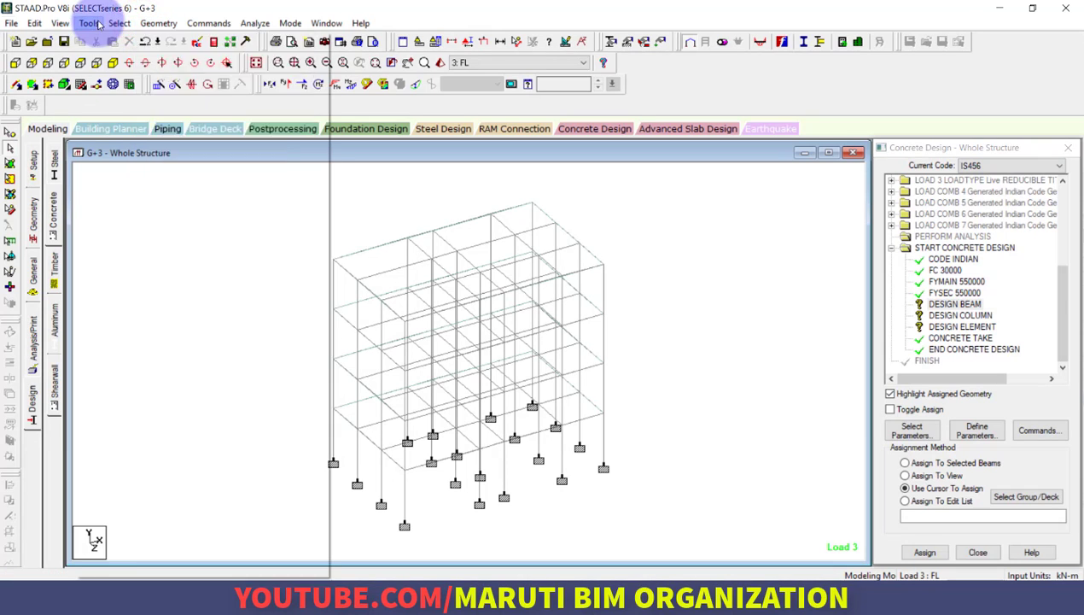
pyautogui.moveTo(120, 23)
pyautogui.moveTo(272, 277)
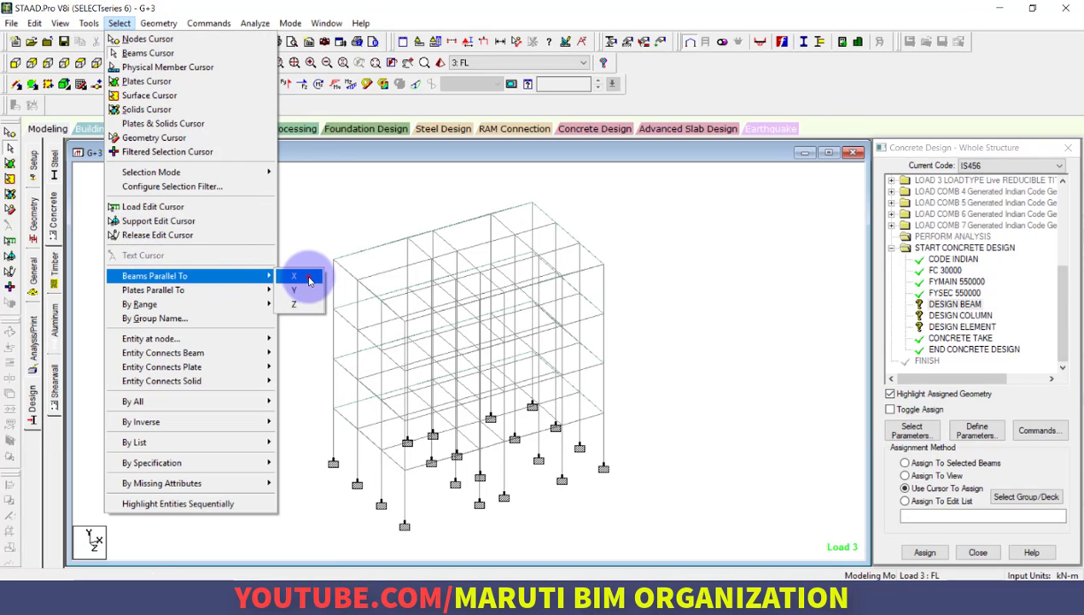
pyautogui.click(309, 281)
pyautogui.click(119, 23)
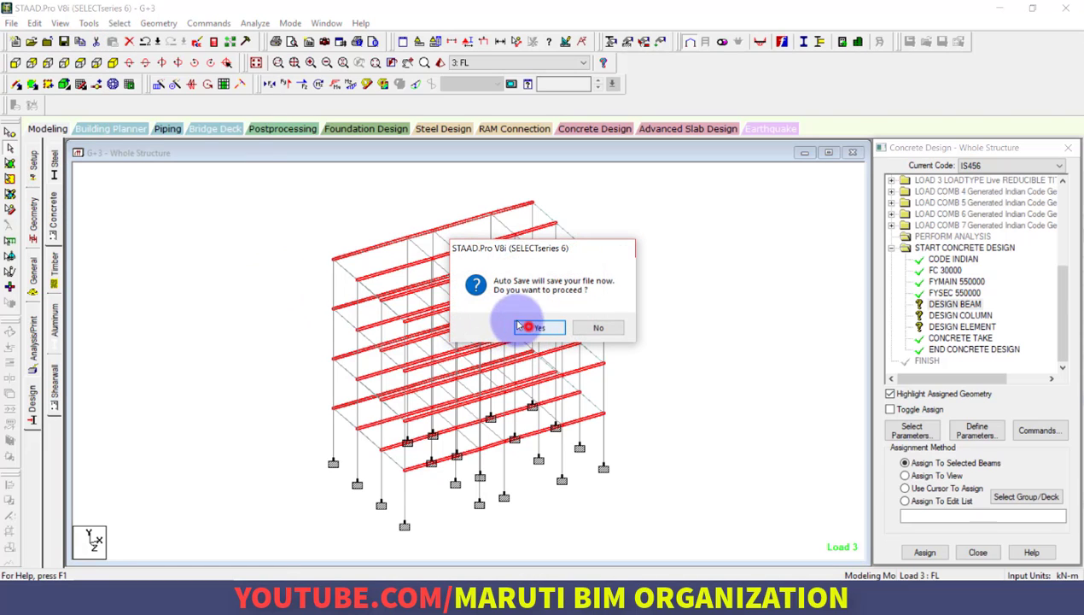
pyautogui.click(523, 326)
pyautogui.click(447, 333)
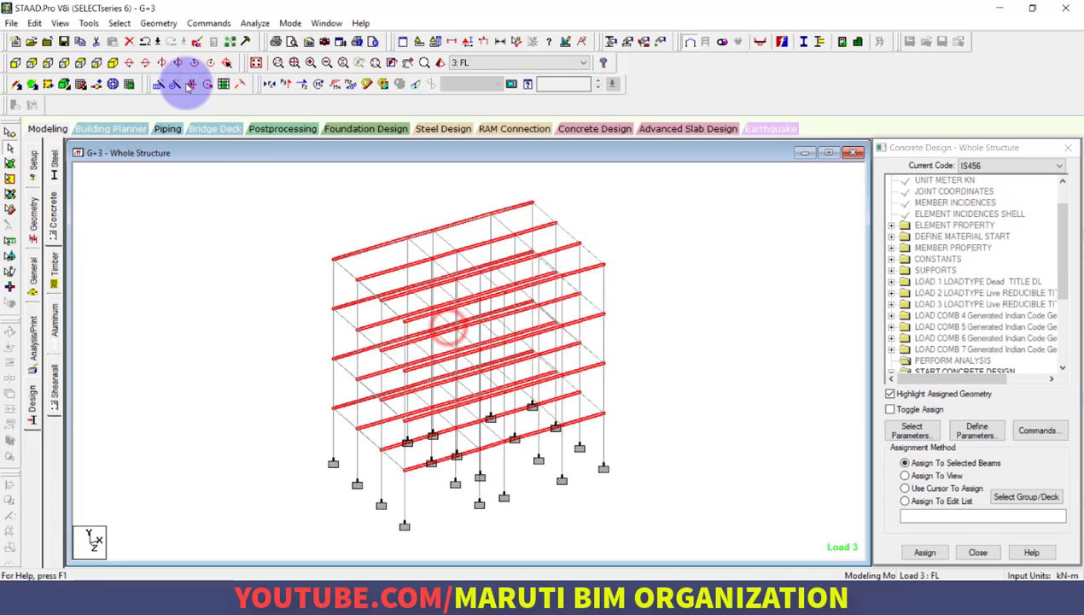
# Add all beams parallel to Z to the selection and assign DESIGN BEAM to the selected beams
pyautogui.click(120, 23)
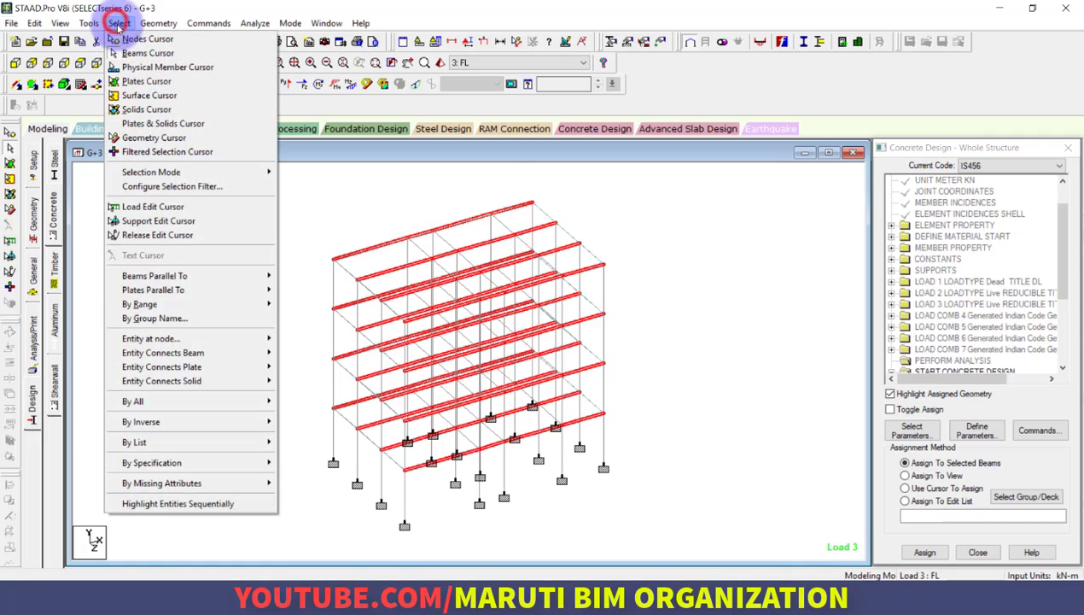
pyautogui.click(1062, 271)
pyautogui.click(120, 23)
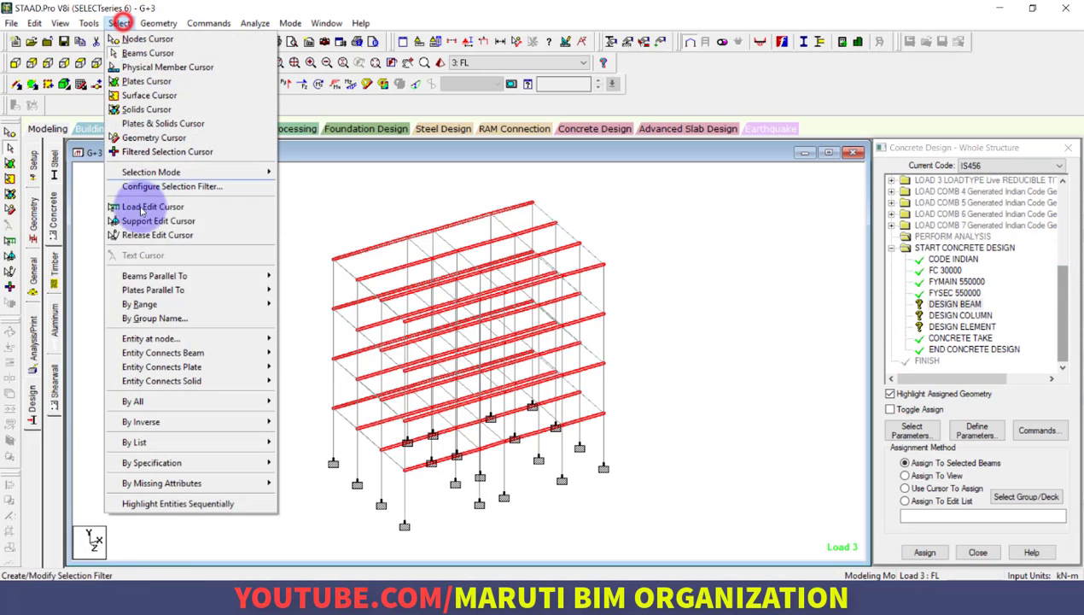
pyautogui.moveTo(206, 276)
pyautogui.click(305, 304)
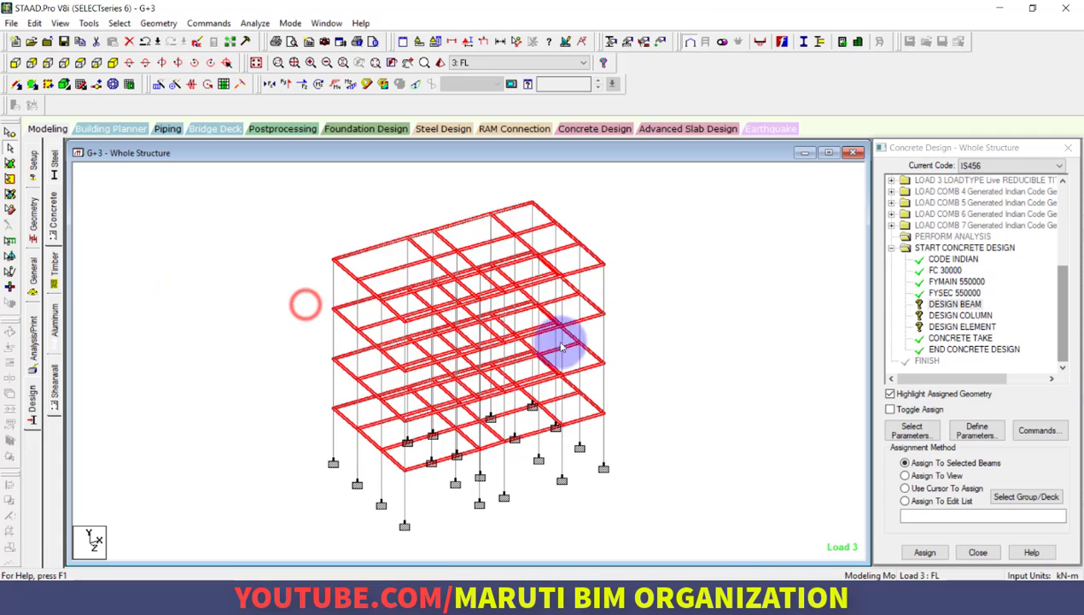
pyautogui.click(935, 551)
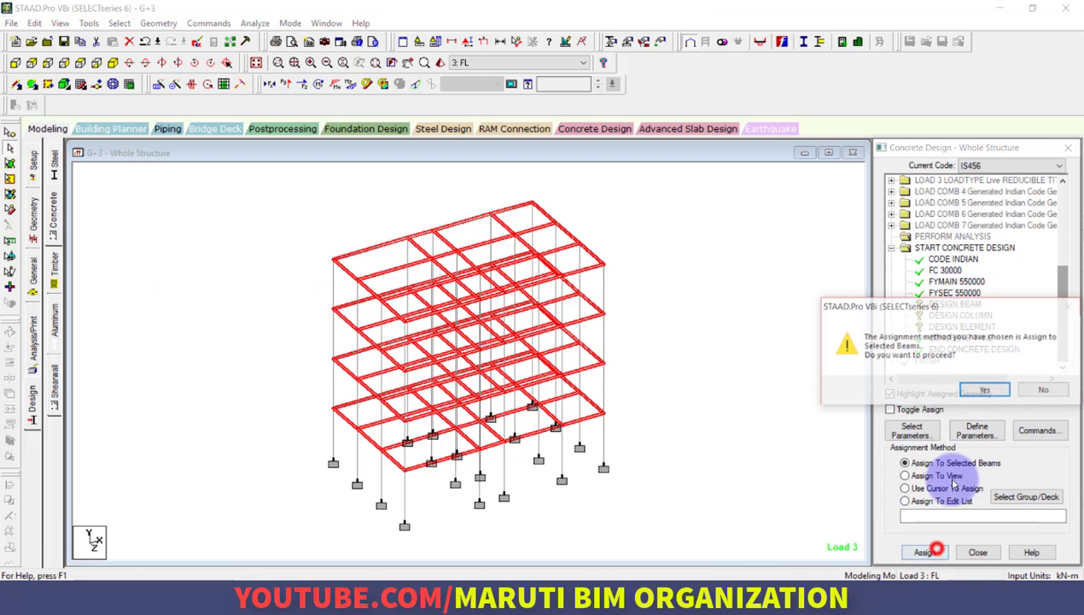
pyautogui.click(984, 389)
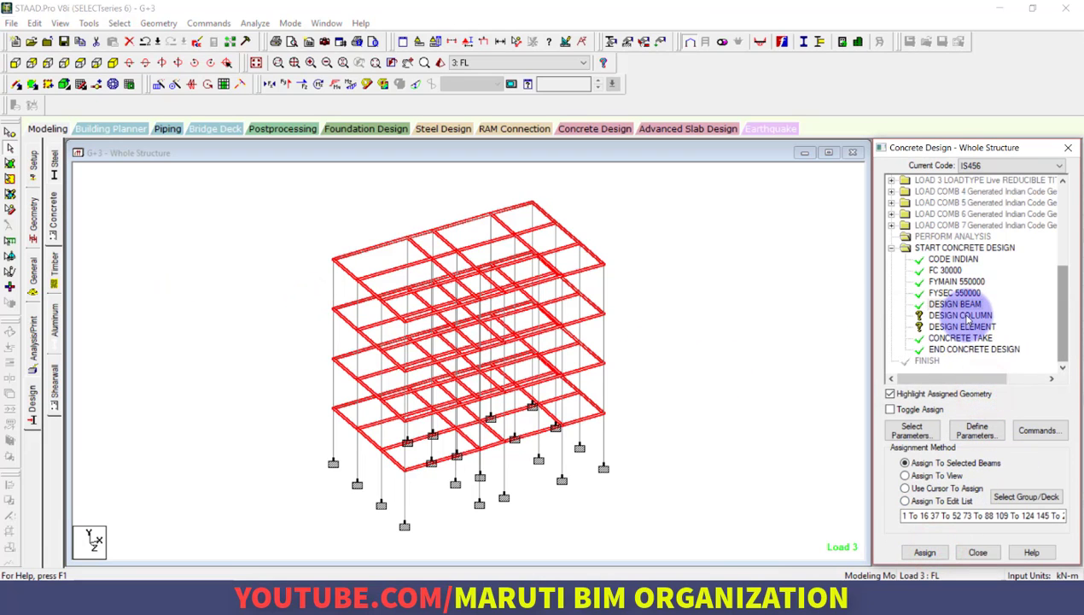
# Assign the DESIGN COLUMN command to all members parallel to Y
pyautogui.click(960, 315)
pyautogui.click(119, 23)
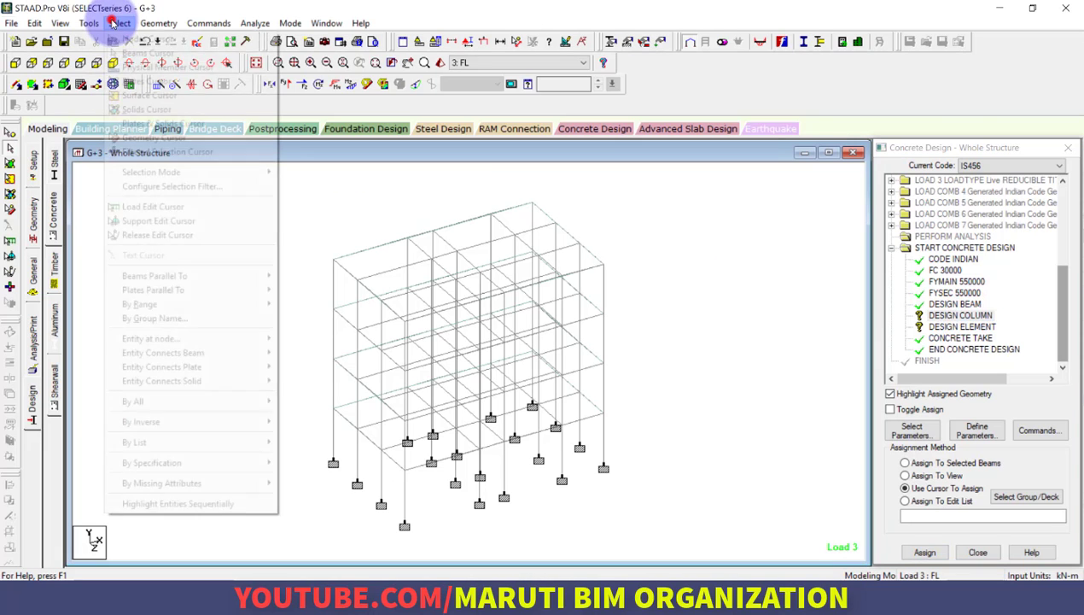
pyautogui.click(162, 275)
pyautogui.click(305, 292)
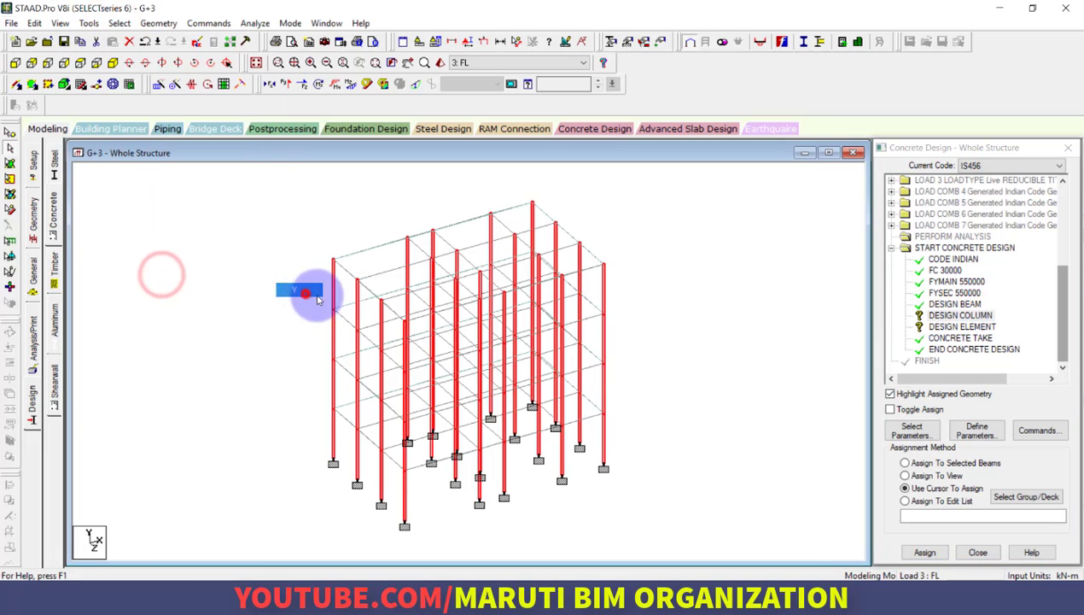
pyautogui.click(925, 551)
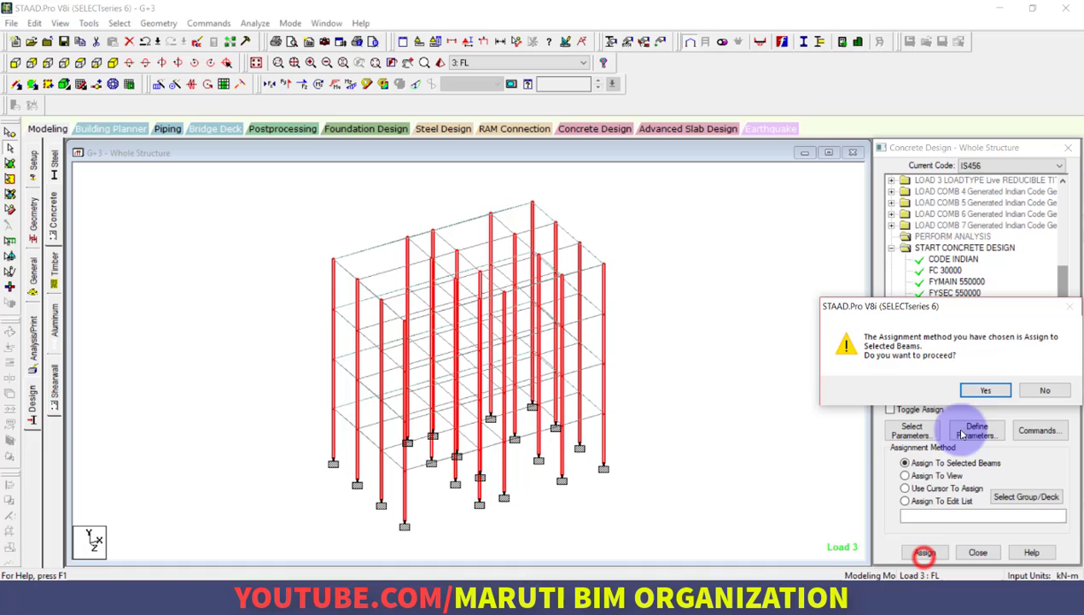
pyautogui.click(982, 391)
# Assign the DESIGN ELEMENT command to all slab plates with the Assign To View method, and clear the selection
pyautogui.click(962, 327)
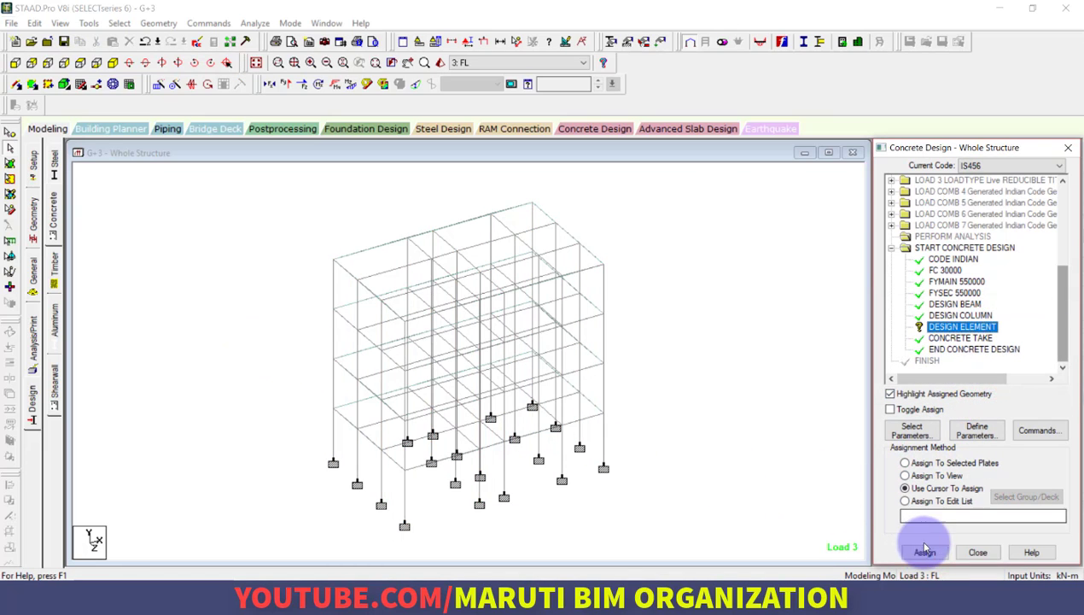
pyautogui.click(905, 474)
pyautogui.click(925, 552)
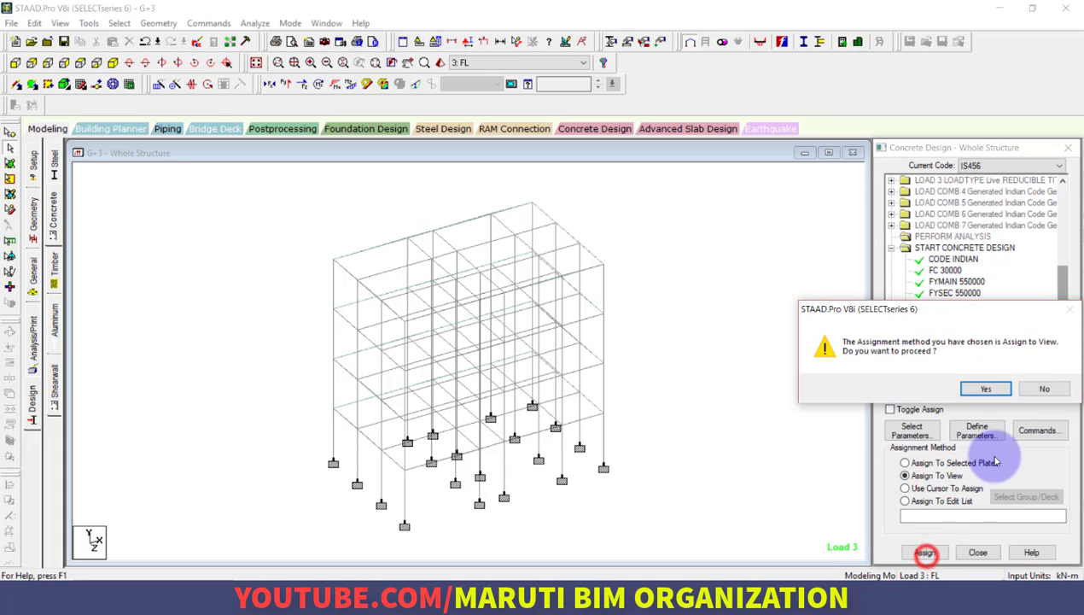
pyautogui.click(986, 388)
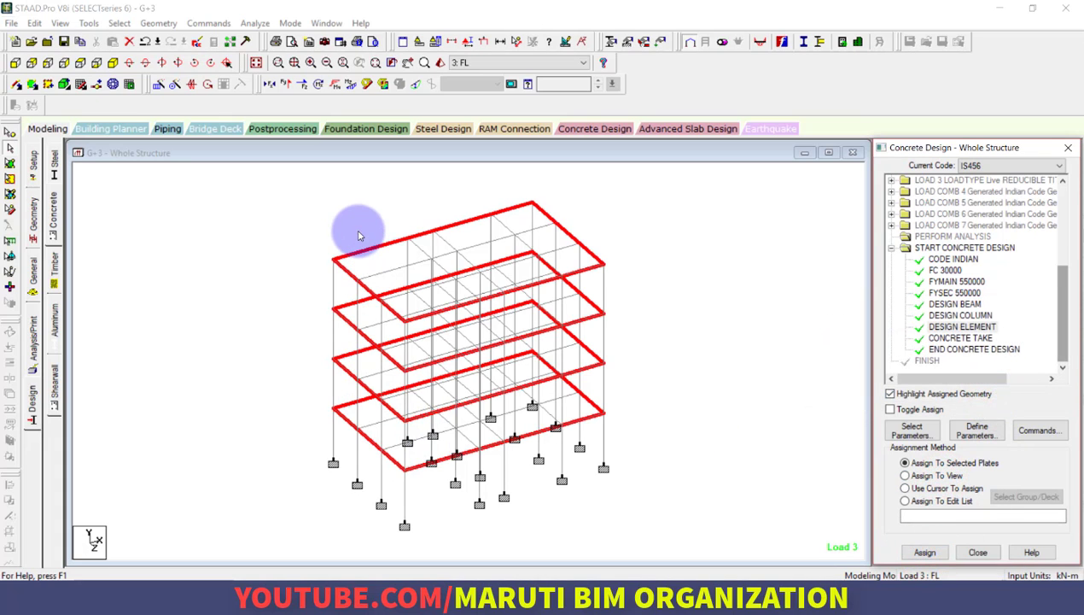
pyautogui.click(291, 227)
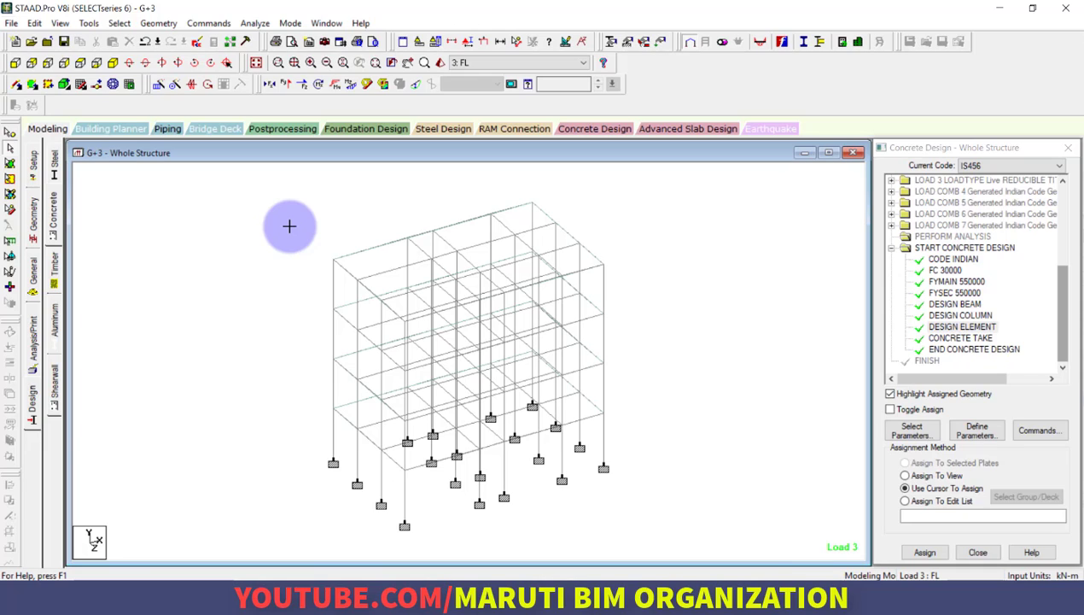
# Run the analysis and concrete design, and continue to post-processing mode
pyautogui.click(255, 24)
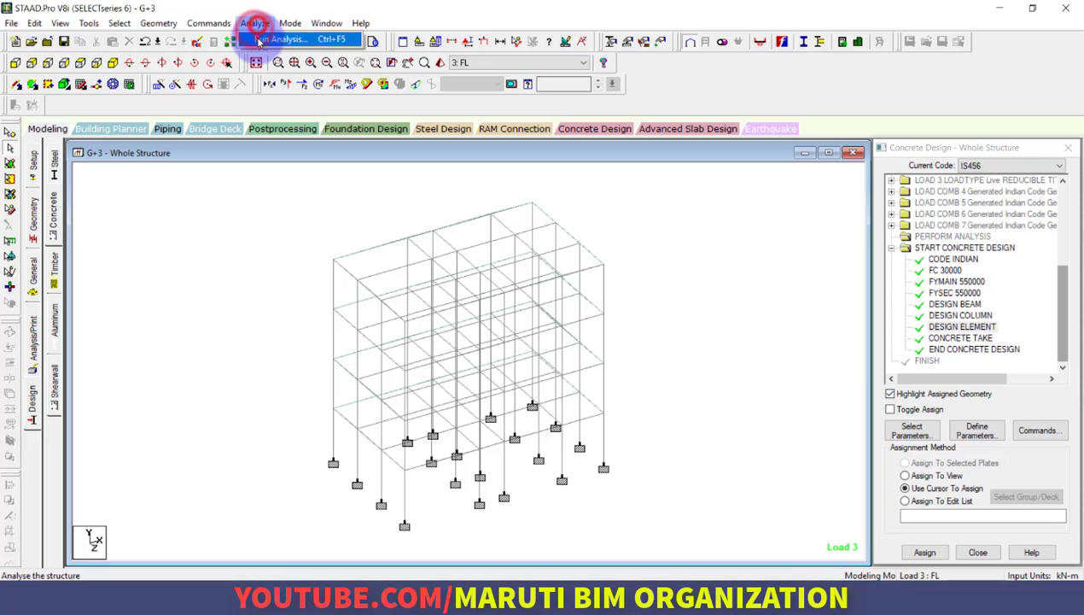
pyautogui.click(282, 36)
pyautogui.click(445, 329)
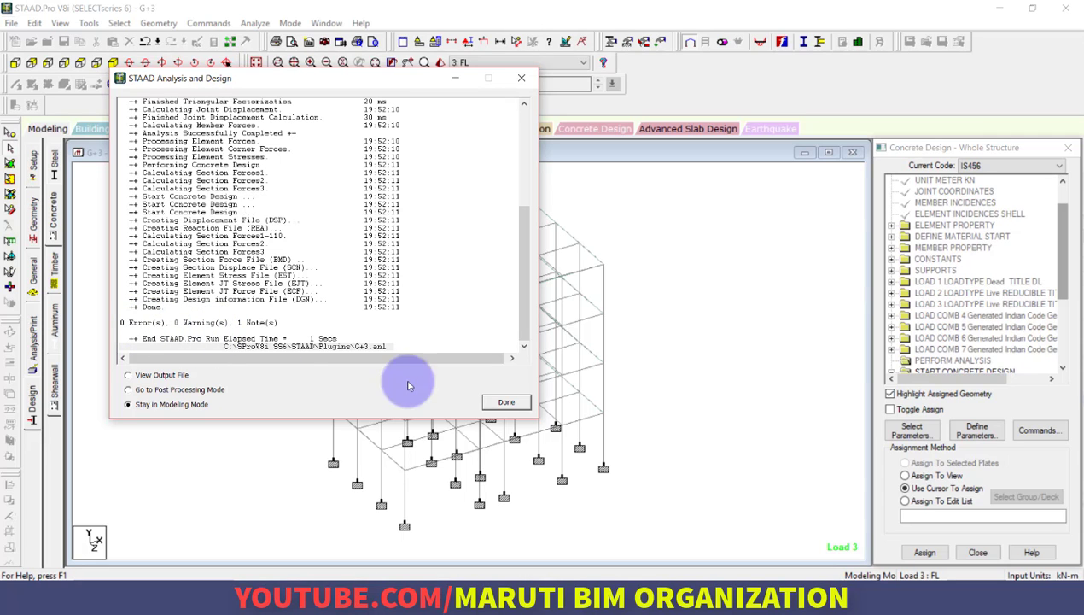
pyautogui.click(215, 389)
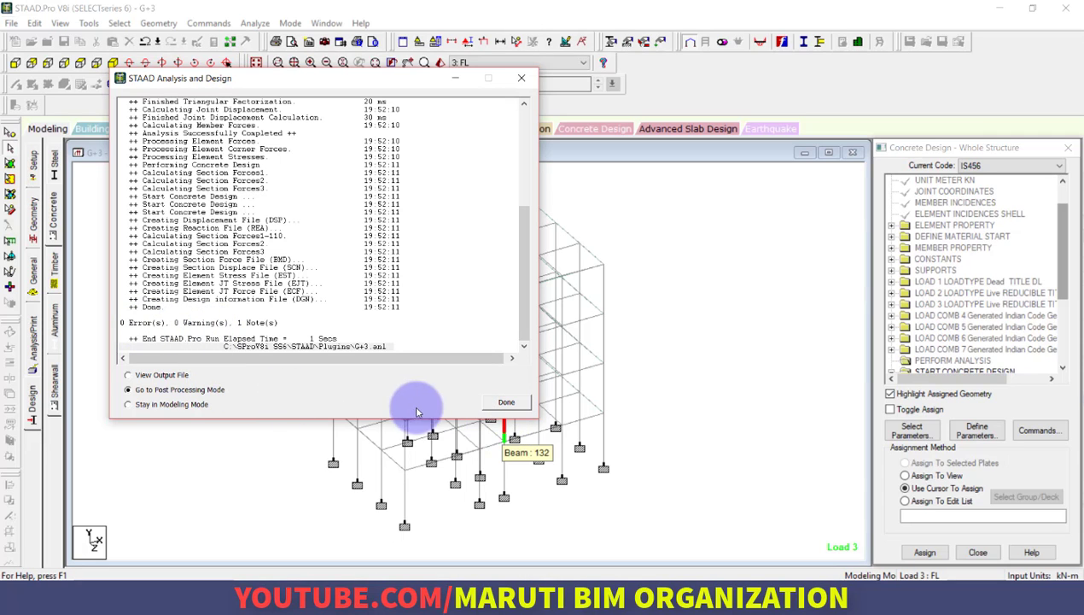
pyautogui.click(506, 401)
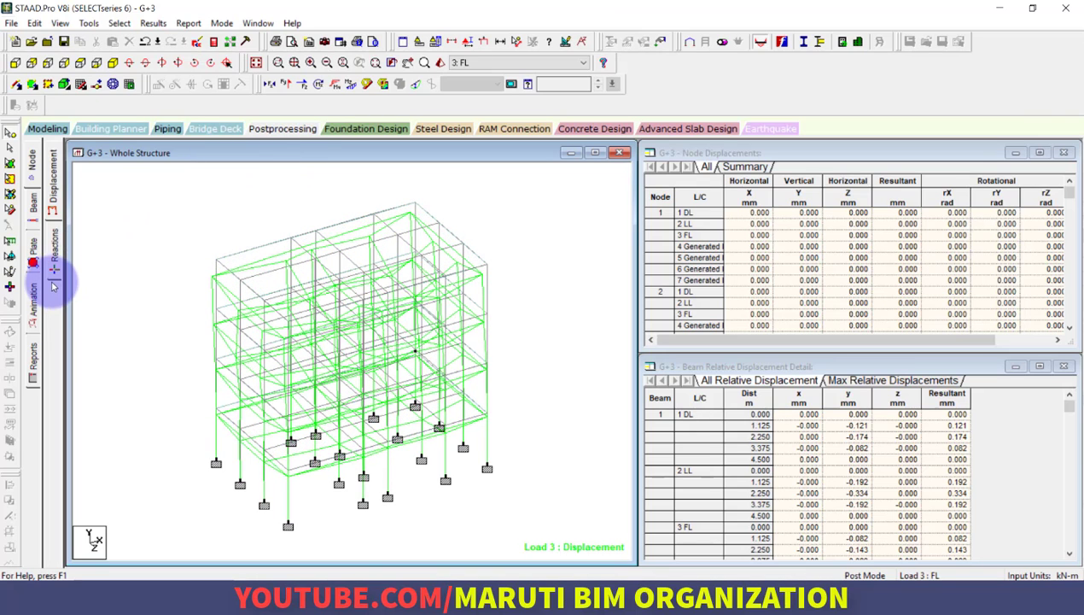
# Play the deflection animation of the whole structure
pyautogui.click(30, 297)
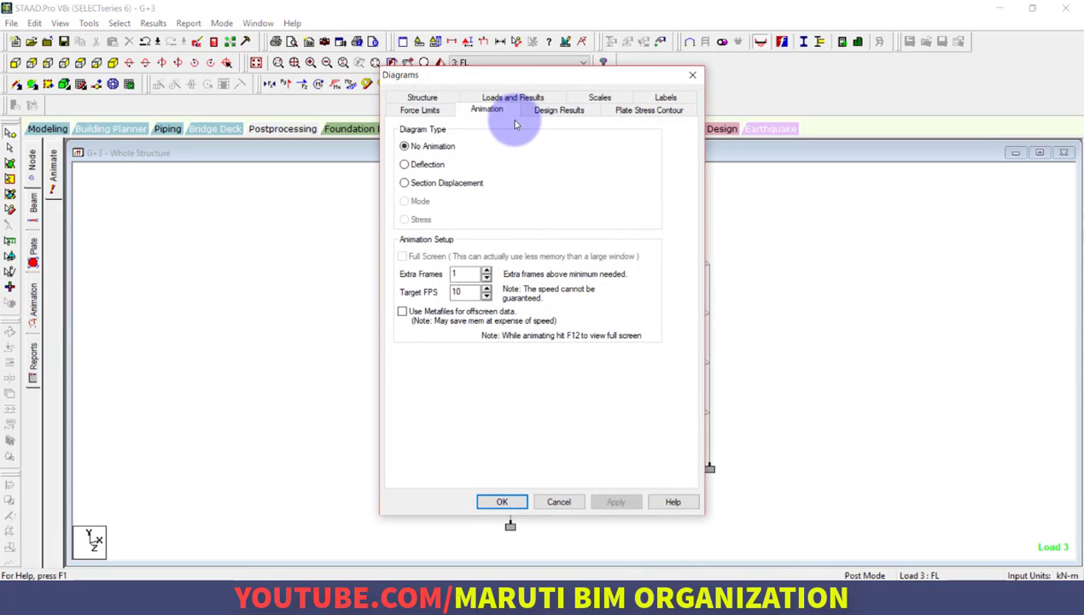
pyautogui.click(435, 163)
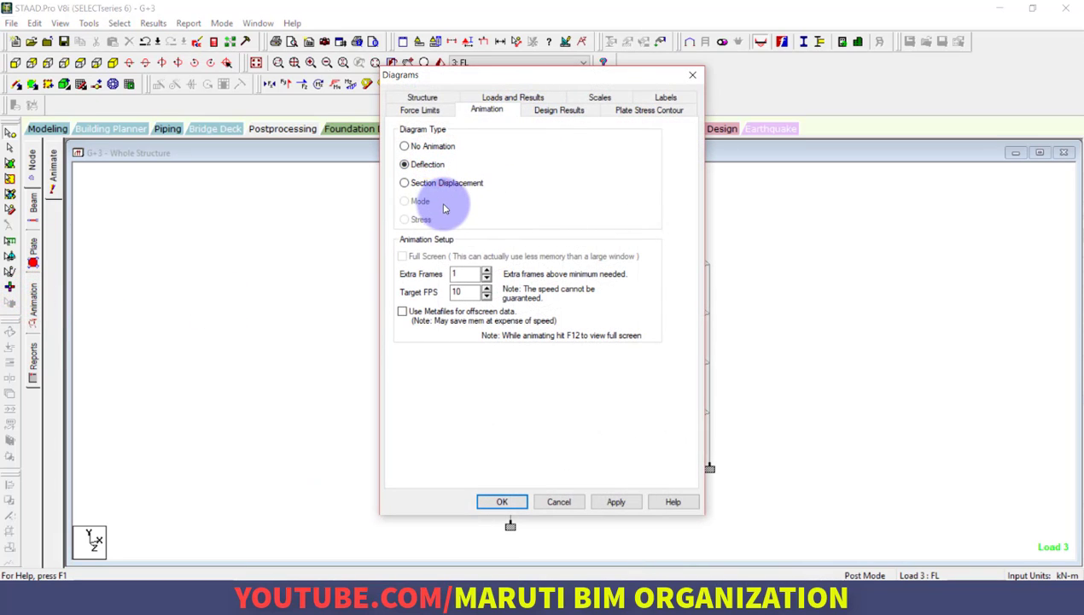
pyautogui.click(517, 503)
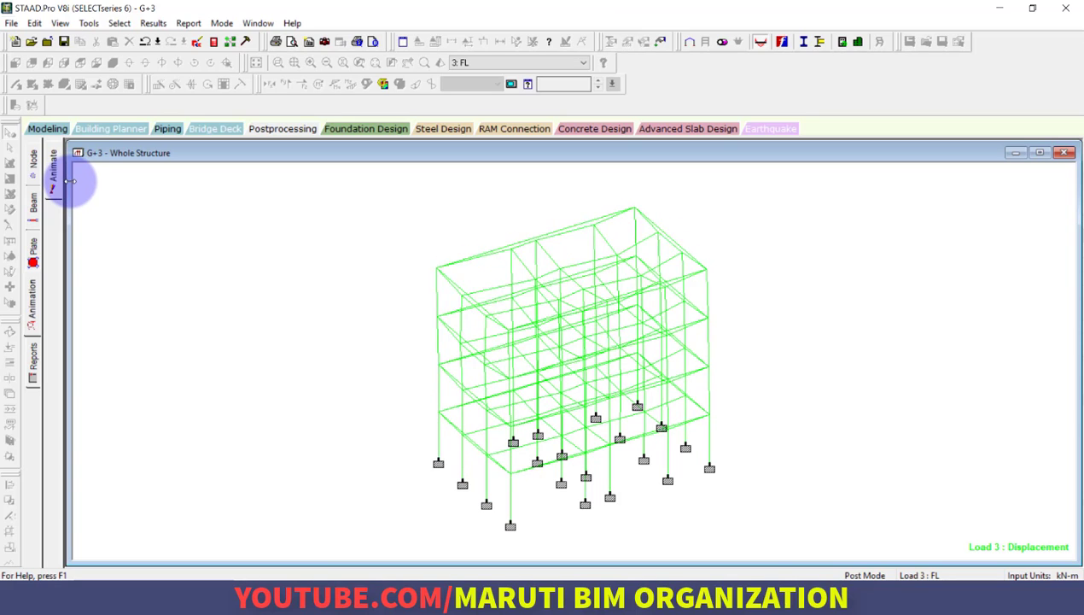
# Show the beam force results and open the concrete design details of beam 13 on the roof edge
pyautogui.click(32, 205)
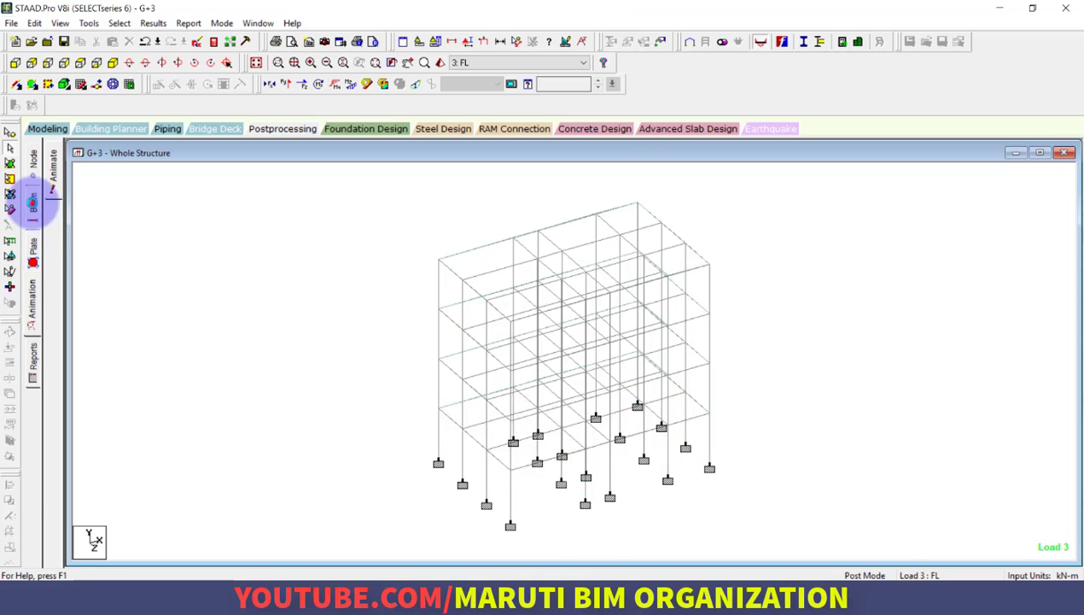
pyautogui.doubleClick(261, 250)
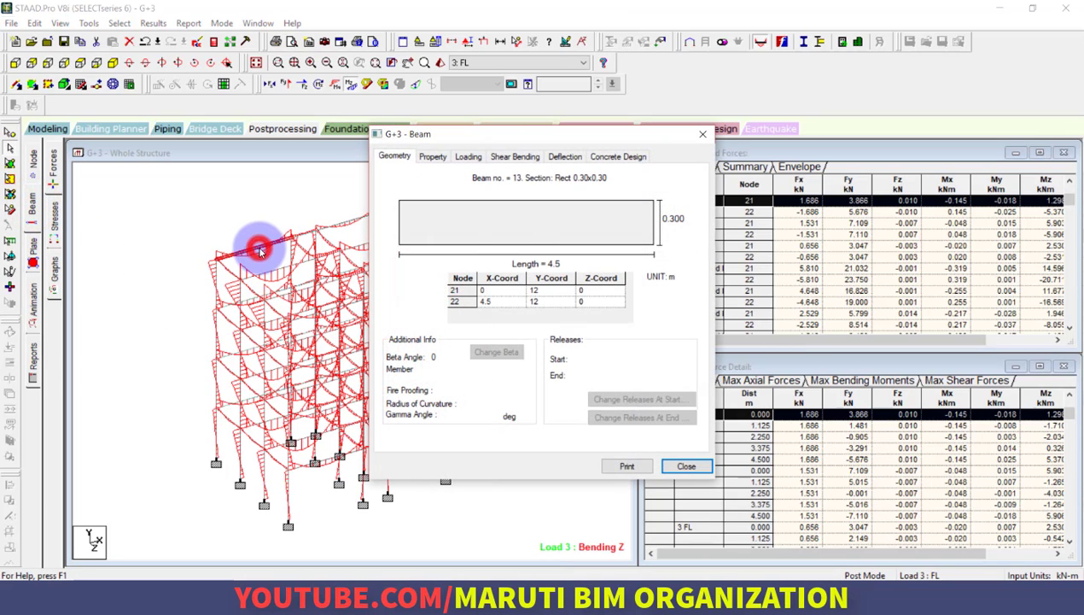
pyautogui.click(608, 156)
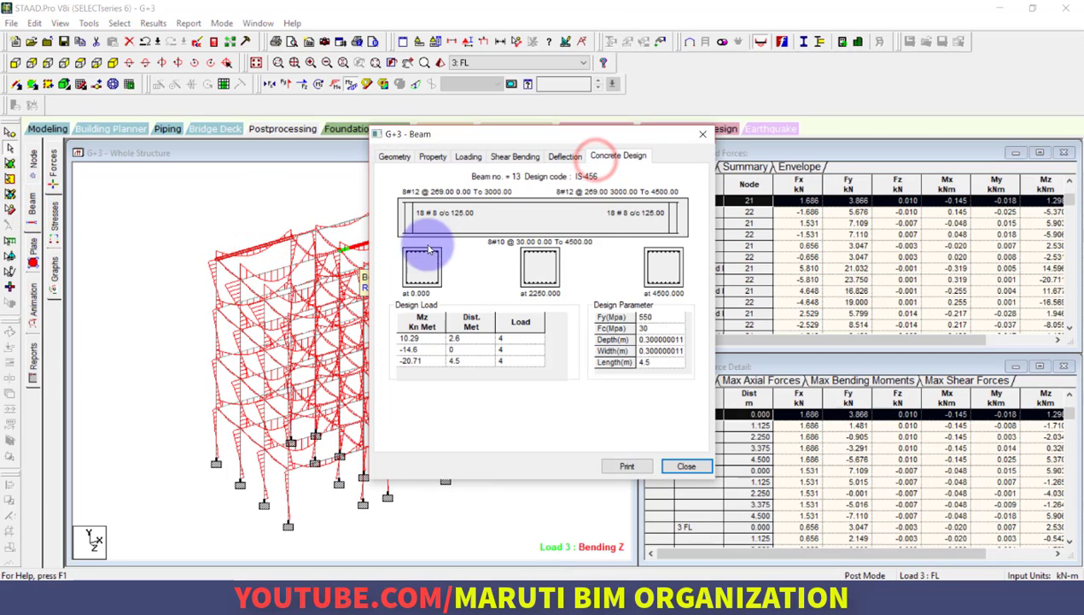
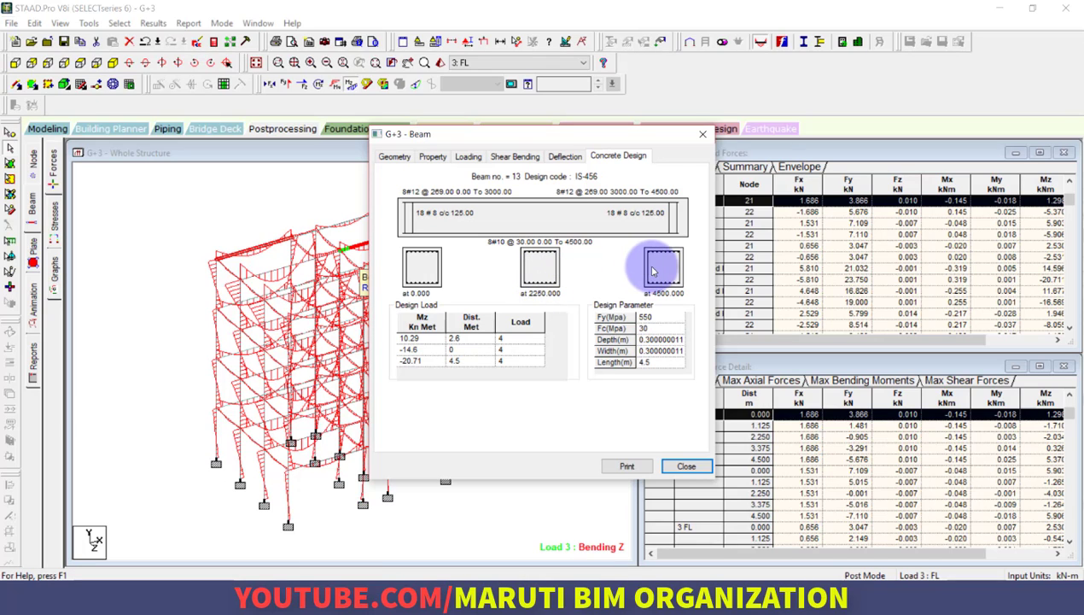
# Close the beam 13 details and examine the concrete design of column 144 on the building's outer corner
pyautogui.click(700, 136)
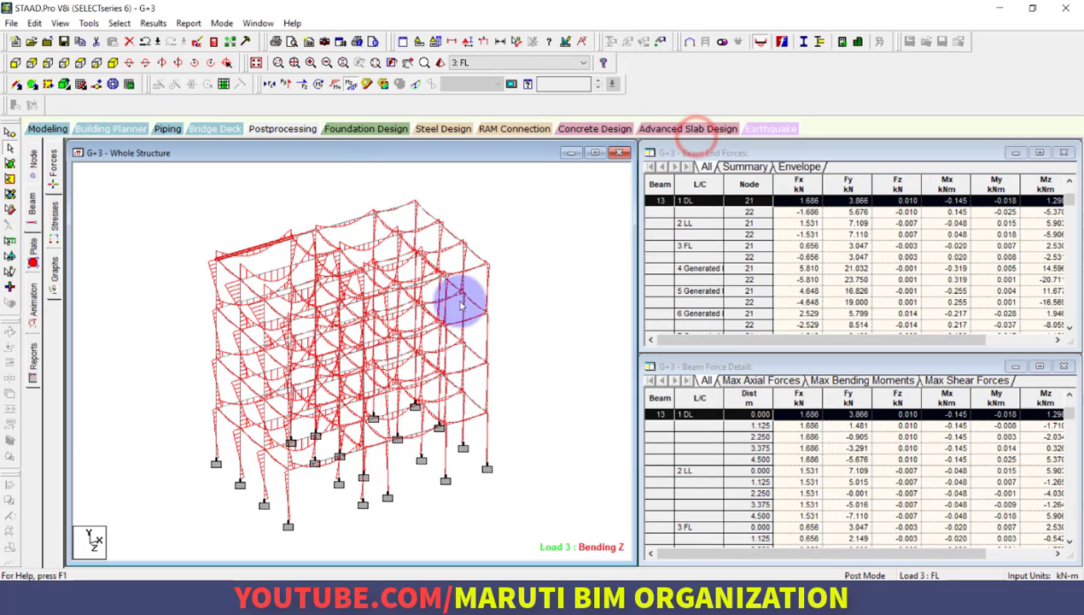
pyautogui.doubleClick(490, 290)
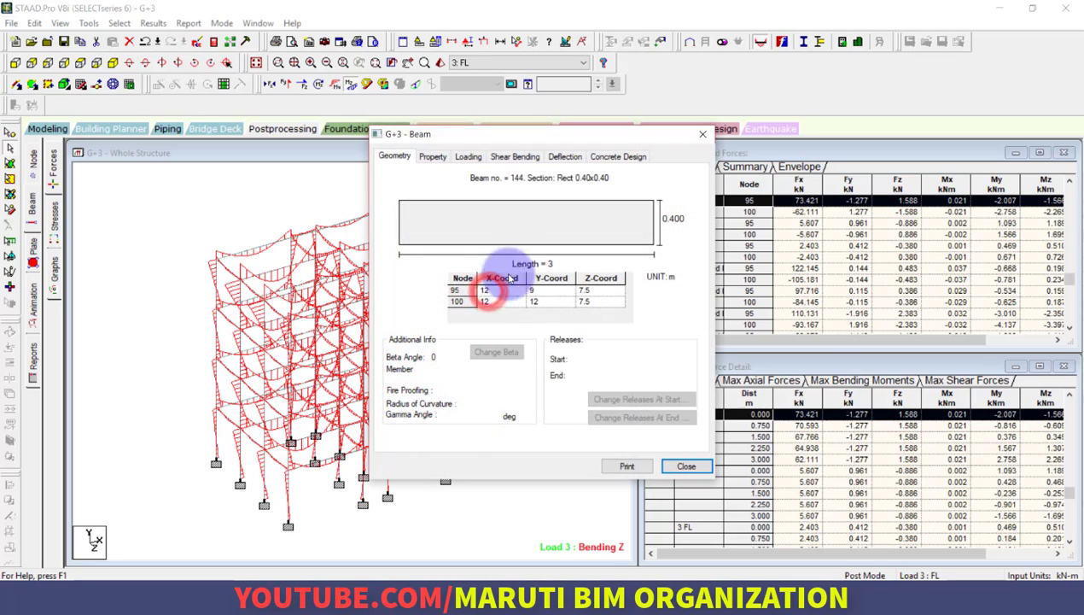
pyautogui.click(608, 155)
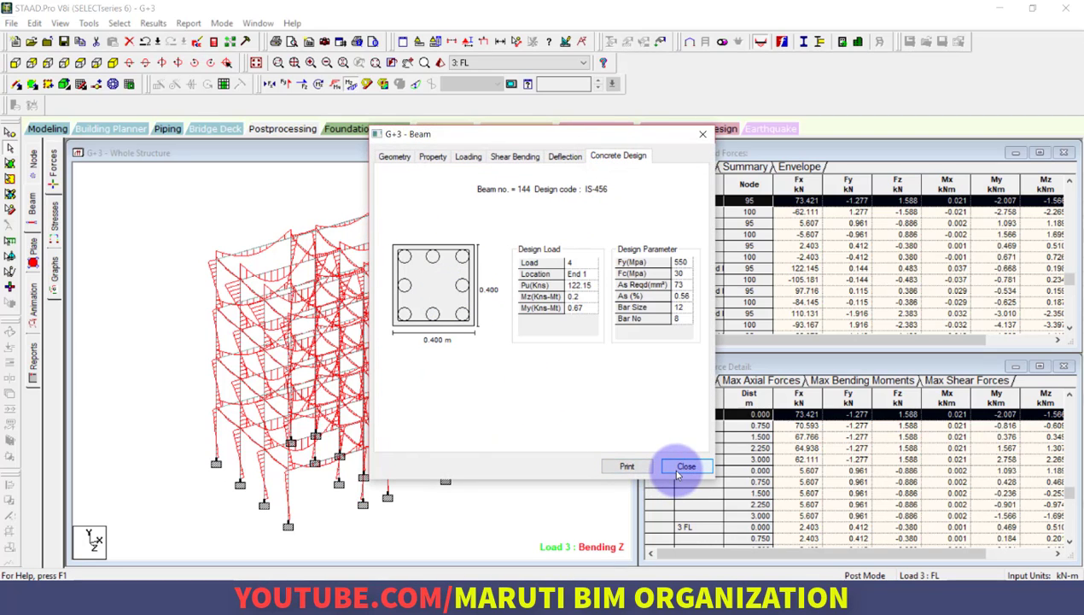
pyautogui.click(683, 467)
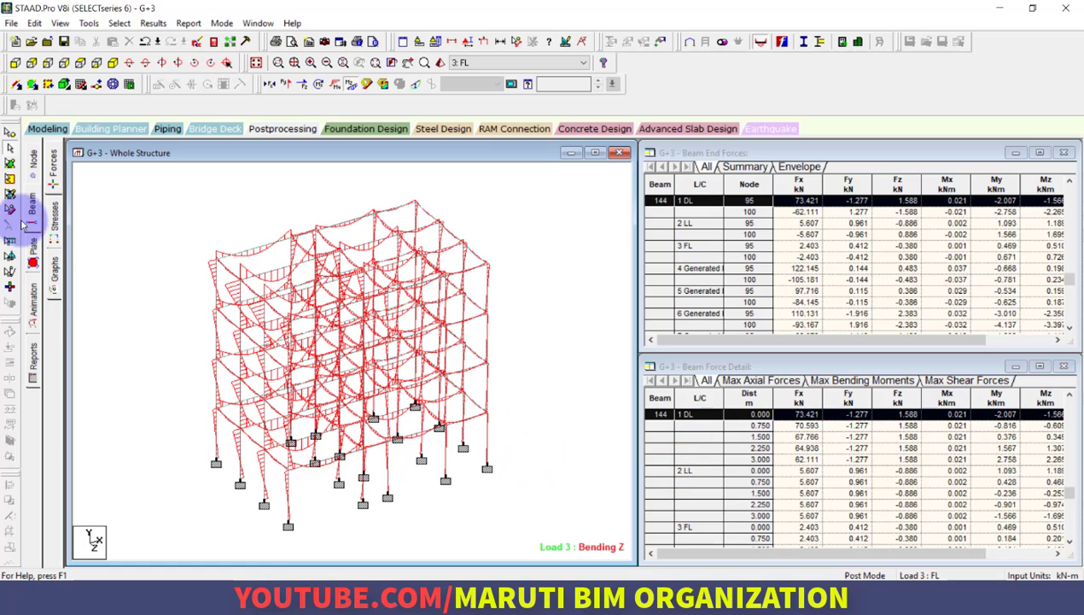
# Set up foundation design for all supports with all load cases included, and launch STAAD.foundation
pyautogui.click(51, 129)
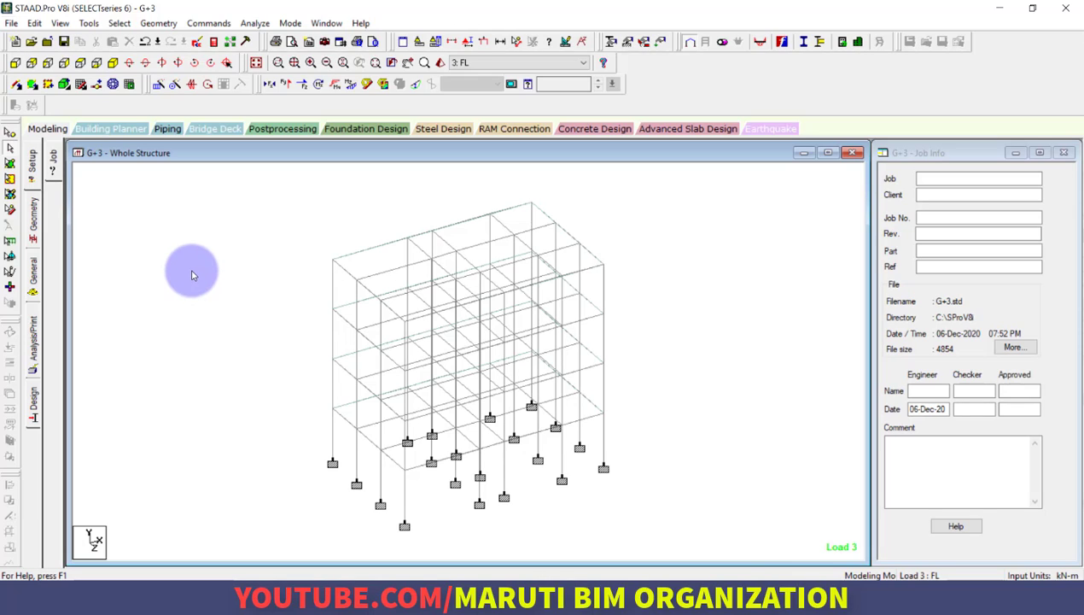
pyautogui.click(356, 134)
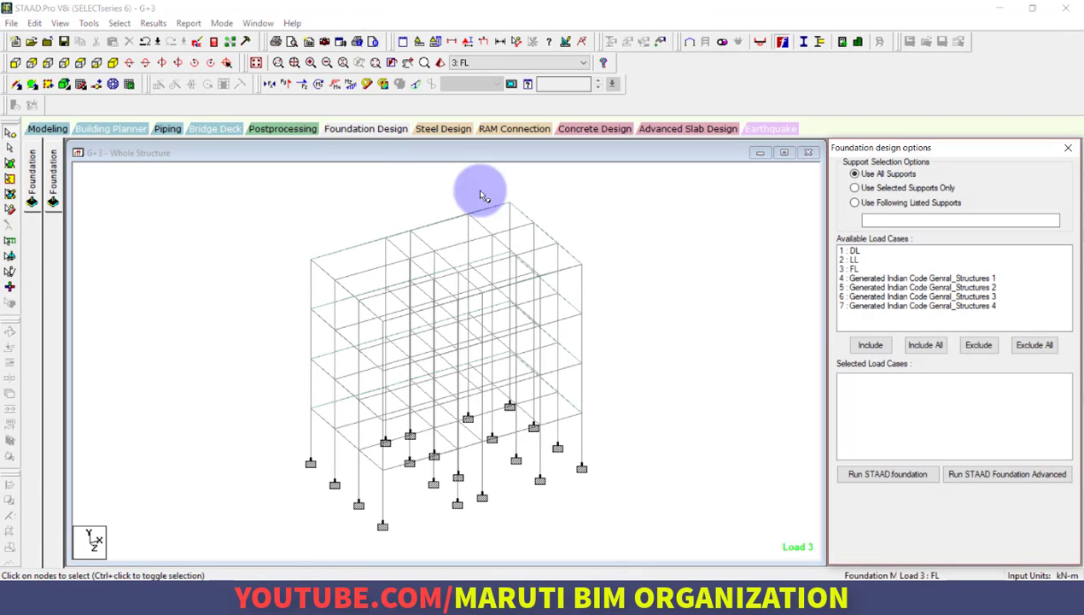
pyautogui.click(381, 128)
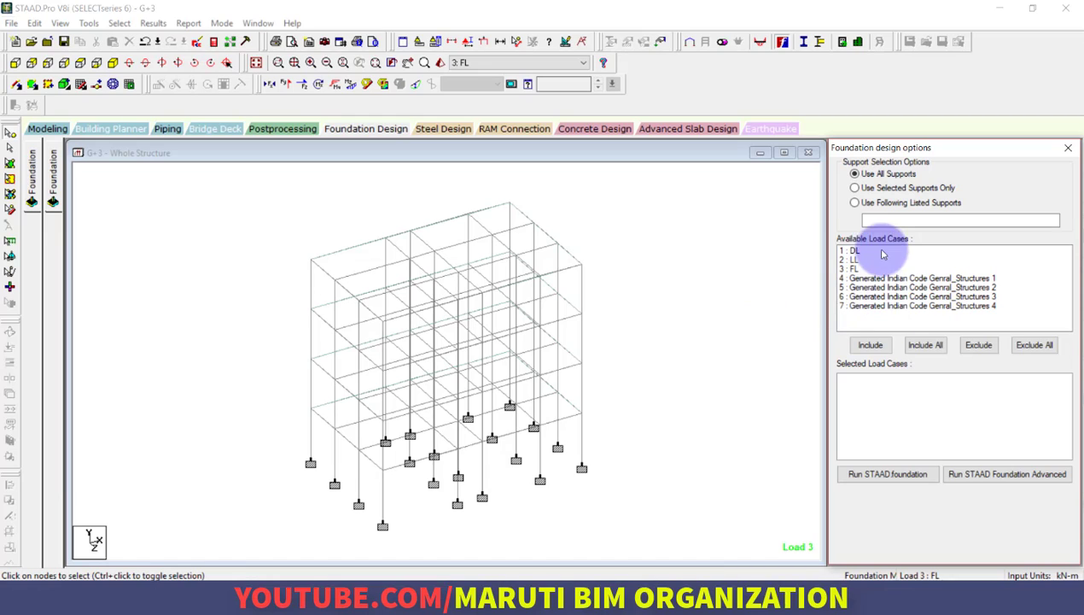
pyautogui.click(927, 348)
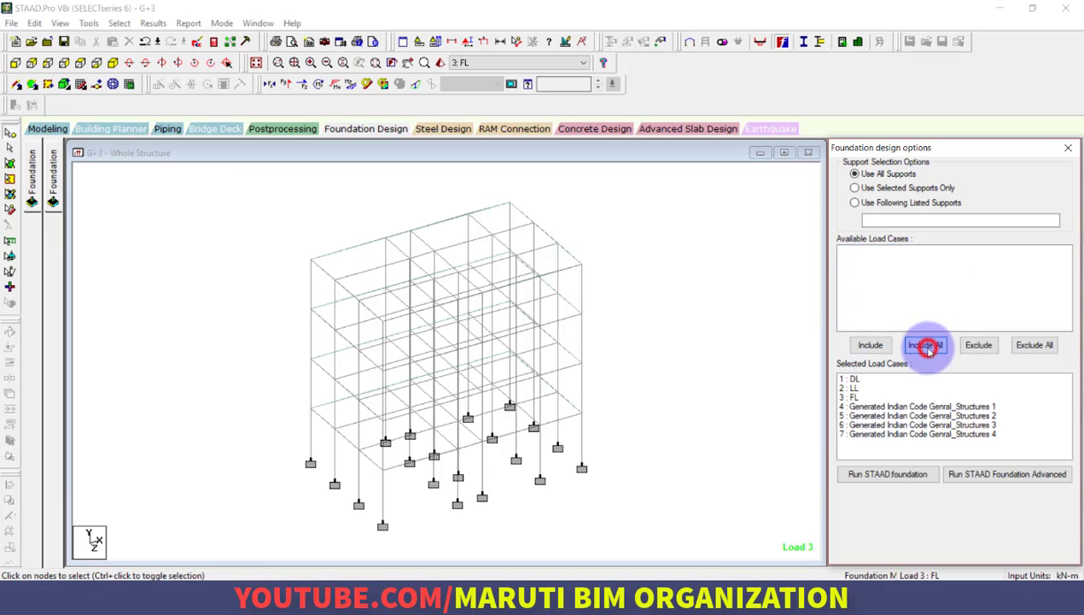
pyautogui.click(884, 476)
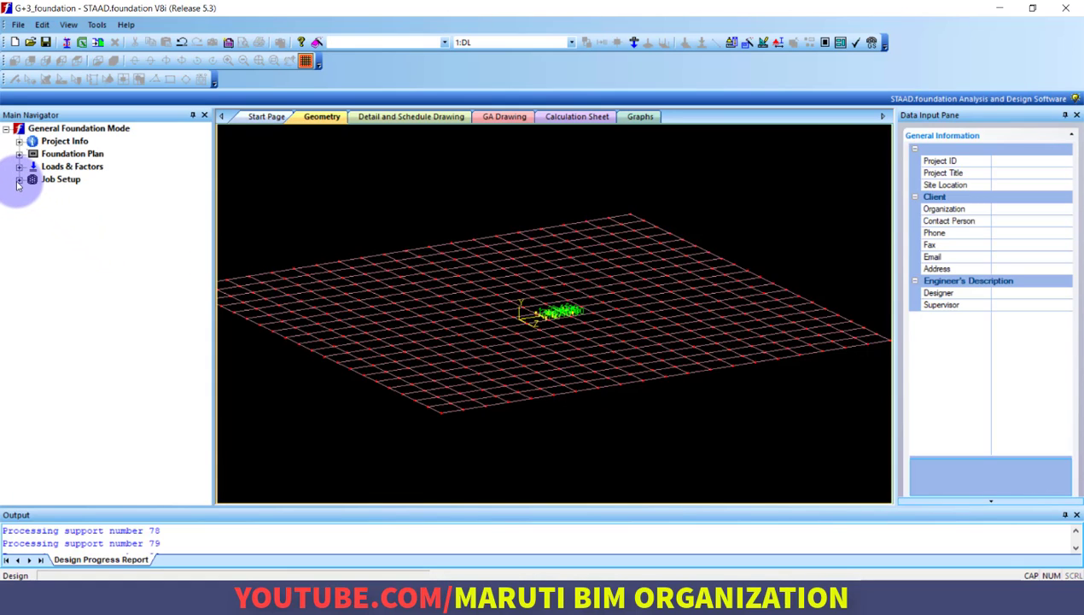
# Set up a new isolated footing job named G+3 with the Indian design code and SI units
pyautogui.click(18, 180)
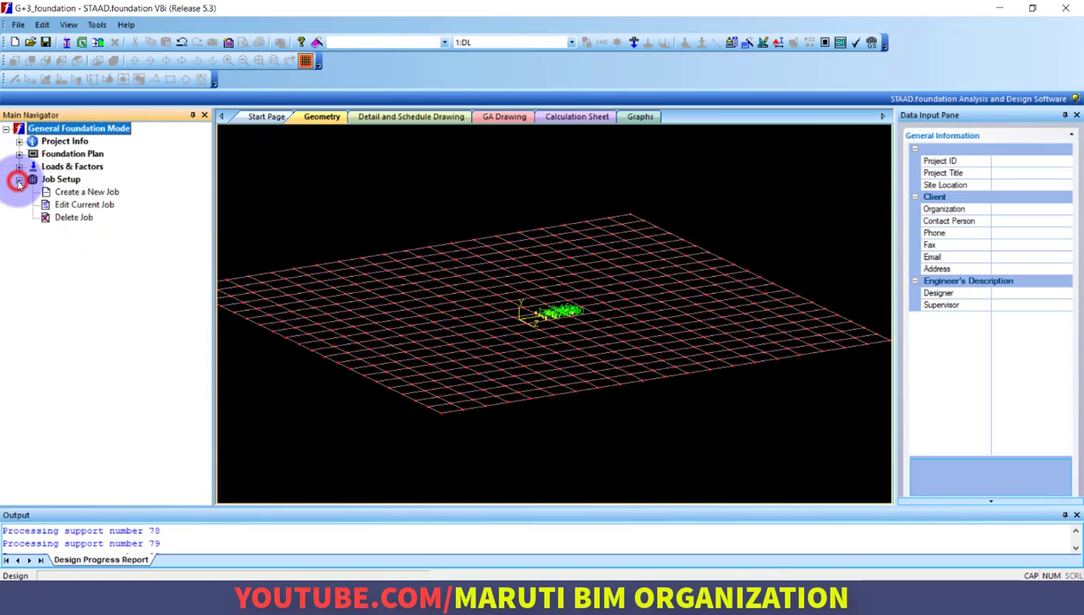
pyautogui.click(92, 193)
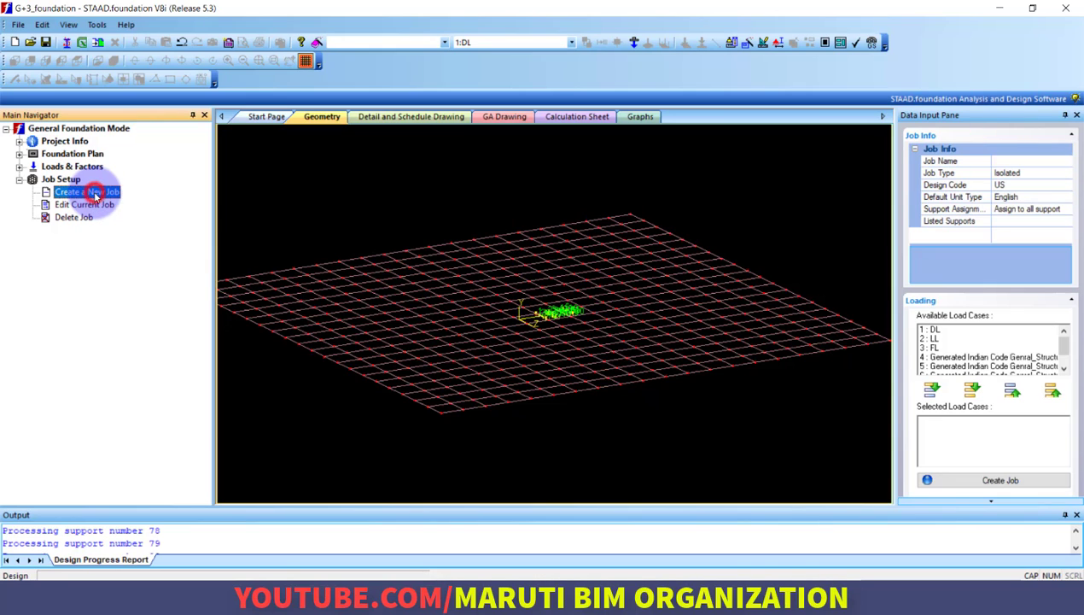
pyautogui.click(1021, 162)
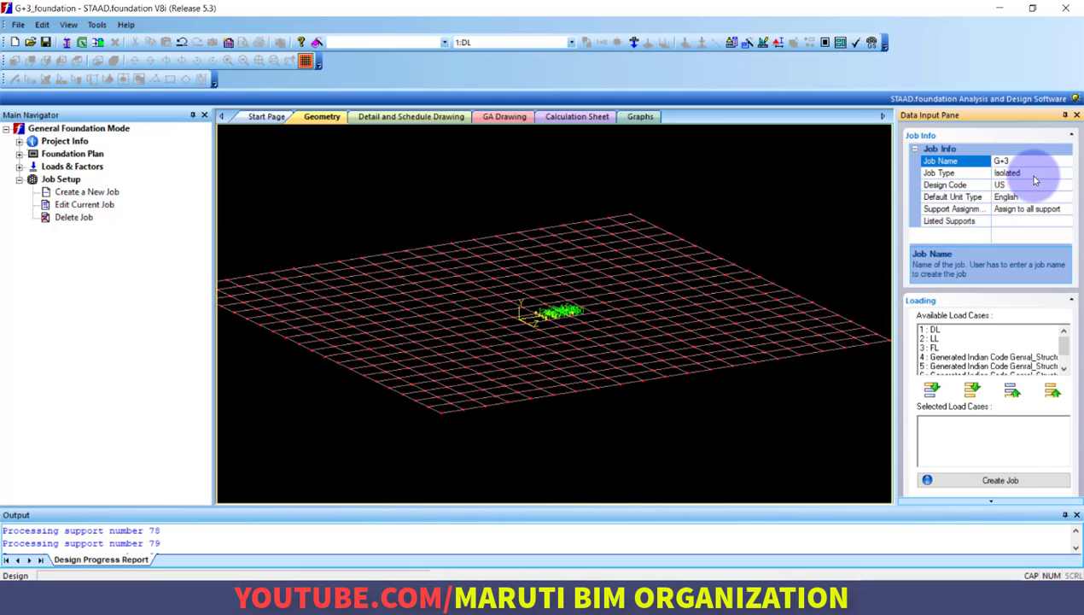
pyautogui.click(1043, 187)
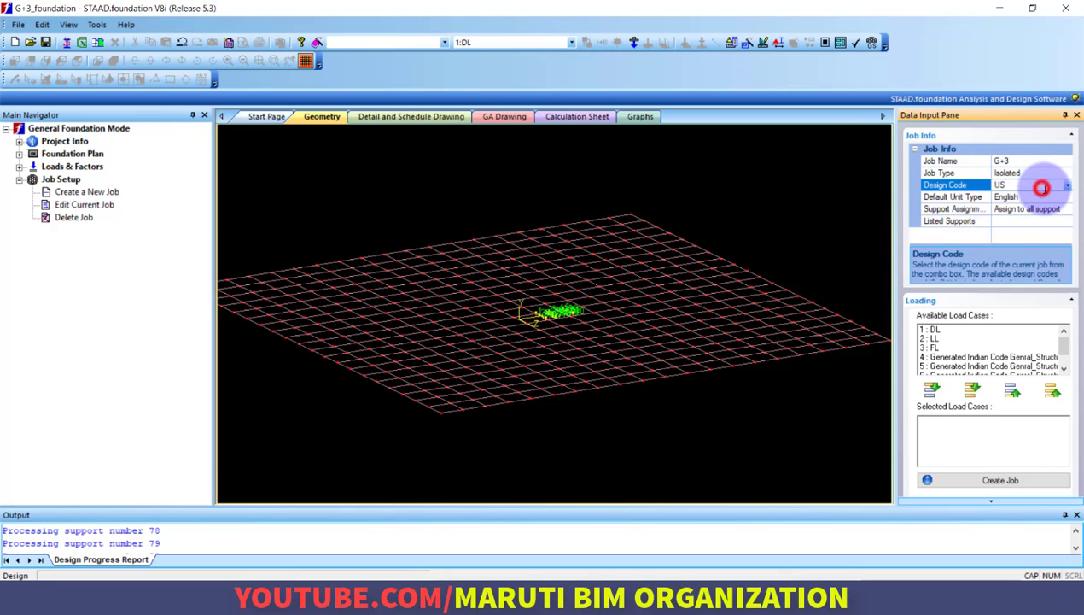
pyautogui.click(1067, 185)
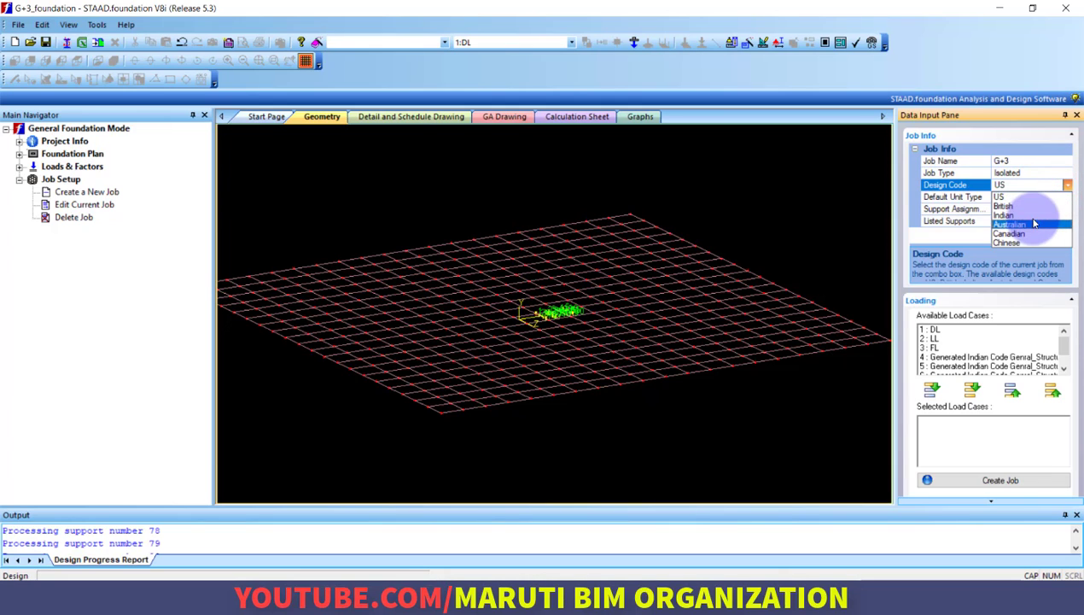
pyautogui.click(1033, 214)
pyautogui.click(1040, 197)
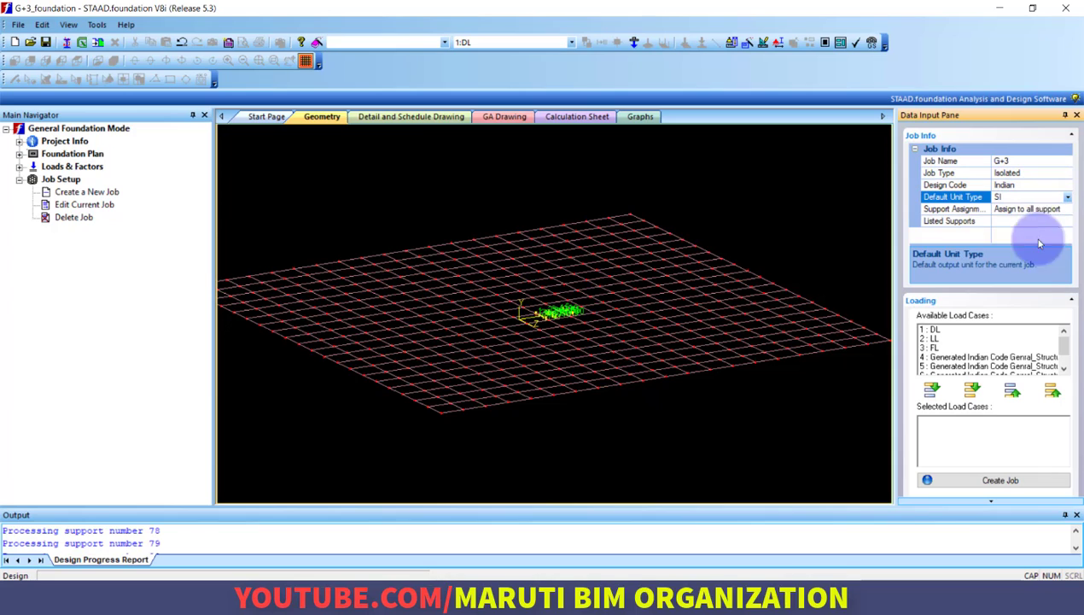
# Include all available load cases in the G+3 job and create it
pyautogui.click(974, 391)
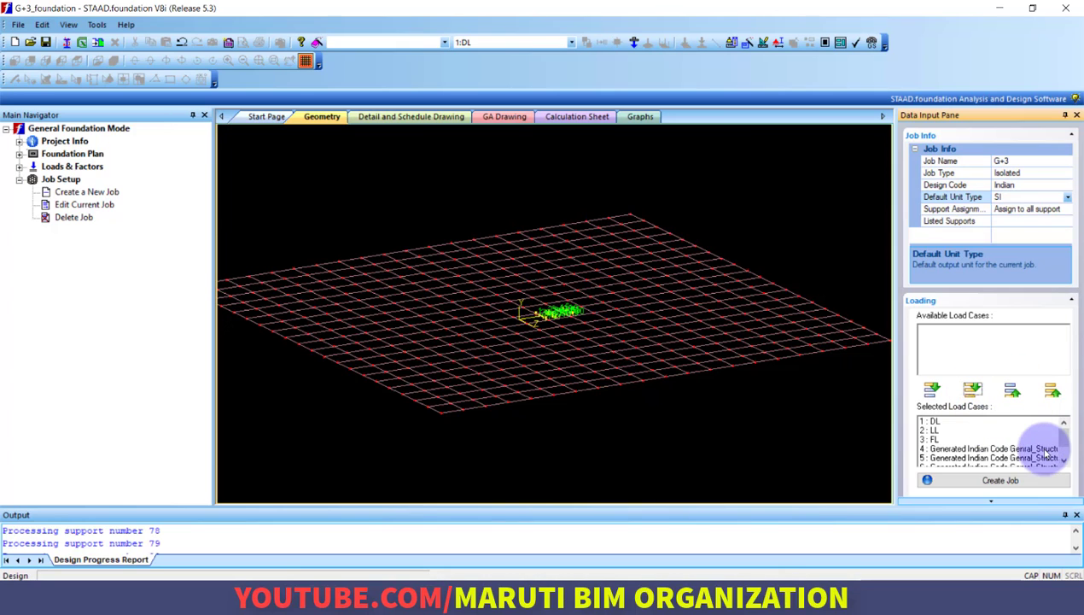
pyautogui.scroll(-1, 1031, 455)
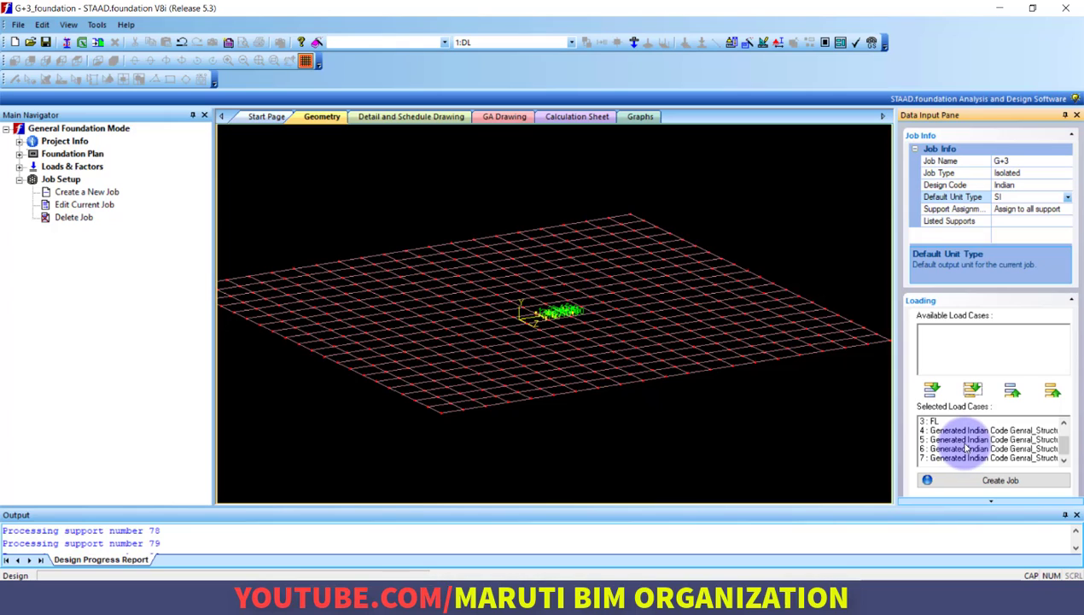
pyautogui.click(990, 482)
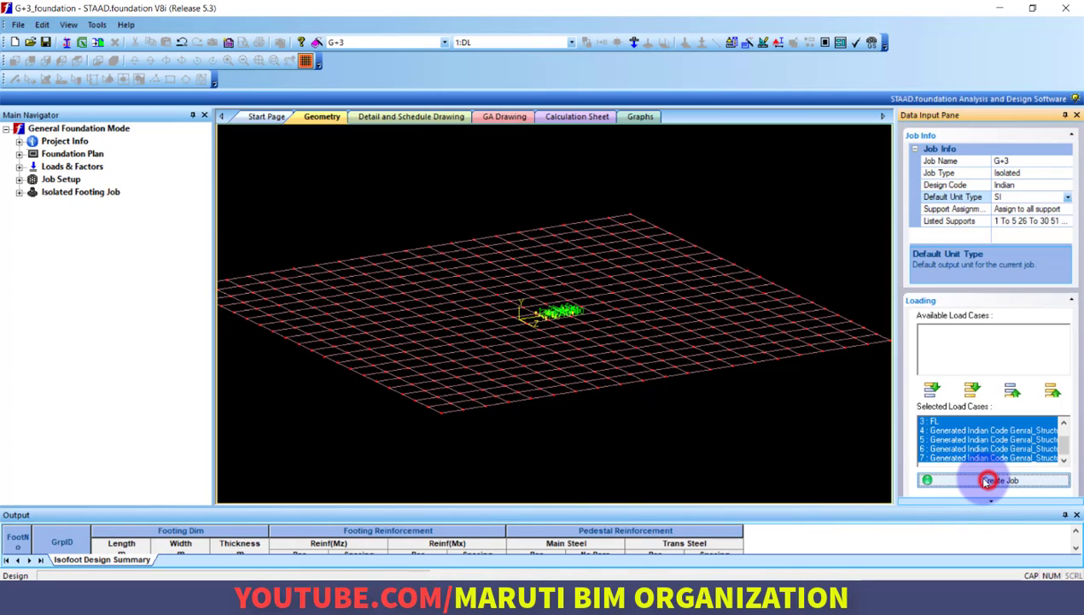
# Look through the isolated footing job's concrete, soil and geometry parameters and its drawing and calculation pages
pyautogui.click(19, 195)
pyautogui.click(33, 205)
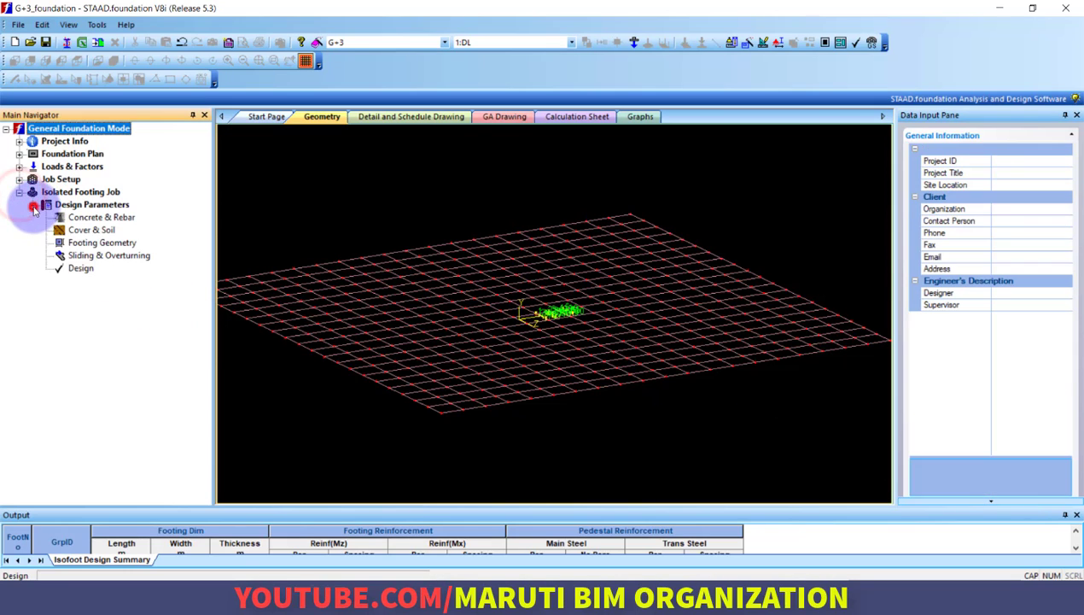
pyautogui.click(98, 220)
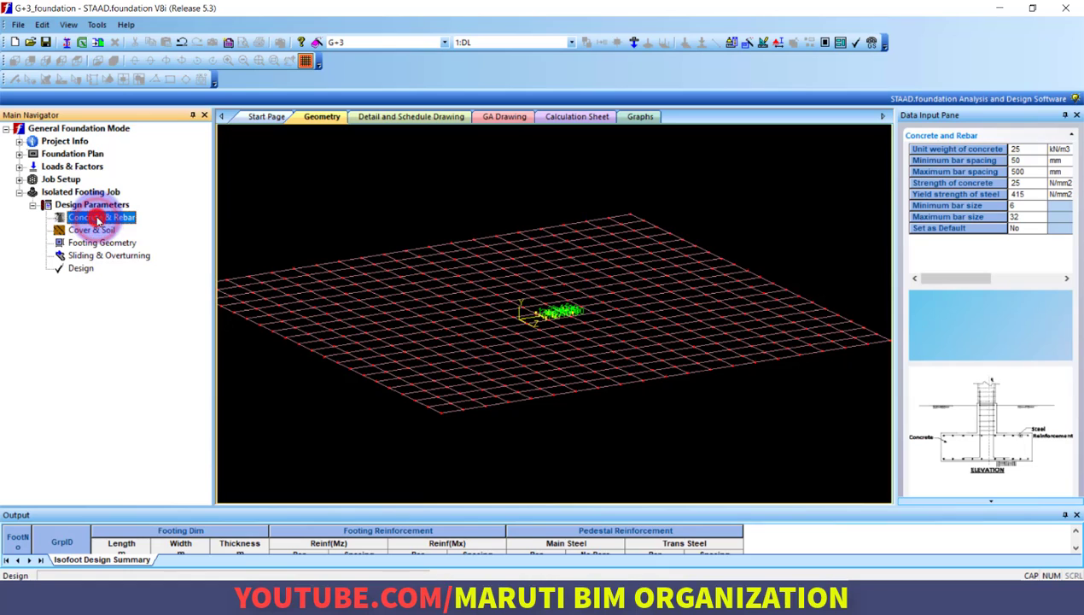
pyautogui.click(416, 119)
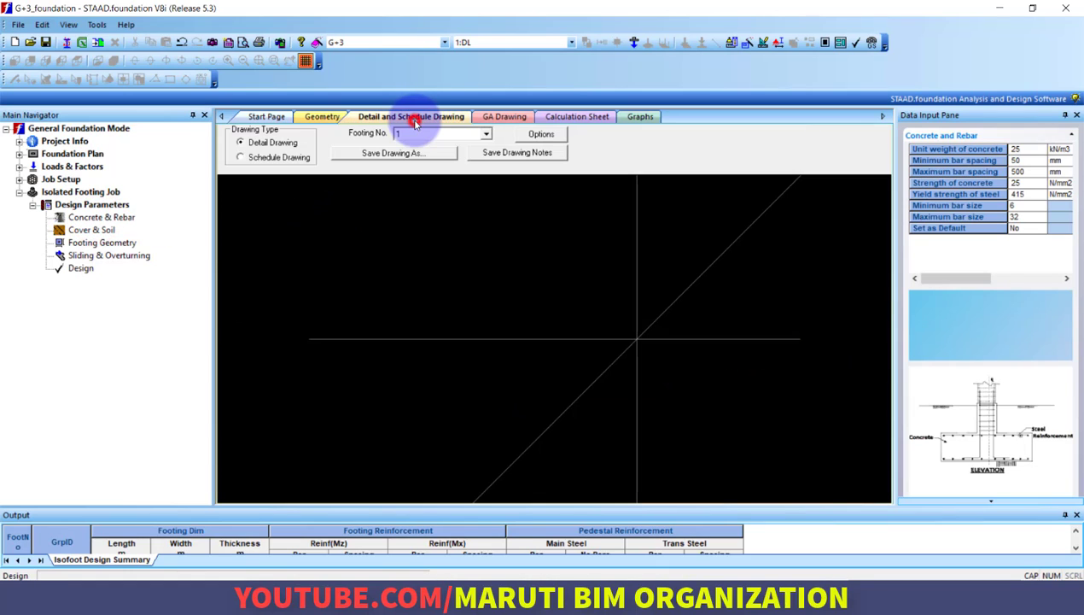
pyautogui.click(503, 117)
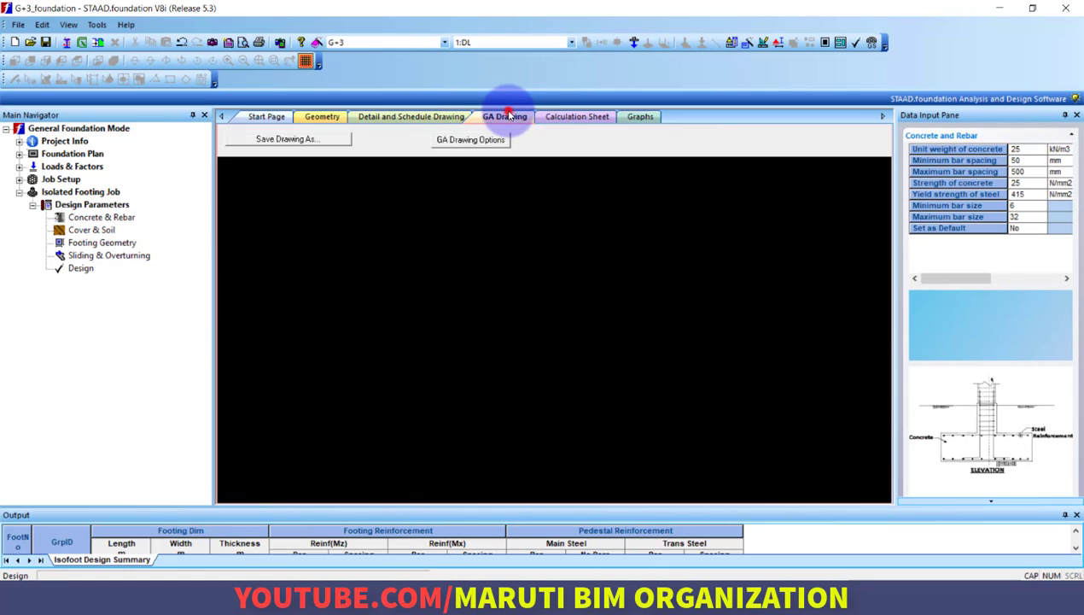
pyautogui.click(572, 119)
pyautogui.click(90, 231)
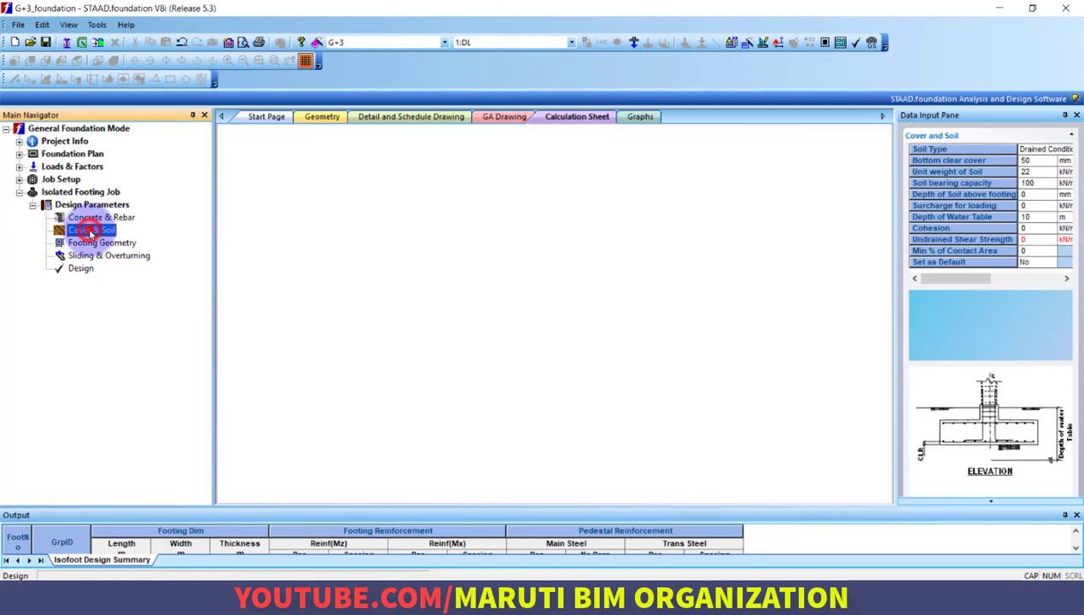
pyautogui.click(102, 242)
pyautogui.click(101, 217)
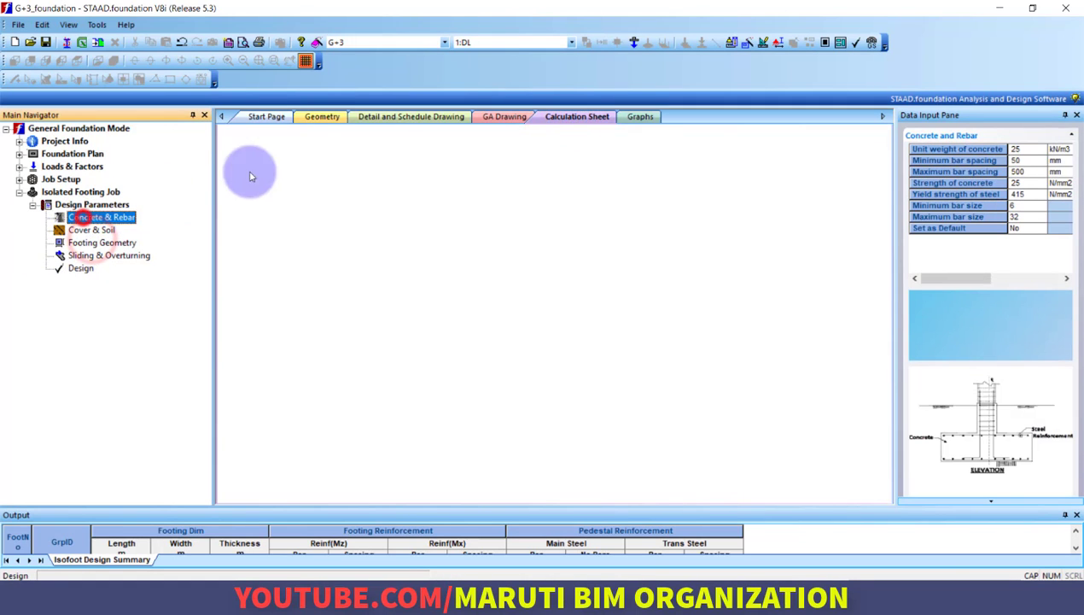
pyautogui.click(267, 117)
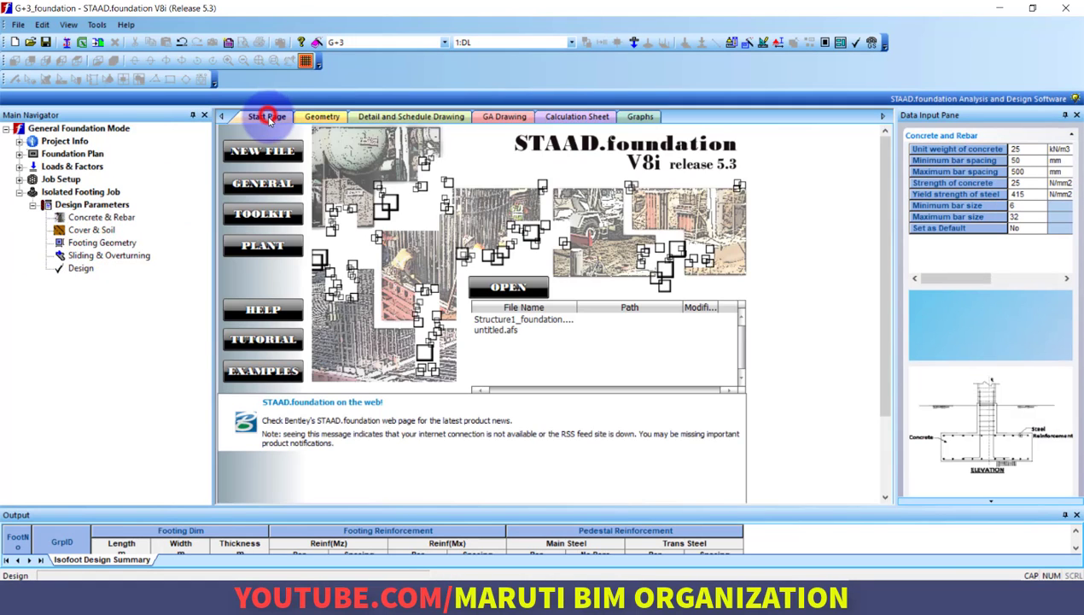
# Run the analysis and design of the isolated footings and display their general arrangement drawing
pyautogui.click(314, 119)
pyautogui.click(83, 270)
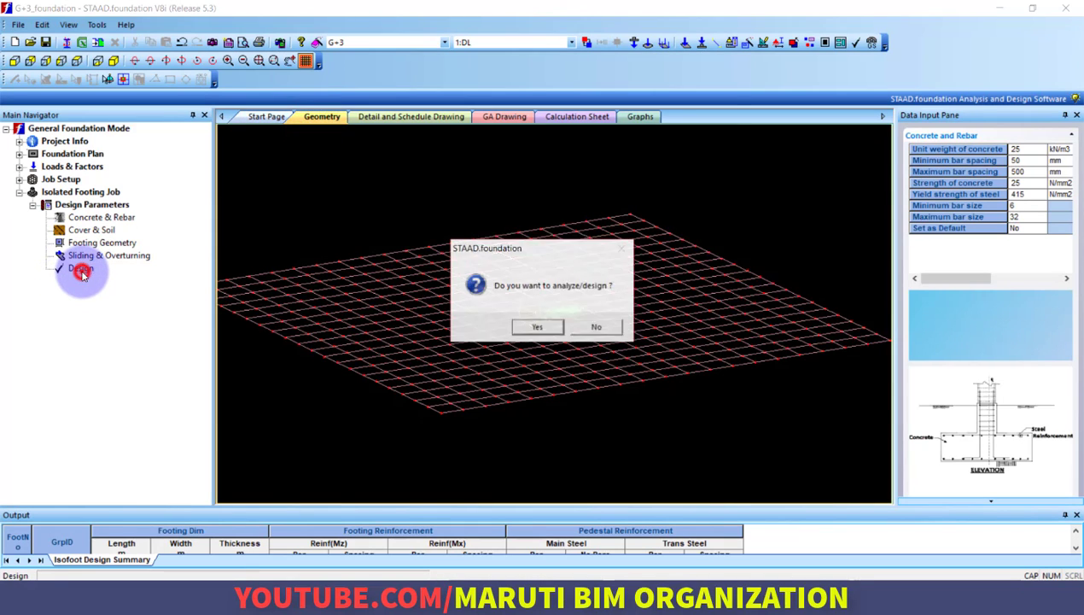
pyautogui.click(530, 329)
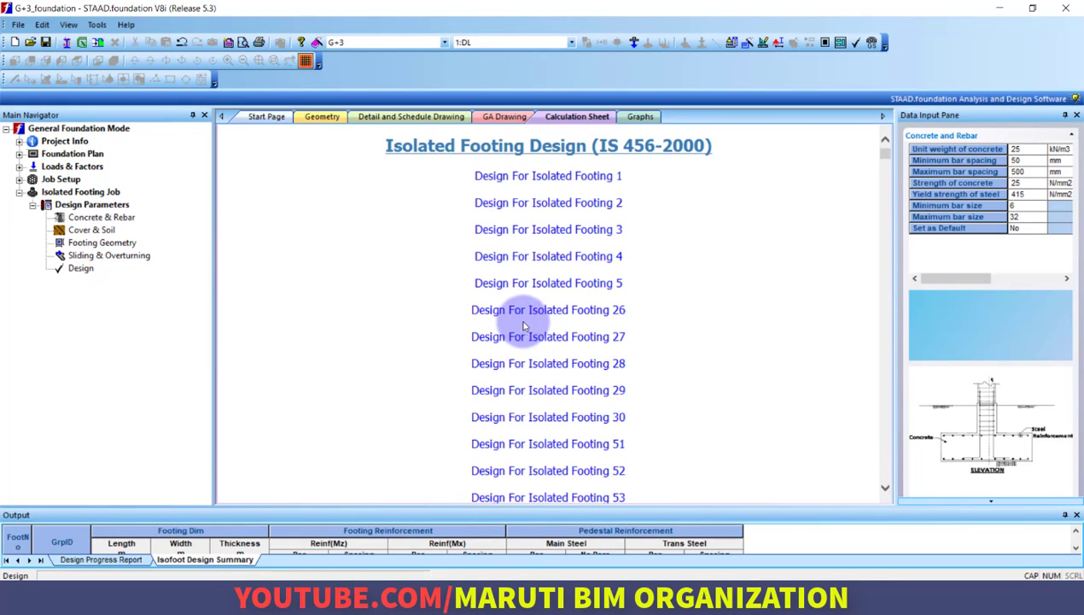
pyautogui.click(495, 118)
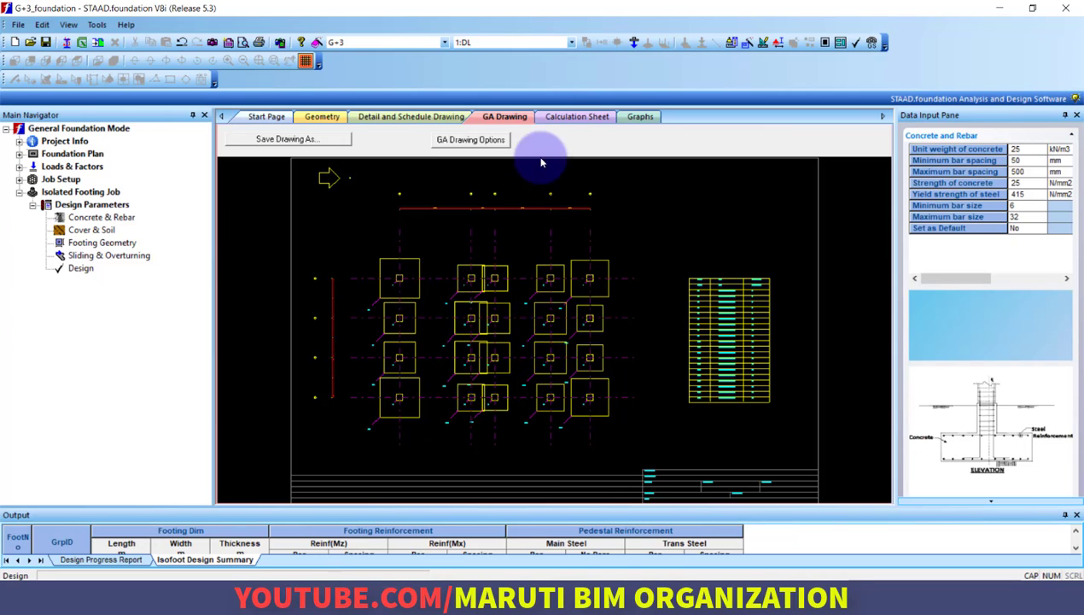
# Examine the sketches, footing geometry and column dimensions of isolated footing 55 in the calculation sheet
pyautogui.click(565, 117)
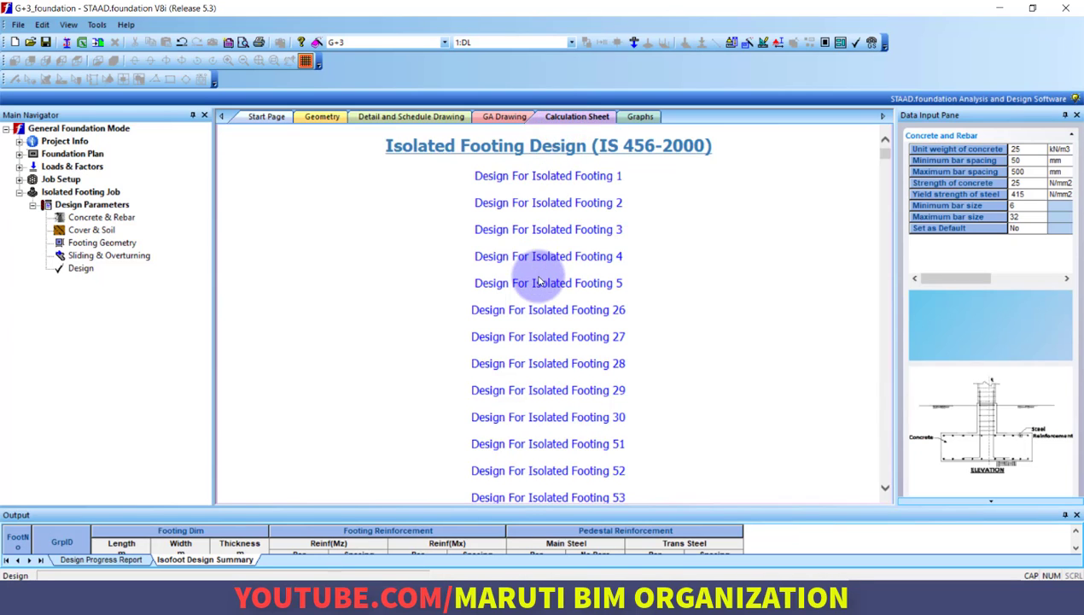
pyautogui.scroll(-3, 539, 281)
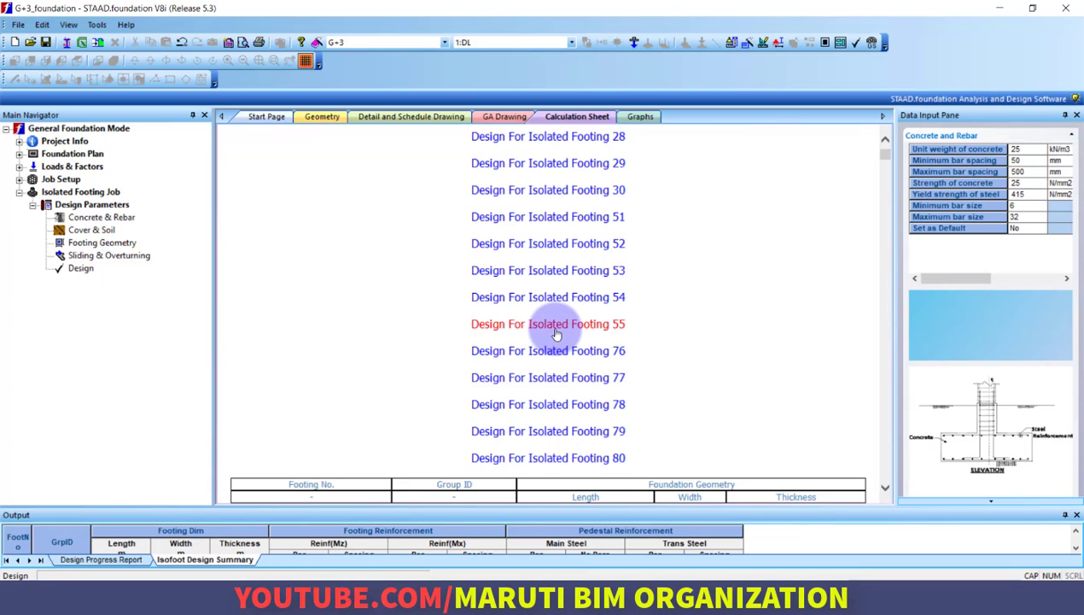
pyautogui.click(555, 329)
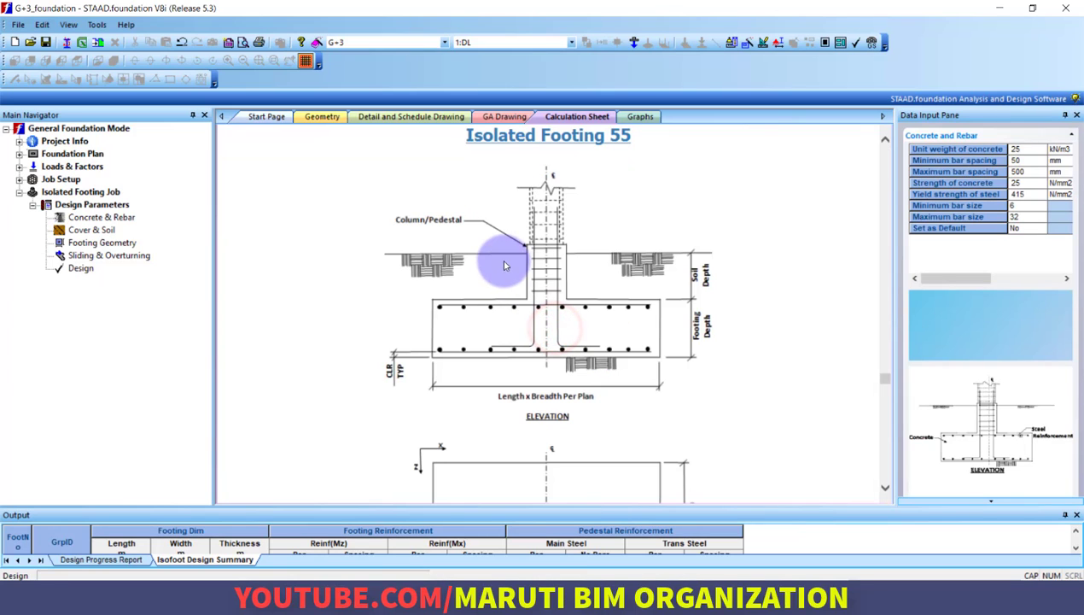
pyautogui.scroll(-4, 504, 272)
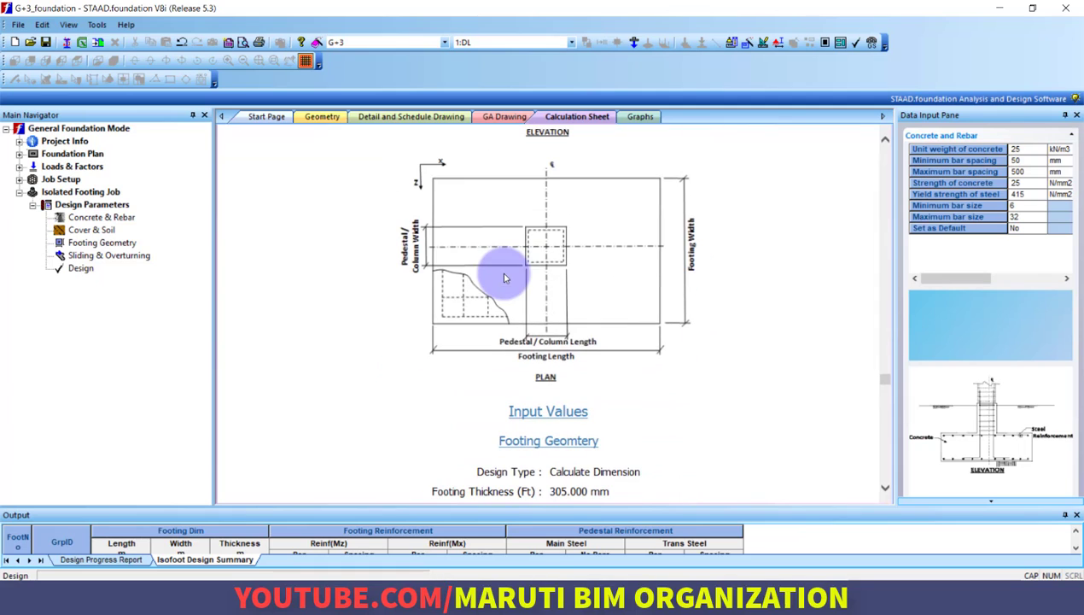
pyautogui.scroll(-6, 551, 309)
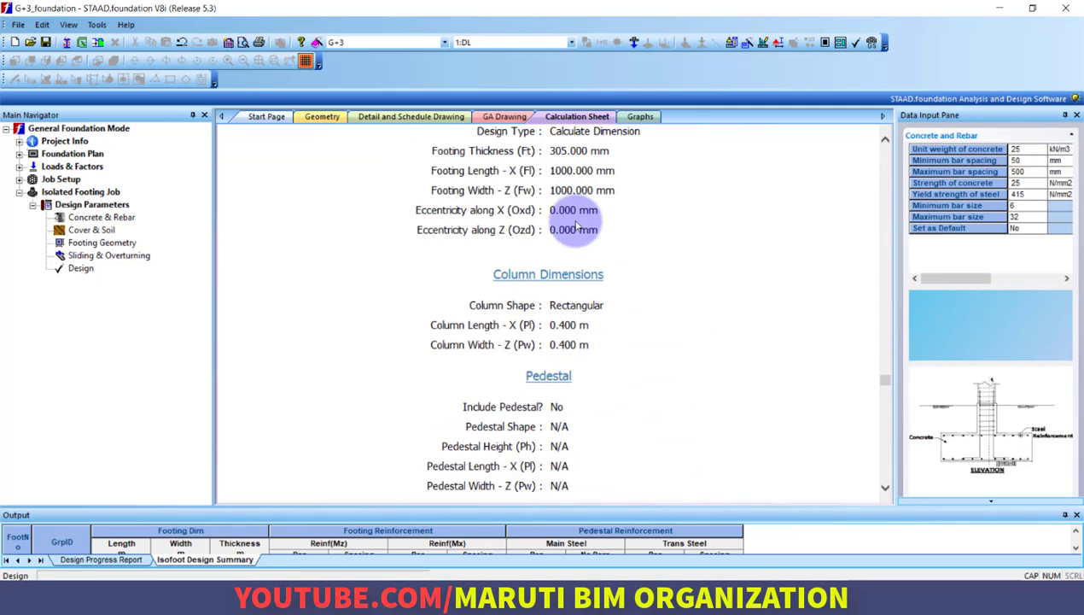
pyautogui.scroll(4, 564, 256)
pyautogui.scroll(-1, 576, 333)
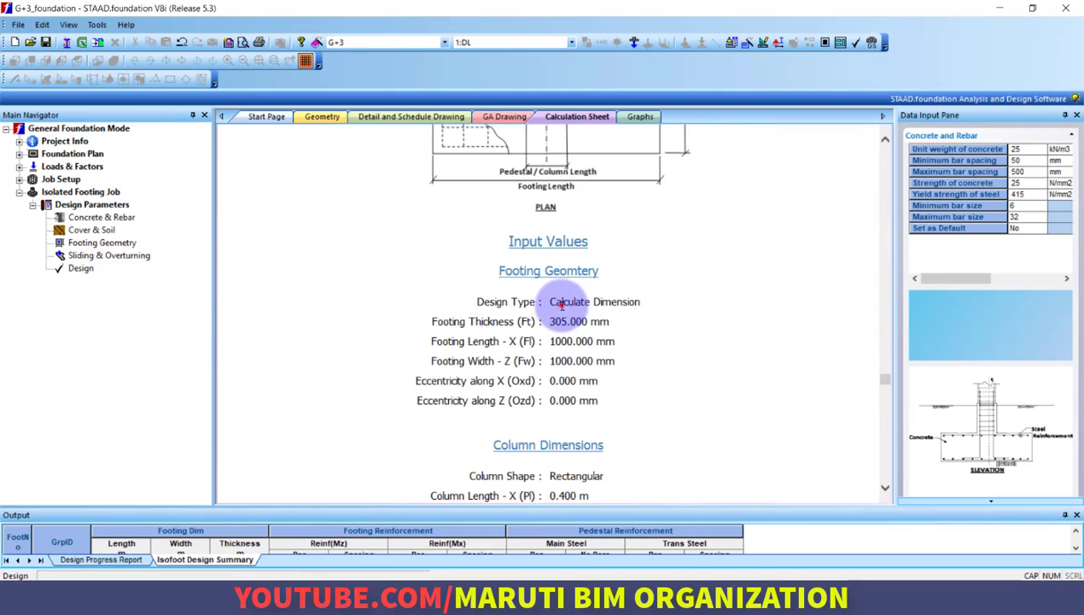
pyautogui.moveTo(561, 304); pyautogui.dragTo(598, 362)
pyautogui.click(600, 375)
pyautogui.scroll(-2, 601, 367)
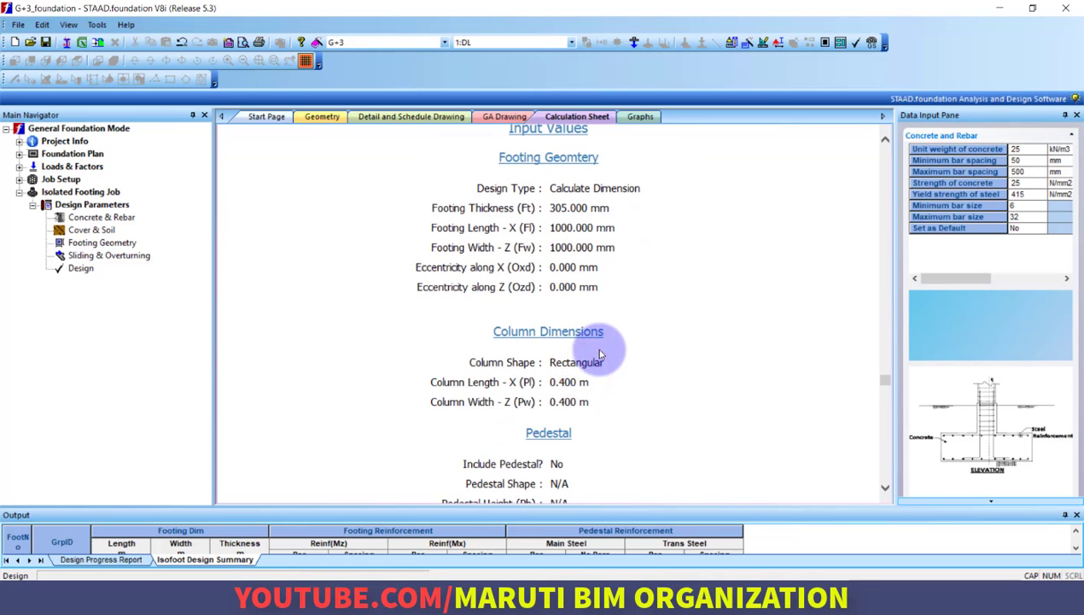
# Examine the pedestal, concrete and rebar, soil and load combination data of the isolated footing in the calculation sheet
pyautogui.scroll(-2, 589, 324)
pyautogui.scroll(-3, 555, 256)
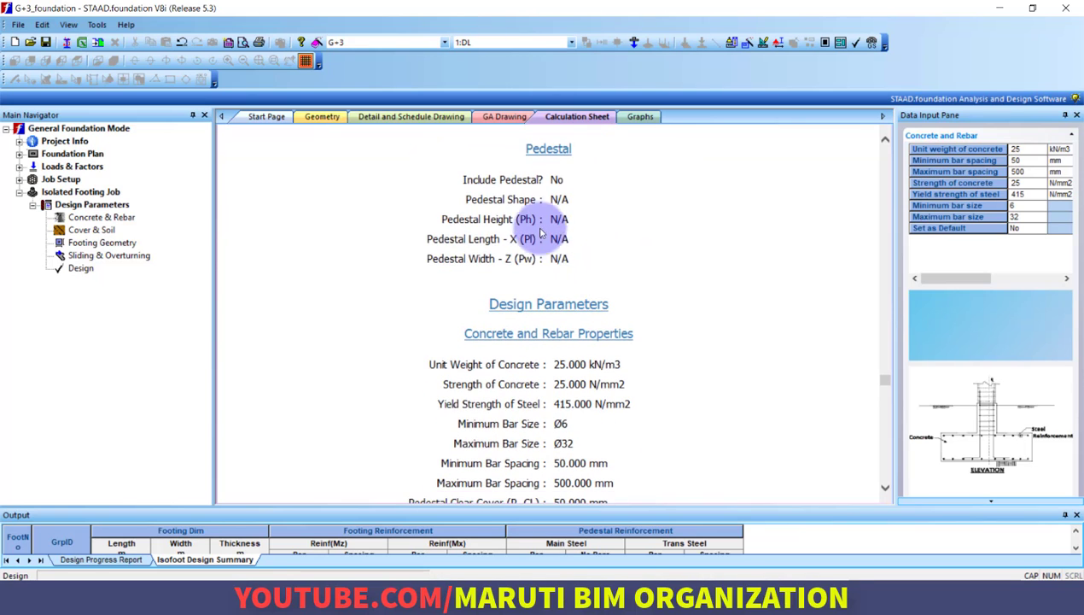
pyautogui.scroll(-1, 563, 261)
pyautogui.scroll(1, 556, 224)
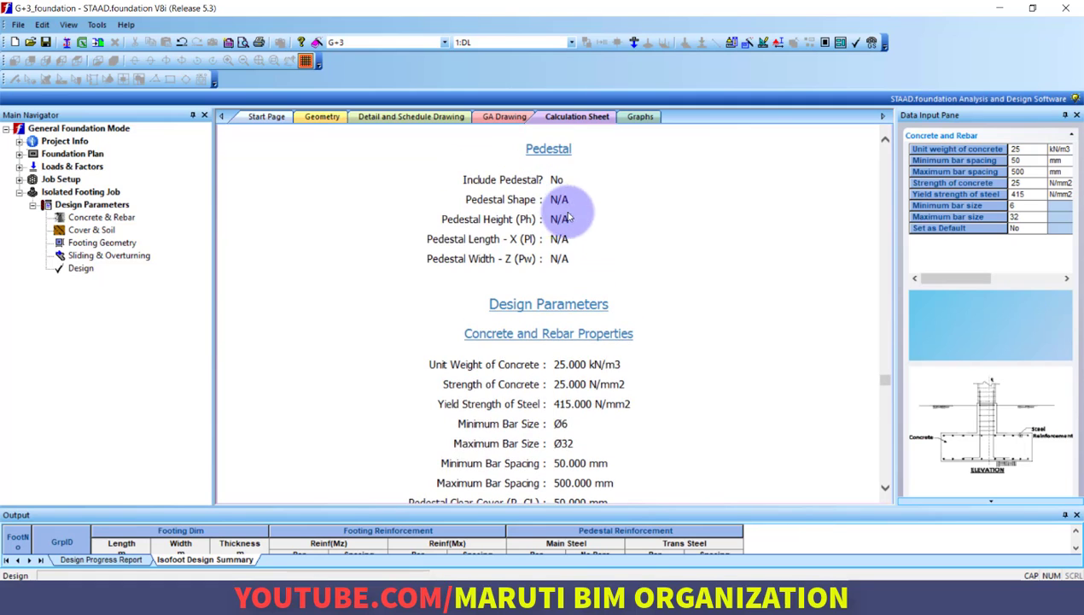
pyautogui.scroll(-3, 648, 256)
pyautogui.scroll(1, 550, 252)
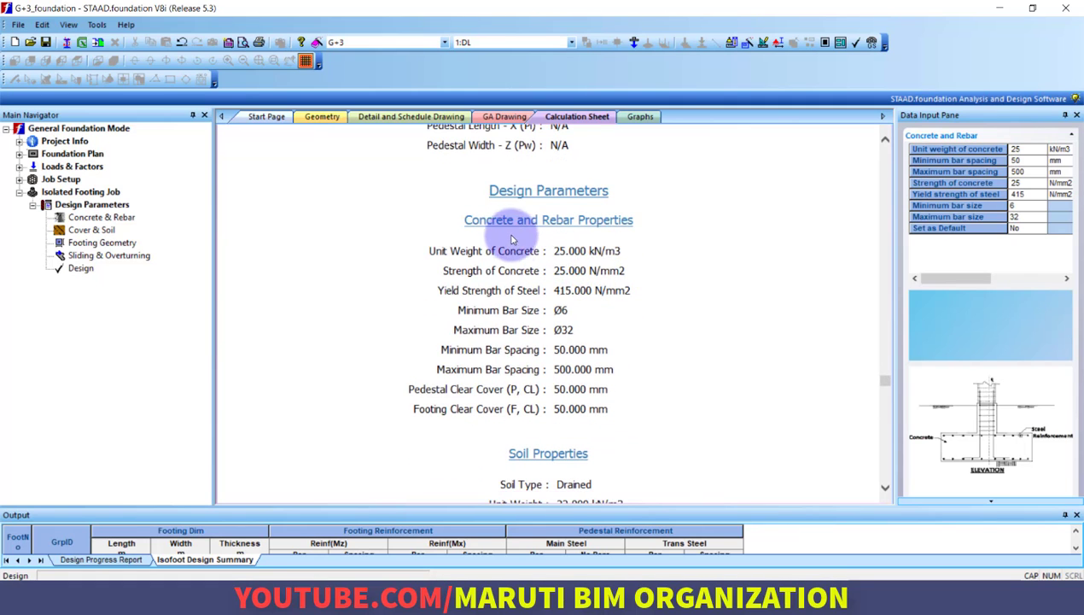
pyautogui.scroll(-2, 574, 261)
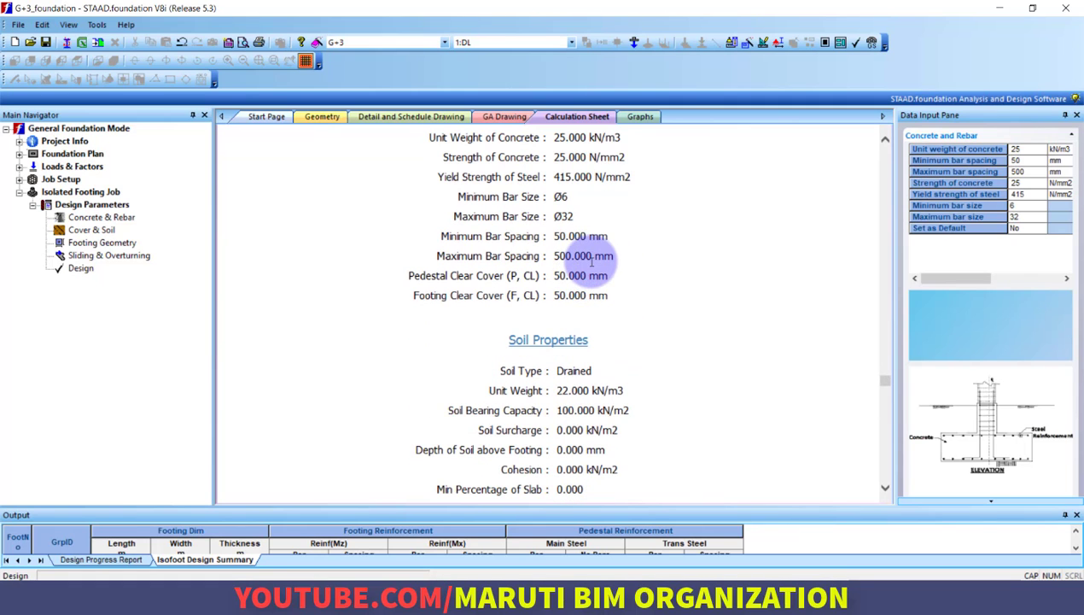
pyautogui.scroll(-3, 589, 263)
pyautogui.scroll(1, 589, 263)
pyautogui.scroll(-5, 589, 265)
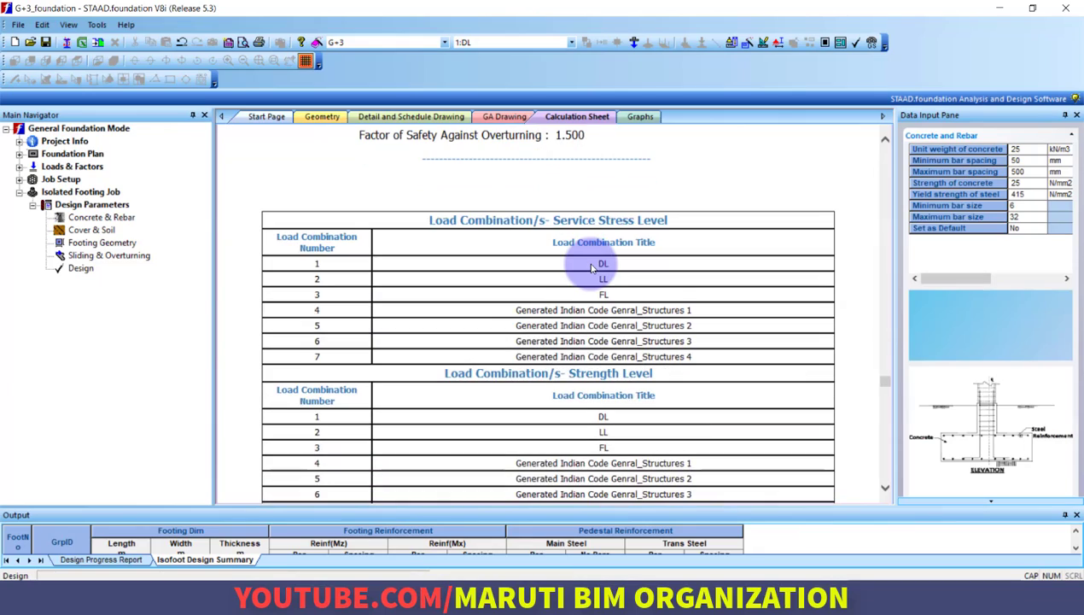
# Review the corner pressures, one-way and two-way shear checks and reinforcement calculation in the calculation sheet
pyautogui.scroll(-20, 592, 267)
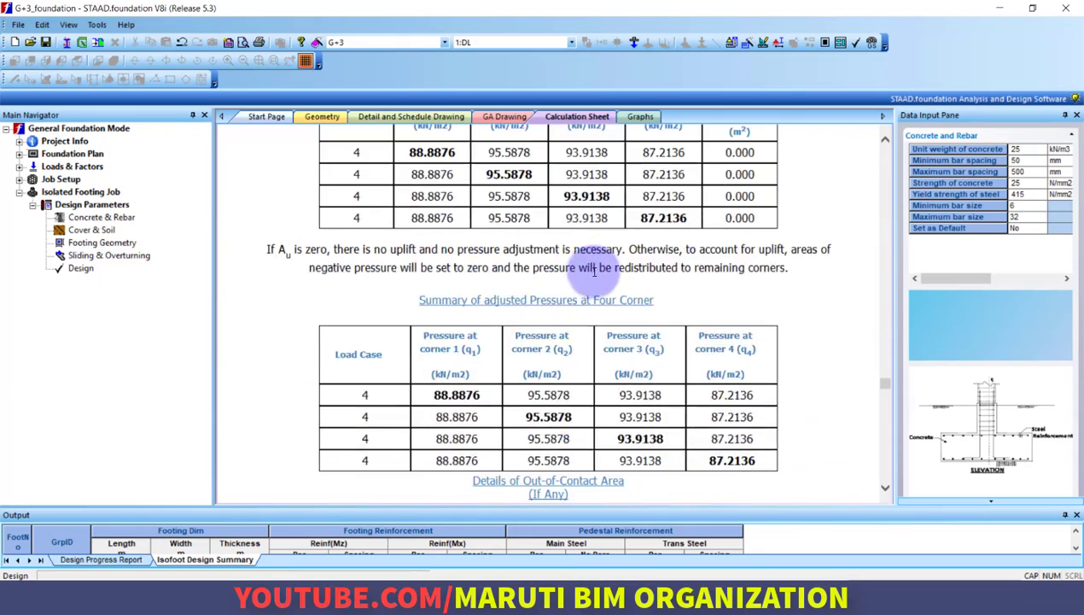
pyautogui.scroll(-18, 596, 272)
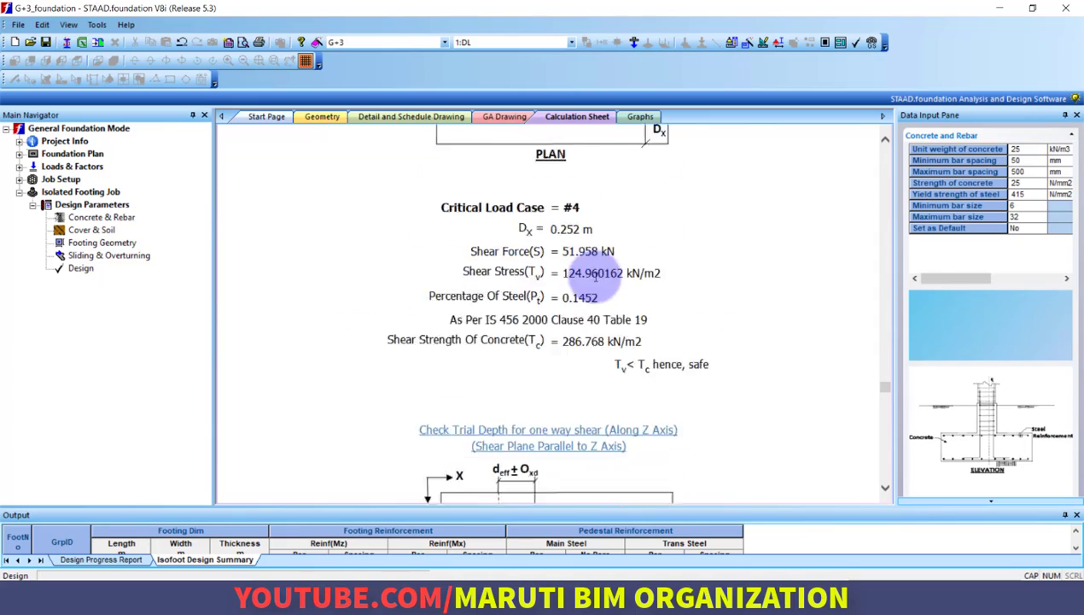
pyautogui.scroll(-20, 596, 283)
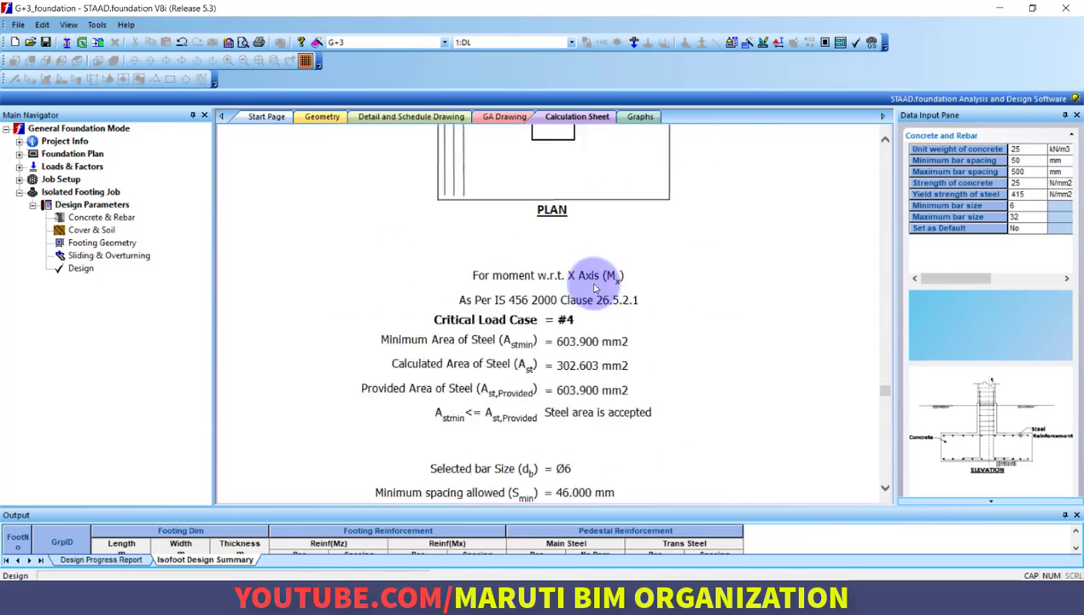
pyautogui.scroll(-5, 596, 286)
pyautogui.scroll(15, 595, 279)
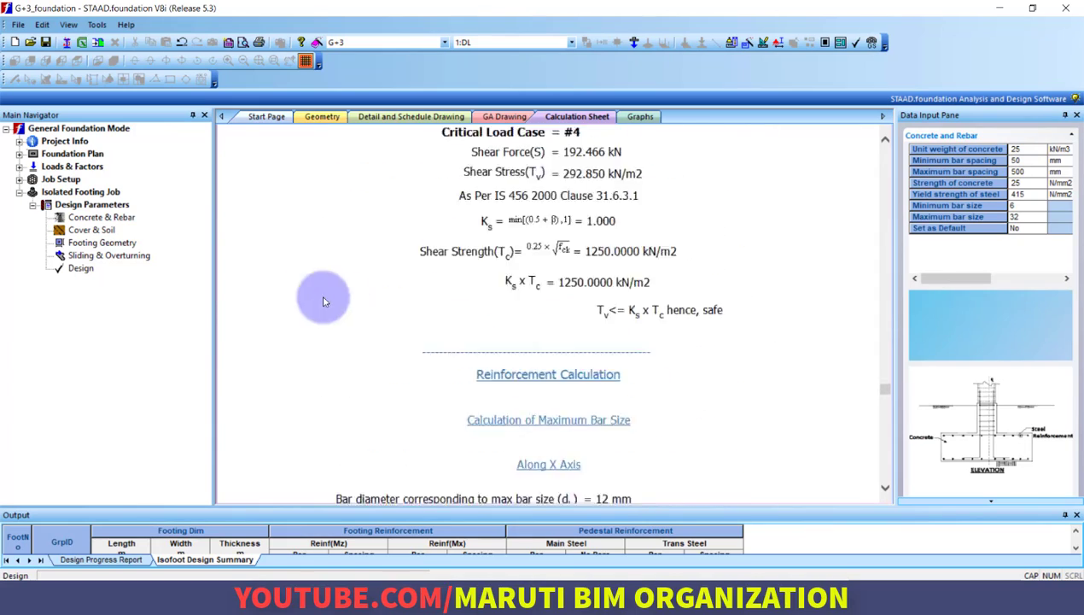
# Review the isolated footing job's sliding and overturning, footing geometry, concrete and rebar, and cover and soil parameters
pyautogui.click(99, 257)
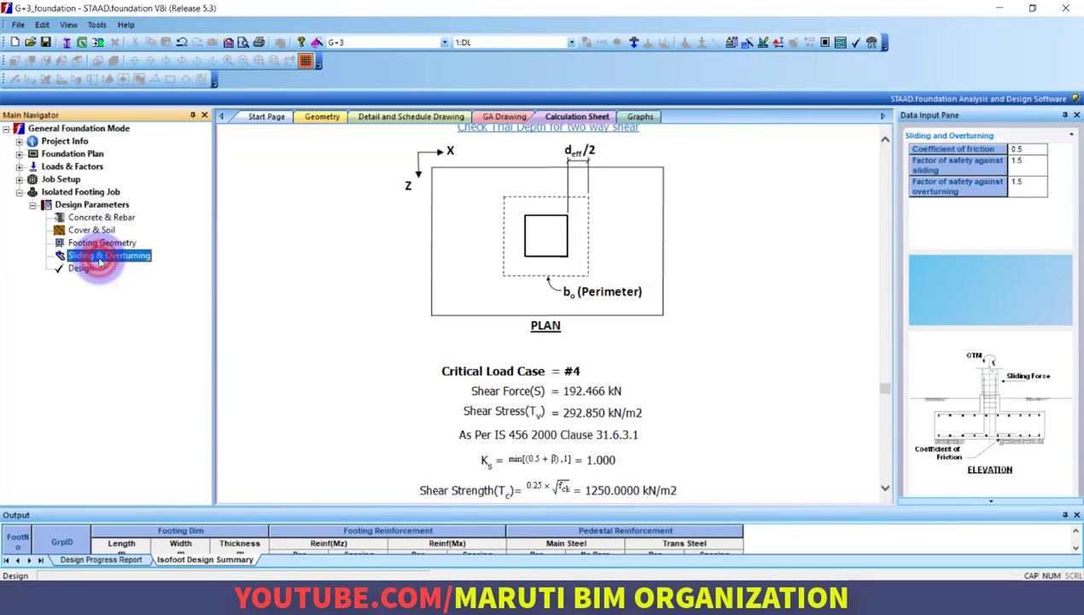
pyautogui.click(101, 244)
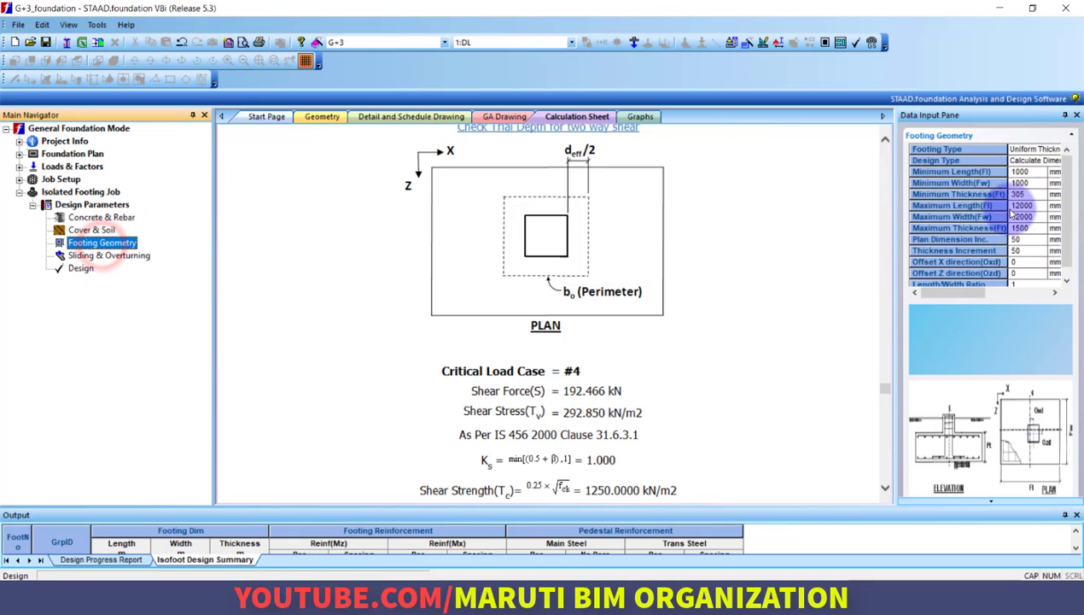
pyautogui.click(98, 219)
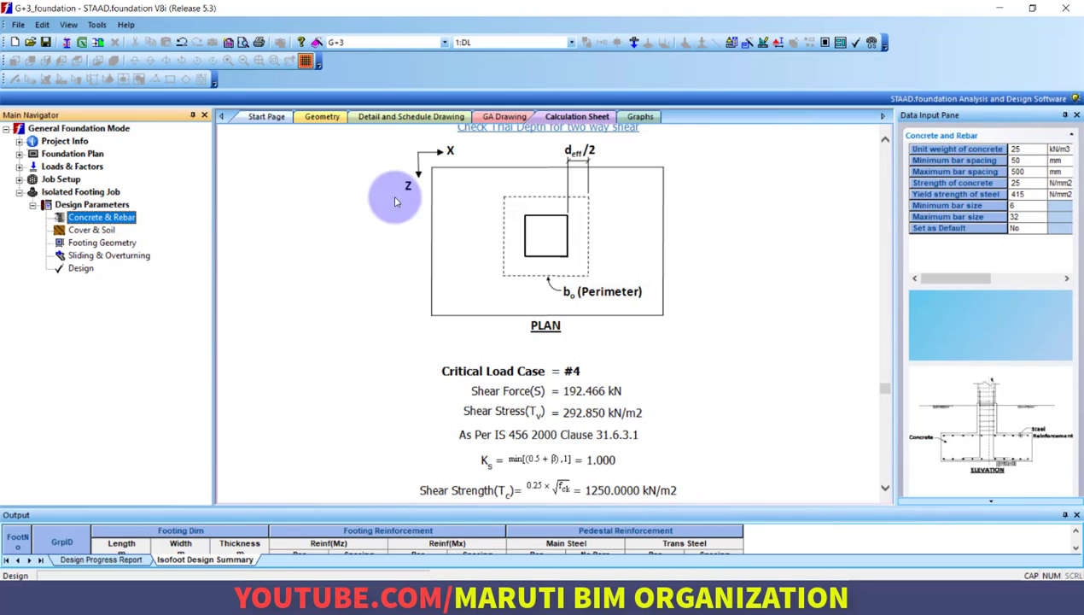
pyautogui.click(91, 229)
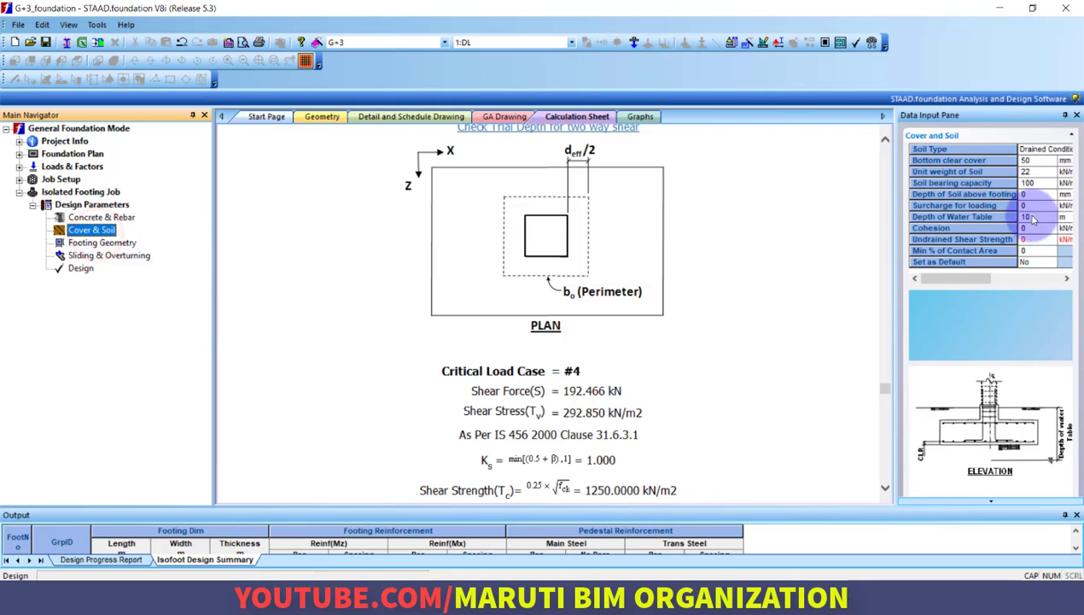
pyautogui.click(102, 242)
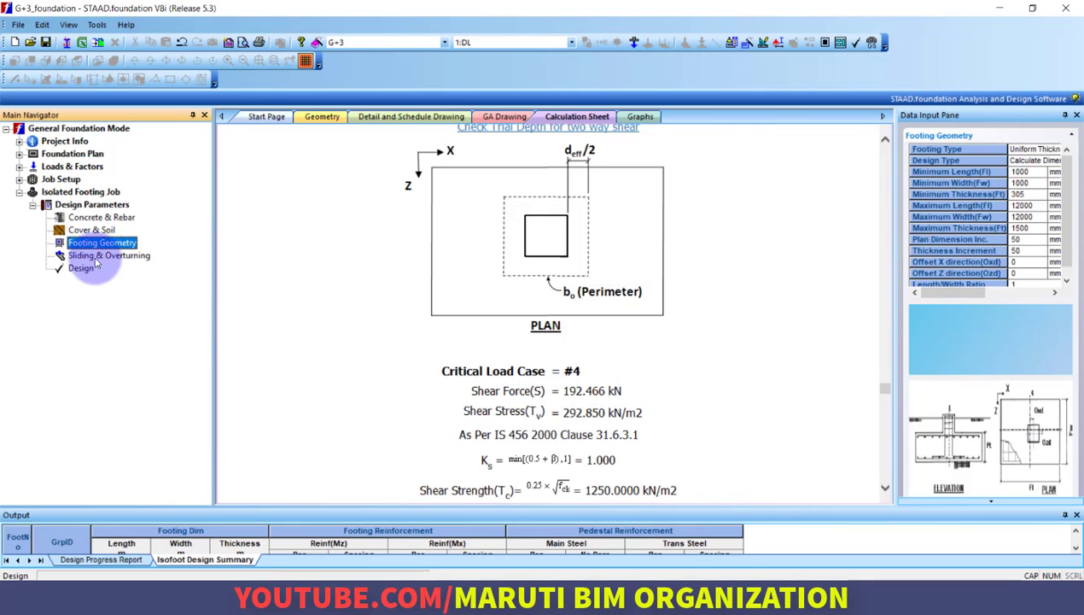
pyautogui.click(71, 256)
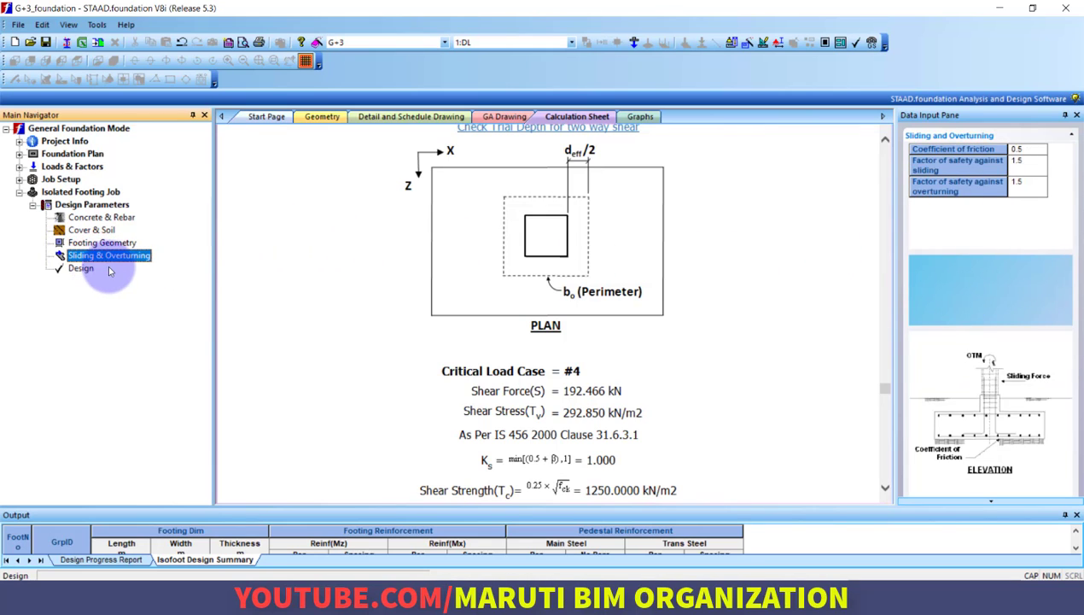
# Run the isolated footing design again and display the detail drawing of footing 1
pyautogui.click(81, 269)
pyautogui.click(555, 327)
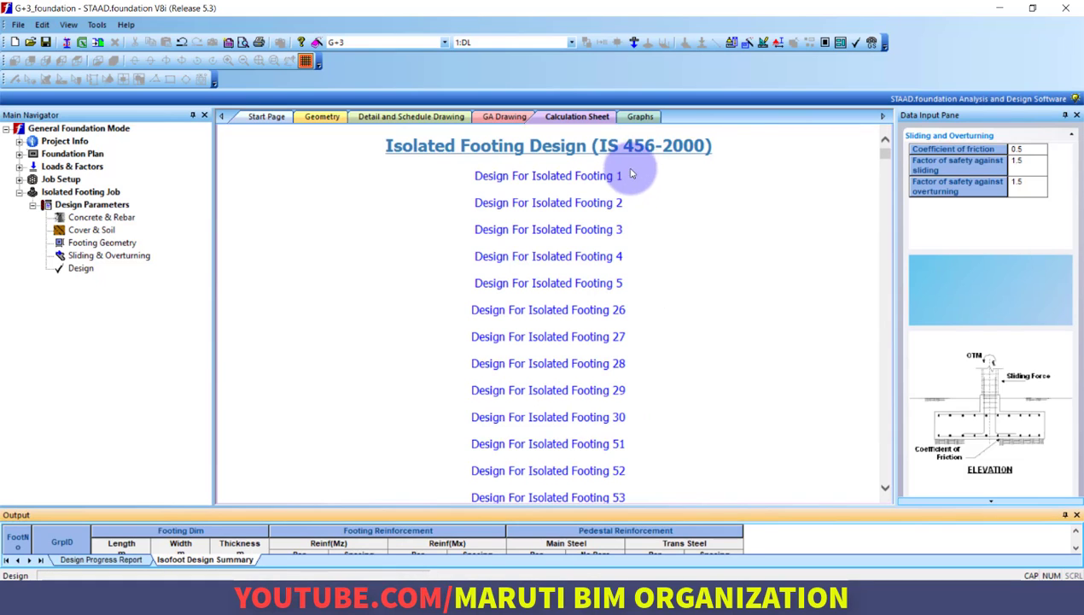
pyautogui.click(642, 120)
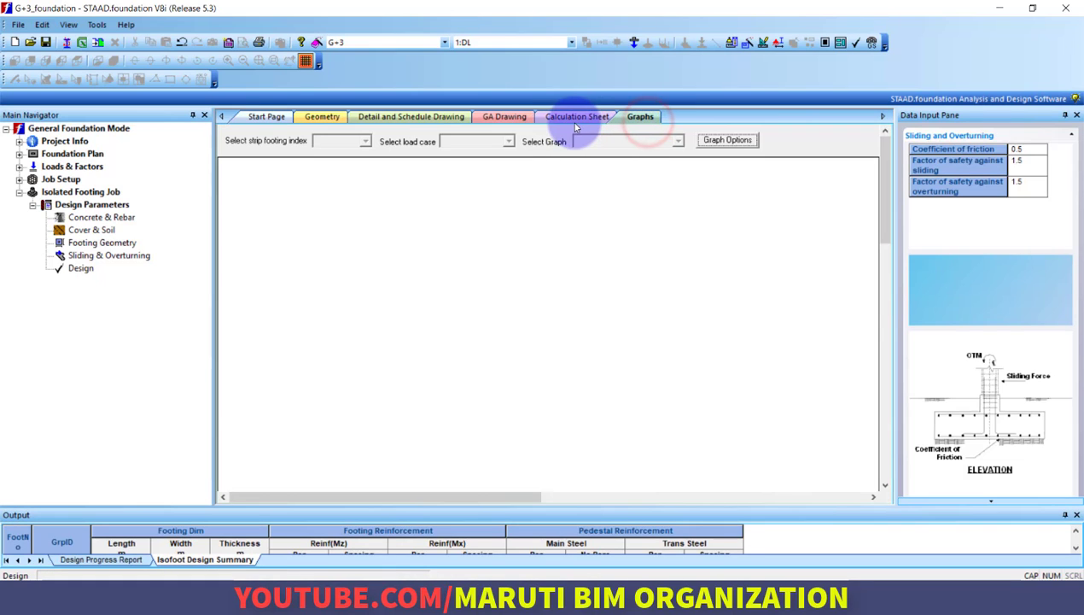
pyautogui.click(492, 120)
pyautogui.click(416, 120)
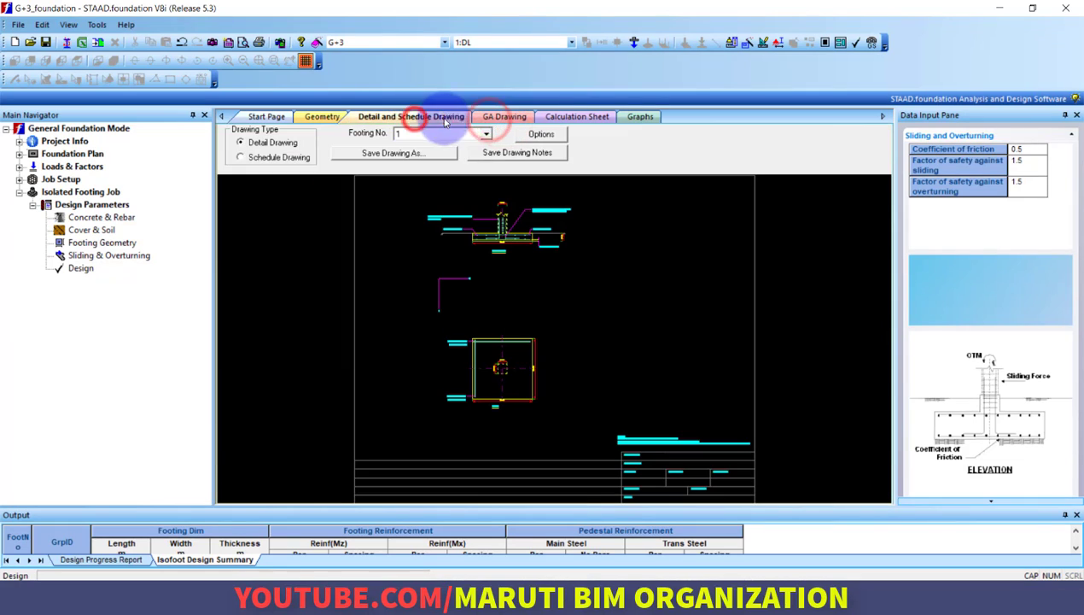
# Examine the elevation, reinforcement callouts, notes and title block in footing 1's detail drawing
pyautogui.scroll(5, 508, 274)
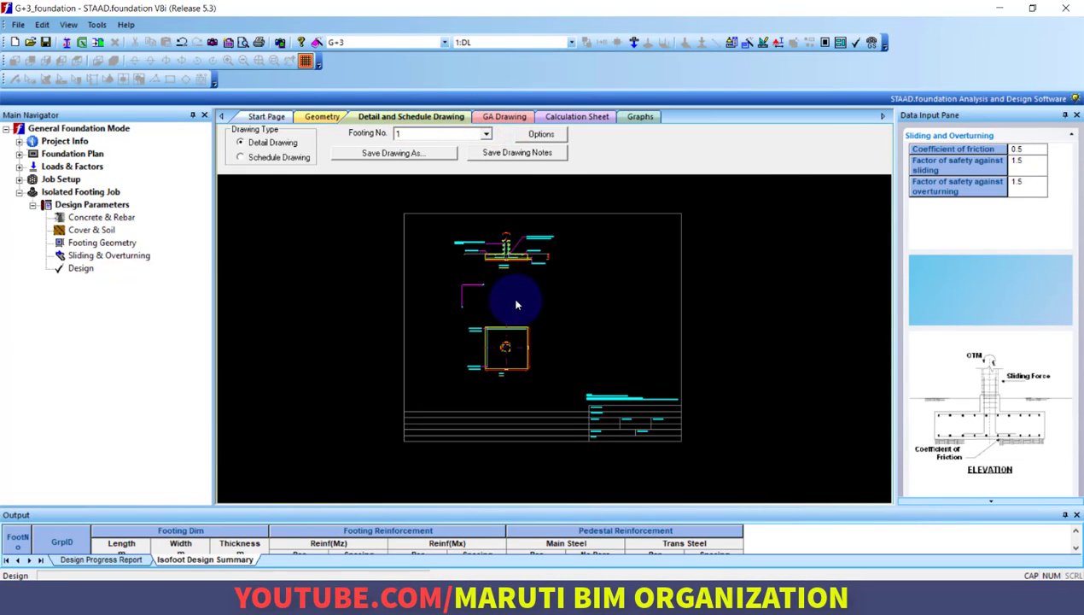
pyautogui.scroll(-2, 513, 268)
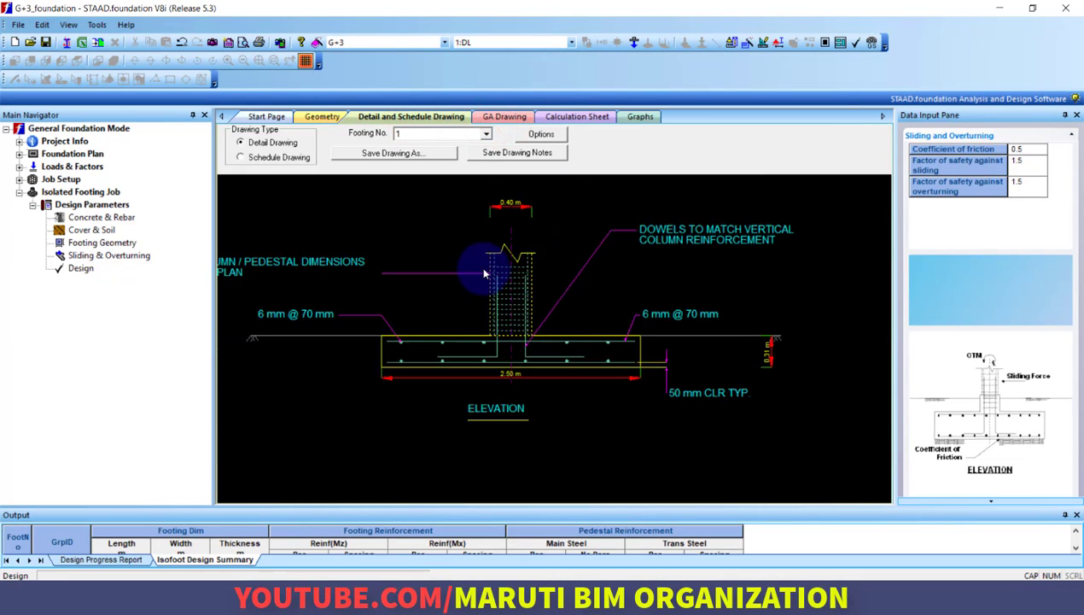
pyautogui.scroll(4, 568, 282)
pyautogui.scroll(-5, 537, 298)
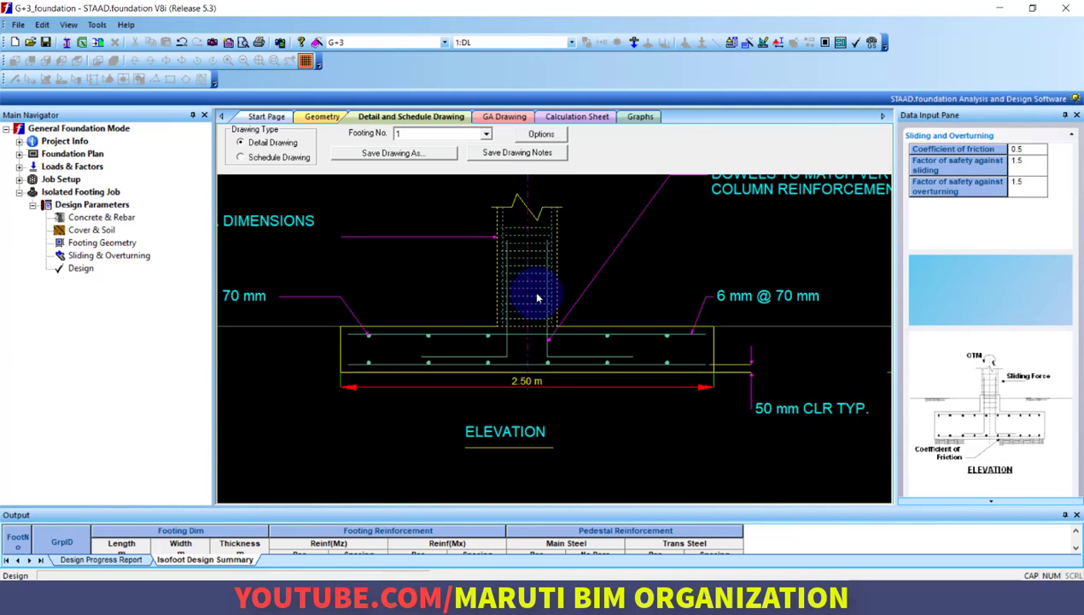
pyautogui.scroll(1, 617, 417)
pyautogui.scroll(3, 607, 421)
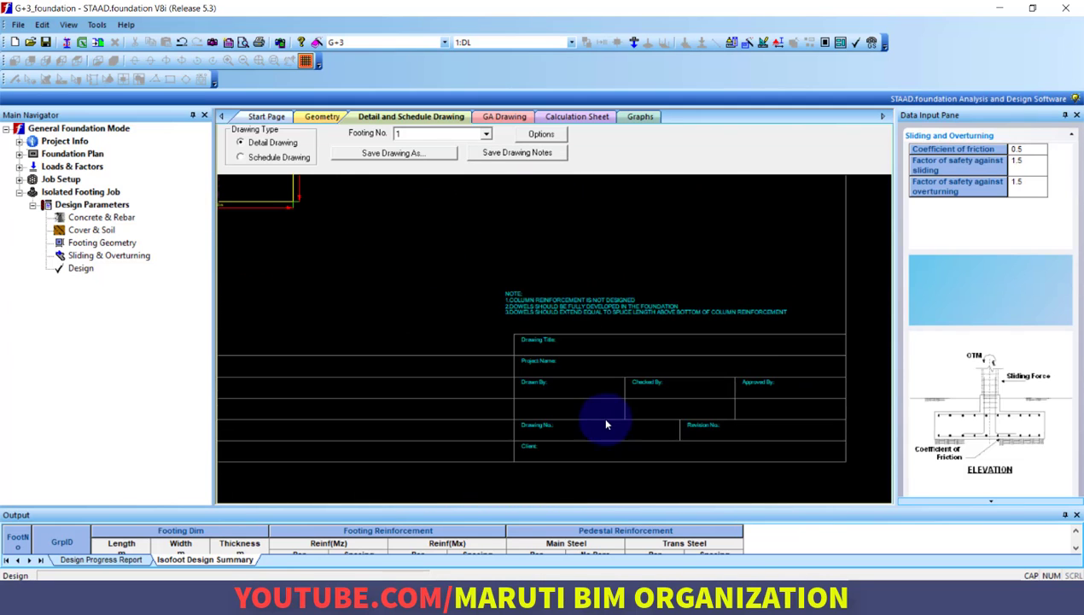
pyautogui.scroll(-4, 580, 397)
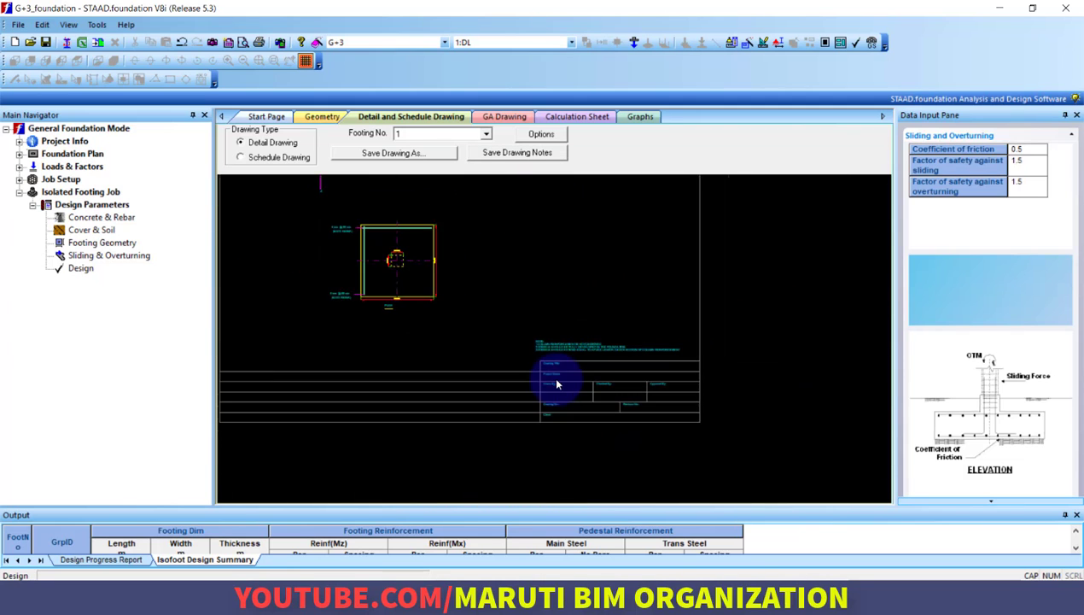
# Close STAAD.foundation and return to the modeling mode of the G+3 structure in STAAD.Pro
pyautogui.click(1064, 10)
pyautogui.click(550, 331)
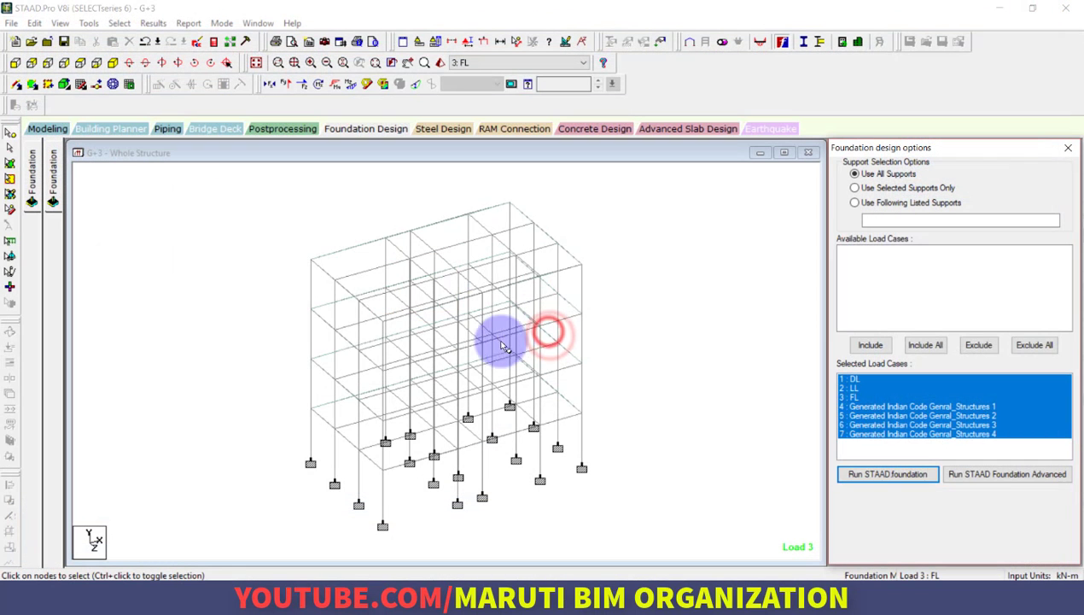
pyautogui.click(47, 129)
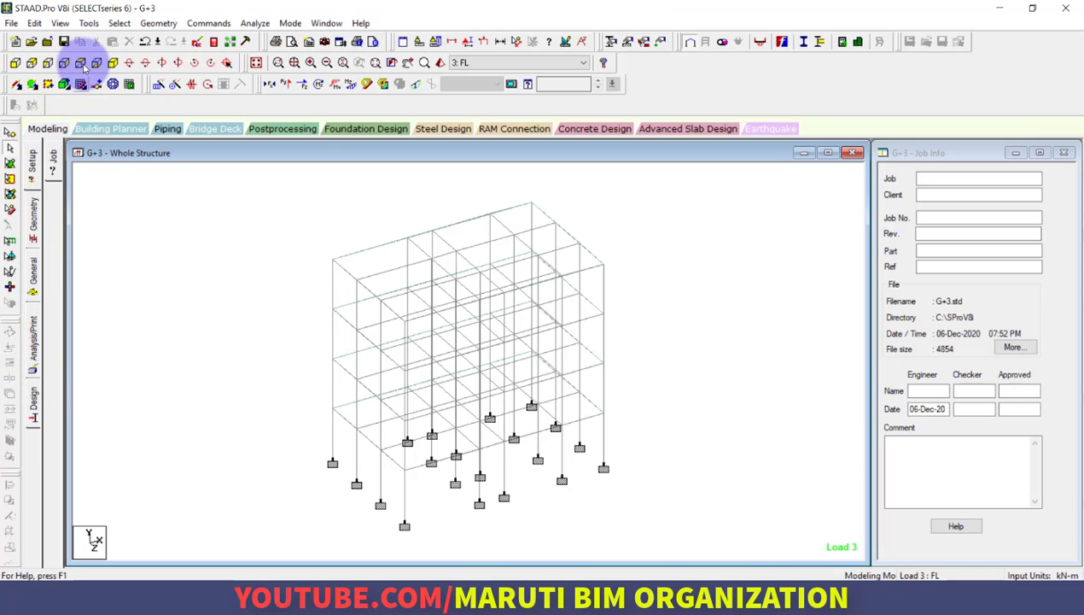
# Run the analysis and concrete design of the G+3 frame and open its output file
pyautogui.click(253, 23)
pyautogui.click(253, 40)
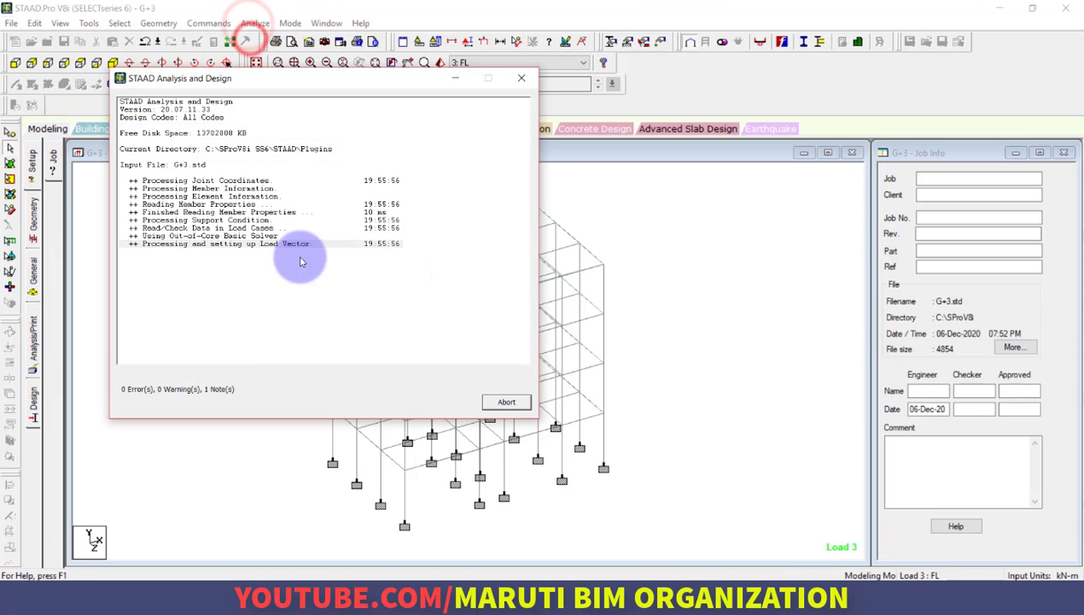
pyautogui.click(161, 376)
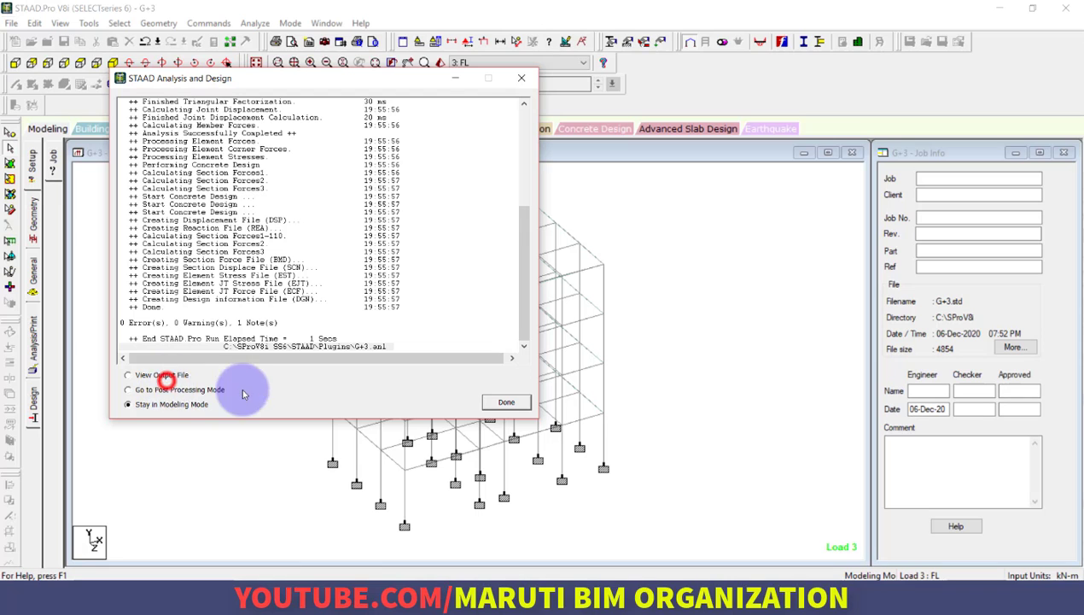
pyautogui.click(515, 402)
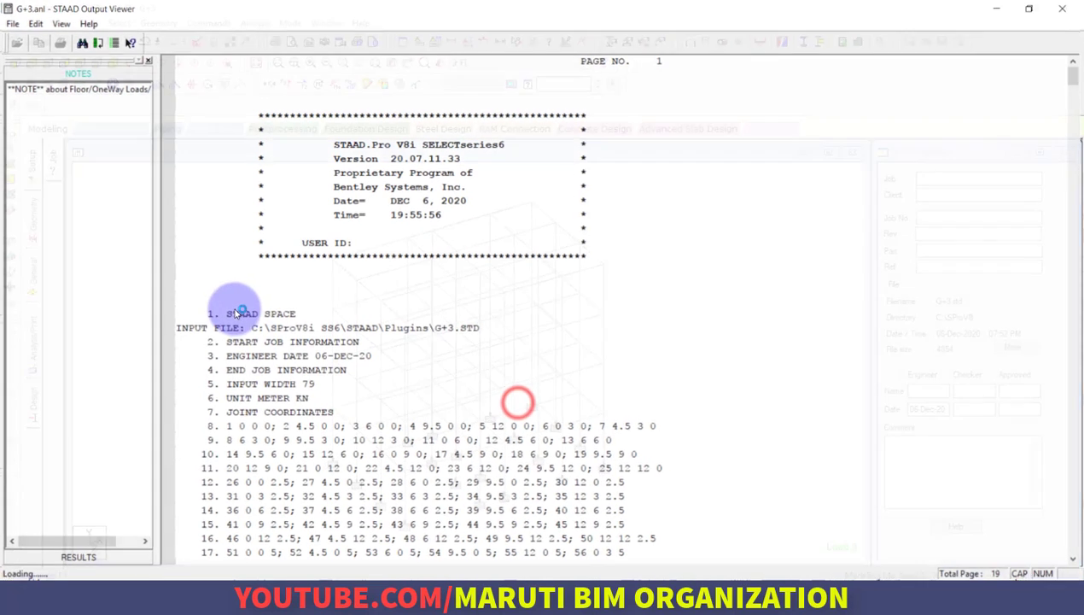
# Go to the concrete design results in the output file and review the first beams' reinforcement and shear design
pyautogui.click(83, 558)
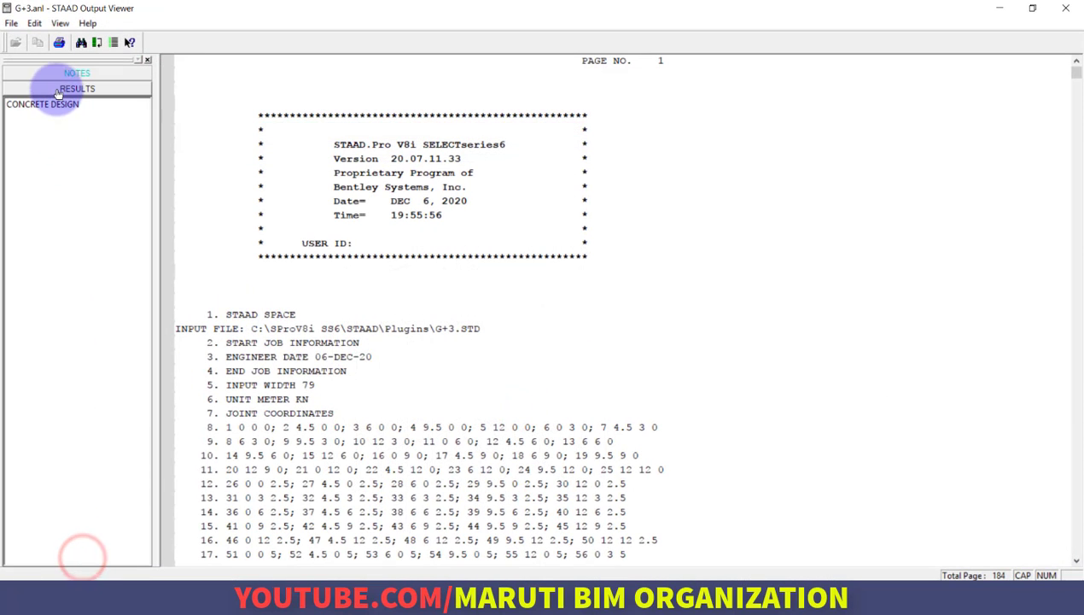
pyautogui.click(41, 103)
pyautogui.scroll(-7, 475, 288)
pyautogui.scroll(-20, 476, 287)
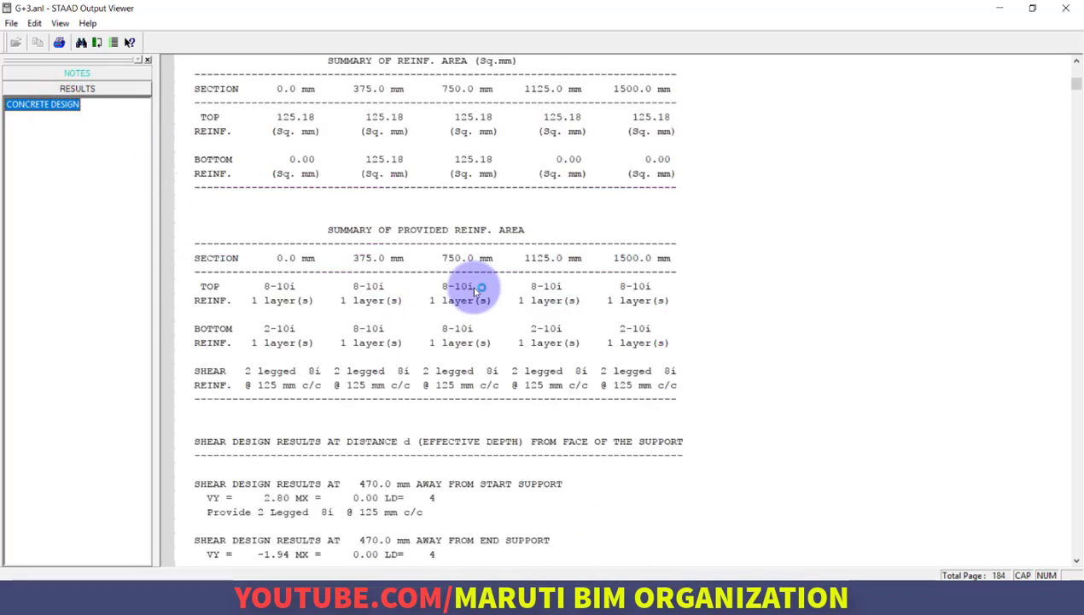
pyautogui.scroll(-20, 480, 284)
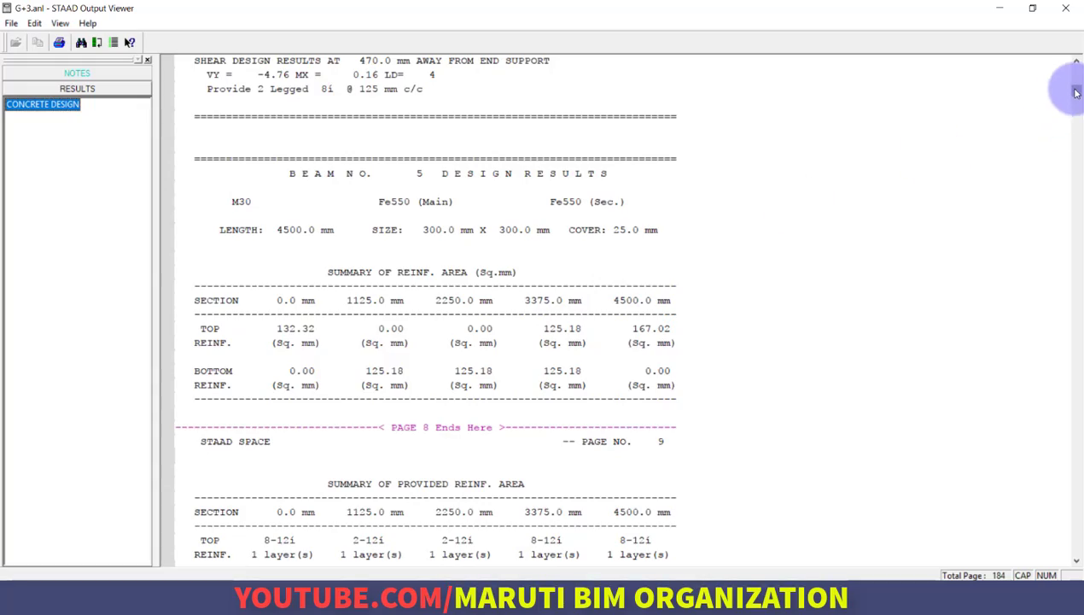
# Review the concrete take-off, element design summary and column and beam design results, and close the output file
pyautogui.moveTo(1077, 90); pyautogui.dragTo(1065, 556)
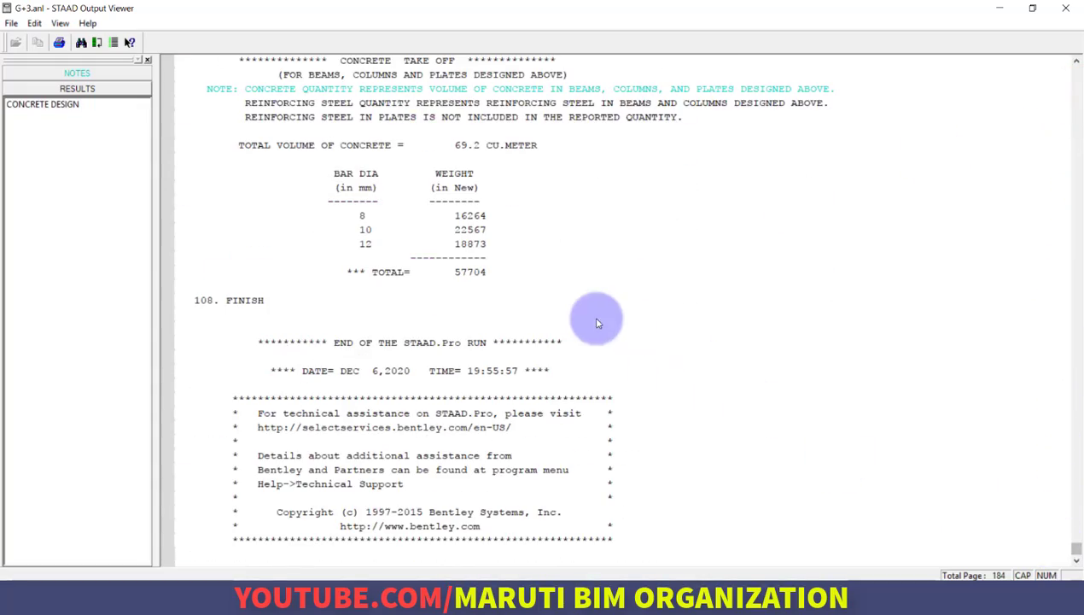
pyautogui.scroll(6, 484, 206)
pyautogui.scroll(5, 705, 348)
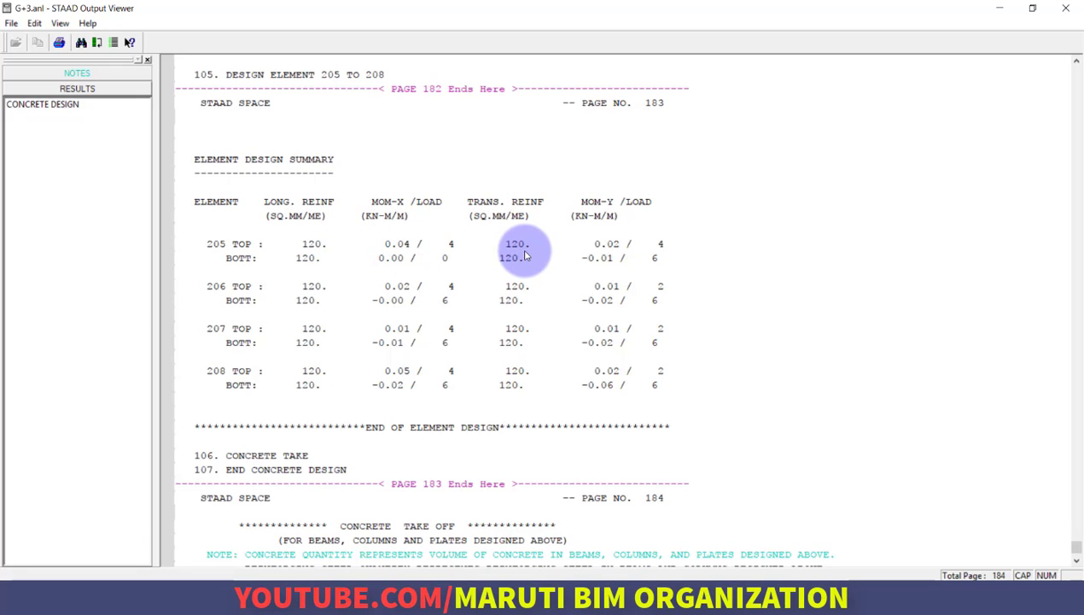
pyautogui.scroll(20, 525, 254)
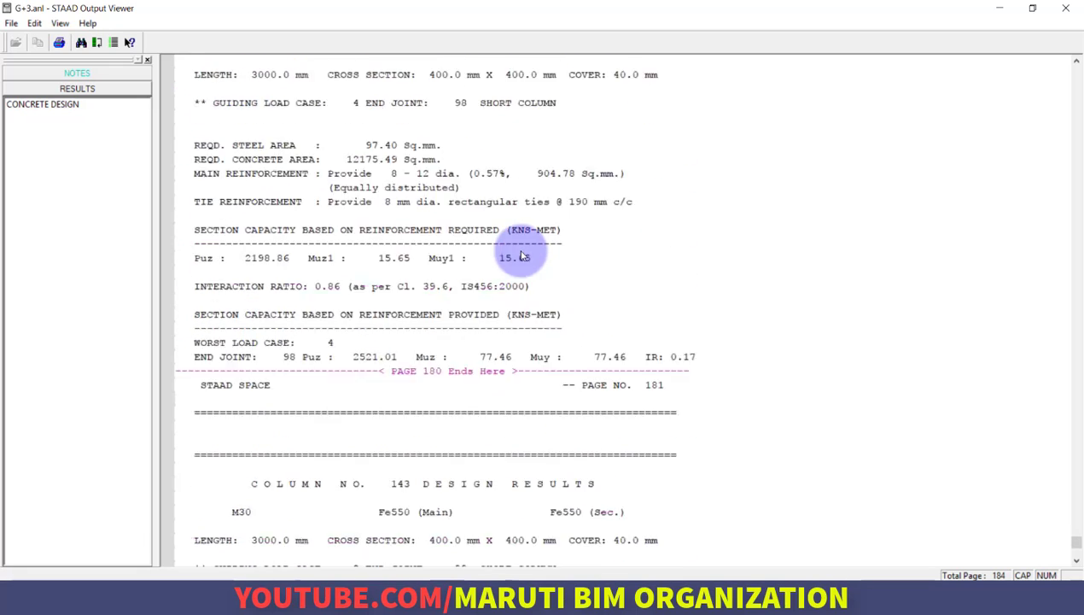
pyautogui.scroll(20, 523, 256)
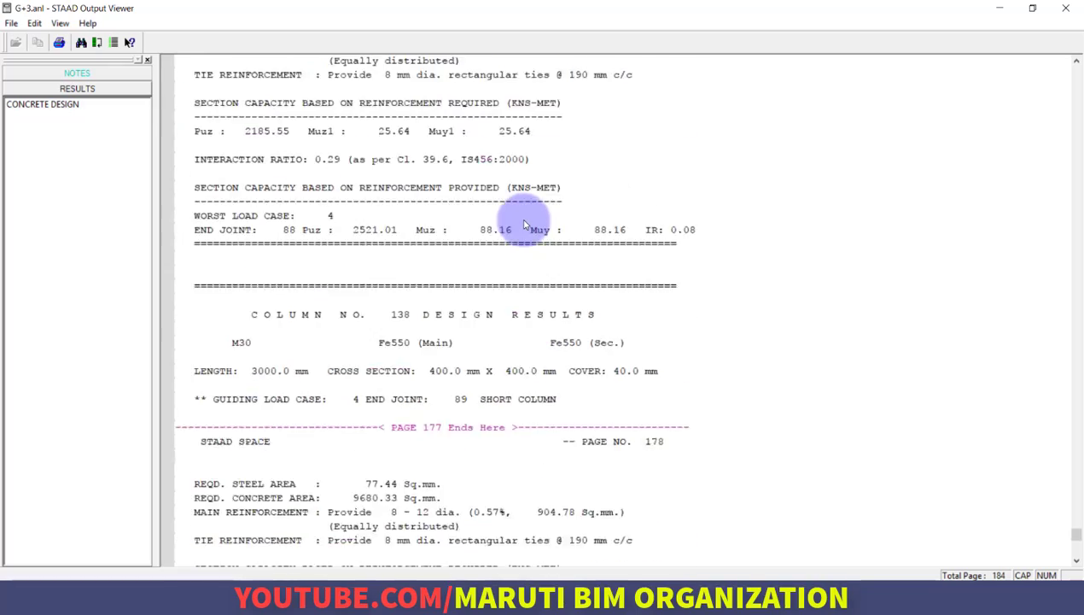
pyautogui.scroll(20, 524, 224)
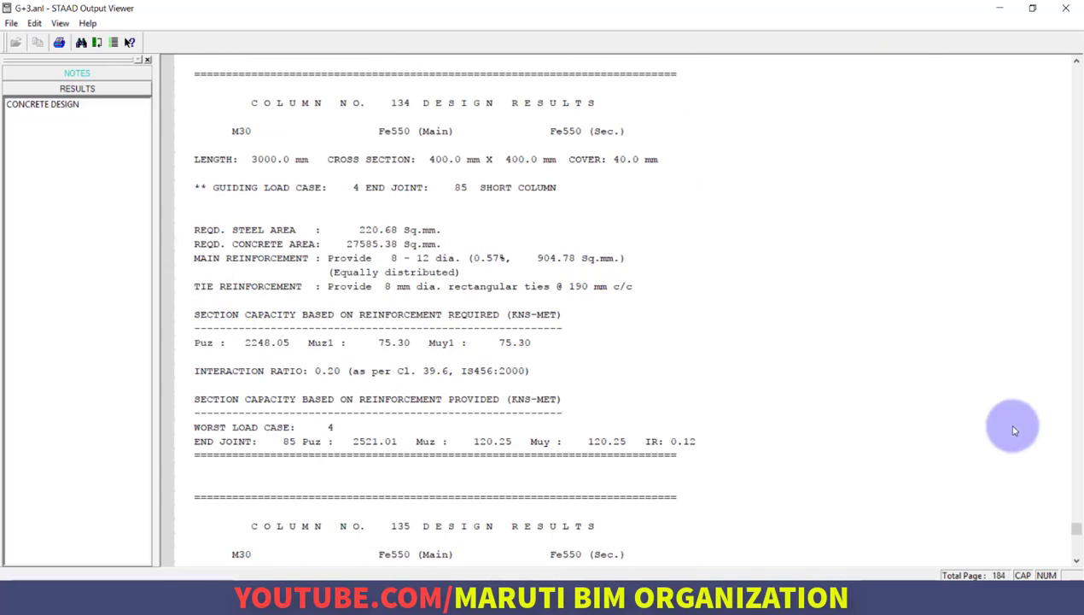
pyautogui.moveTo(1075, 528); pyautogui.dragTo(1074, 189)
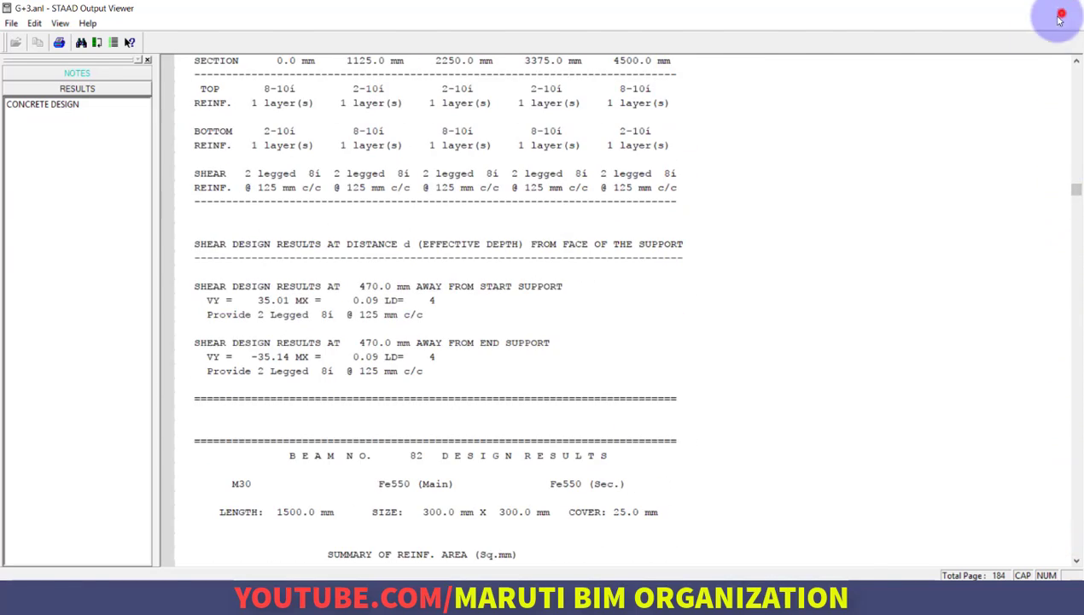
pyautogui.click(1059, 17)
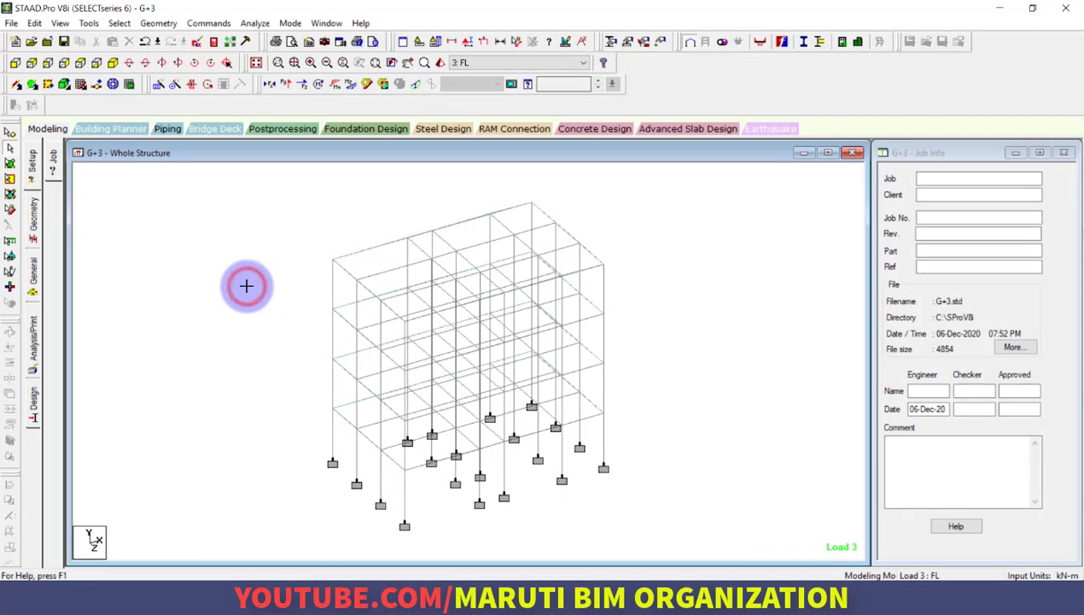